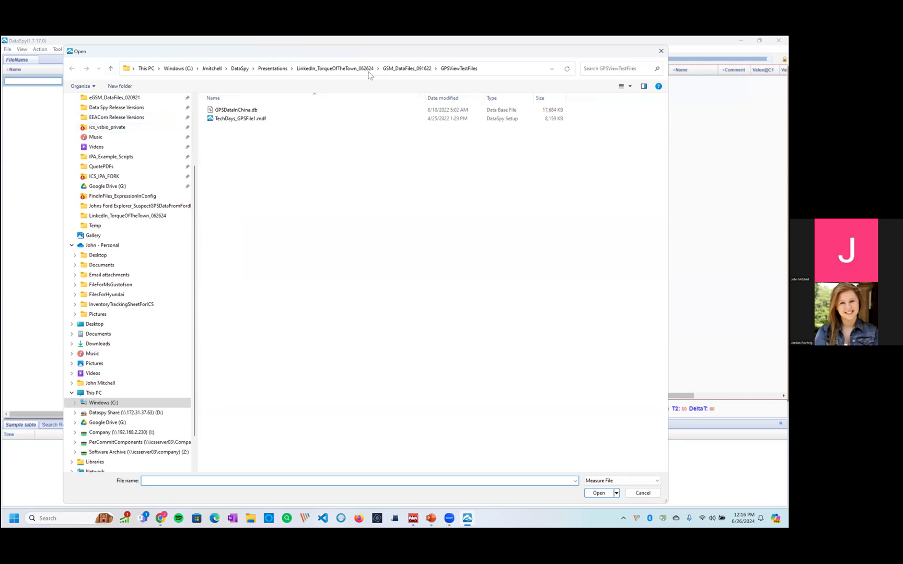
Open the DataSpySampleDataFileAllSignals1 database file from the ConsecutiveFilesFeature_TestFiles folder within GSM_DataFiles_091622.
click(394, 71)
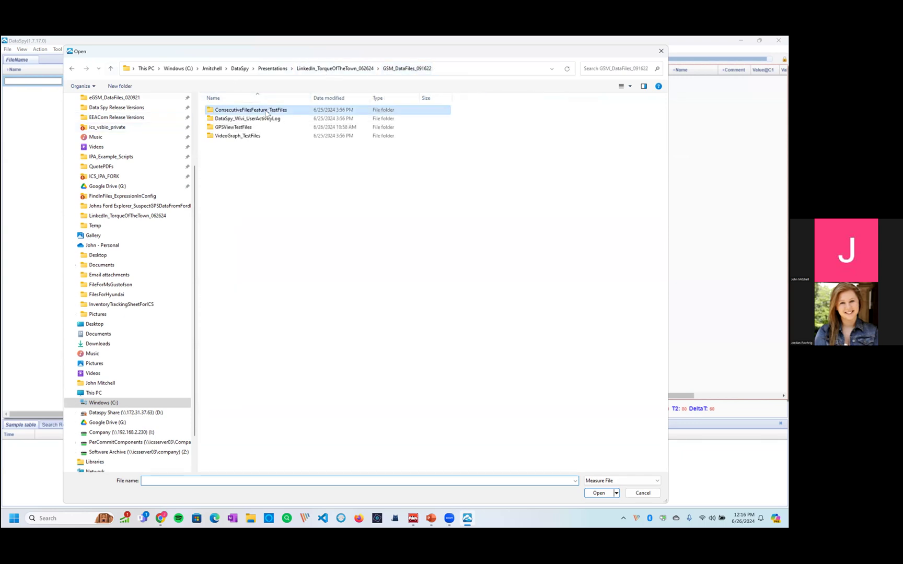
double_click(269, 111)
double_click(316, 111)
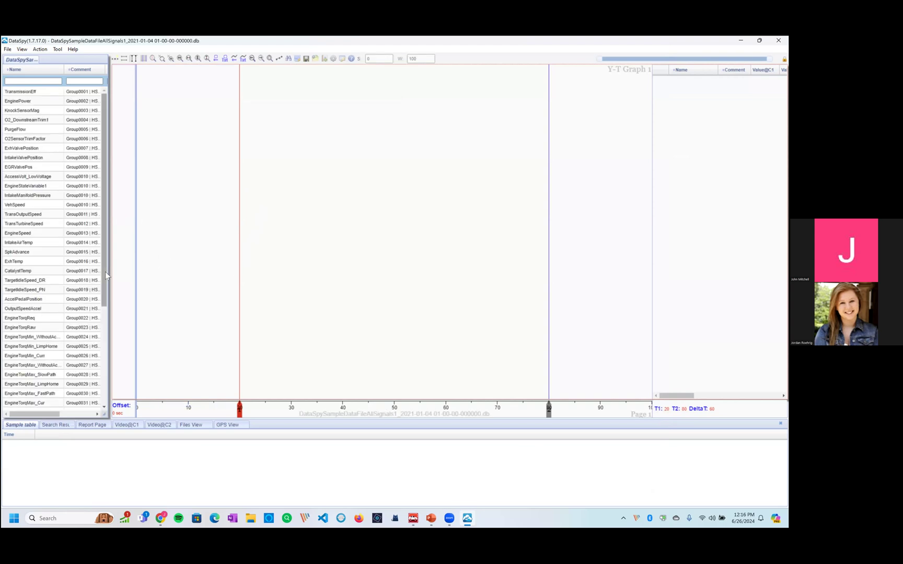
Widen the channel list to show its unit and sample count columns, and enlarge the Comment column to fit its text.
drag(108, 273, 170, 301)
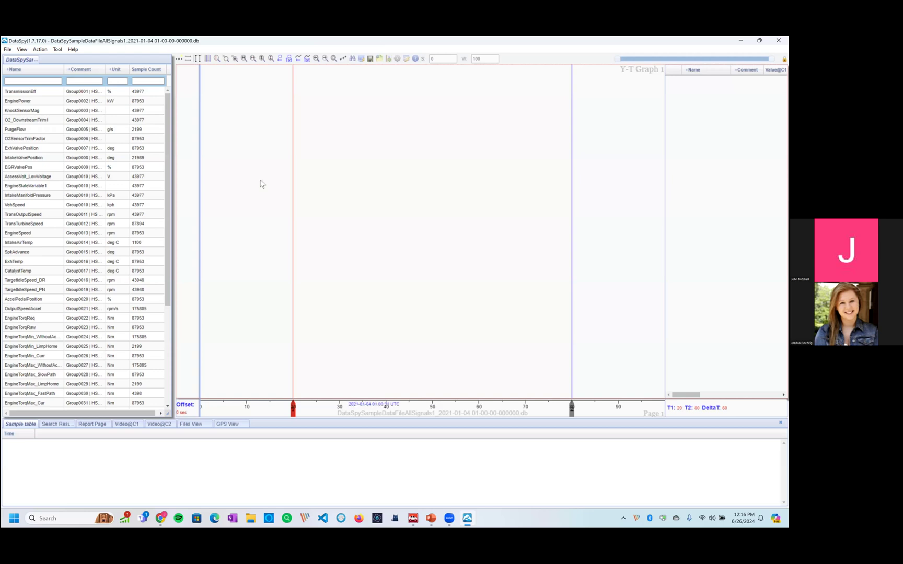
drag(190, 241, 204, 242)
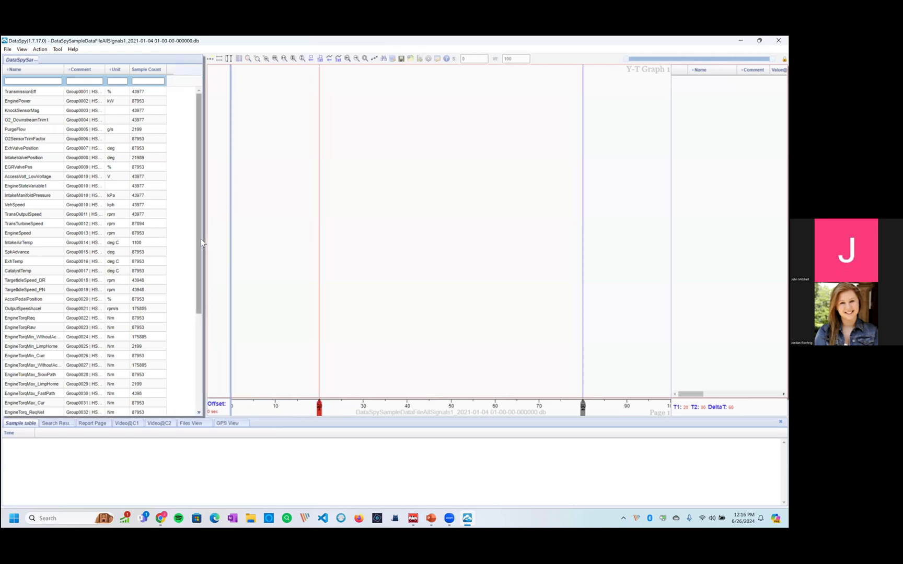
drag(105, 69, 136, 70)
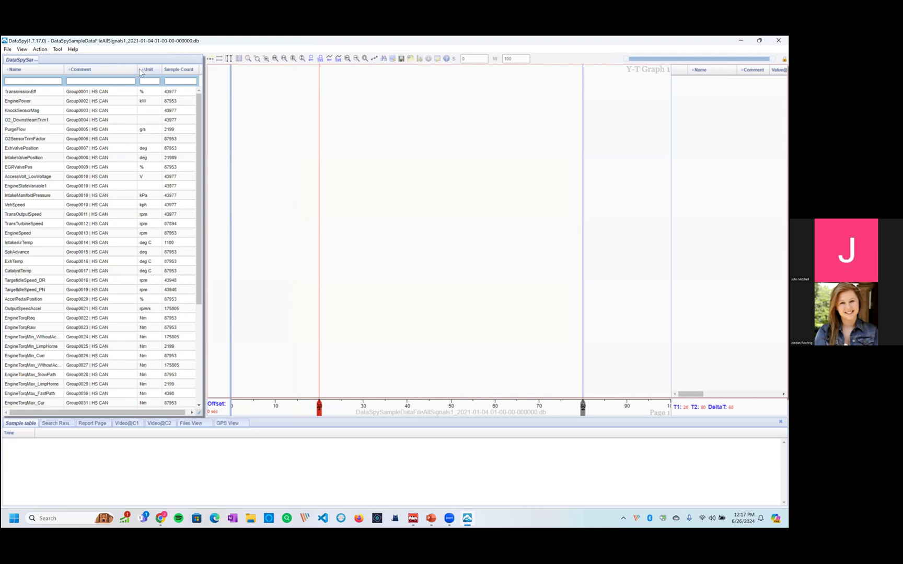
drag(131, 71, 121, 71)
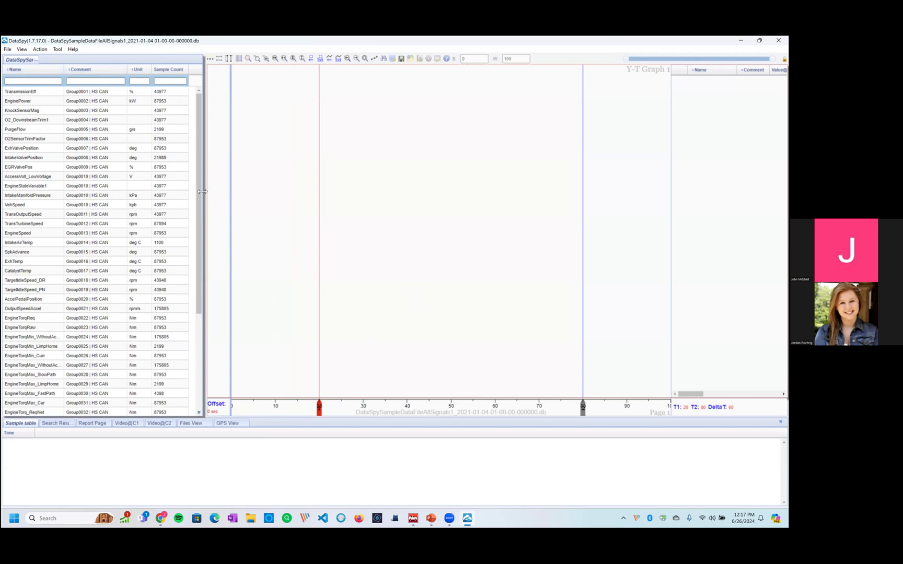
drag(201, 194, 228, 193)
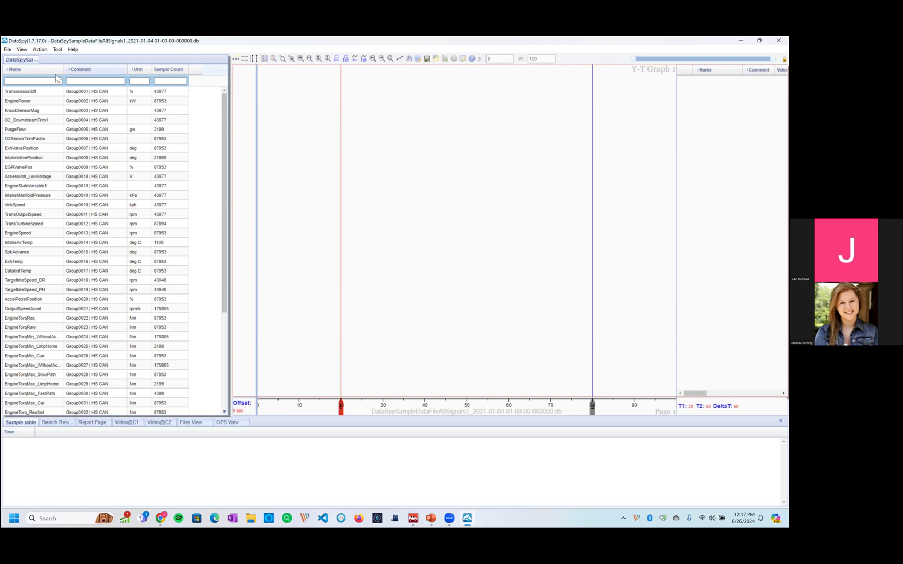
Sort the channel list by name, by comment, and finally by unit.
click(29, 73)
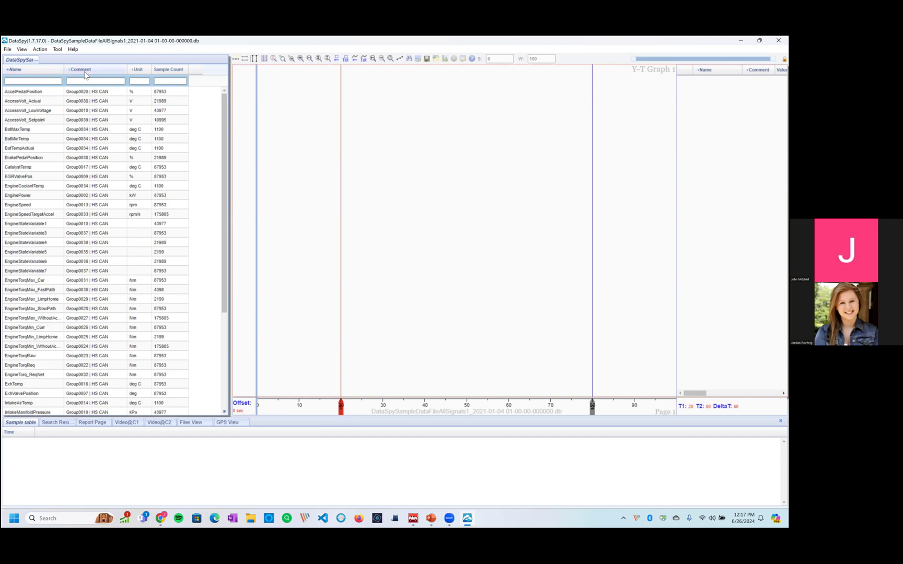
click(93, 67)
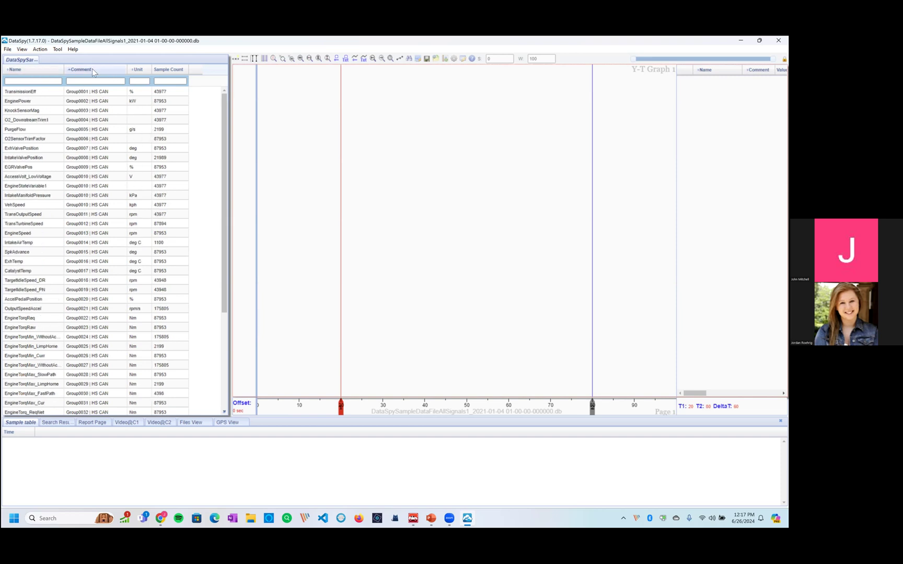
click(139, 68)
Plot TransOutputSpeed, TransTurbineSpeed and EngineSpeed together on a new common axis in Y-T Graph 1.
drag(224, 169, 247, 347)
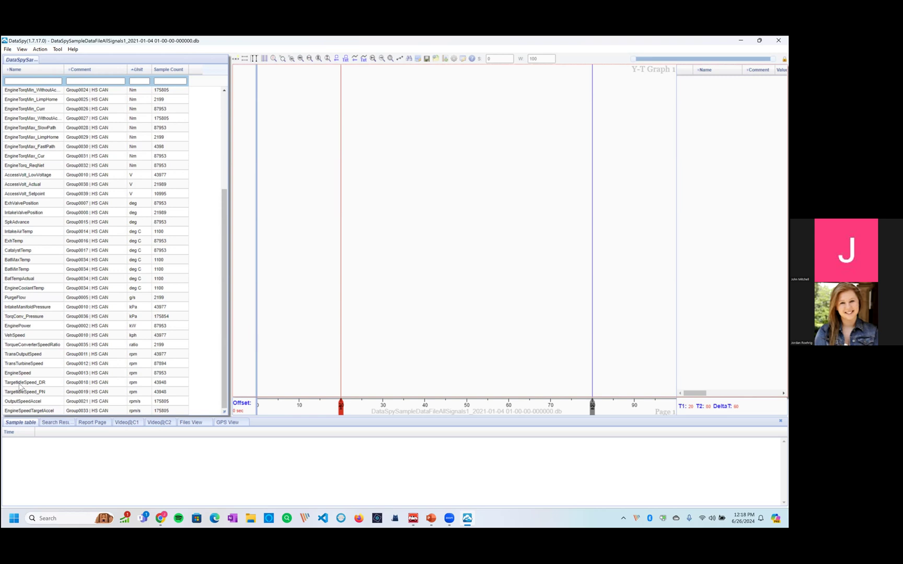
click(42, 372)
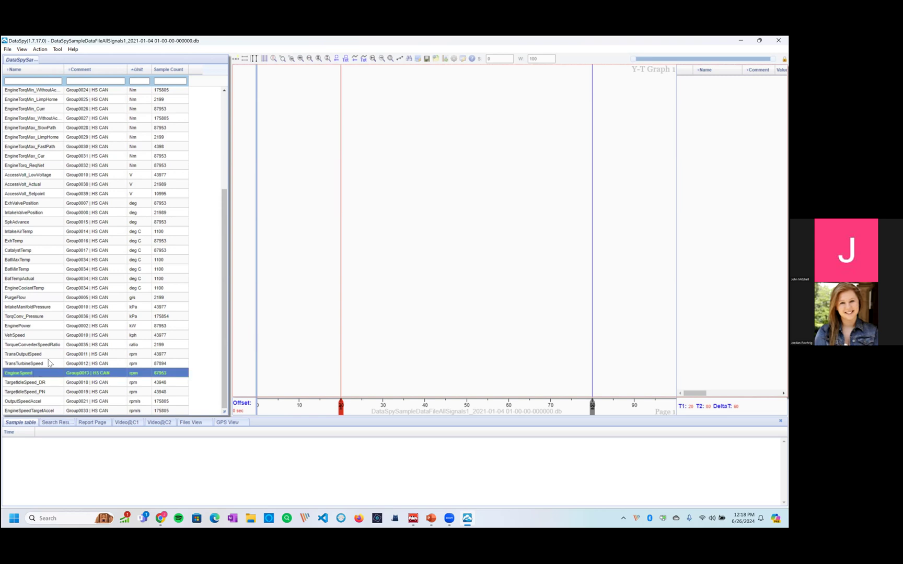
shift+click(37, 354)
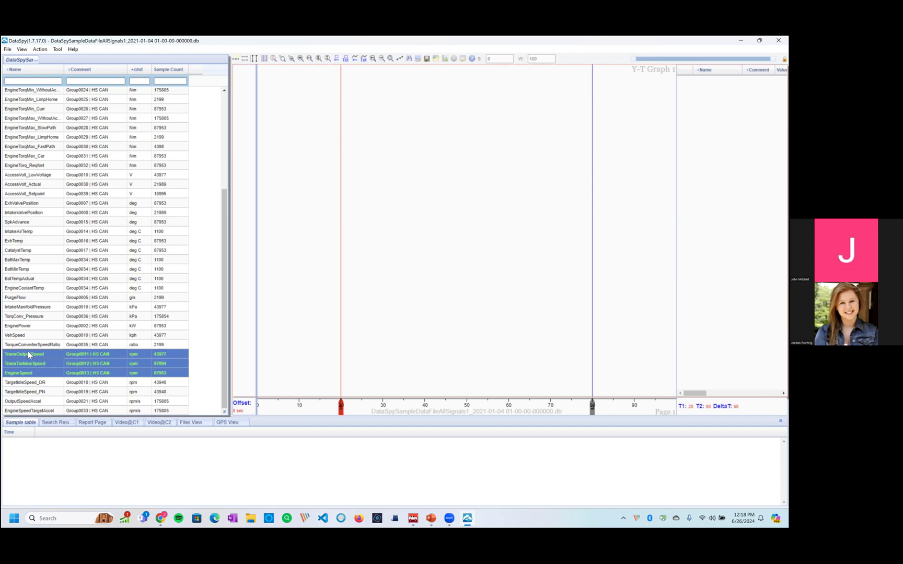
drag(29, 357, 271, 287)
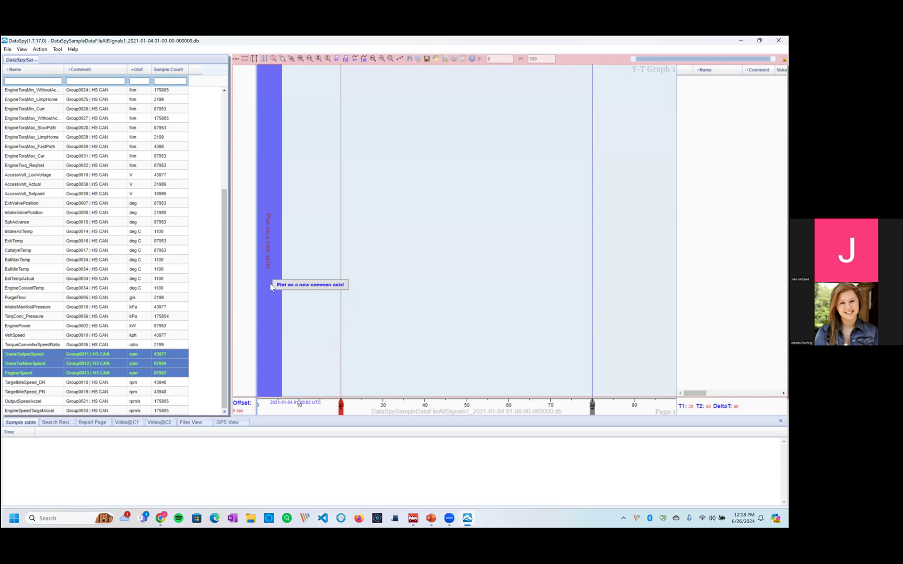
drag(272, 287, 265, 325)
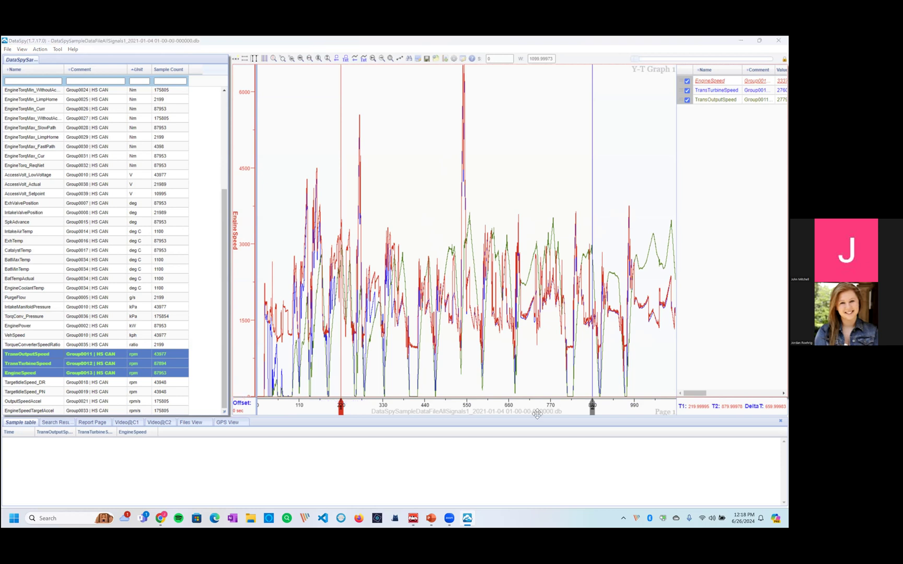
Add two more Y-T graphs to the page above the speed plot.
right_click(397, 182)
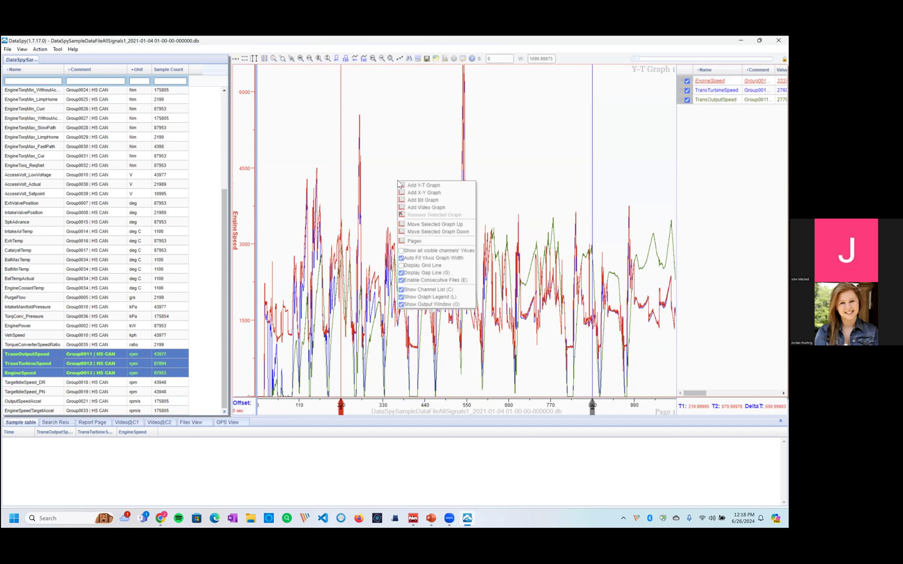
click(425, 186)
right_click(390, 171)
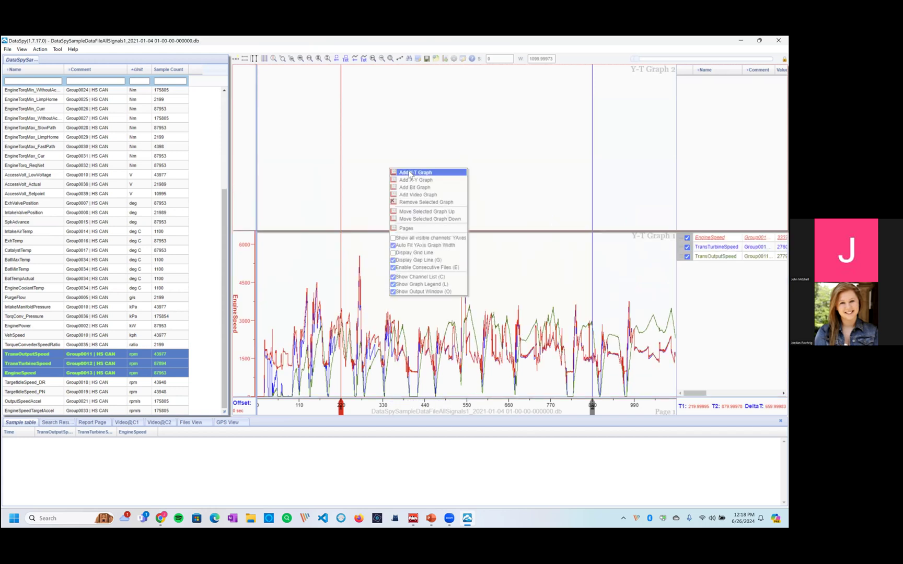
click(411, 173)
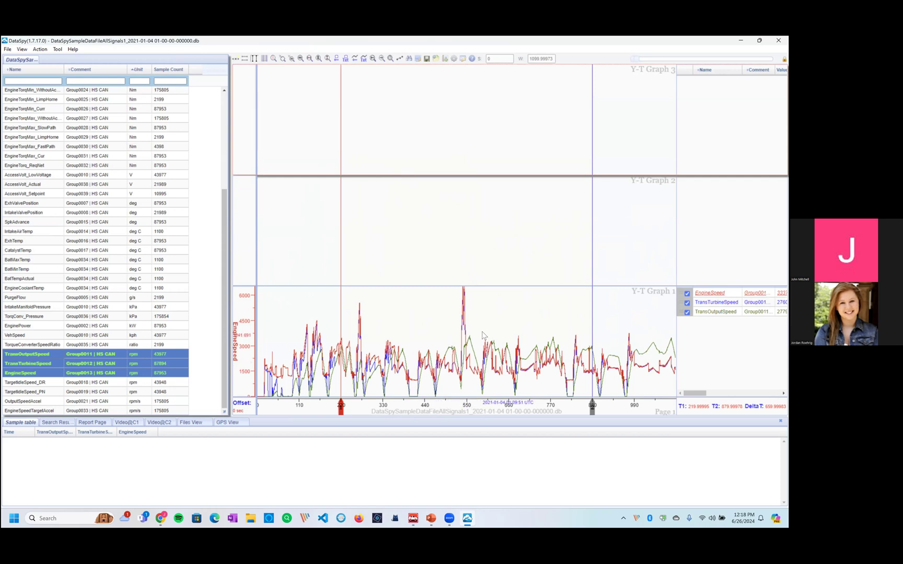
Plot all torque channels from EngineTorqReq to EngineTorq_ReqNet on a new common axis in Y-T Graph 2.
scroll(92, 198, up, 4)
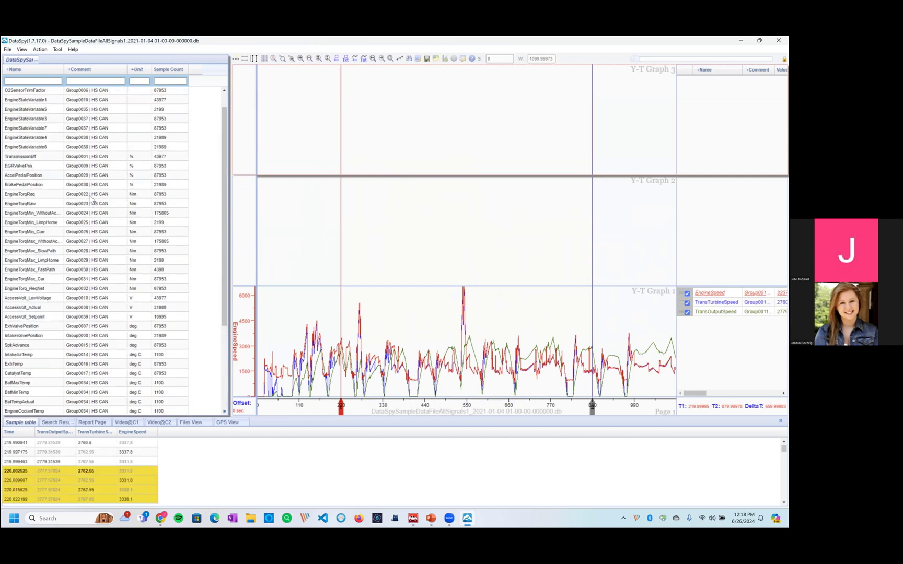
click(52, 193)
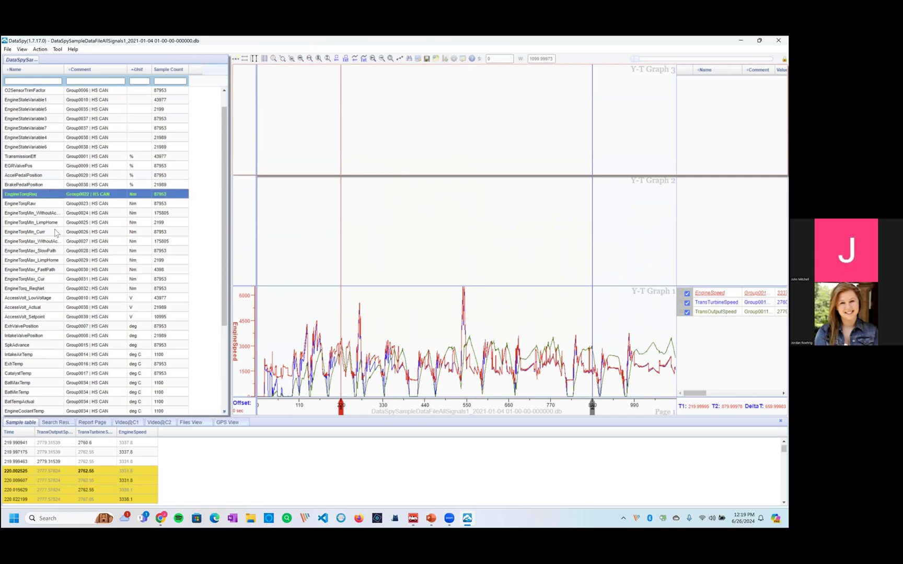
shift+click(42, 289)
drag(21, 196, 268, 258)
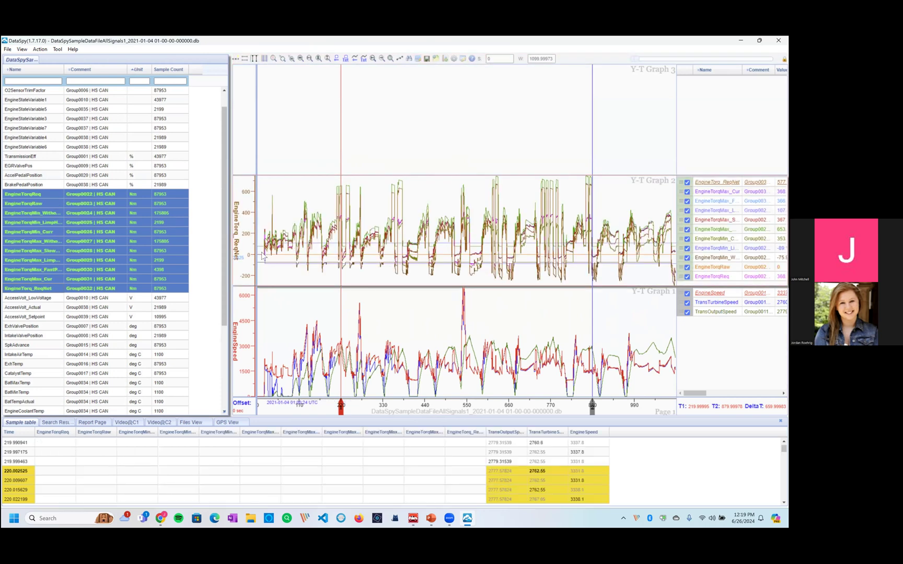
Plot AccelPedalPosition and BrakePedalPosition on a new common axis in Y-T Graph 3.
click(40, 175)
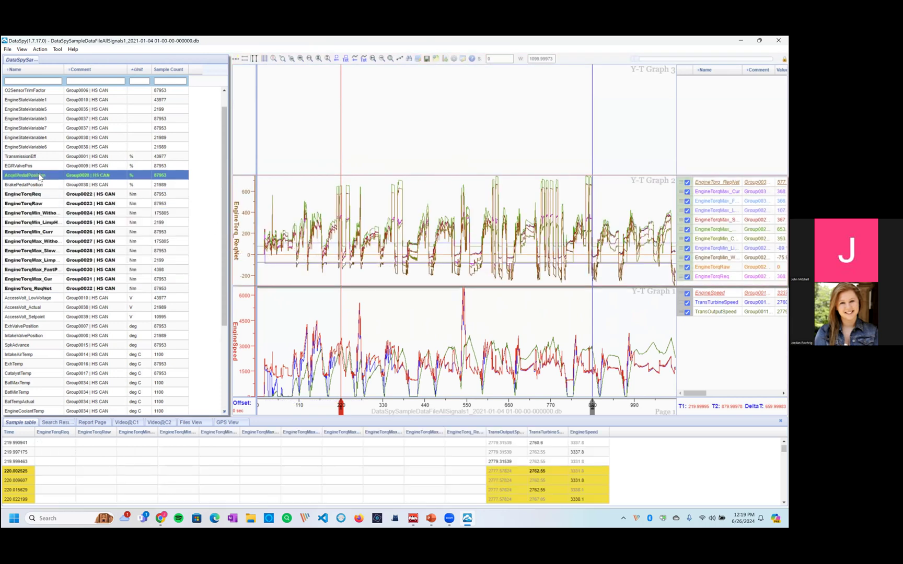
ctrl+click(41, 185)
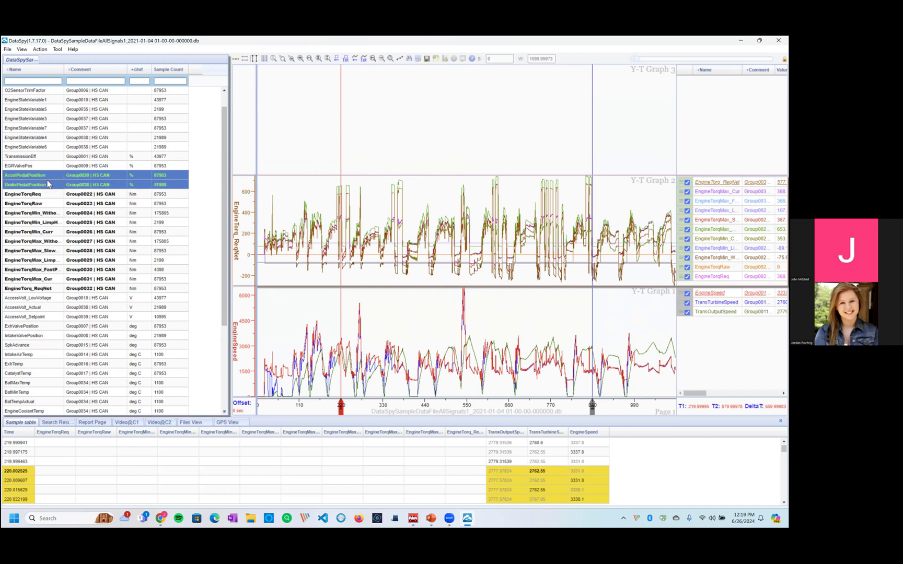
drag(53, 177, 268, 141)
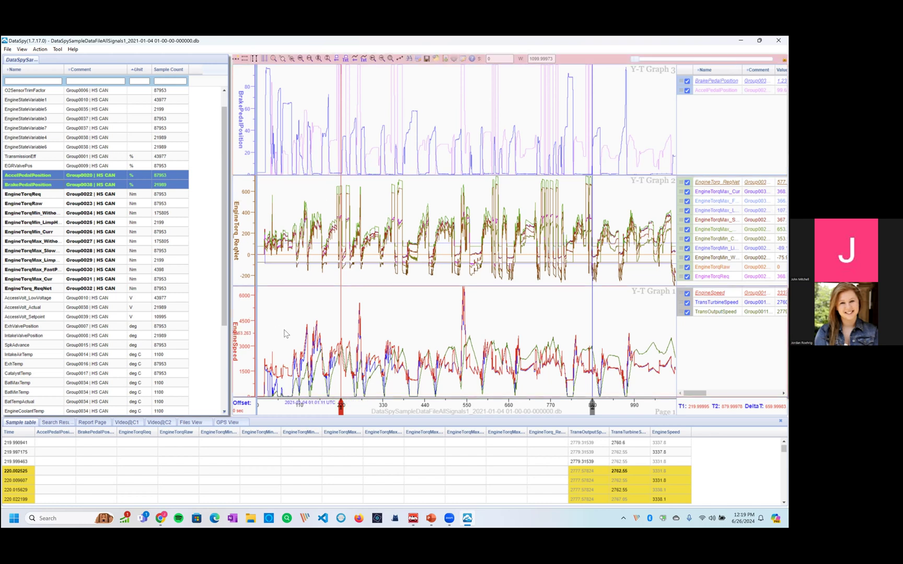
Hide the channel list and output window to enlarge the graphs, and display grid lines.
key(space)
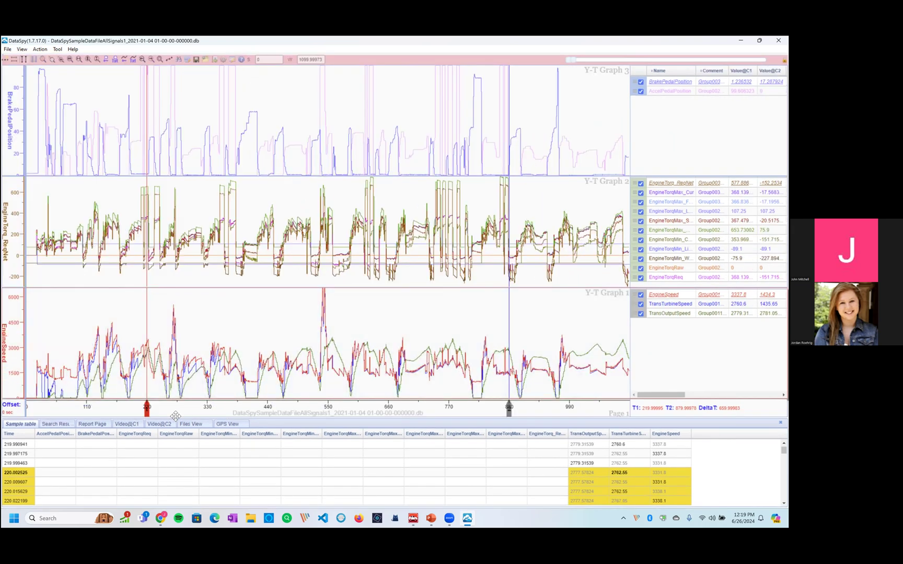
click(245, 422)
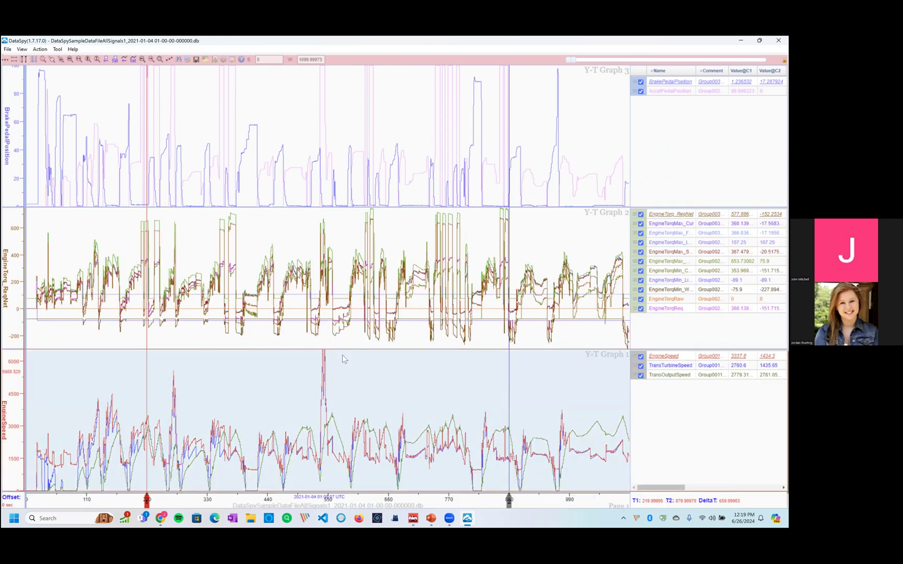
right_click(272, 241)
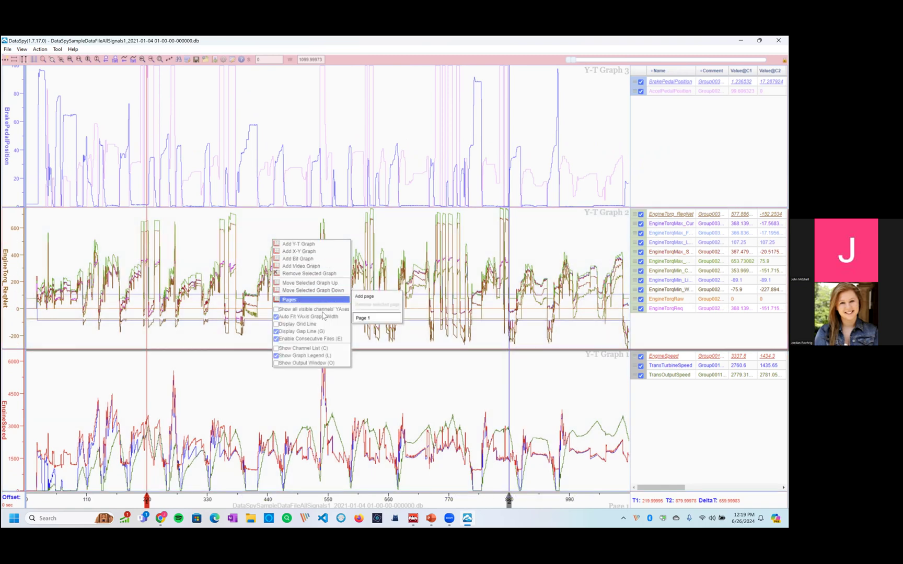
click(308, 324)
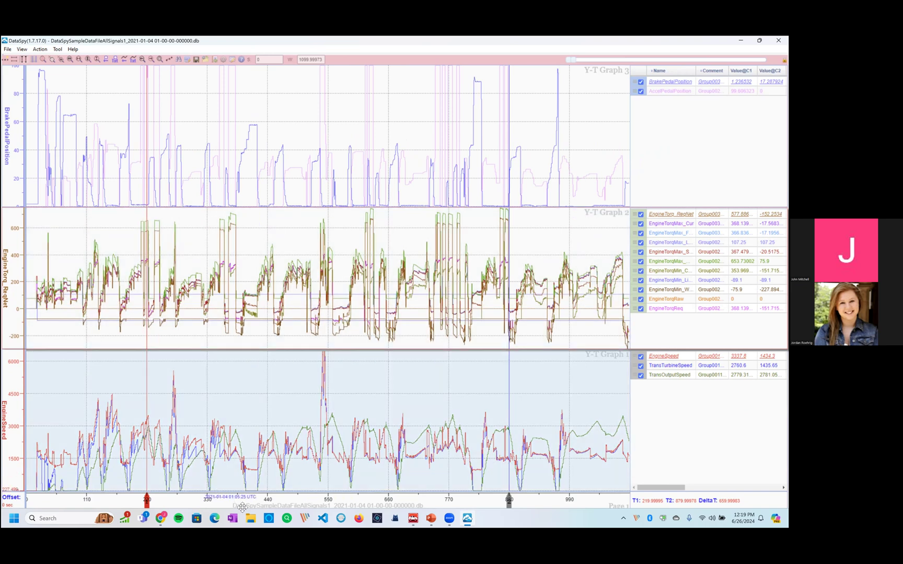
Zoom in along the time axis and pan to an earlier section to examine the signals in detail.
scroll(250, 503, up, 3)
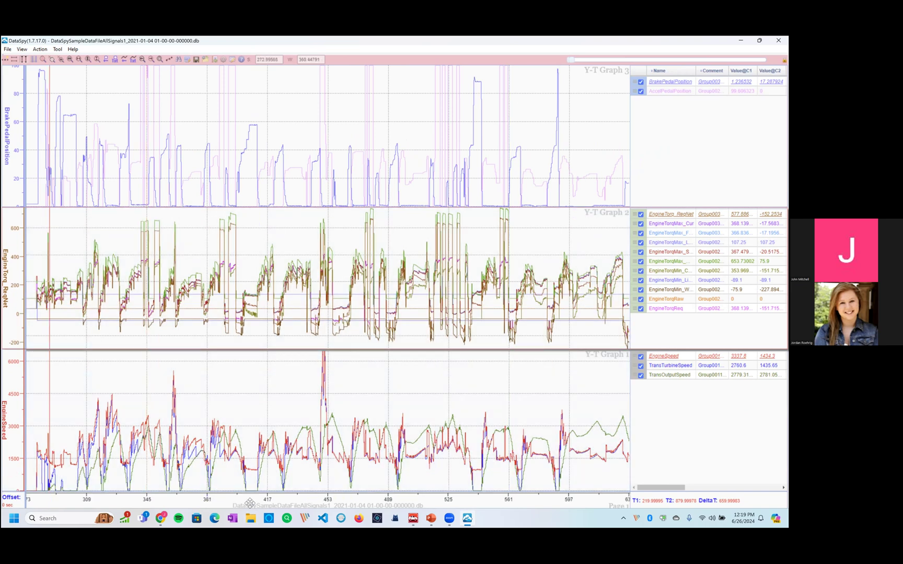
scroll(250, 502, up, 2)
click(261, 379)
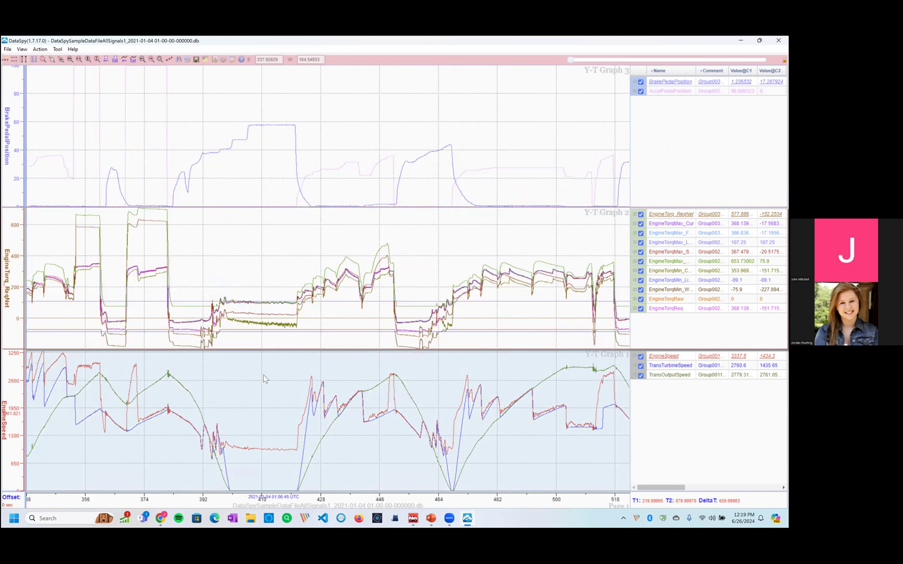
click(333, 338)
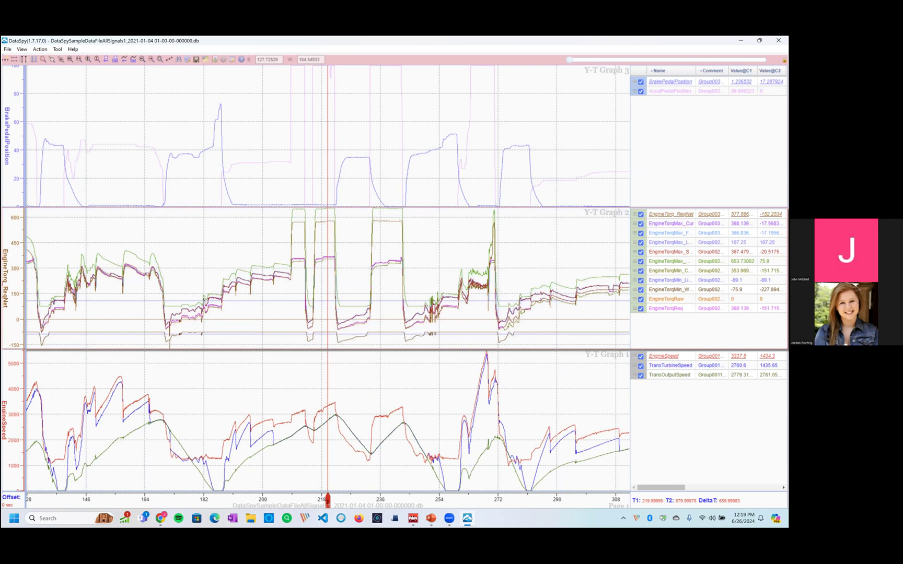
Set the graphs' time window to start at 0 with a width of 100.
double_click(270, 59)
text(0)
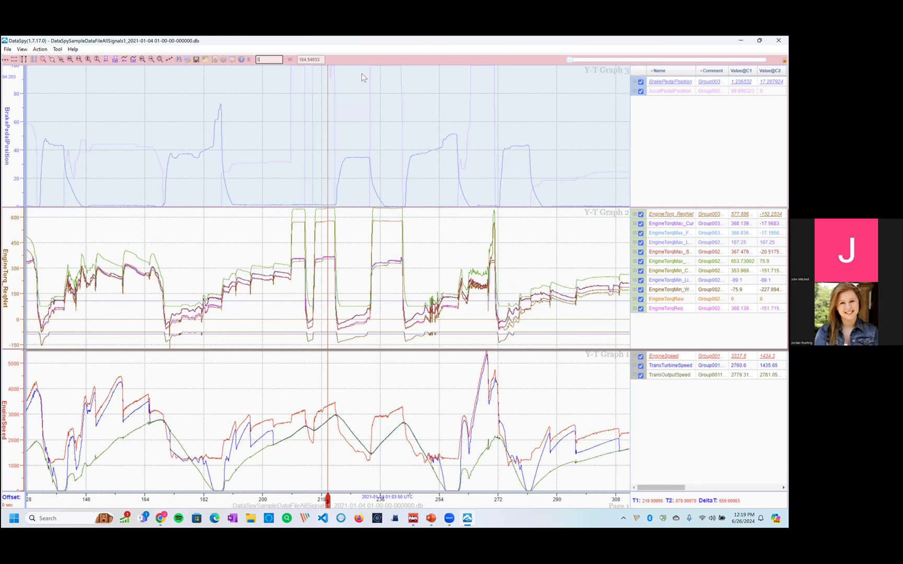
double_click(323, 59)
text(100)
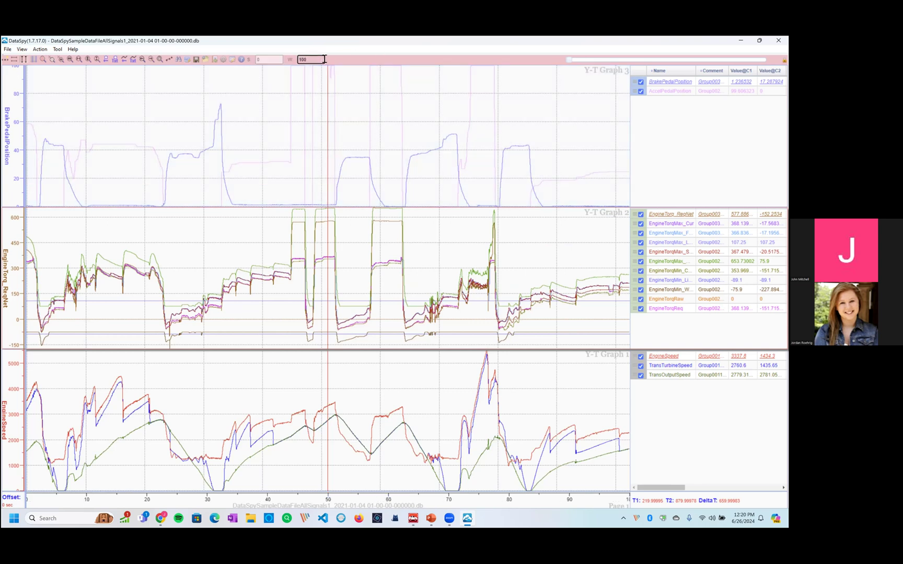
key(Return)
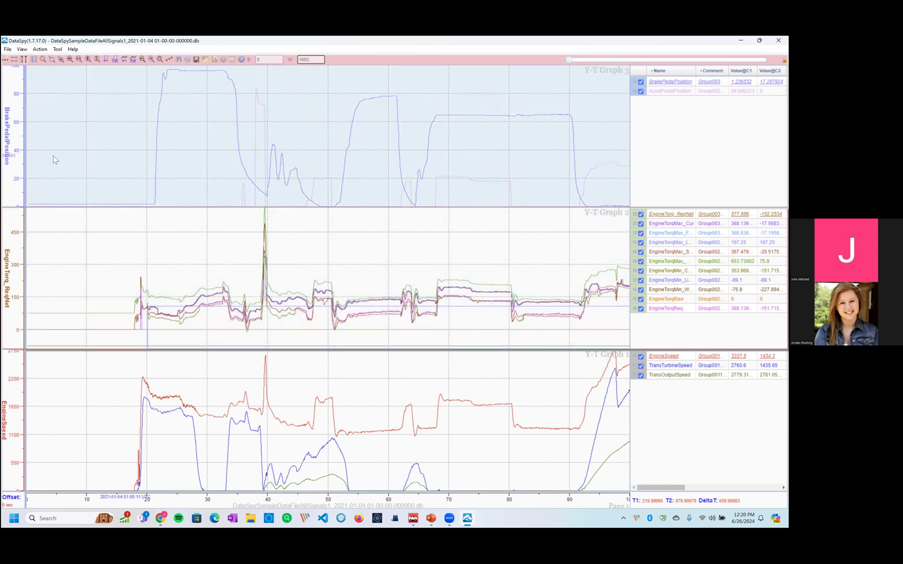
Show the channel list beside the graphs again.
click(75, 133)
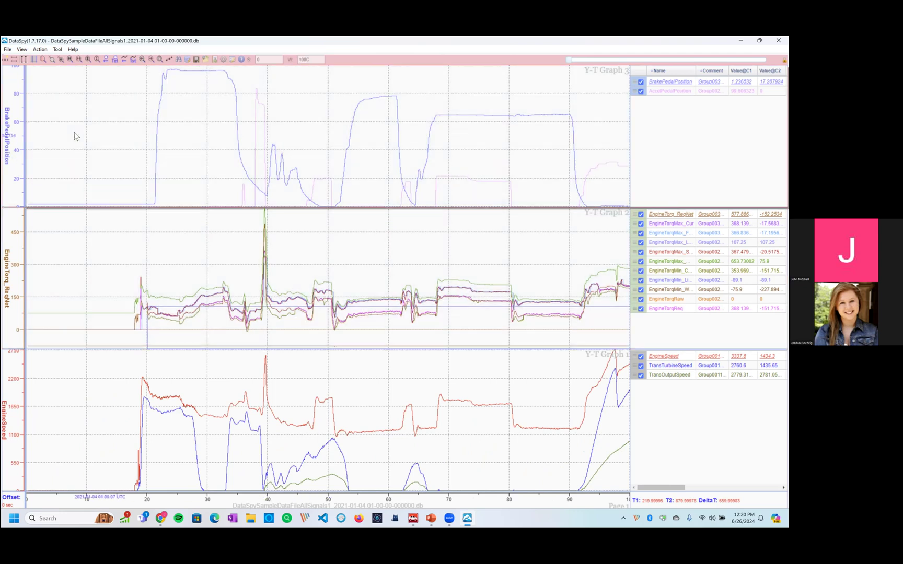
key(shift+c)
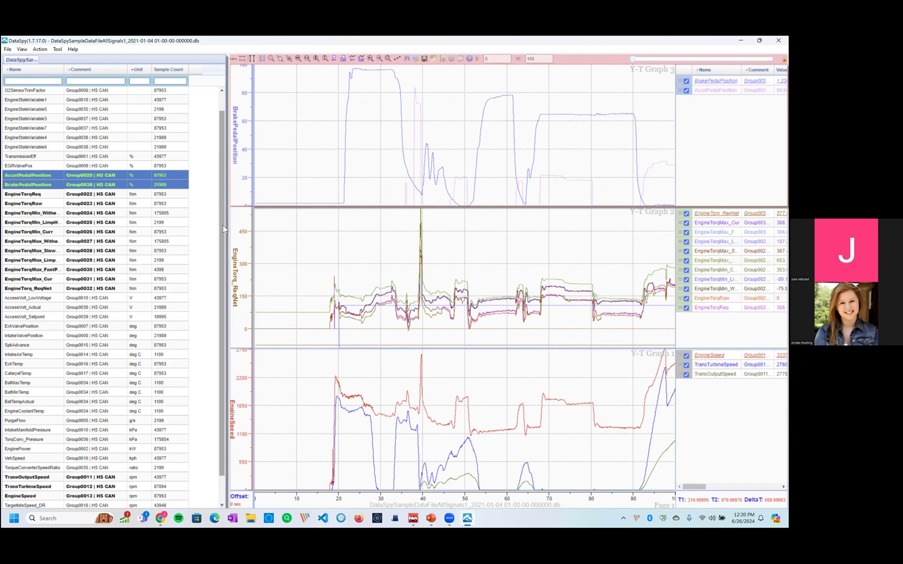
Narrow the channel list and examine the subset file's channel selection and time-range options without saving a subset.
drag(224, 225, 71, 74)
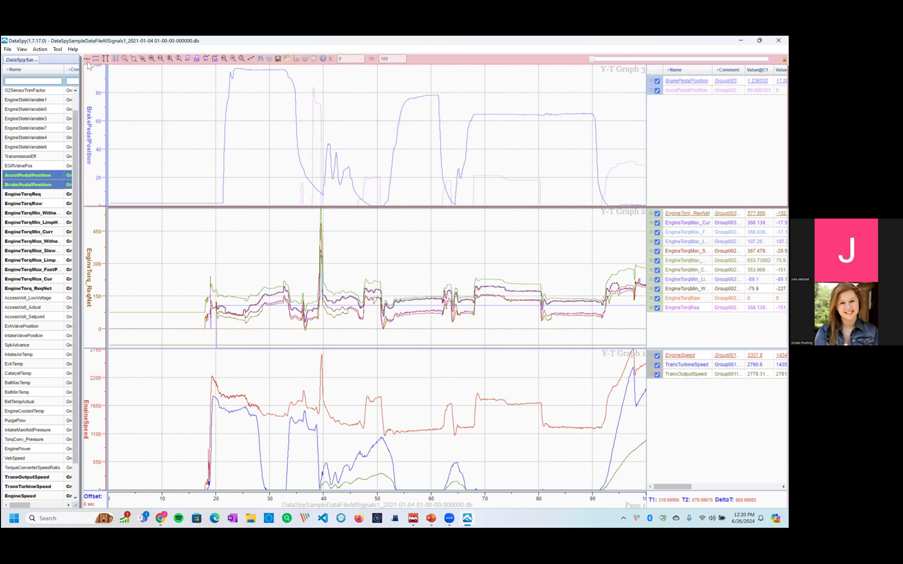
click(87, 59)
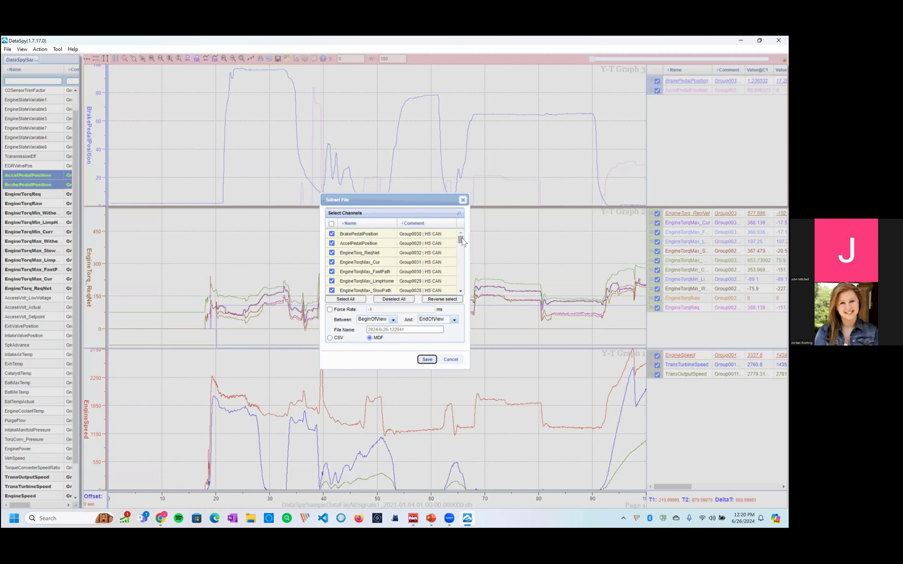
drag(462, 240, 461, 247)
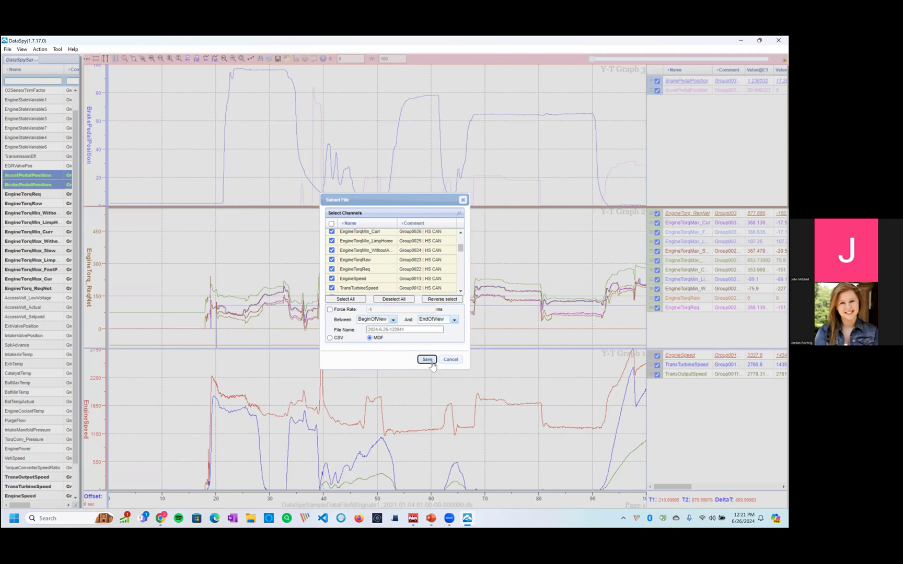
click(393, 320)
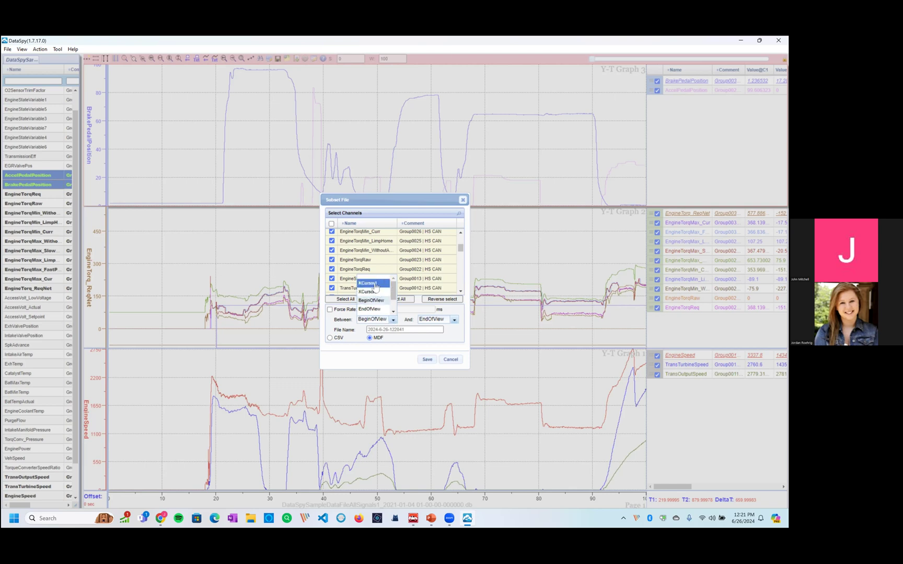
drag(392, 296, 393, 309)
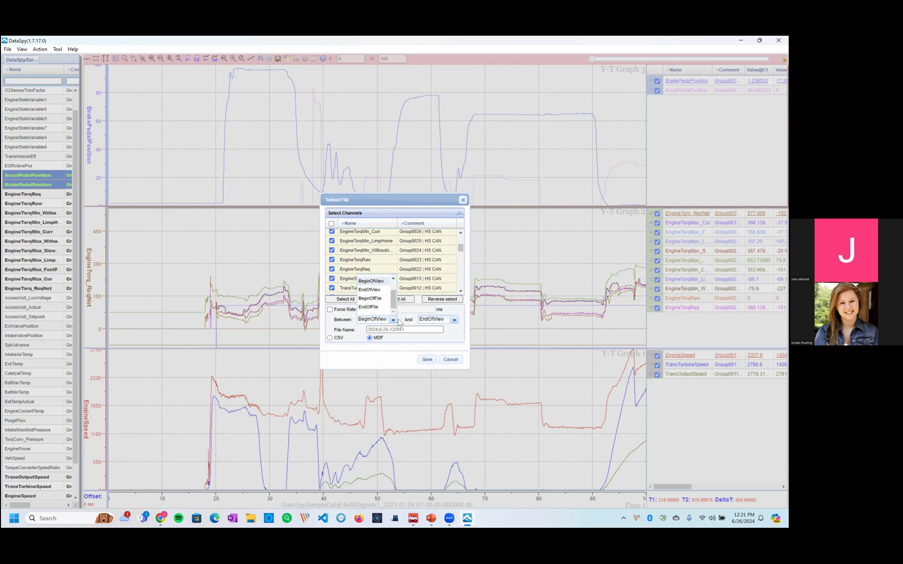
click(439, 330)
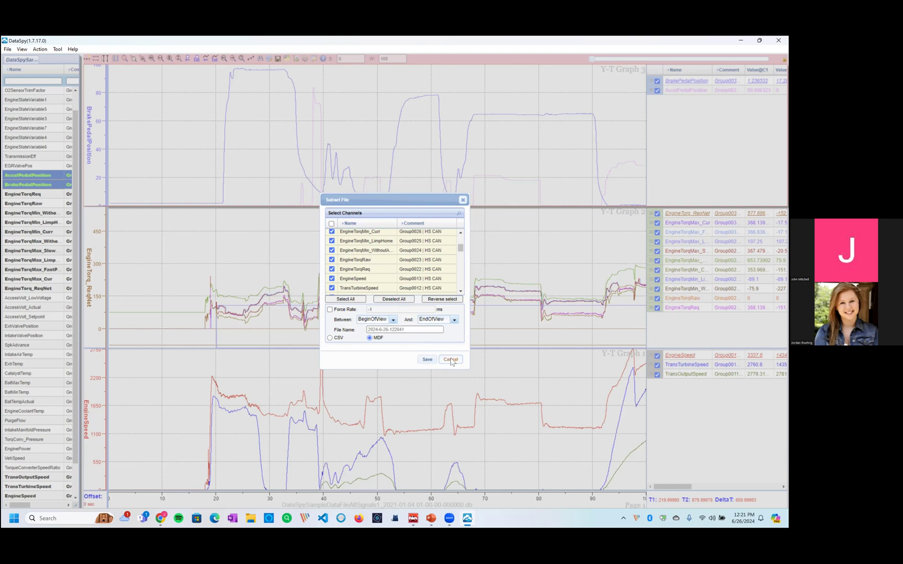
click(452, 360)
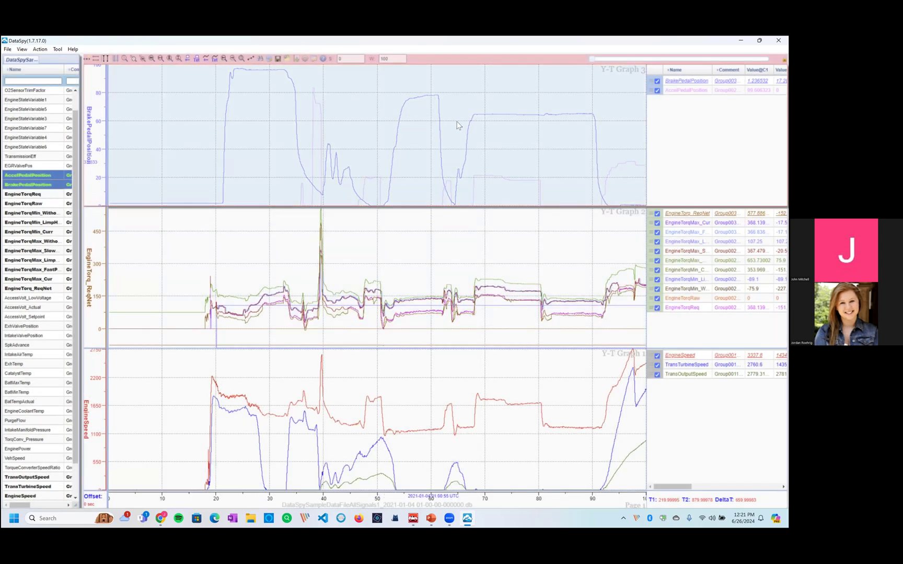
Try out the horizontal cursors by moving them to about 83 and 10 on the brake pedal graph, and hide them again.
click(97, 58)
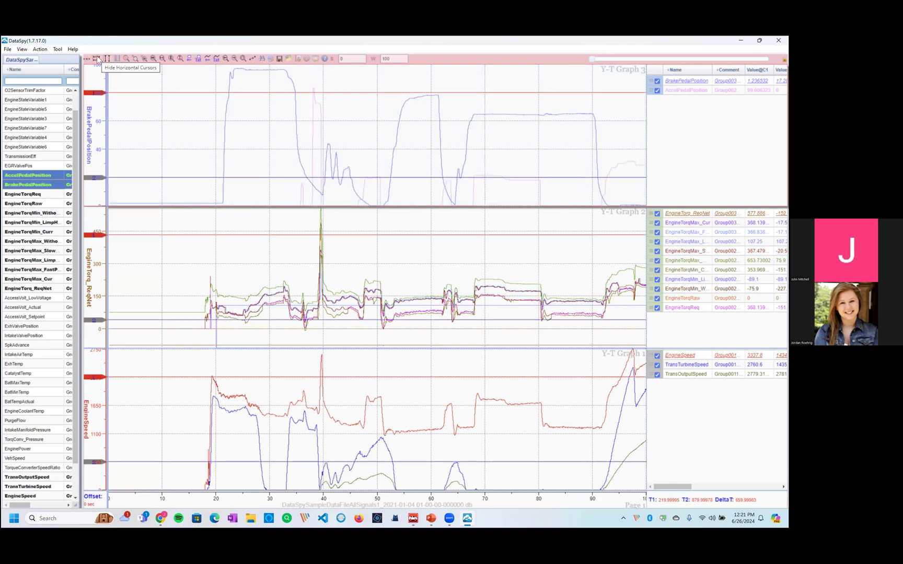
mouse_move(98, 93)
mouse_down()
mouse_move(104, 120)
mouse_move(110, 88)
mouse_up()
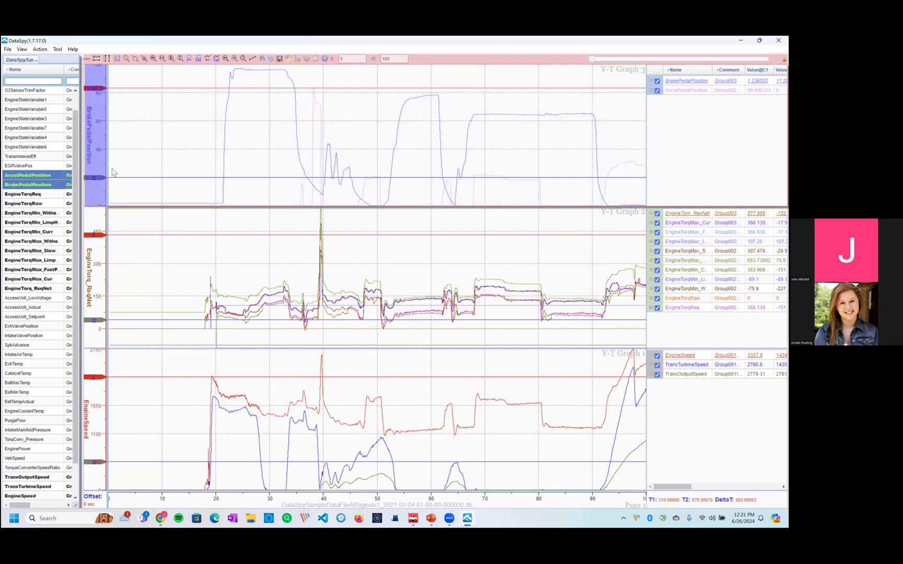
drag(92, 175, 100, 197)
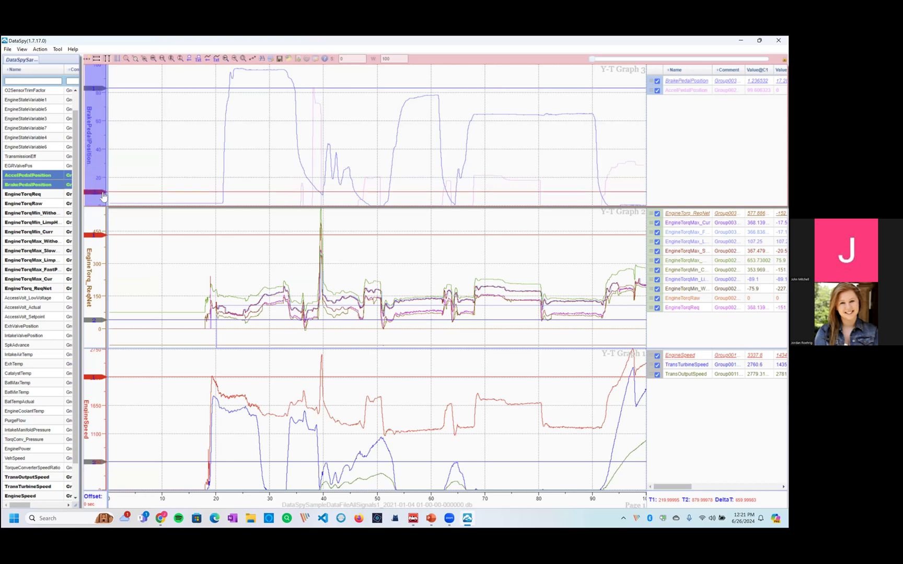
click(97, 59)
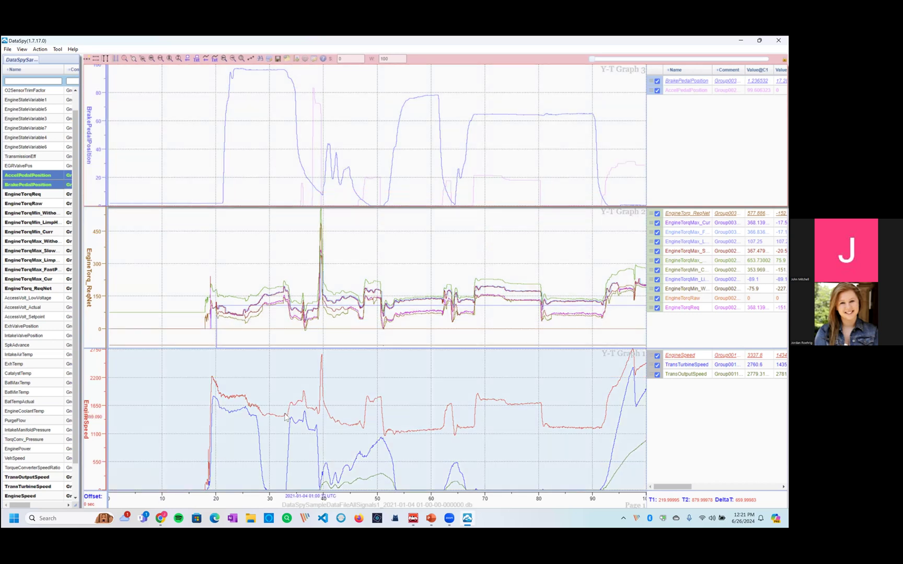
Widen the channel list to show the full comments and select the IntakeValvePosition channel.
click(502, 121)
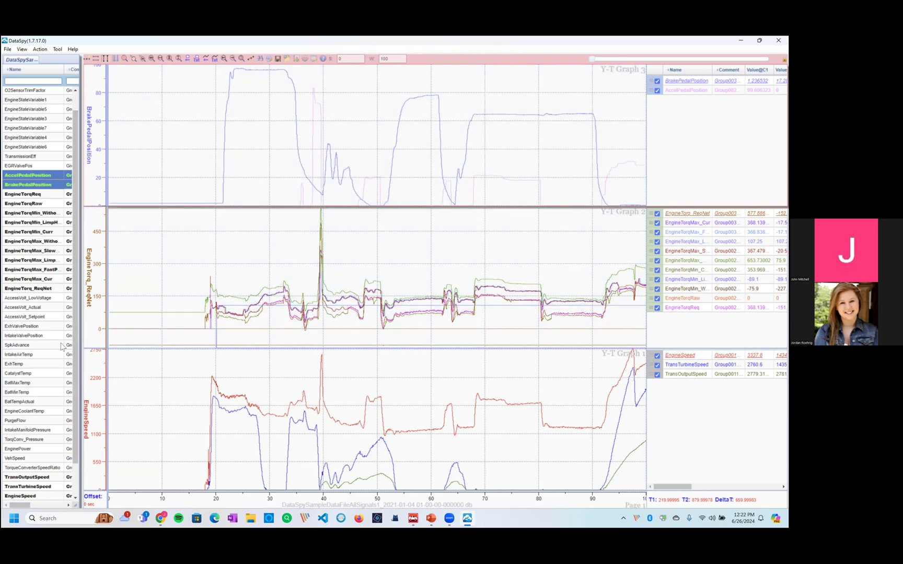
click(17, 336)
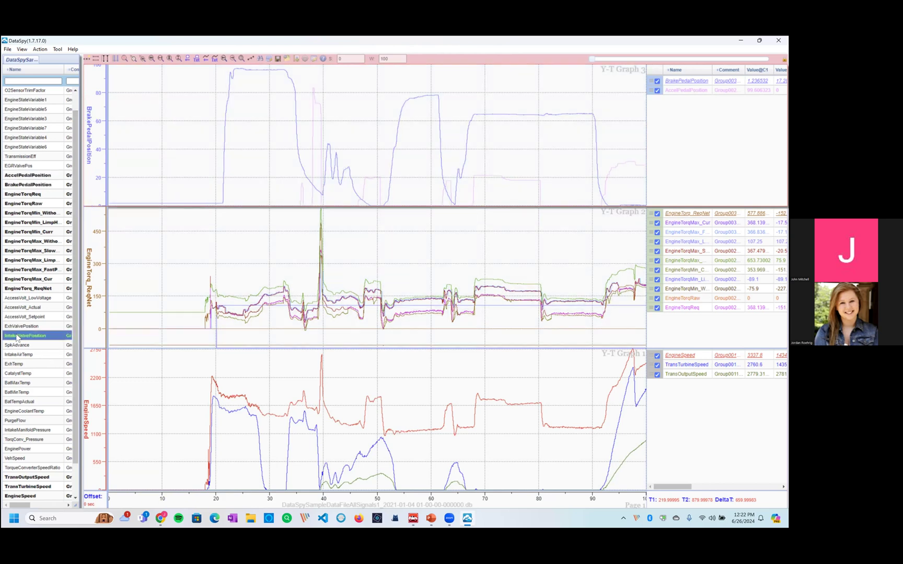
shift+click(18, 356)
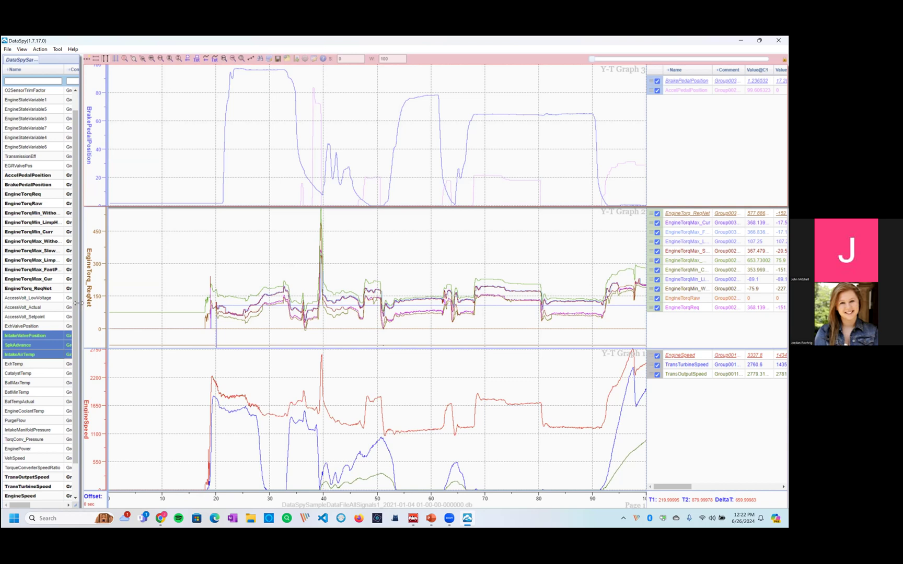
drag(117, 288, 137, 278)
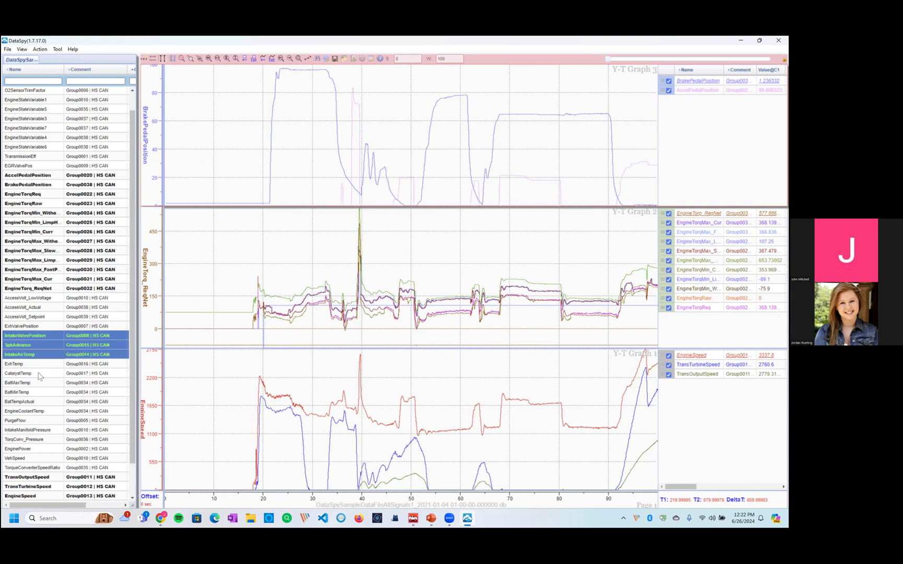
click(37, 374)
click(23, 327)
click(27, 338)
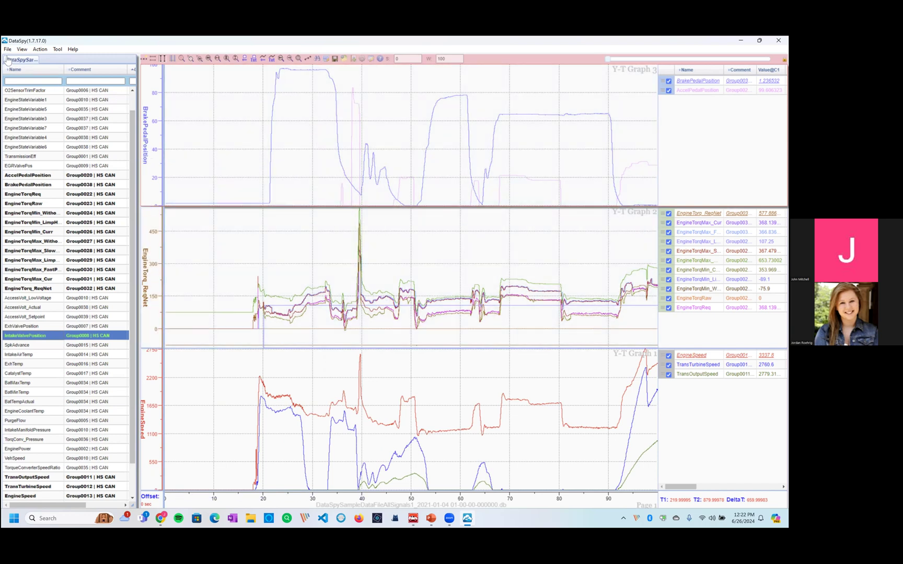
Show the consecutive data files in the output window and move the graphs' time window to start at about 6942.
click(8, 49)
click(8, 49)
click(22, 49)
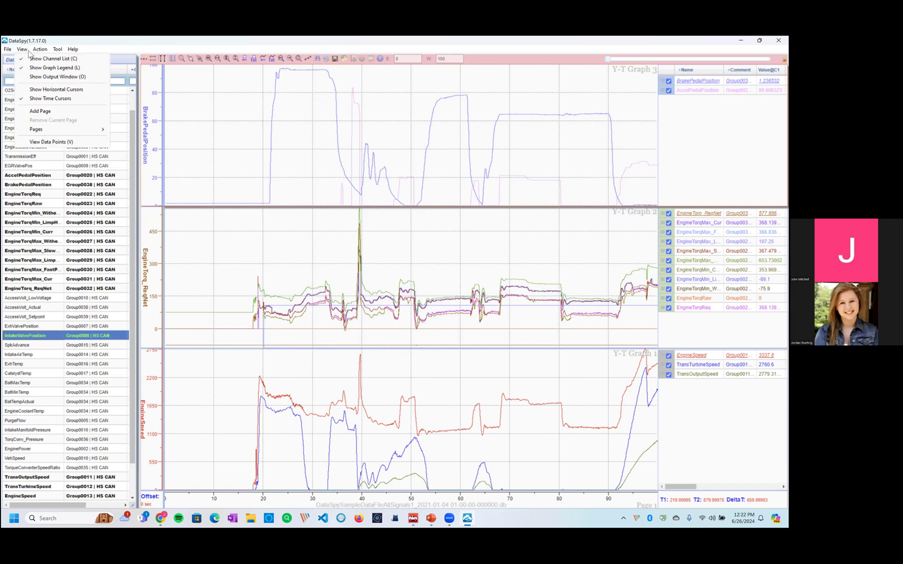
click(228, 436)
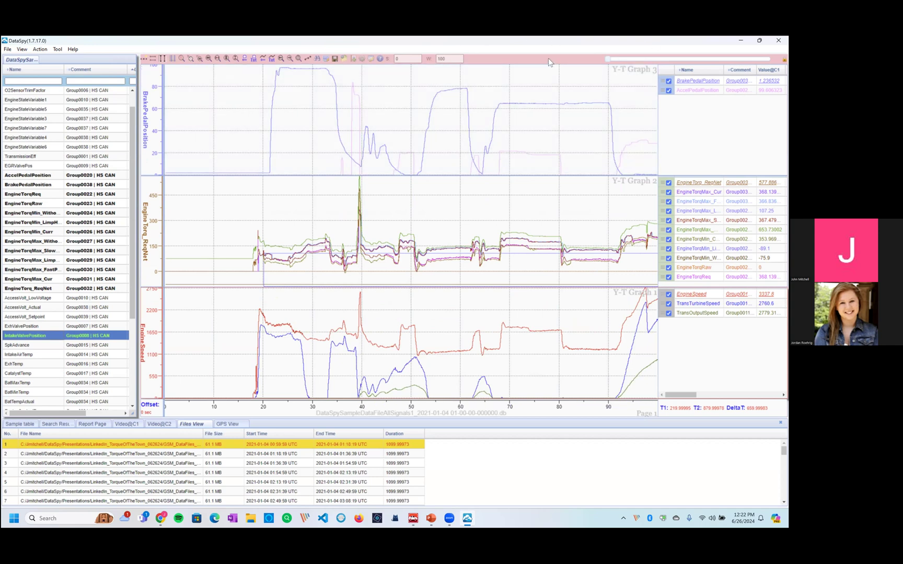
drag(609, 60, 632, 60)
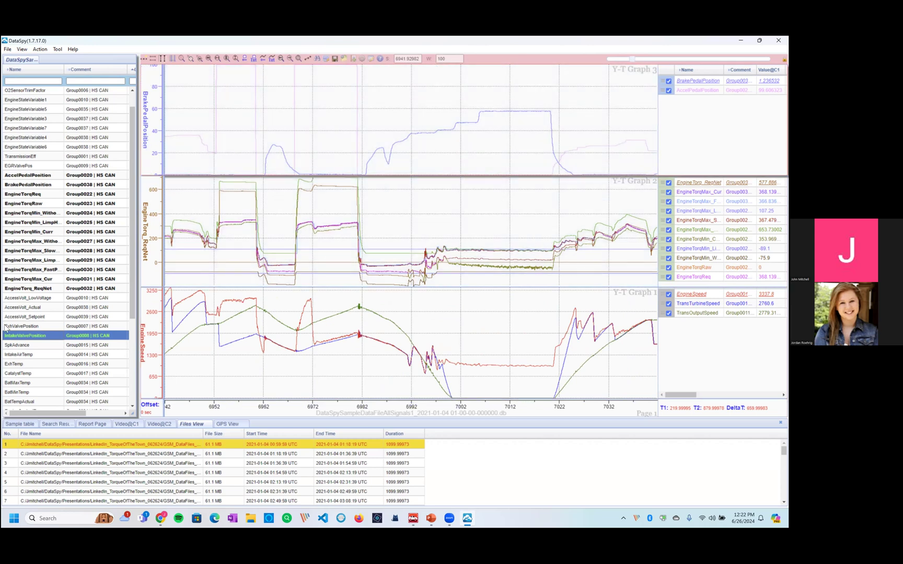
click(25, 318)
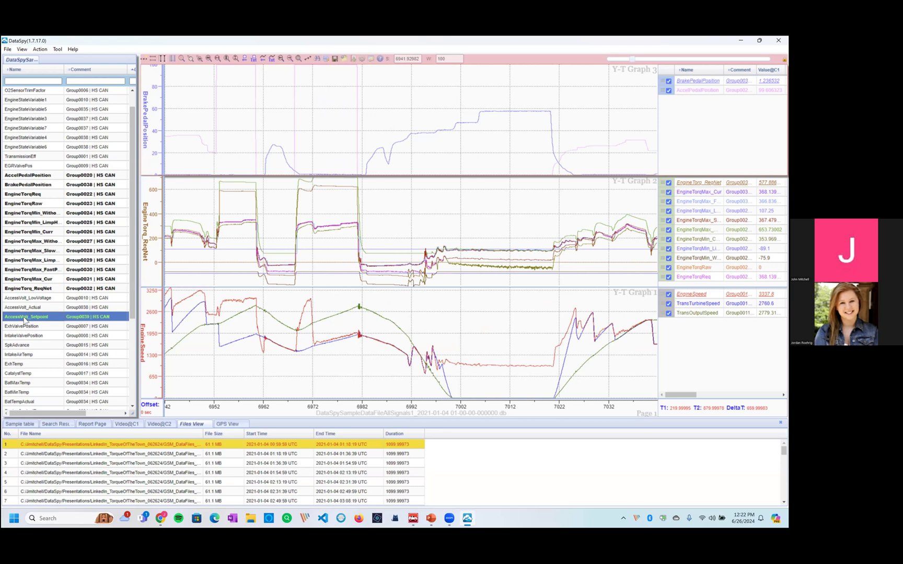
click(25, 337)
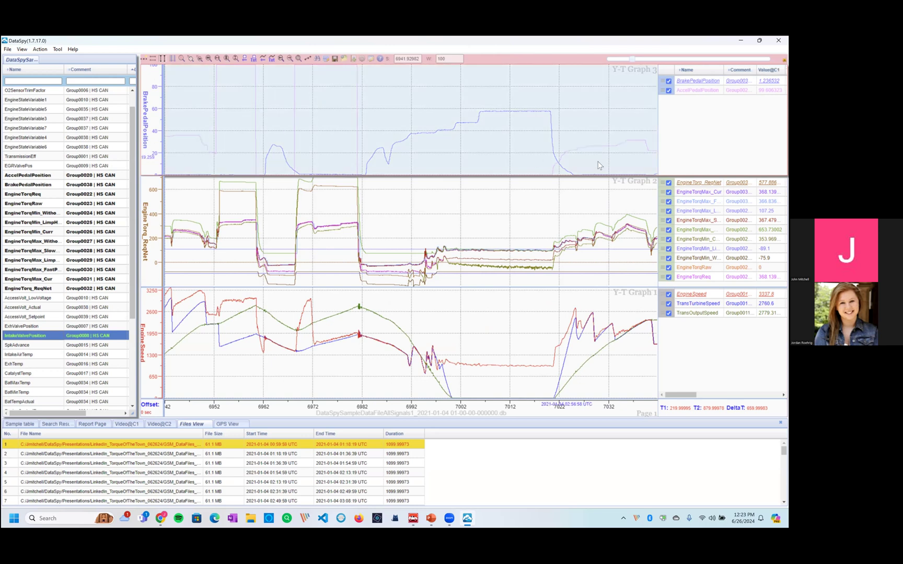
Close the program without saving the configuration changes and relaunch DataSpy from the desktop.
click(779, 40)
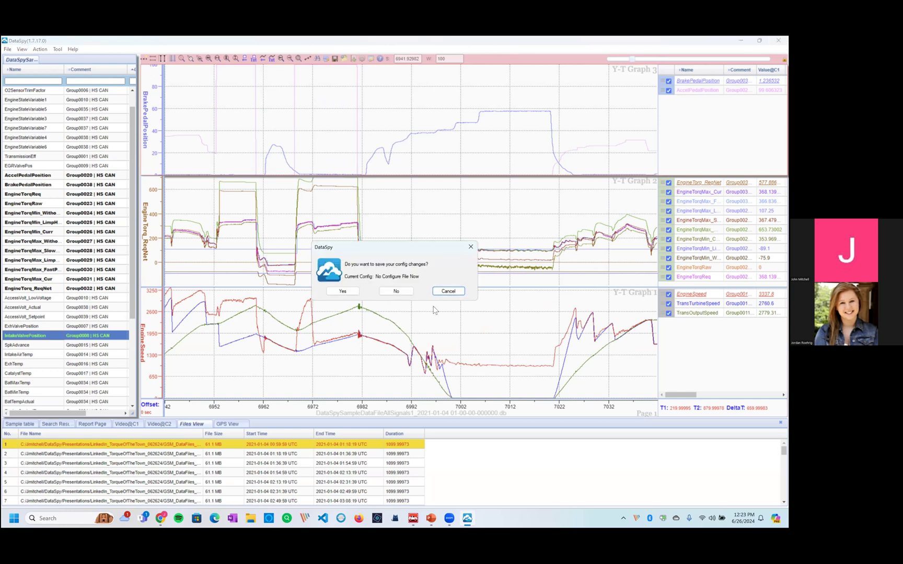
click(395, 291)
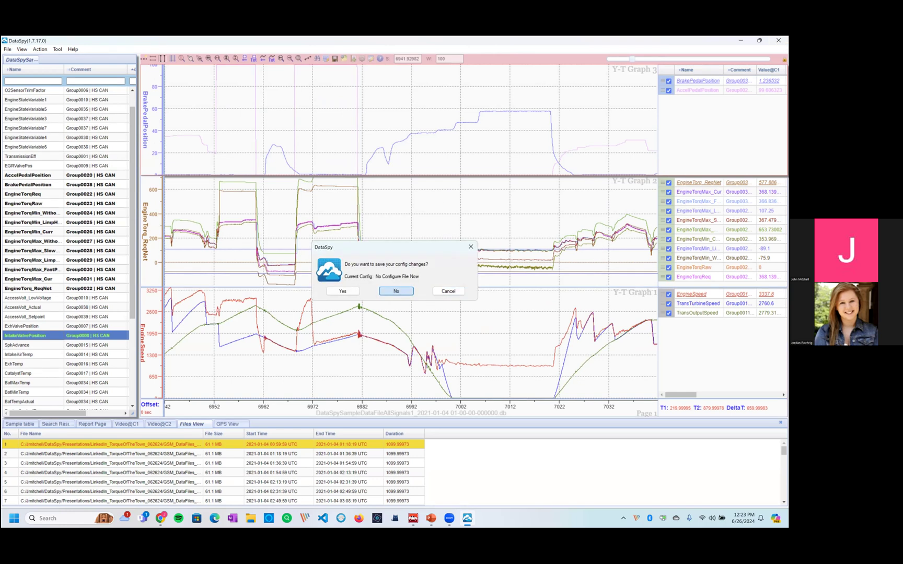
click(397, 291)
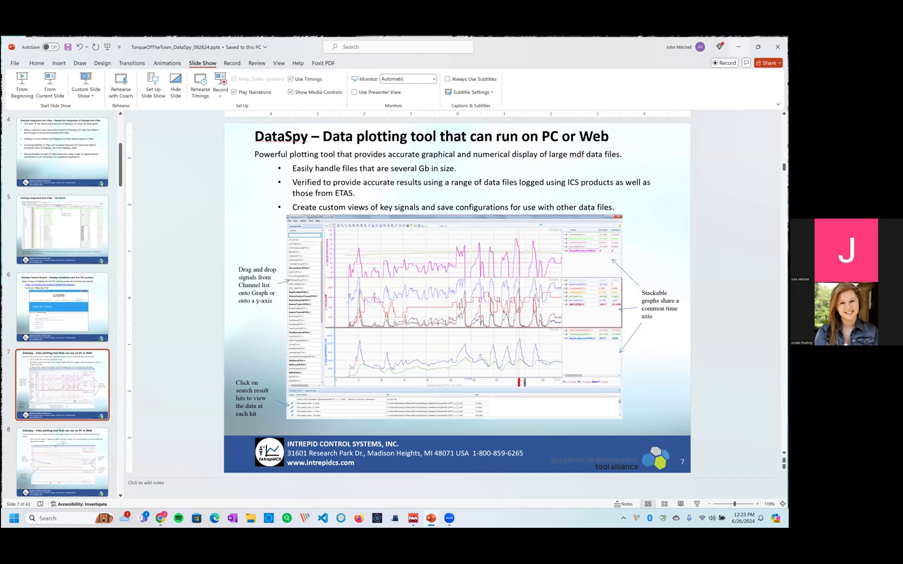
click(738, 47)
double_click(702, 370)
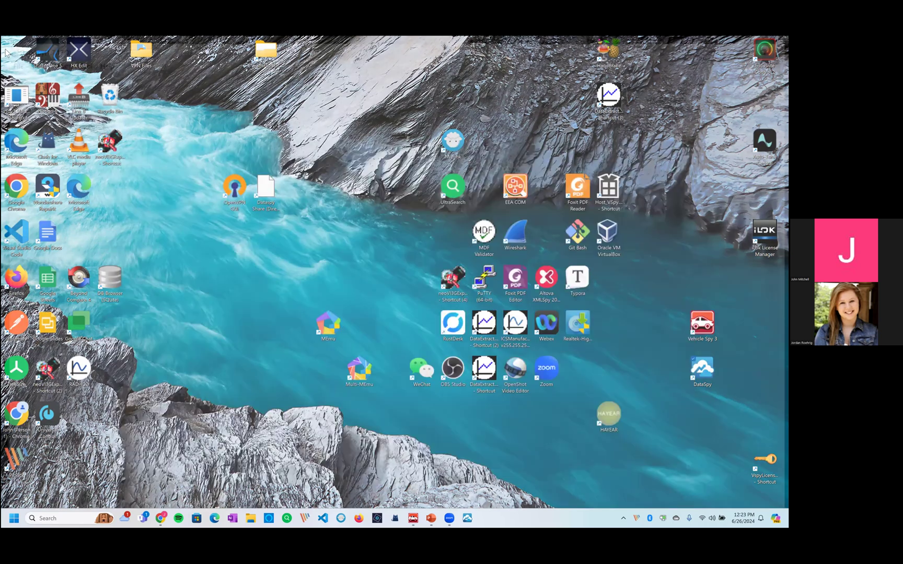
click(7, 49)
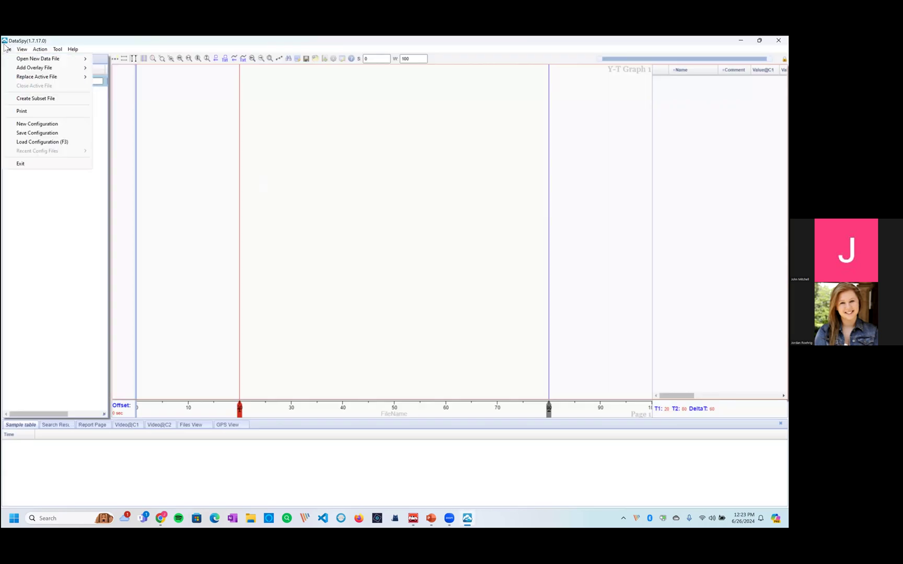
mouse_move(65, 58)
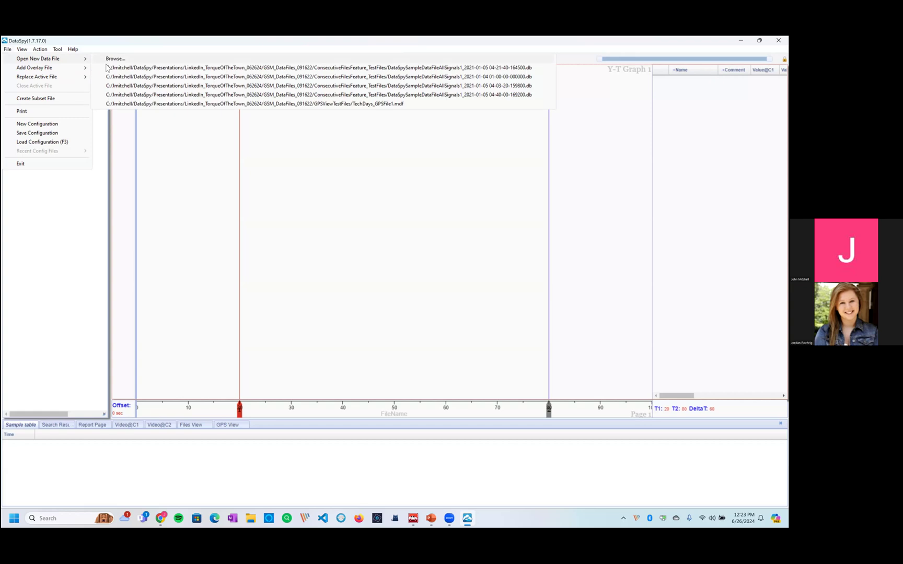
click(115, 59)
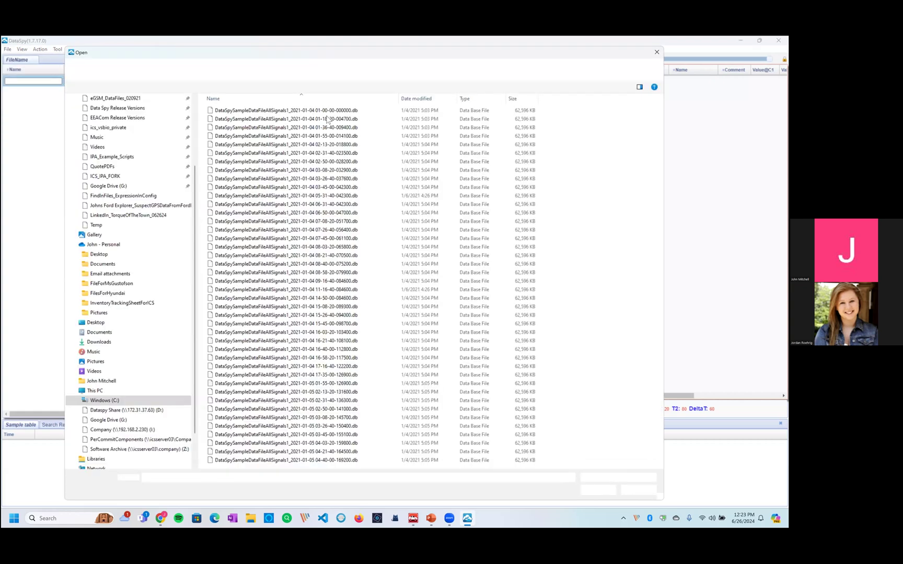
double_click(334, 111)
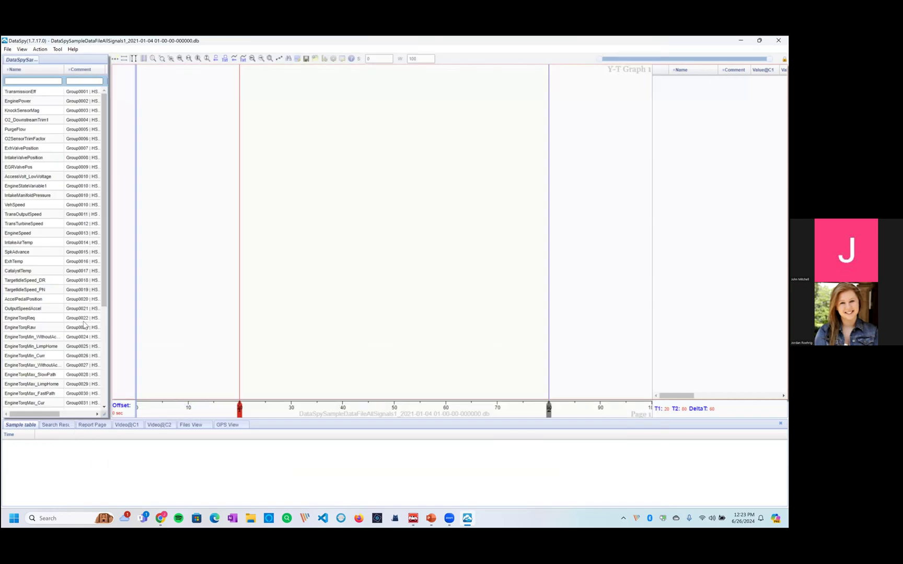
Sort the channels by unit and plot TransOutputSpeed, TransTurbineSpeed and EngineSpeed together on the empty Y-T graph.
drag(109, 282, 131, 410)
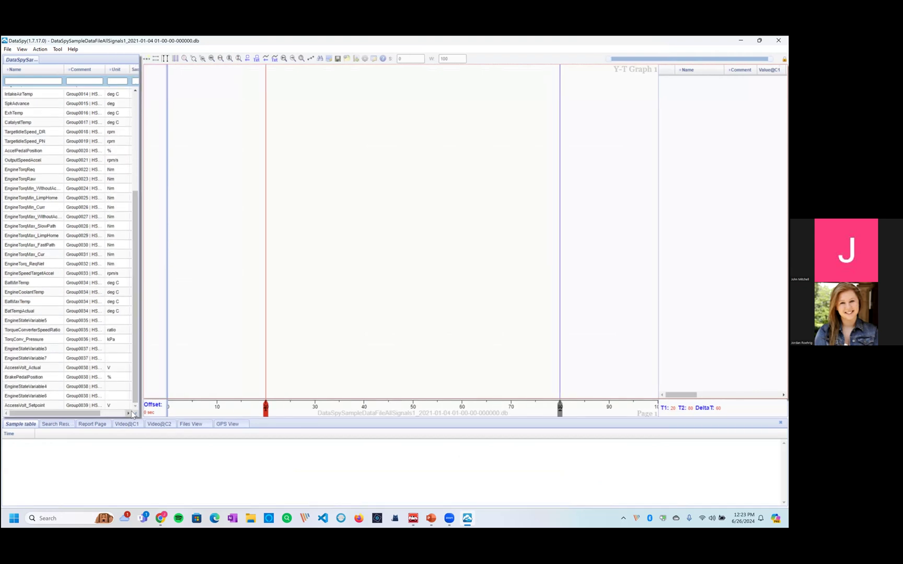
click(114, 69)
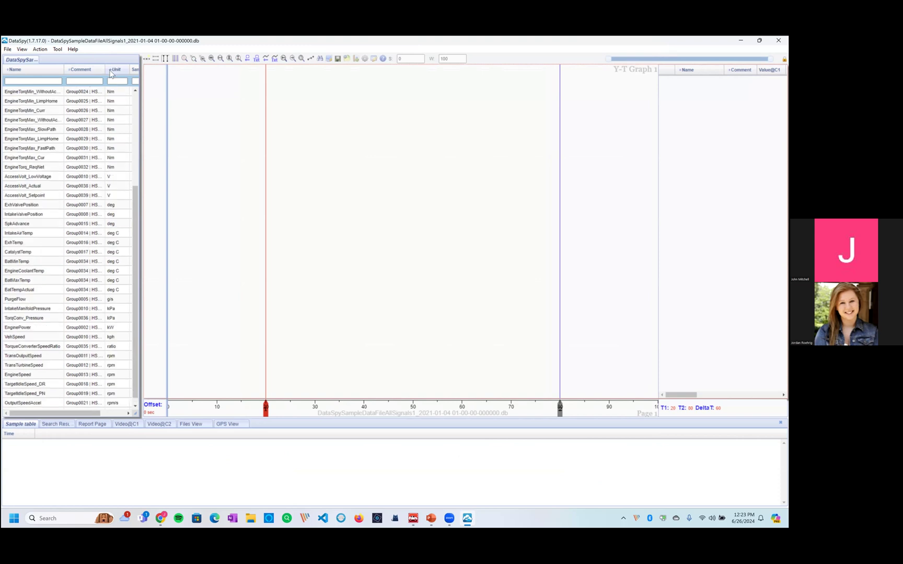
click(29, 358)
shift+click(33, 371)
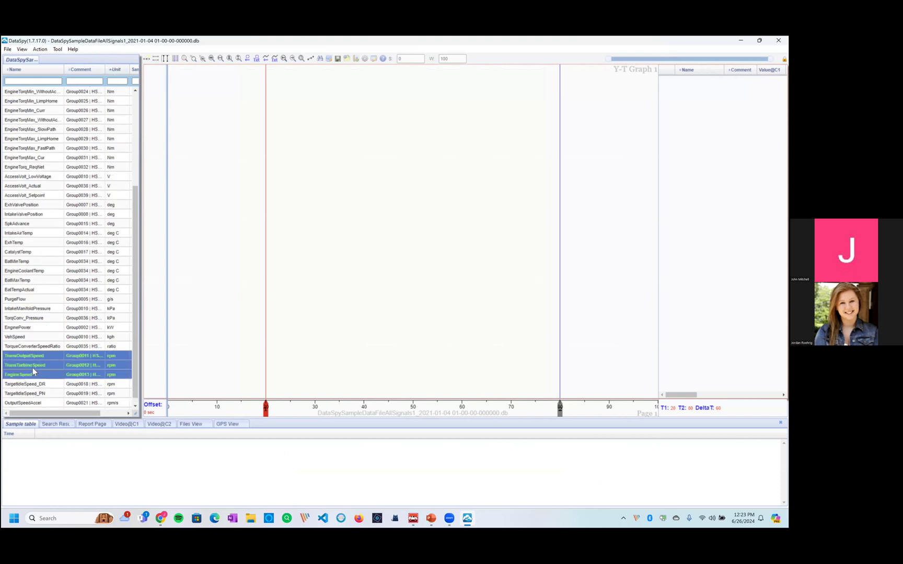
drag(33, 361, 189, 358)
Add two empty Y-T graphs above the speed graph.
right_click(268, 277)
click(289, 281)
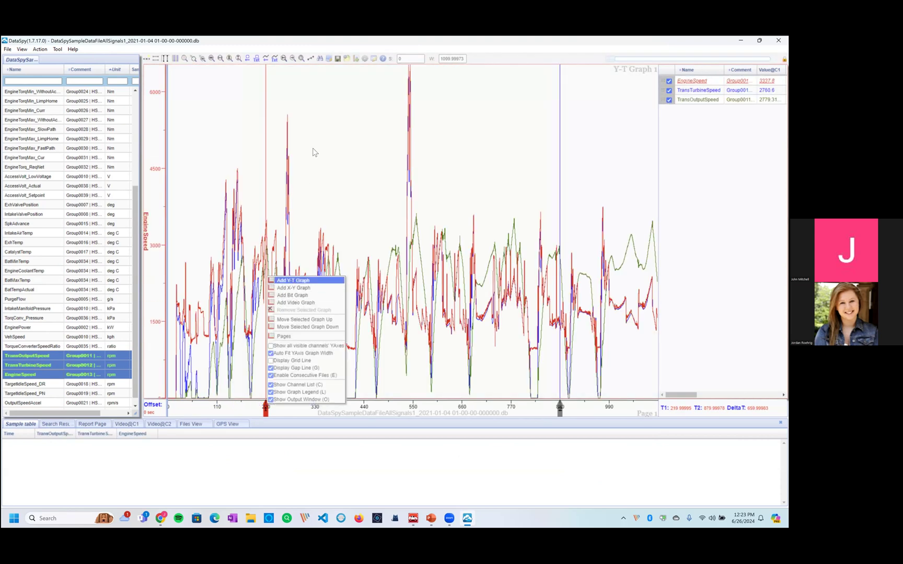
right_click(277, 151)
click(292, 154)
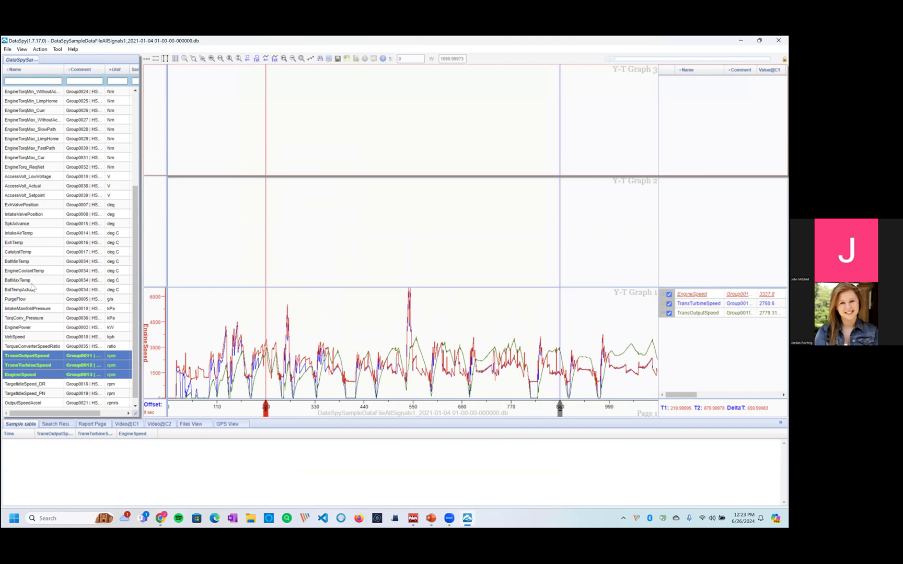
scroll(62, 162, up, 3)
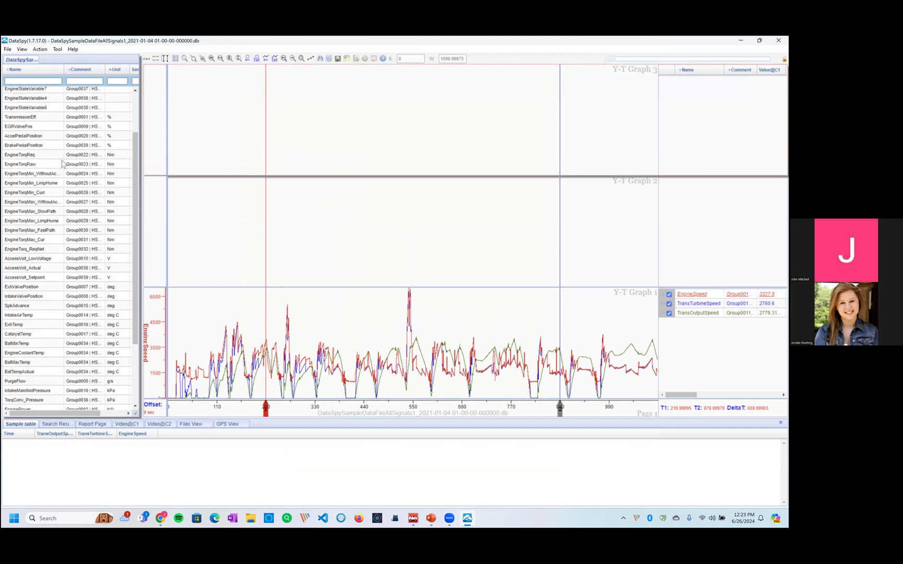
Plot all engine torque channels from EngineTorqReq through EngineTorq_ReqNet together on the empty Y-T Graph 2.
click(25, 154)
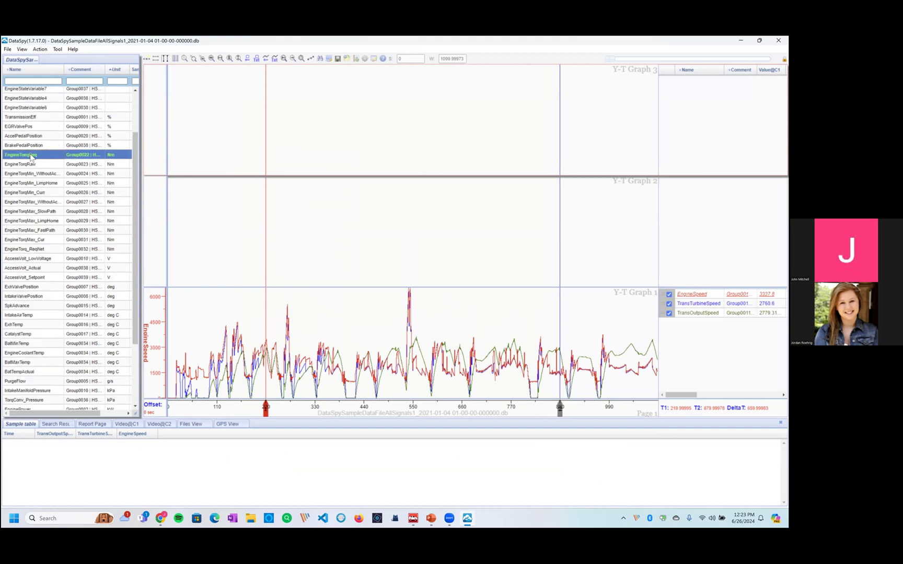
shift+click(42, 249)
drag(36, 155, 178, 242)
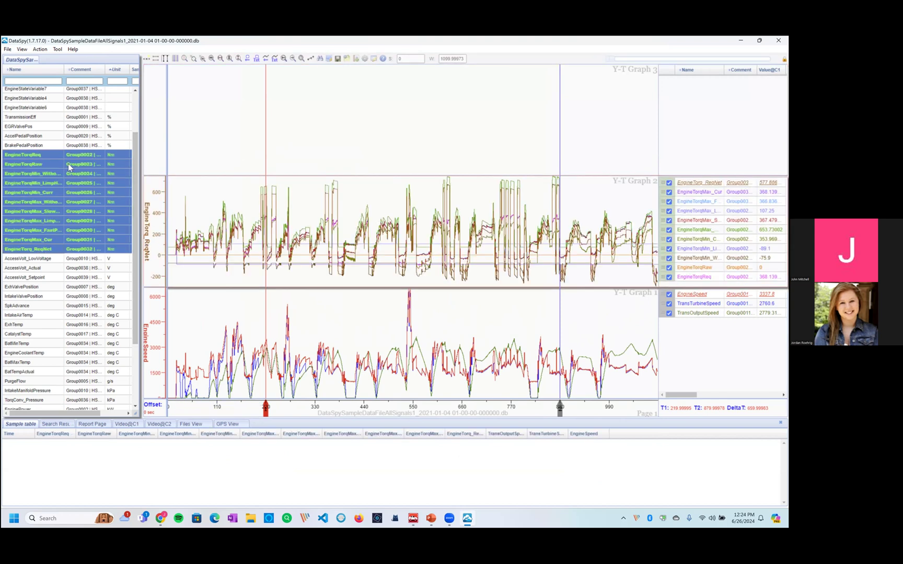
Plot AccelPedalPosition and BrakePedalPosition on the empty Y-T Graph 3 and display grid lines on the graphs.
click(29, 137)
shift+click(39, 145)
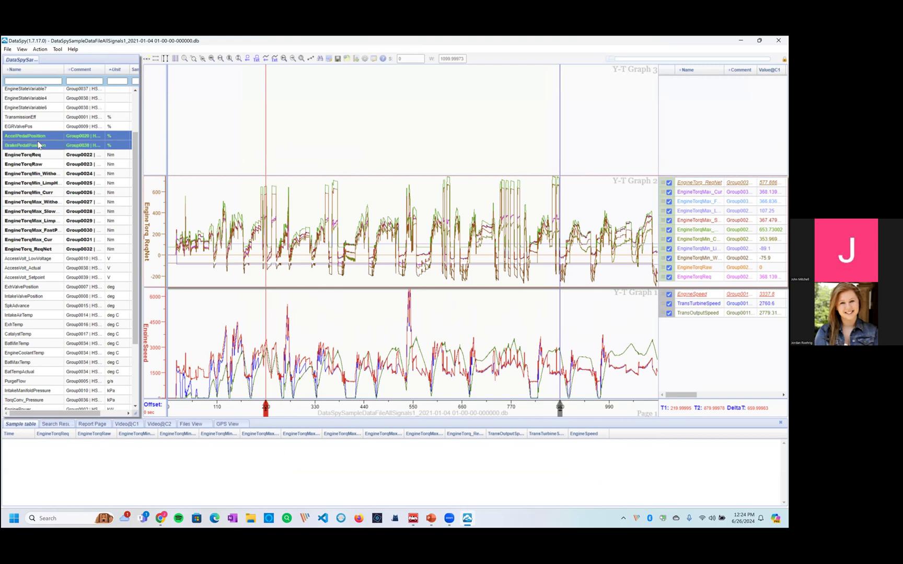
drag(42, 137, 173, 141)
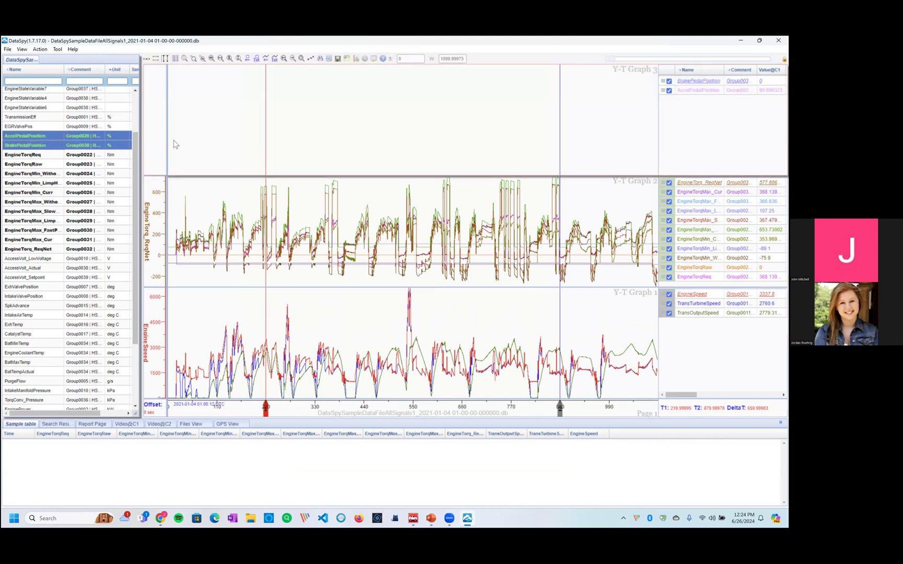
right_click(241, 197)
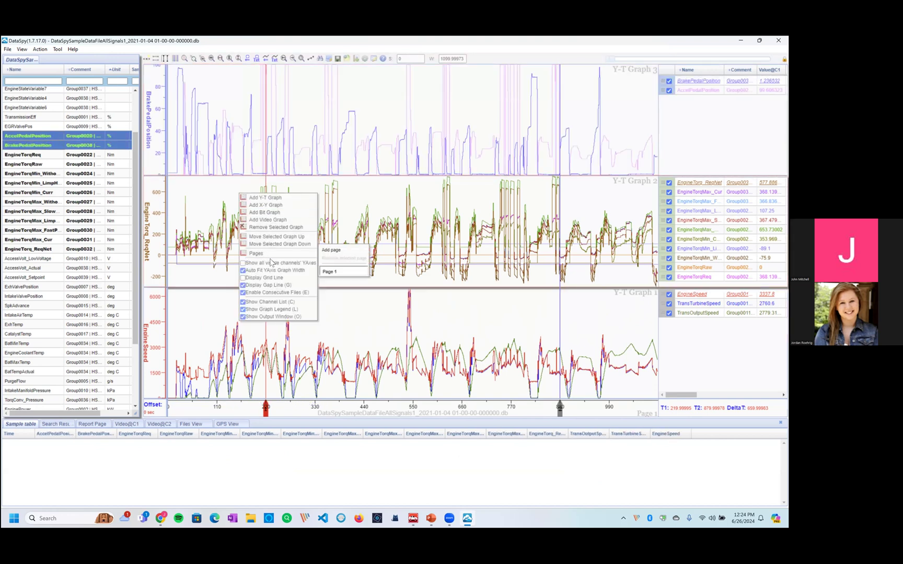
click(268, 278)
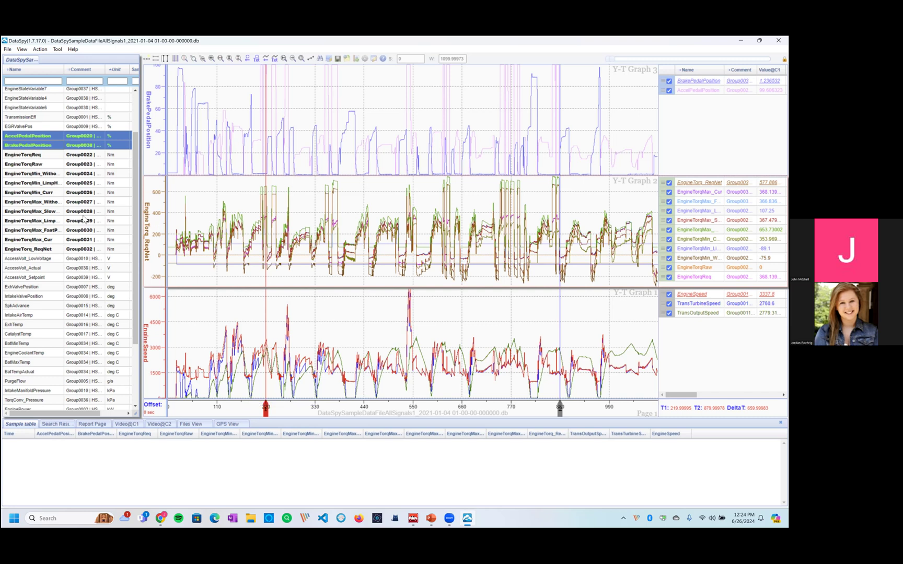
Add IntakeValvePosition, SpkAdvance and IntakeAirTemp to Y-T Graph 3 alongside the pedal channels.
scroll(86, 219, up, 2)
scroll(76, 383, down, 3)
drag(24, 273, 205, 148)
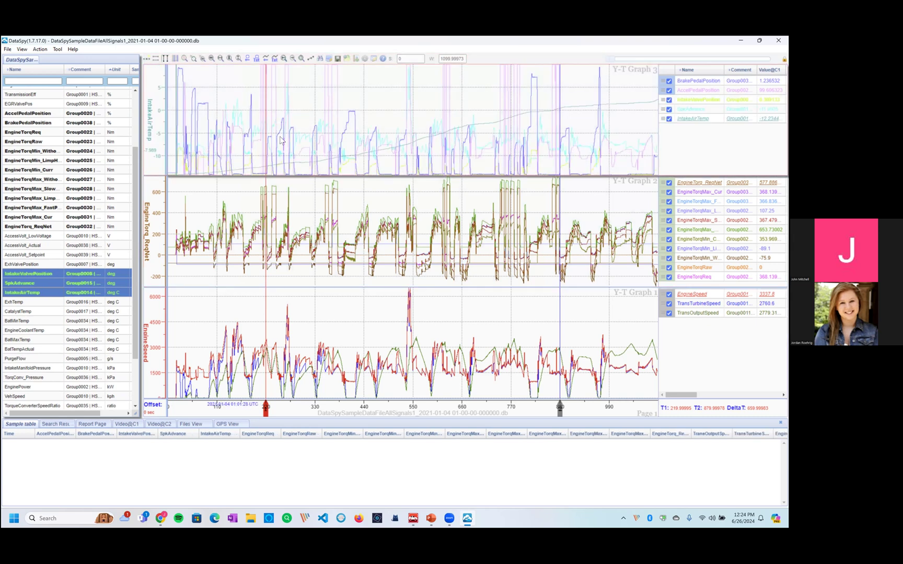
Show the Y axes of all visible channels and highlight each channel of Y-T Graph 3 one after another.
right_click(378, 106)
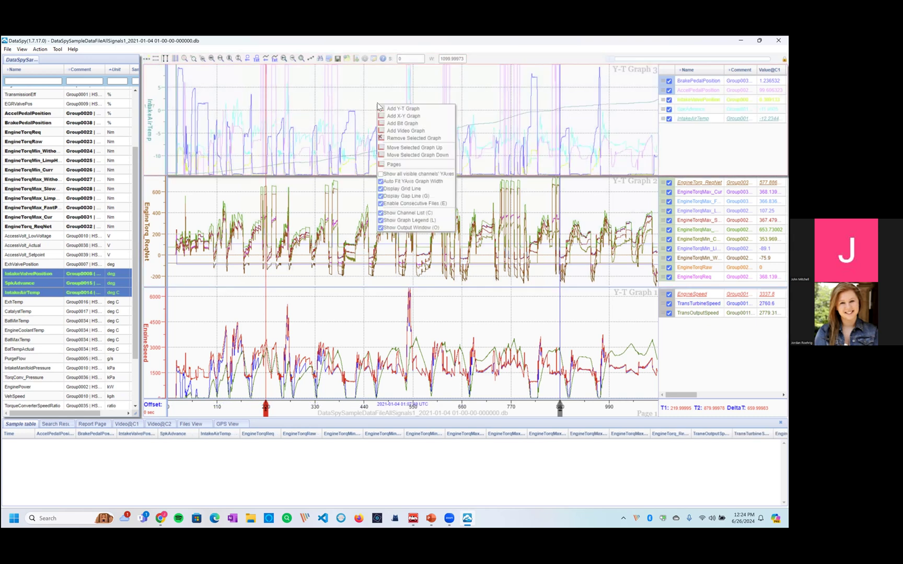
click(406, 174)
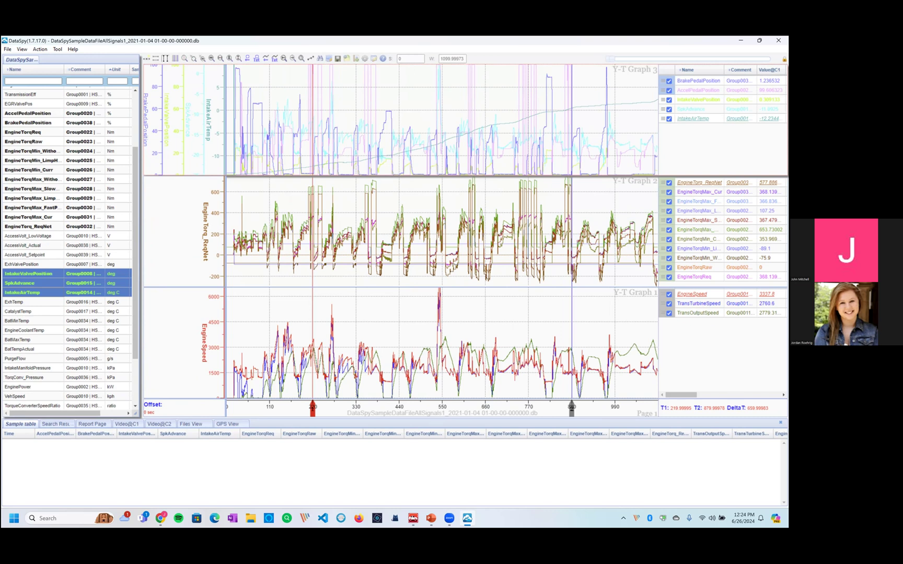
click(699, 81)
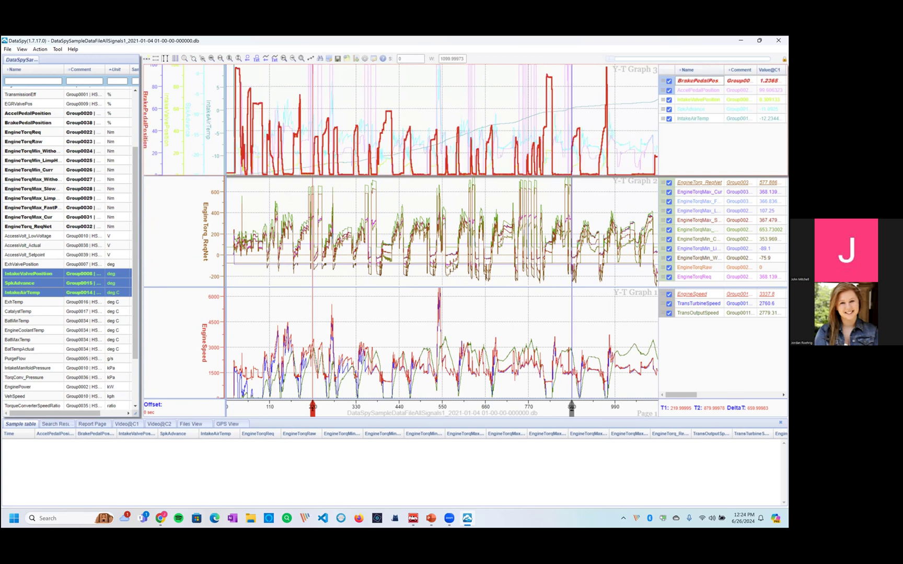
click(698, 90)
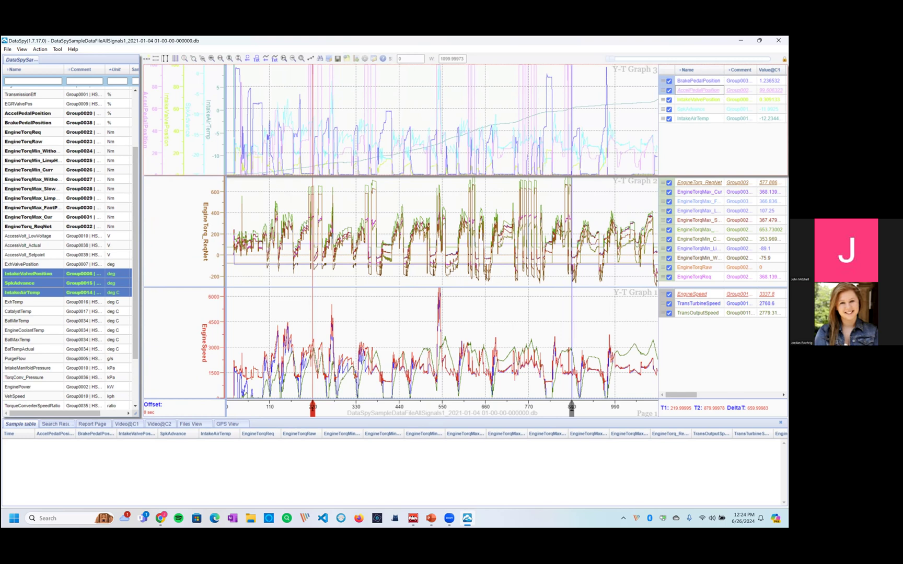
click(699, 100)
click(691, 109)
click(693, 118)
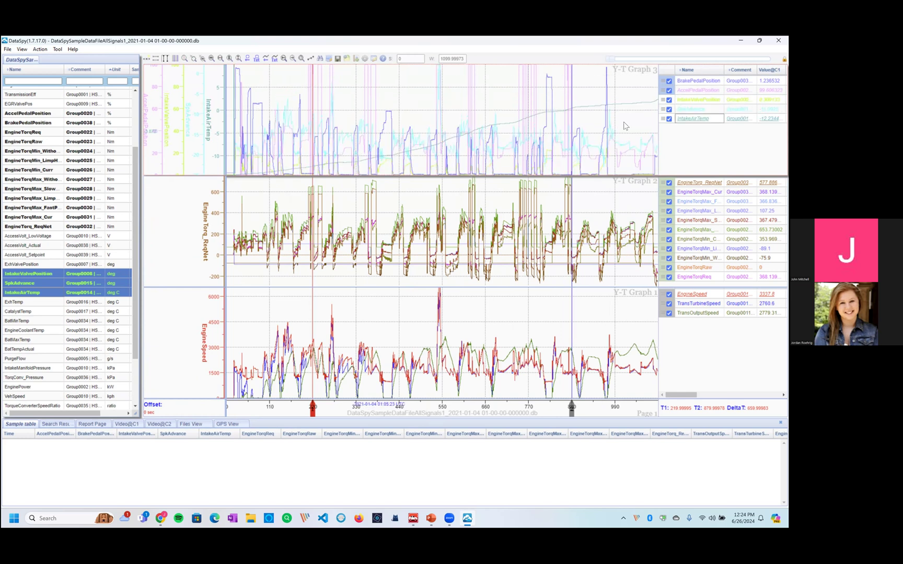
Turn off the display of all visible channels' Y axes and make AccelPedalPosition the active channel of Y-T Graph 3.
scroll(401, 411, up, 5)
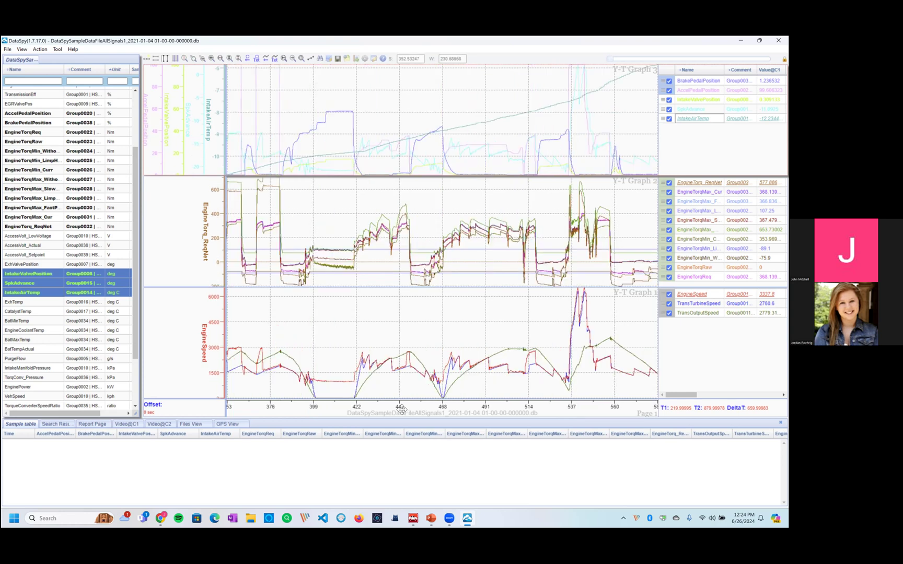
scroll(401, 411, up, 2)
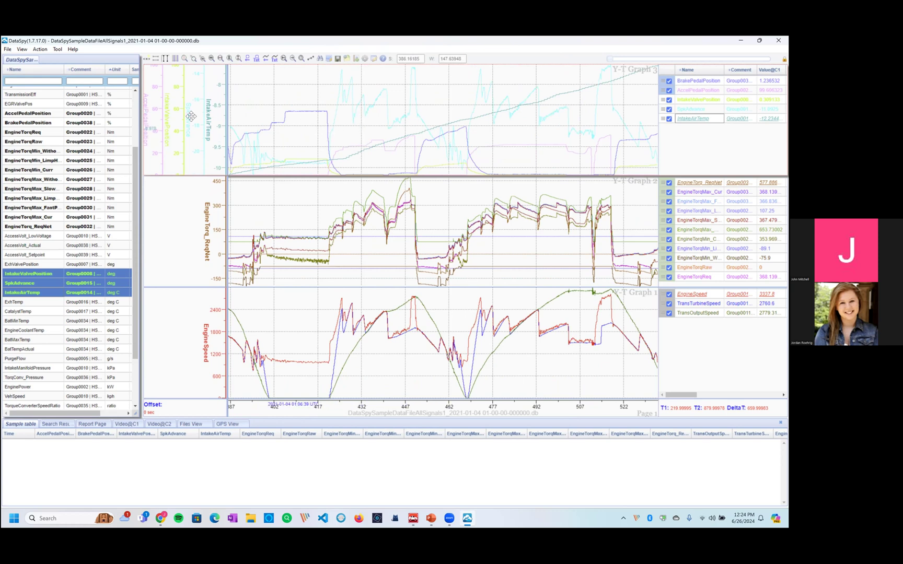
right_click(313, 139)
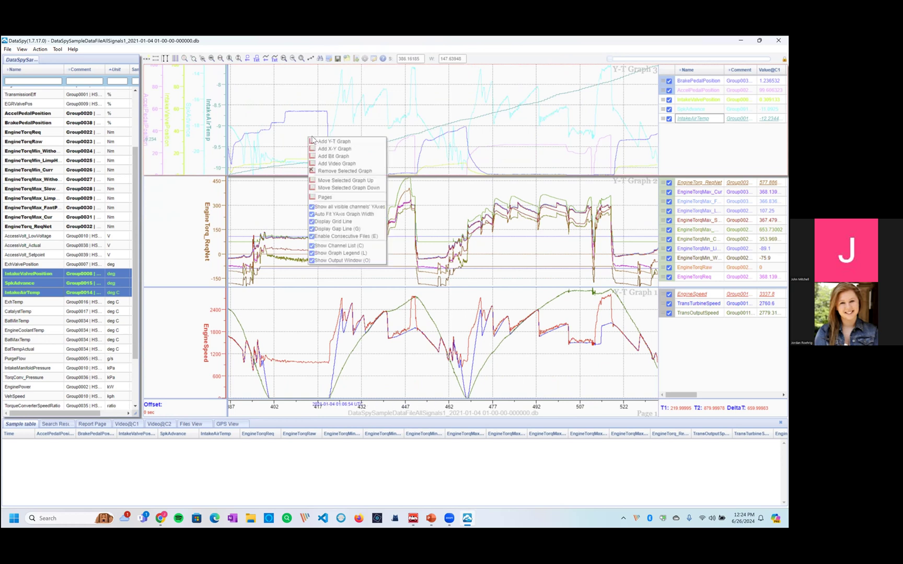
click(322, 210)
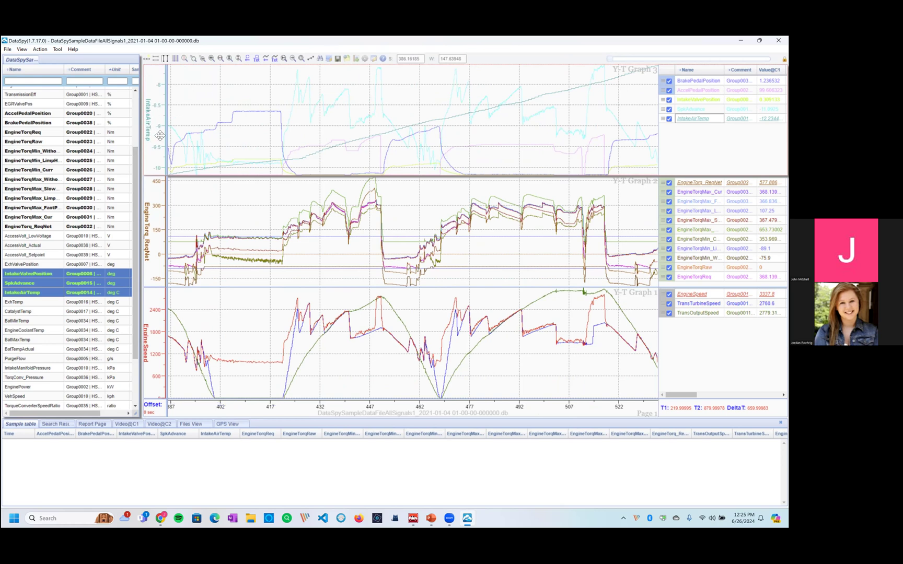
click(698, 81)
click(698, 90)
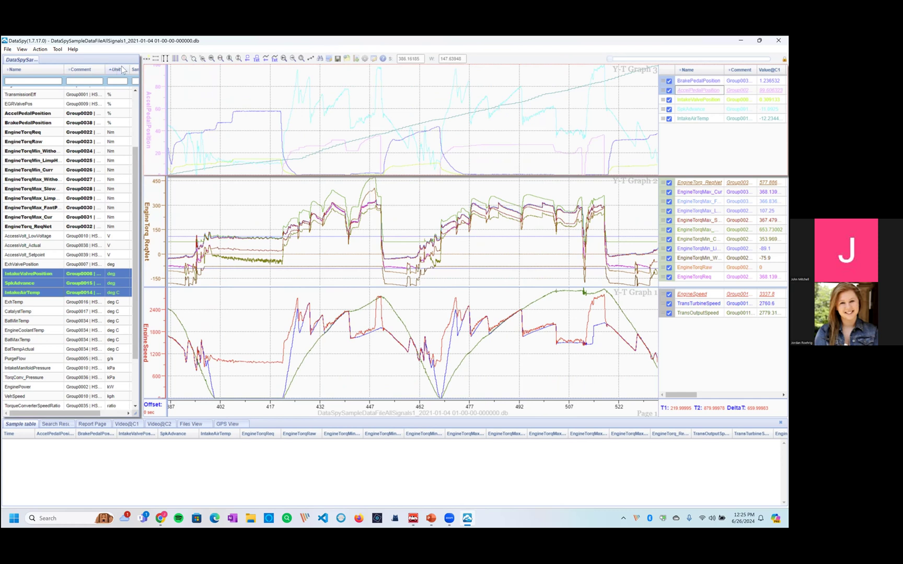
Initialise the X cursors within the visible time range and move cursor 1 to about 417 s.
click(165, 58)
click(164, 58)
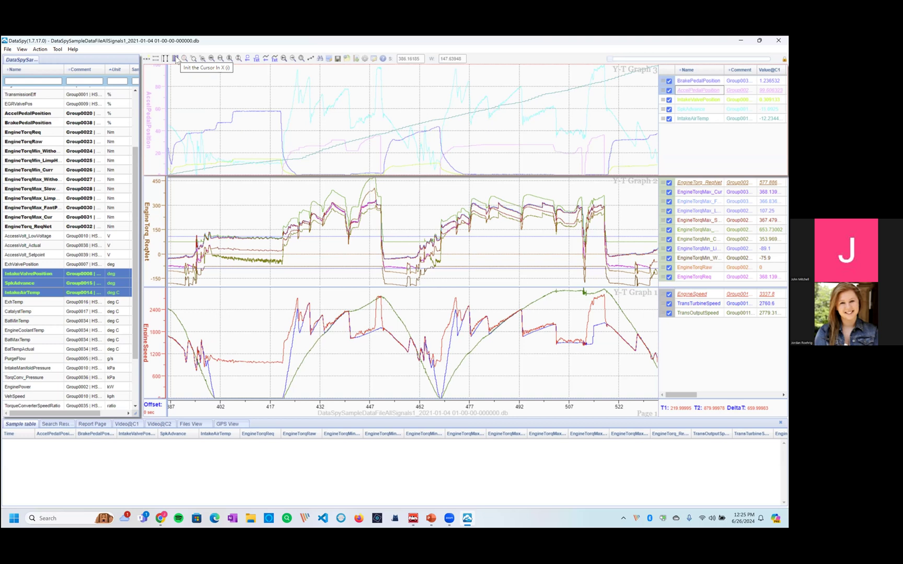
click(176, 59)
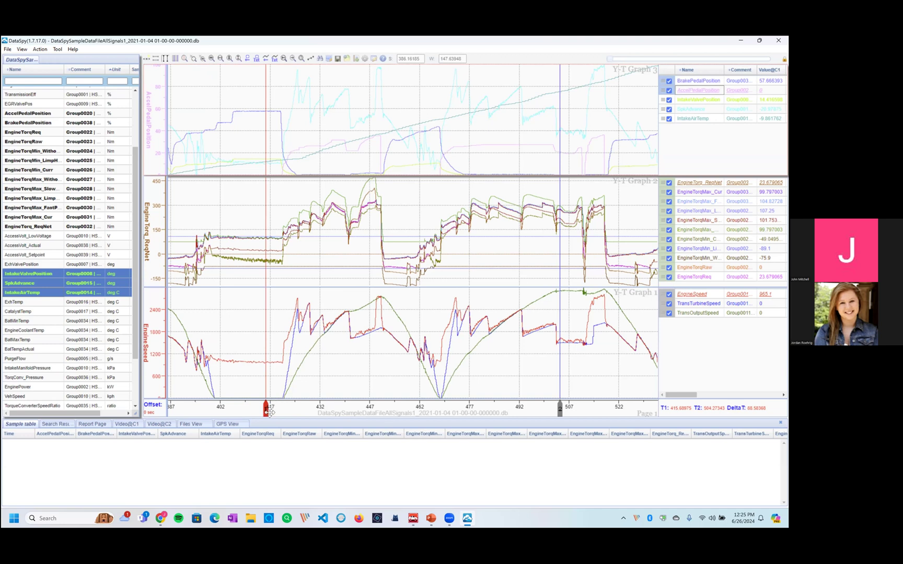
mouse_move(267, 414)
mouse_down()
mouse_move(319, 412)
mouse_move(259, 404)
mouse_up()
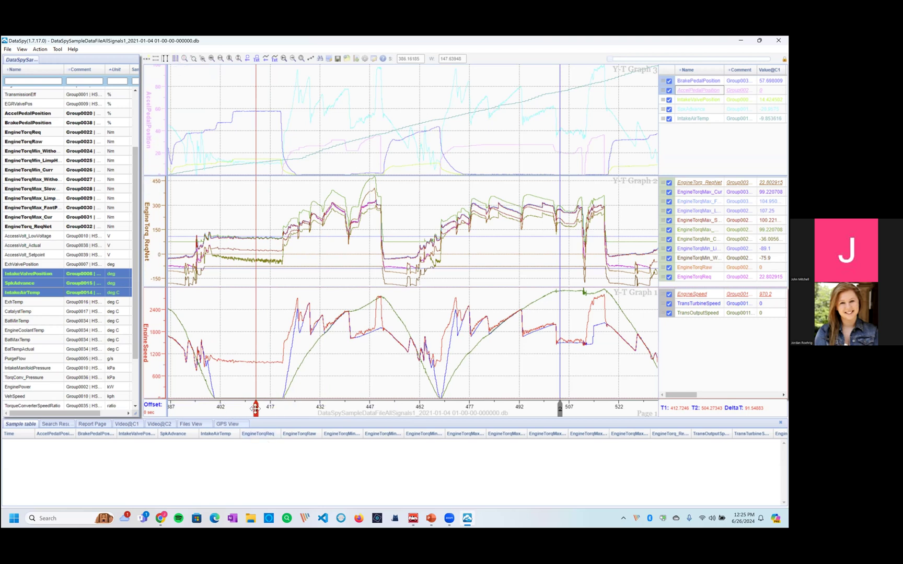
mouse_move(259, 412)
mouse_down()
mouse_move(343, 410)
mouse_move(270, 409)
mouse_up()
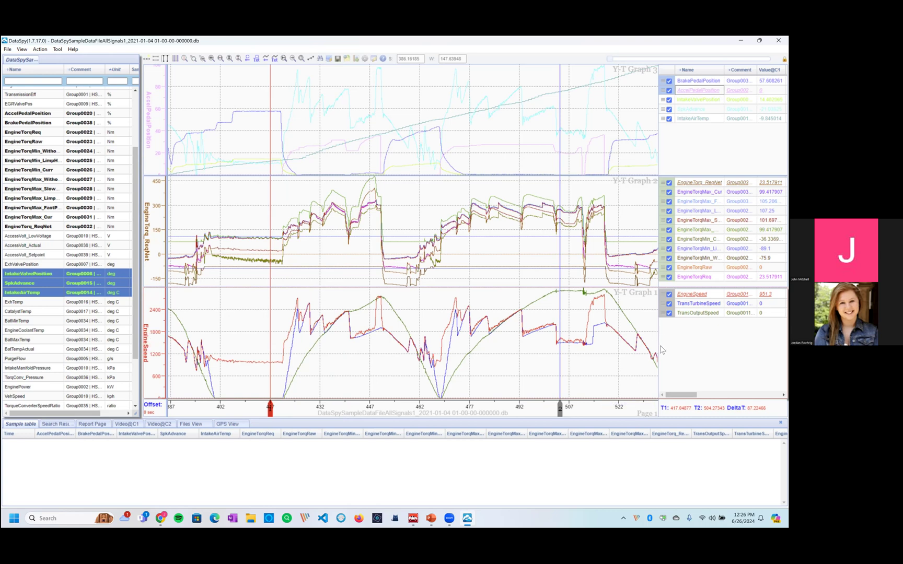
Widen the graph legends to reach the cursor and statistics columns, and sort the channels by their value at cursor 2.
drag(659, 346, 527, 347)
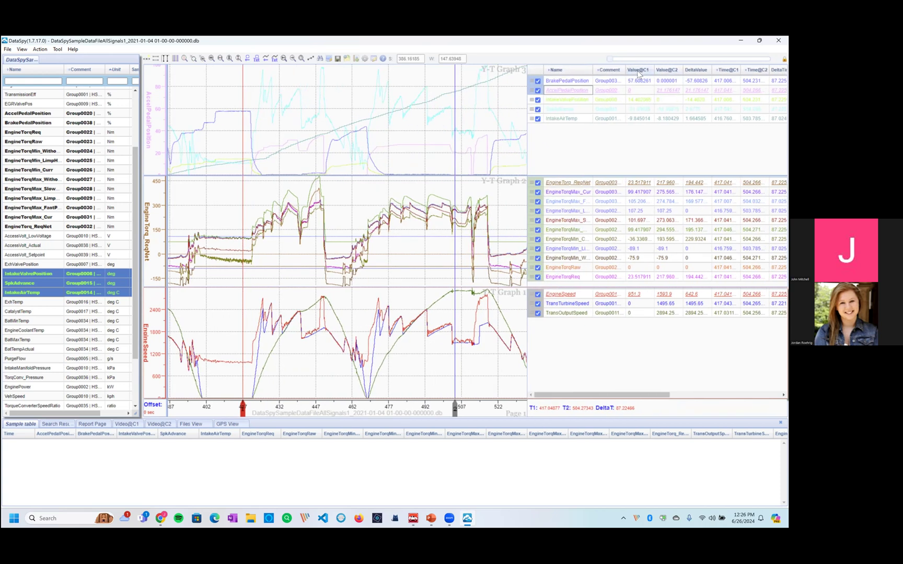
click(639, 71)
click(667, 71)
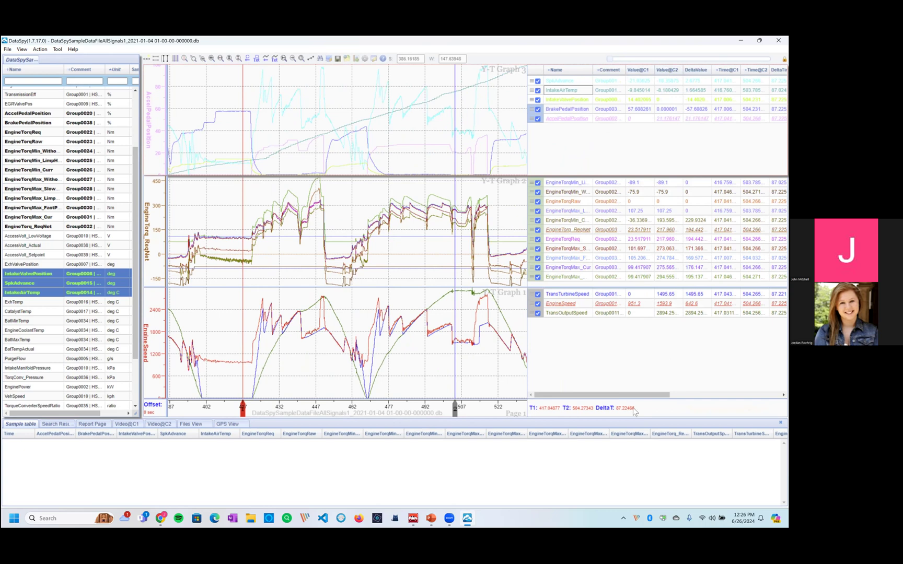
drag(625, 397, 706, 396)
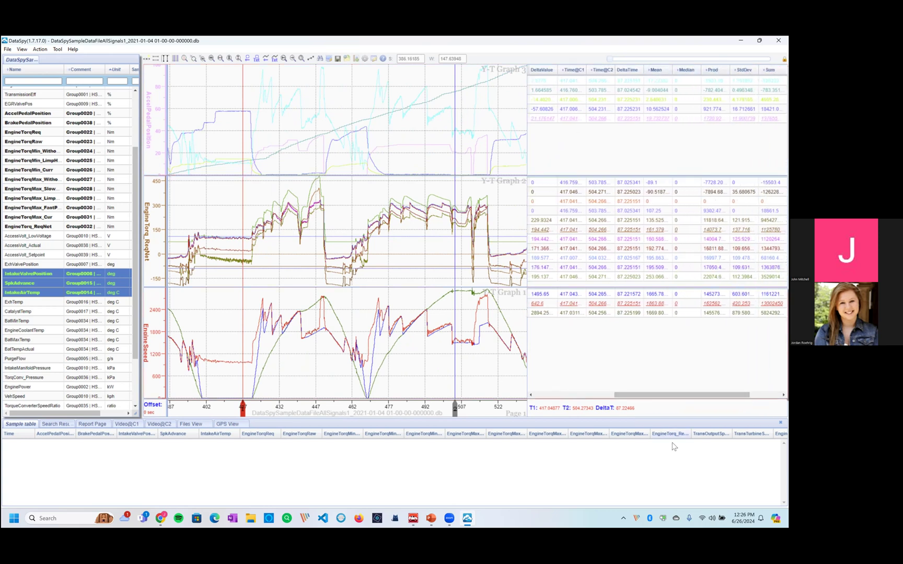
drag(652, 397, 588, 397)
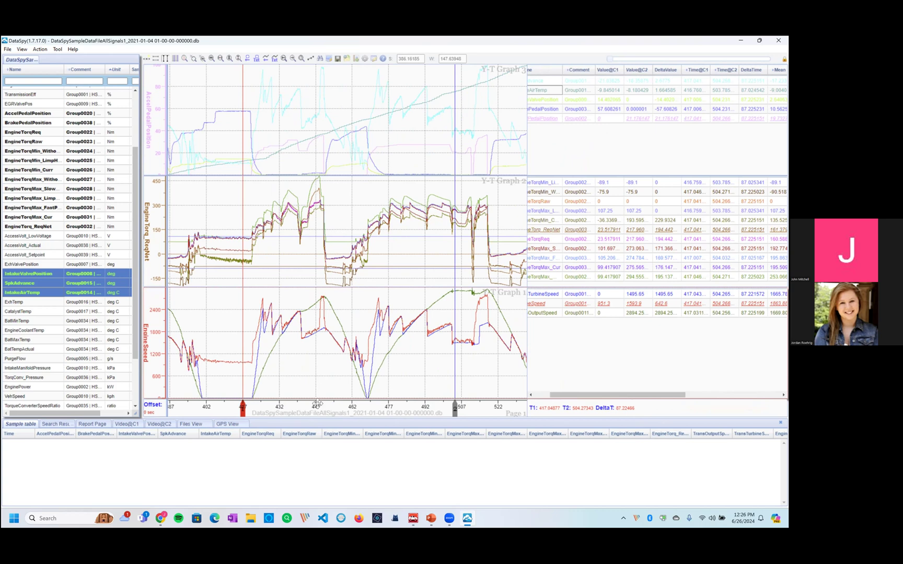
Place cursor 1 at about 448.9 s and cursor 2 at about 450.5 s around the EngineSpeed peak.
scroll(319, 405, up, 2)
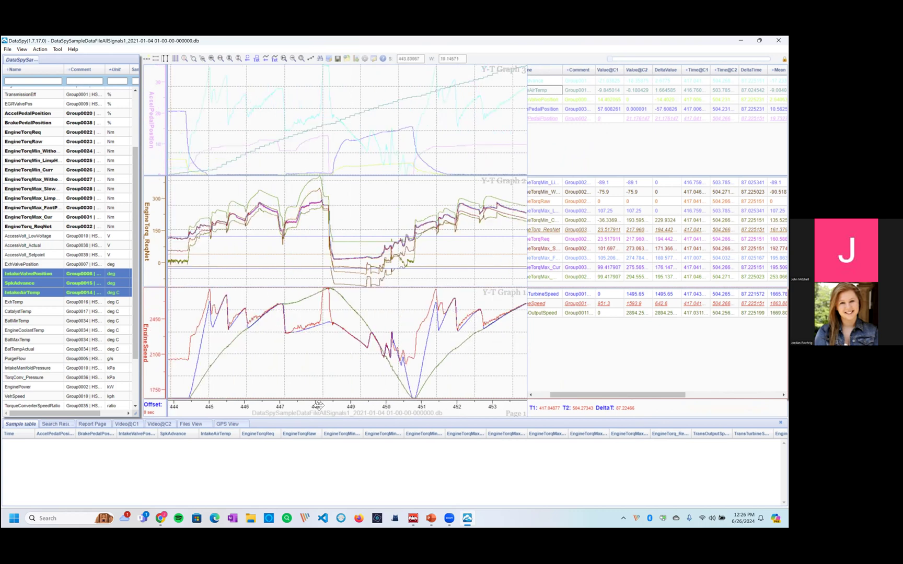
scroll(319, 405, up, 2)
click(291, 332)
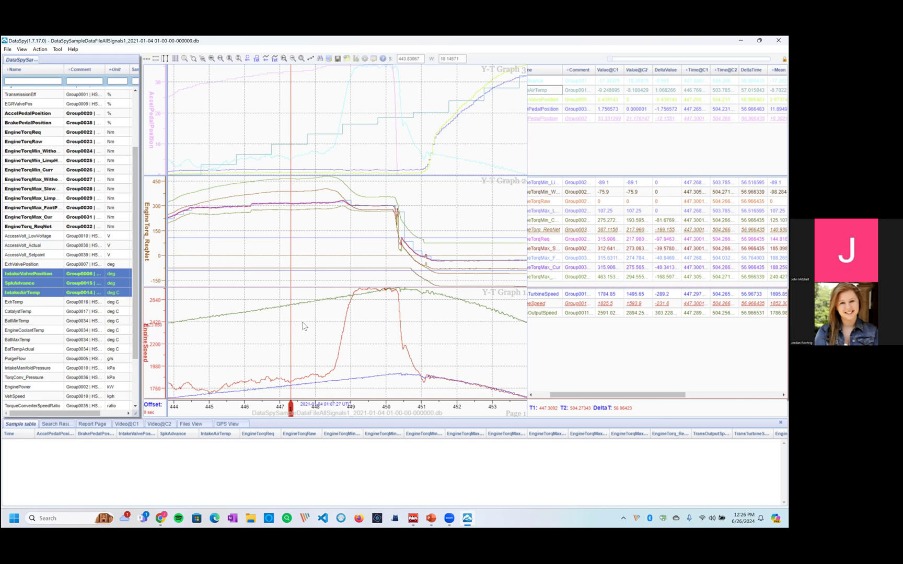
click(211, 329)
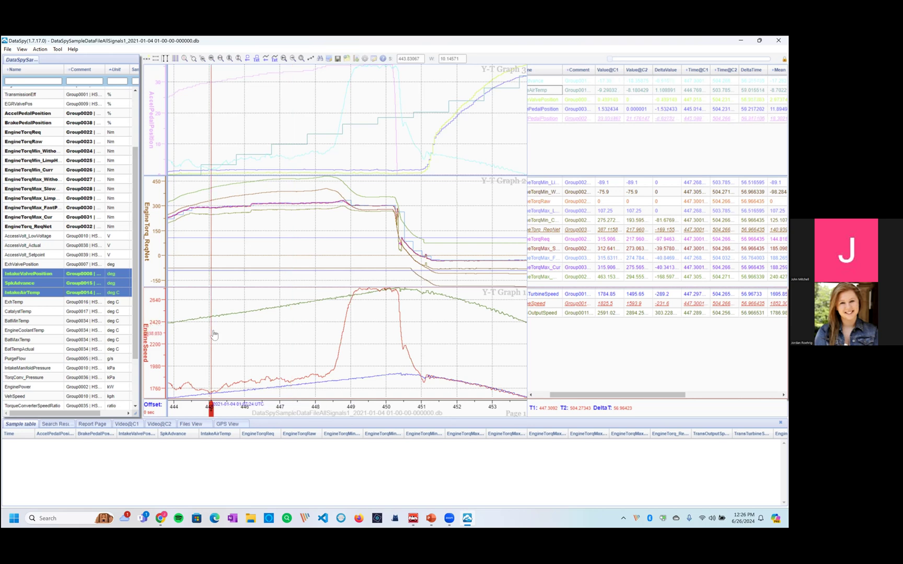
click(329, 358)
click(203, 368)
right_click(393, 342)
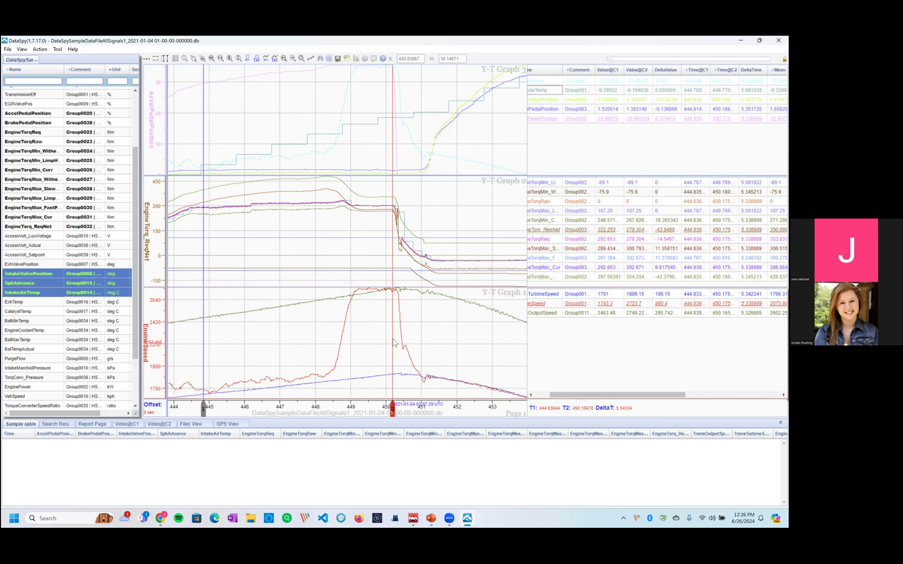
right_click(308, 322)
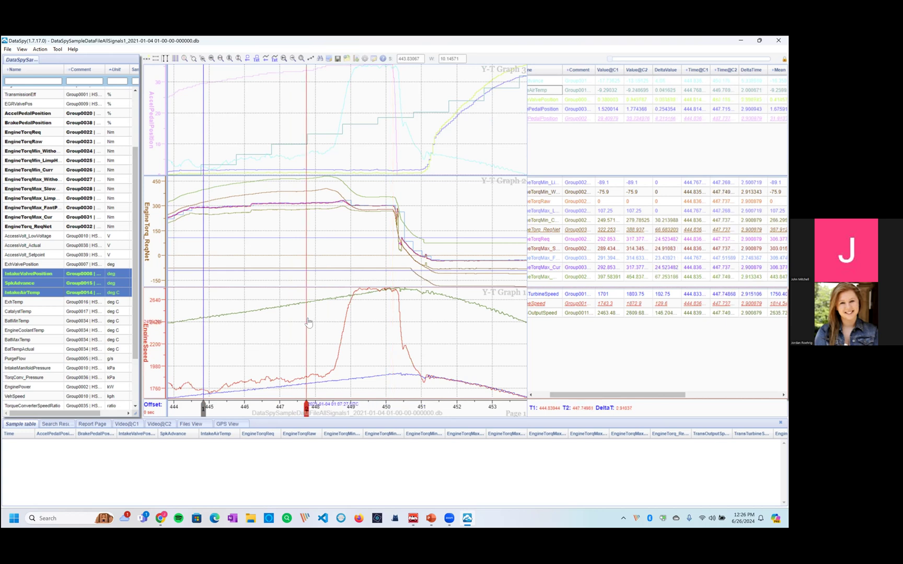
right_click(404, 323)
click(346, 313)
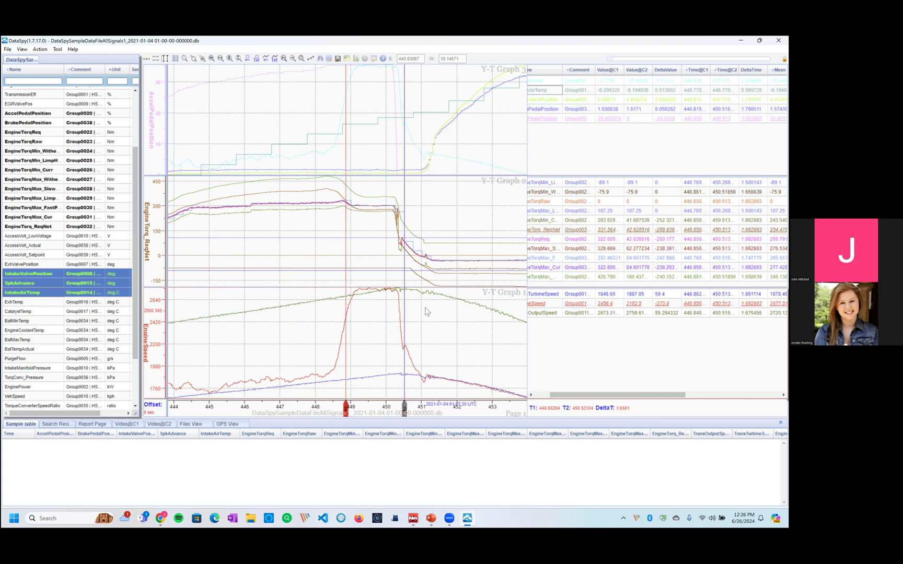
Zoom all graphs to the time range between the cursors and pan along the EngineSpeed and time axes.
click(185, 62)
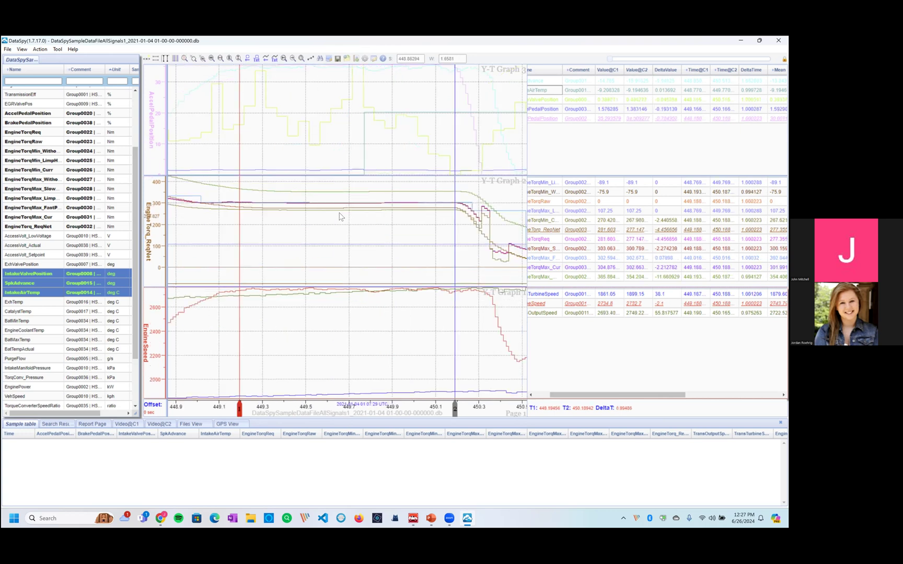
drag(158, 325, 159, 339)
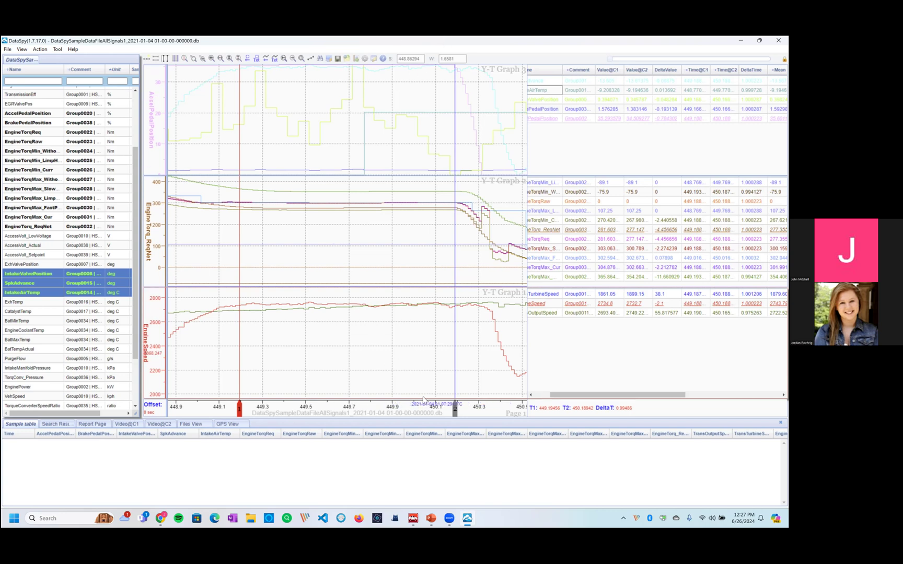
drag(364, 412, 298, 407)
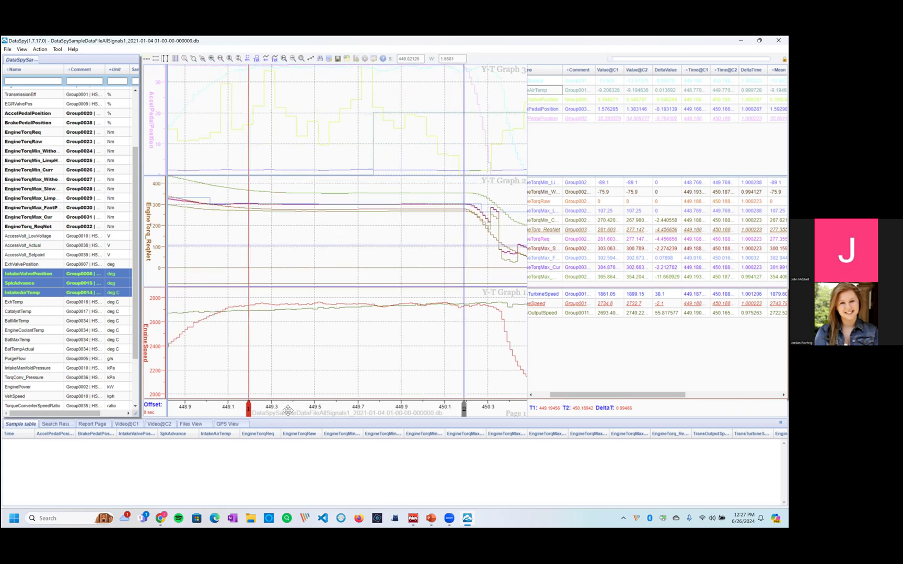
drag(355, 412, 408, 416)
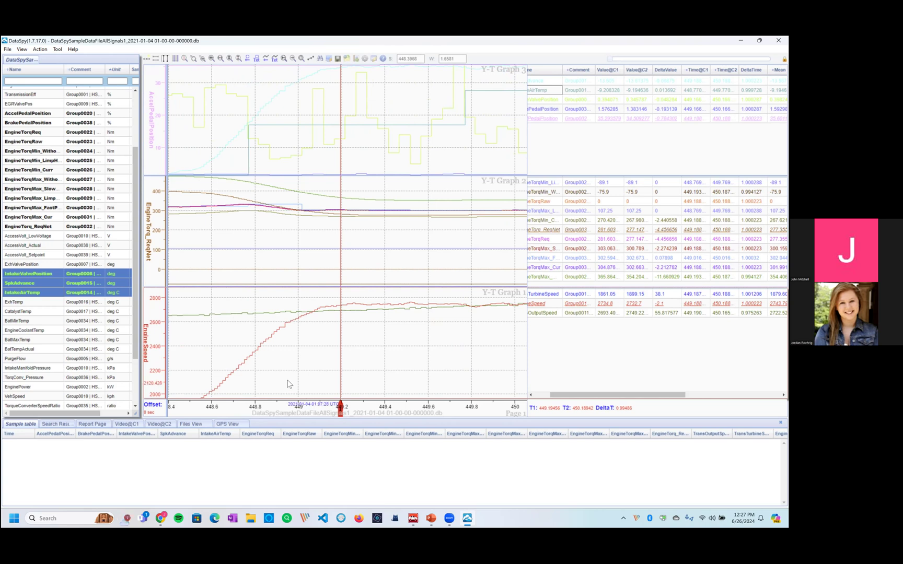
Zoom out the time, EngineSpeed and torque axes, ending on a time window of about 115 s starting near 434 s.
scroll(292, 392, down, 1)
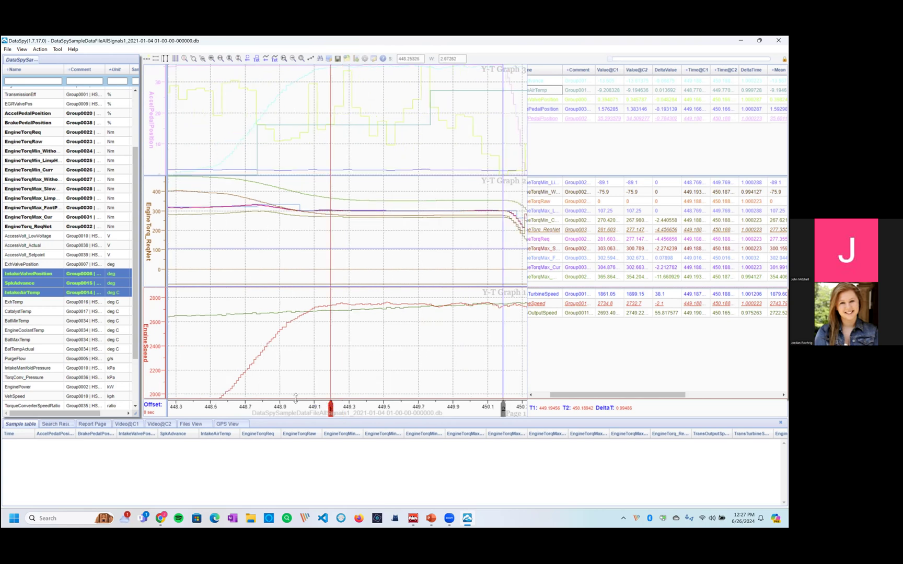
scroll(298, 411, down, 8)
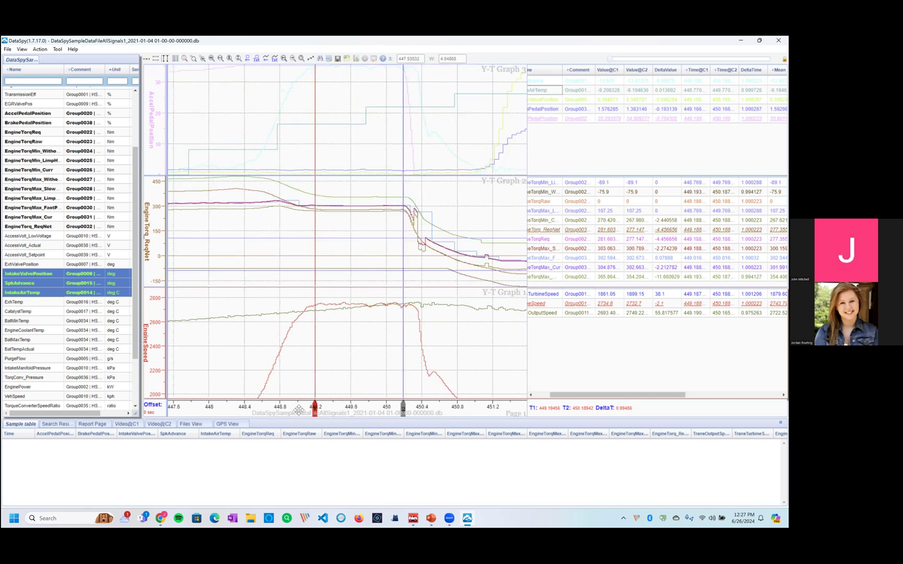
scroll(298, 413, down, 1)
scroll(160, 331, down, 5)
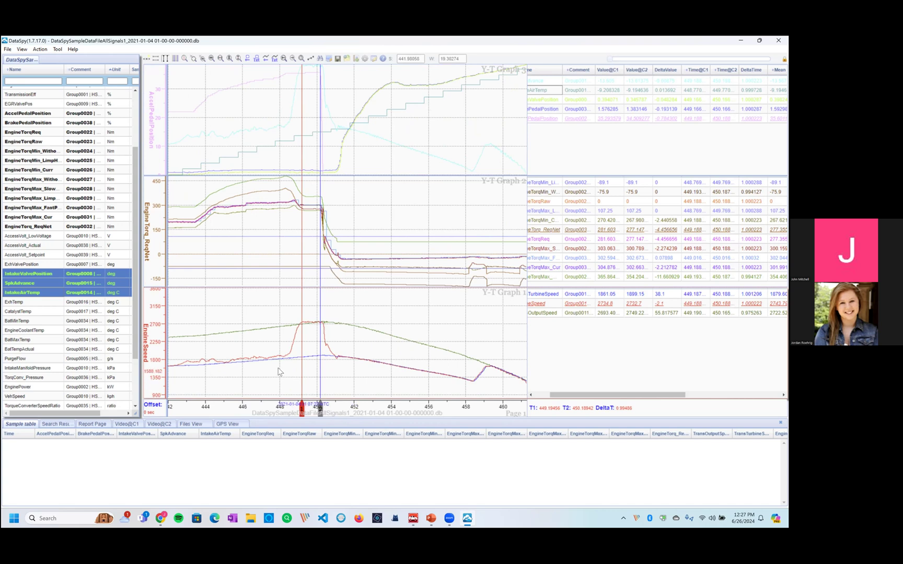
scroll(278, 372, down, 1)
scroll(278, 372, down, 10)
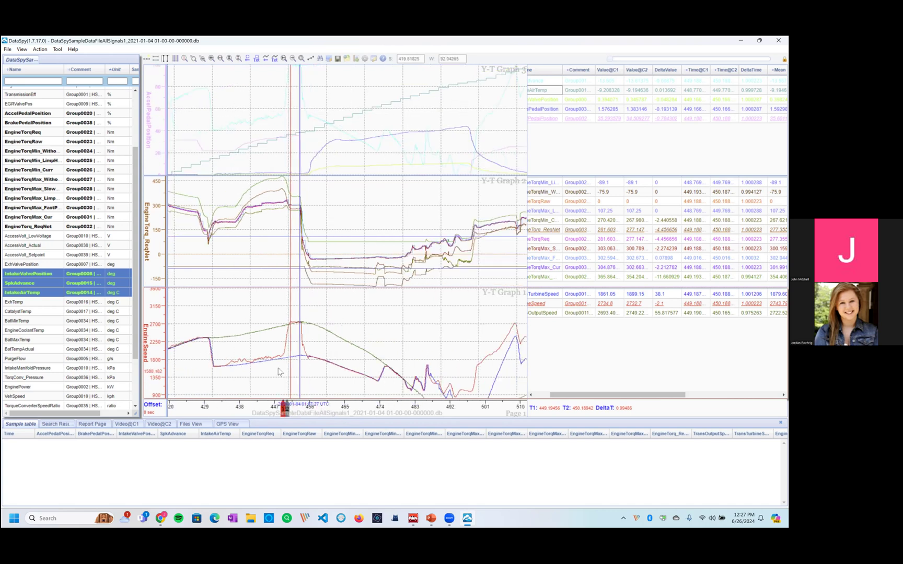
scroll(157, 364, down, 3)
scroll(156, 364, down, 1)
drag(161, 353, 159, 351)
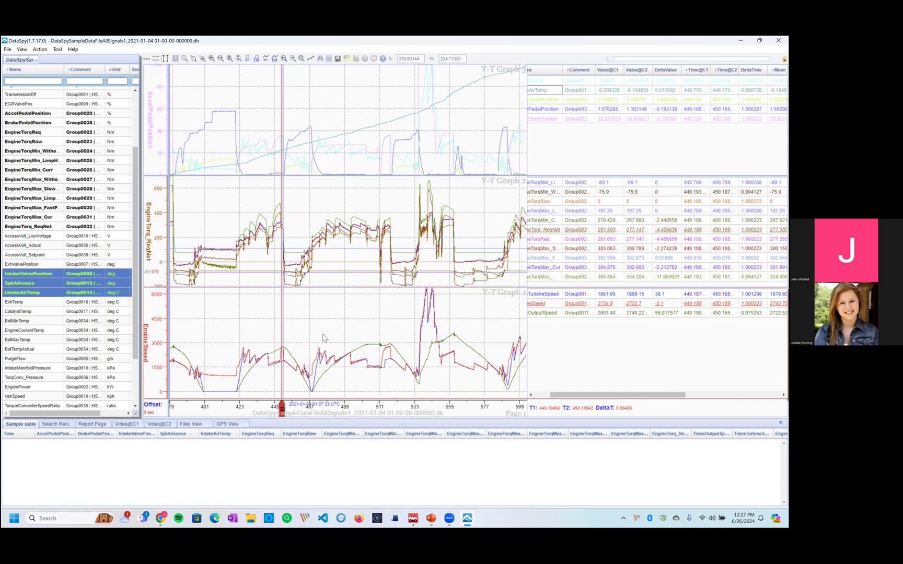
scroll(349, 329, down, 1)
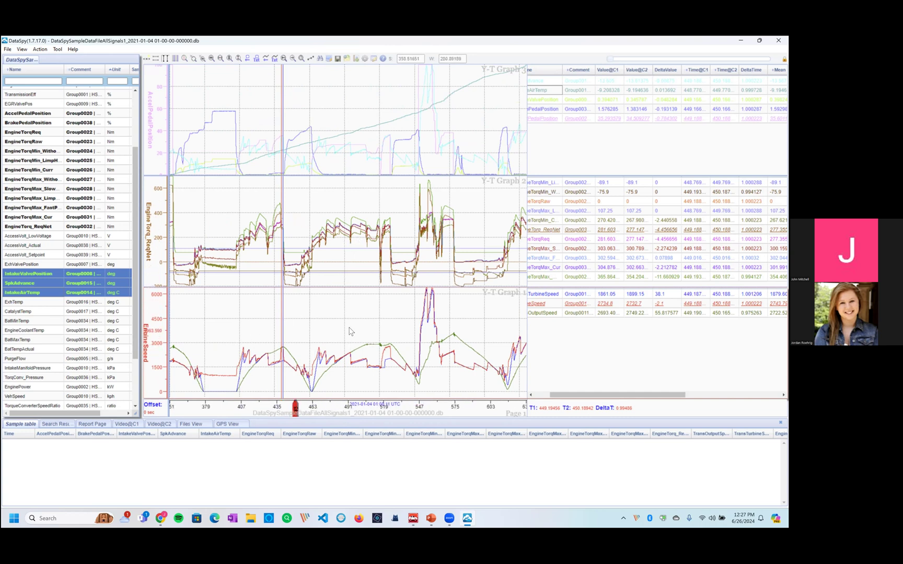
scroll(349, 332, up, 4)
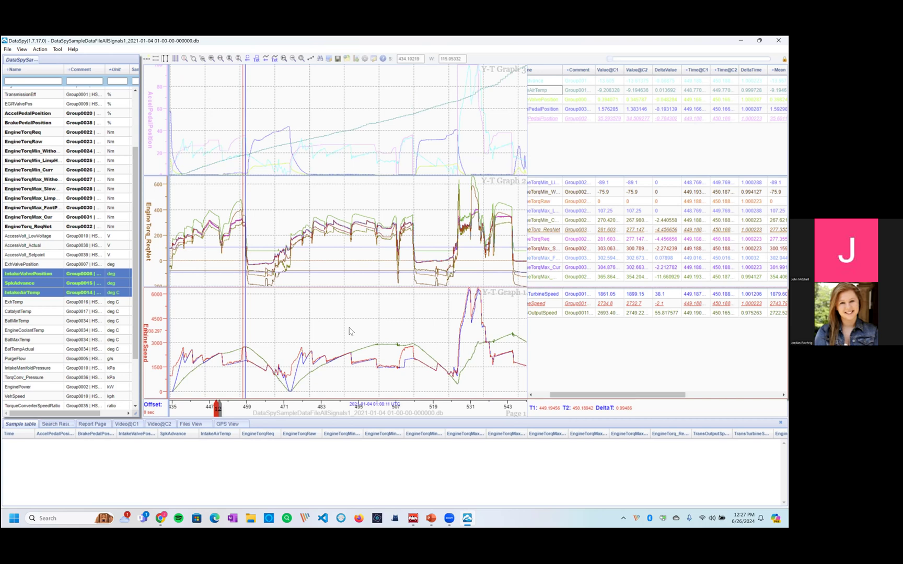
Rescale the torque axis and pan and zoom out along the time axis to show about 144 s of data.
mouse_move(160, 221)
mouse_down()
mouse_move(160, 243)
mouse_move(158, 188)
mouse_move(157, 247)
mouse_move(162, 223)
mouse_up()
scroll(158, 241, down, 1)
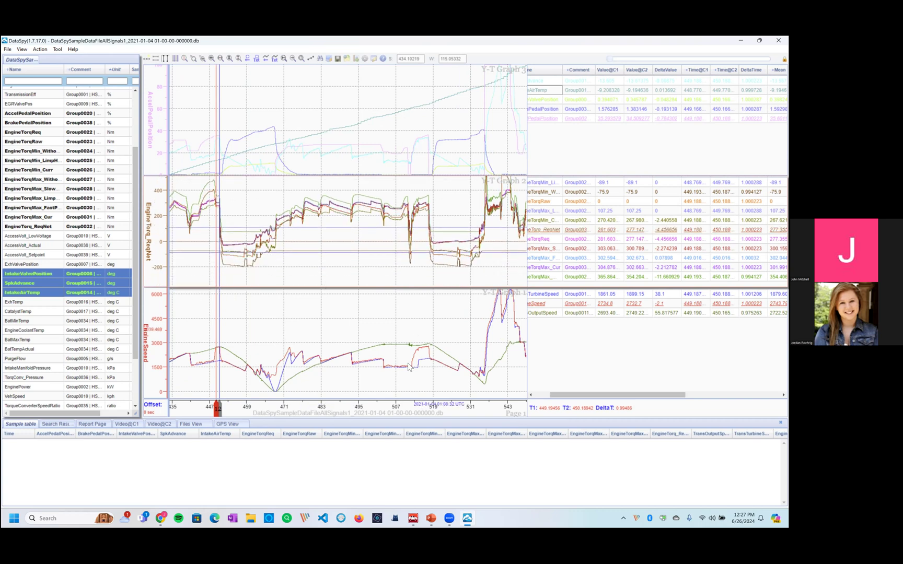
drag(345, 412, 366, 411)
mouse_move(284, 414)
mouse_down()
mouse_move(230, 411)
mouse_move(368, 408)
mouse_up()
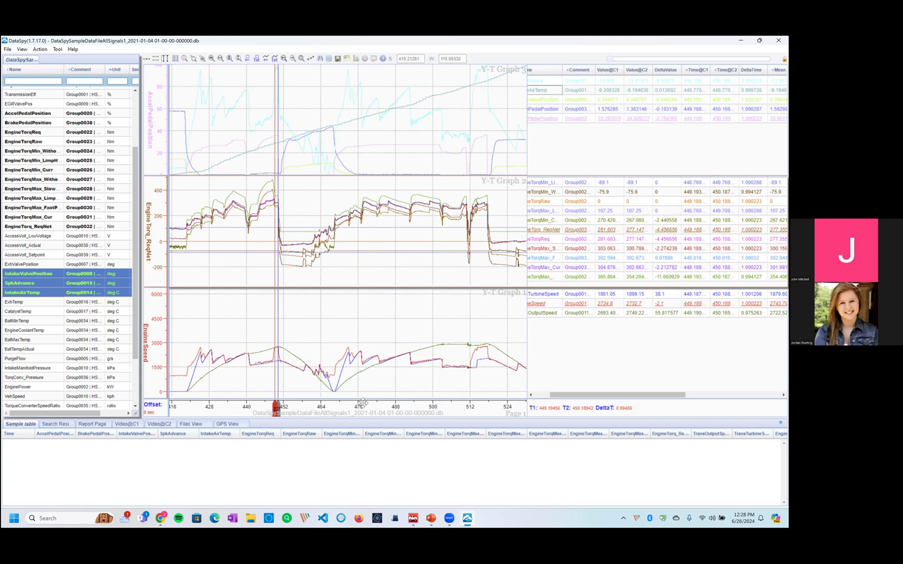
scroll(364, 341, down, 1)
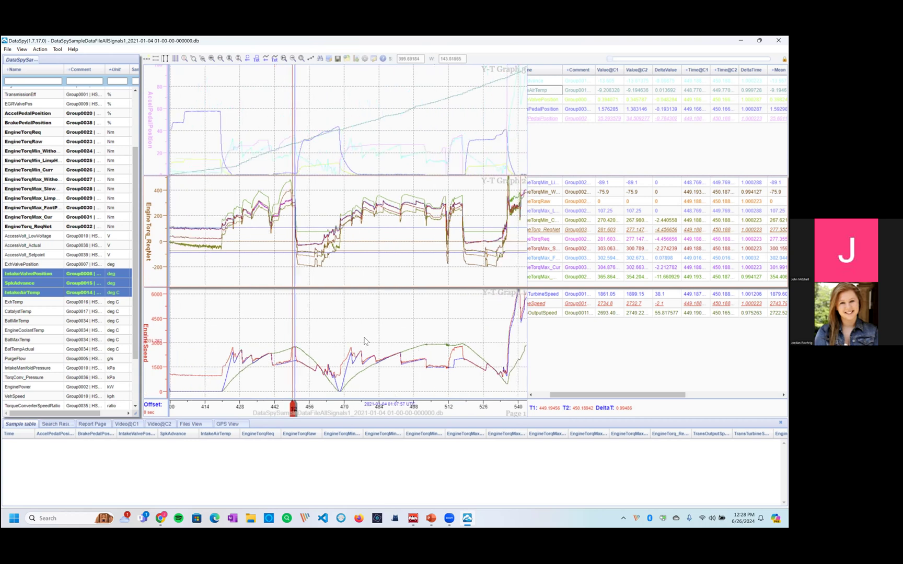
Move the graphs forward in time past the EngineSpeed peak, and return to the previous time range.
key(Right)
key(Right)
key(Right)
key(Right)
key(Right)
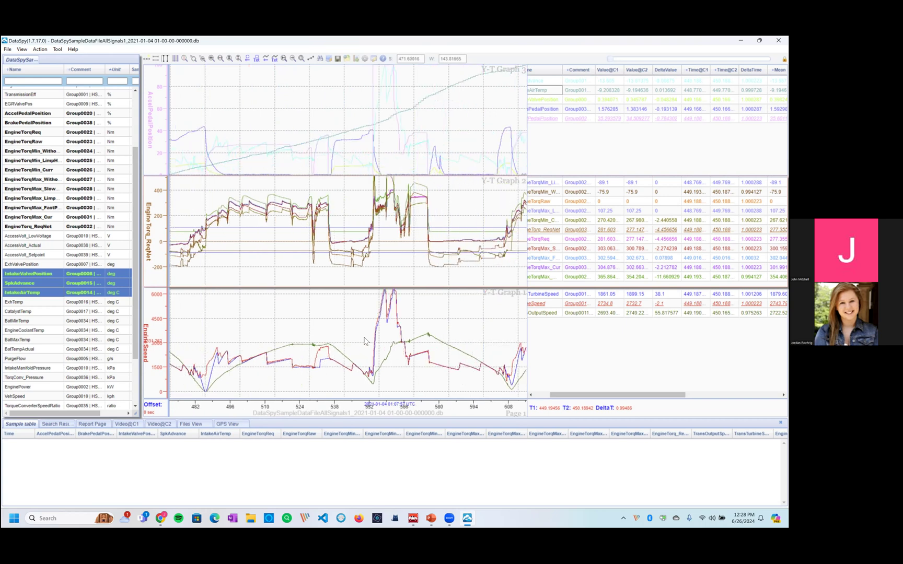
key(Left)
key(Left)
key(Left)
key(Left)
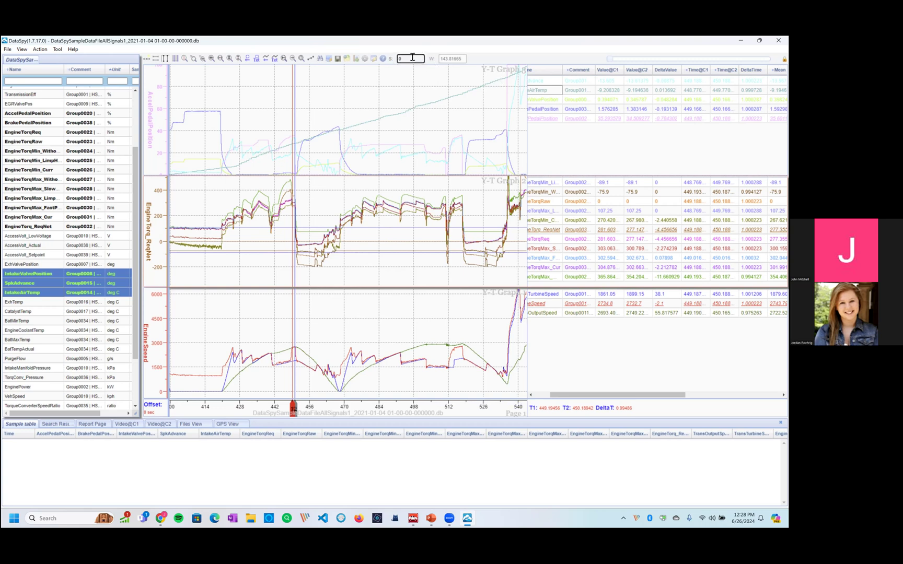
Display the graphs from a start time of 0 s with a time window width of 200 s.
click(450, 58)
text(200)
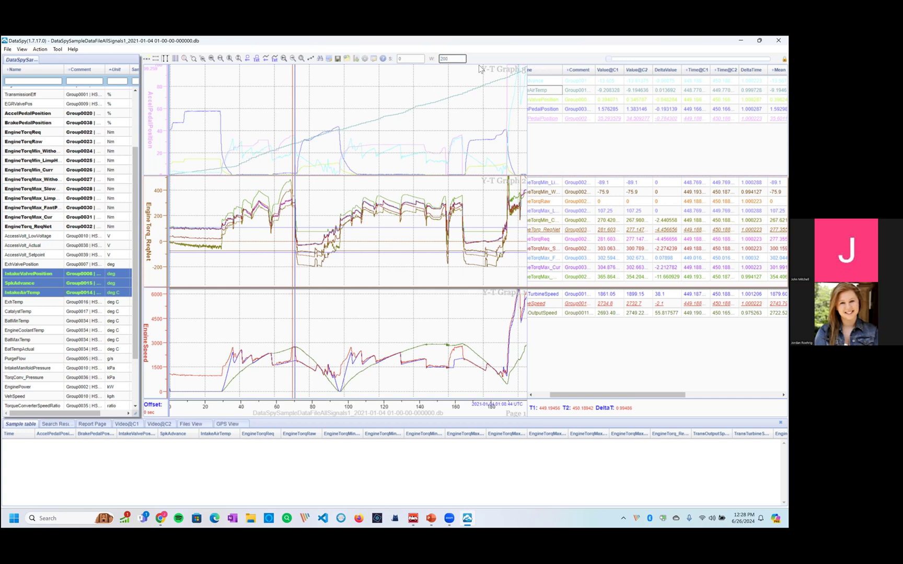
key(Return)
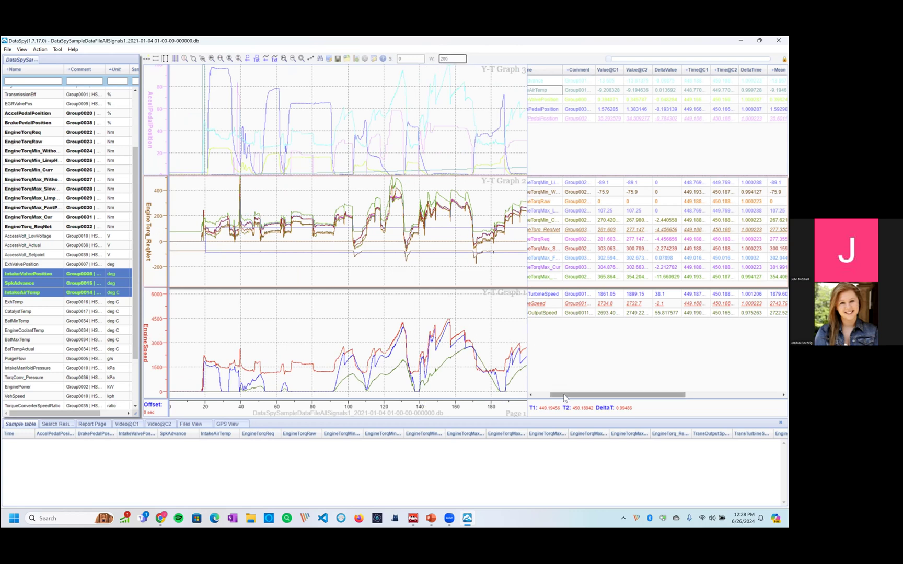
Narrow the legends to the channel name and comment columns, and pan the graphs to a start time of about 132 s.
drag(564, 397, 351, 413)
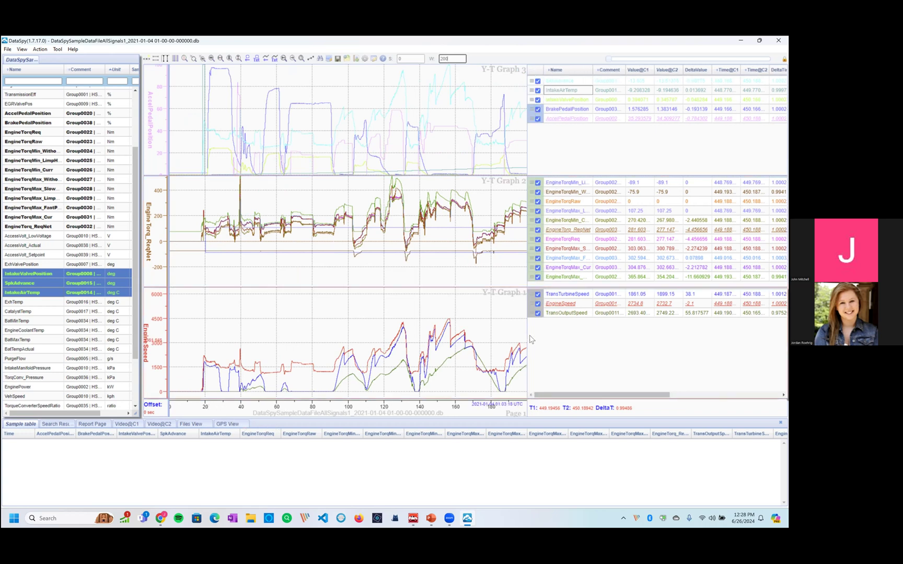
drag(528, 342, 694, 341)
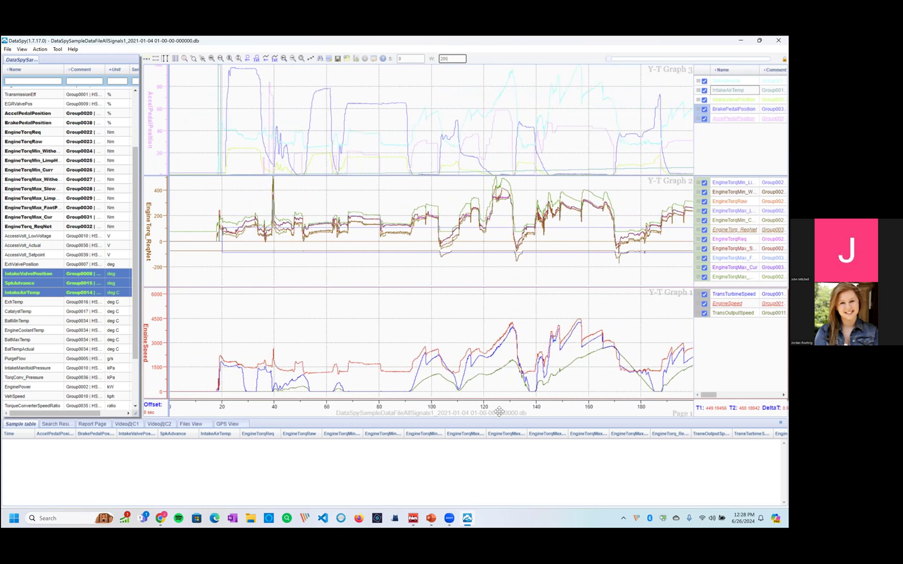
drag(499, 412, 329, 412)
drag(400, 413, 317, 412)
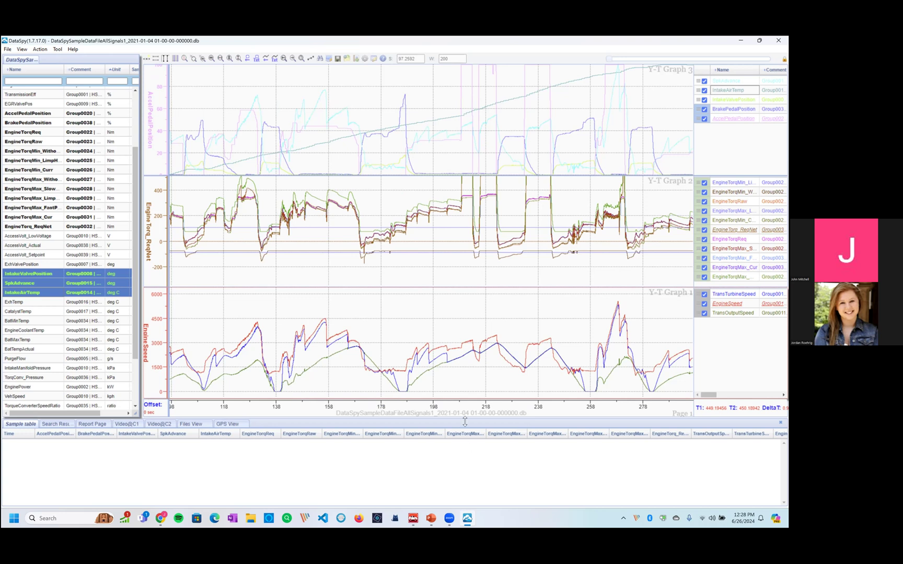
drag(419, 407, 328, 407)
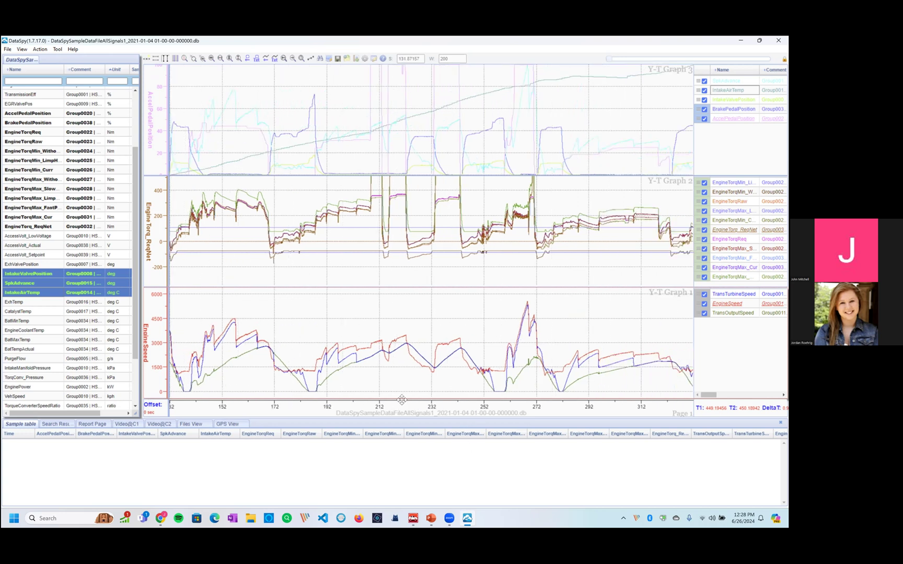
Zoom by area in Y-T Graph 2, first to about 254–278 s and further to the torque dip at about 268–270 s.
click(194, 59)
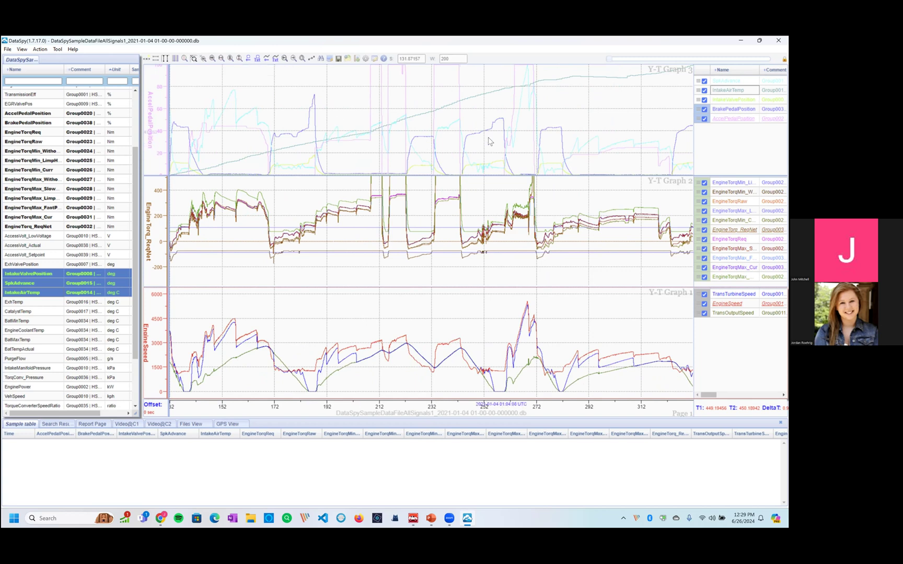
click(192, 58)
click(192, 59)
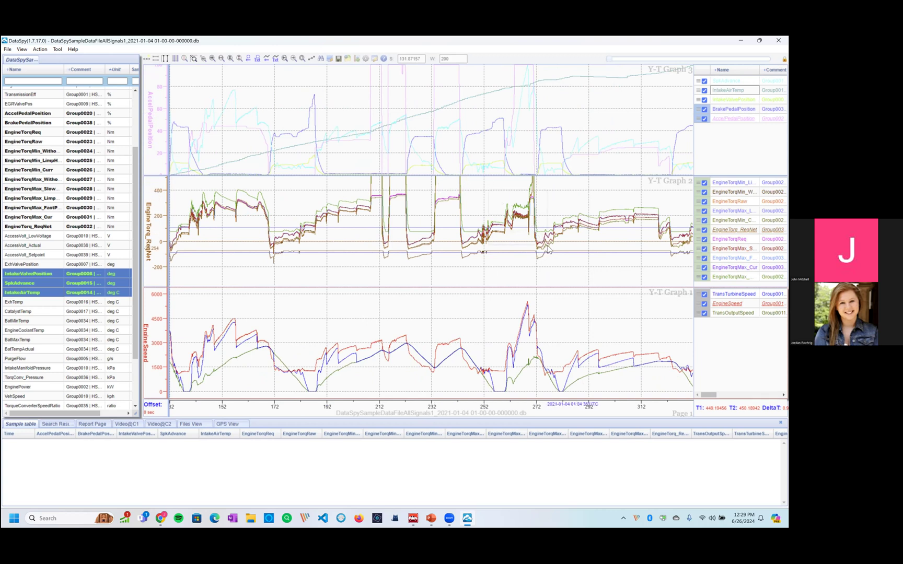
drag(552, 263, 549, 260)
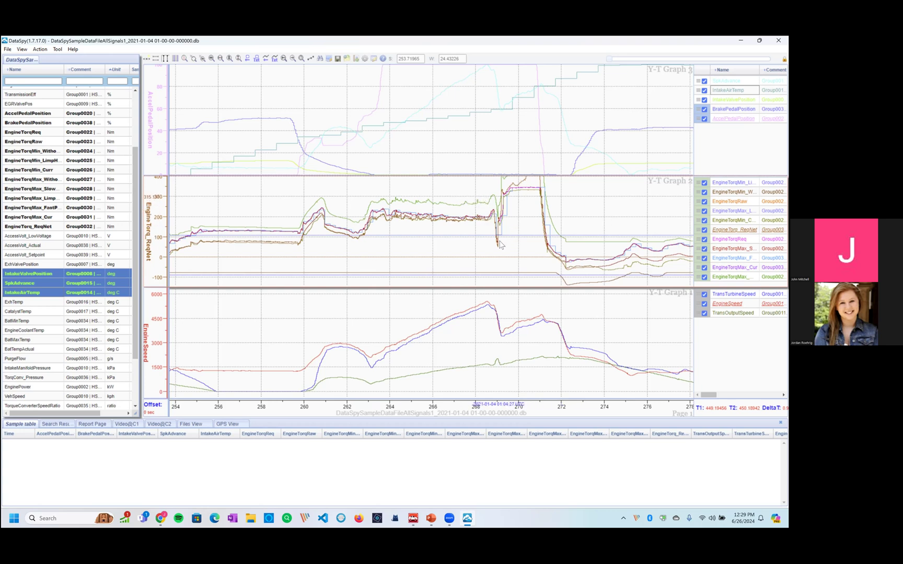
click(195, 60)
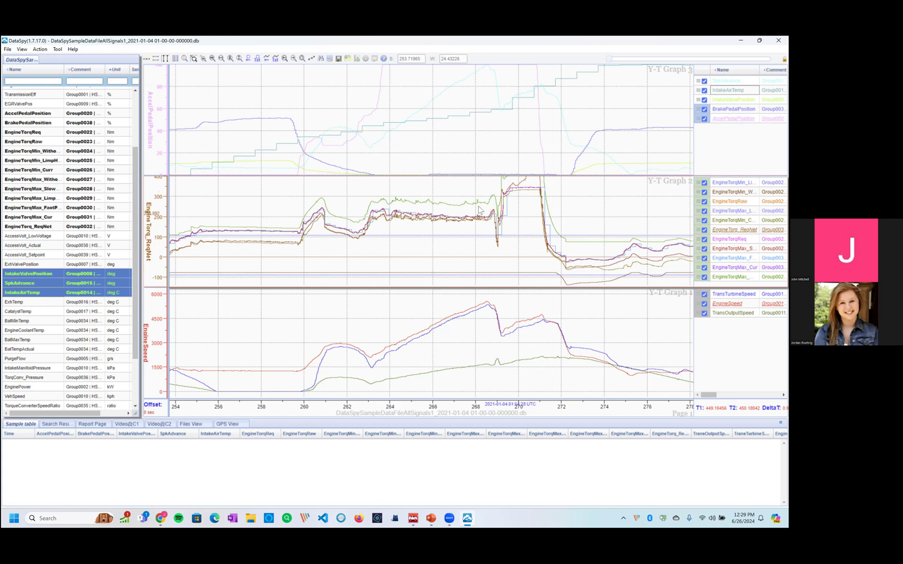
drag(503, 235, 515, 251)
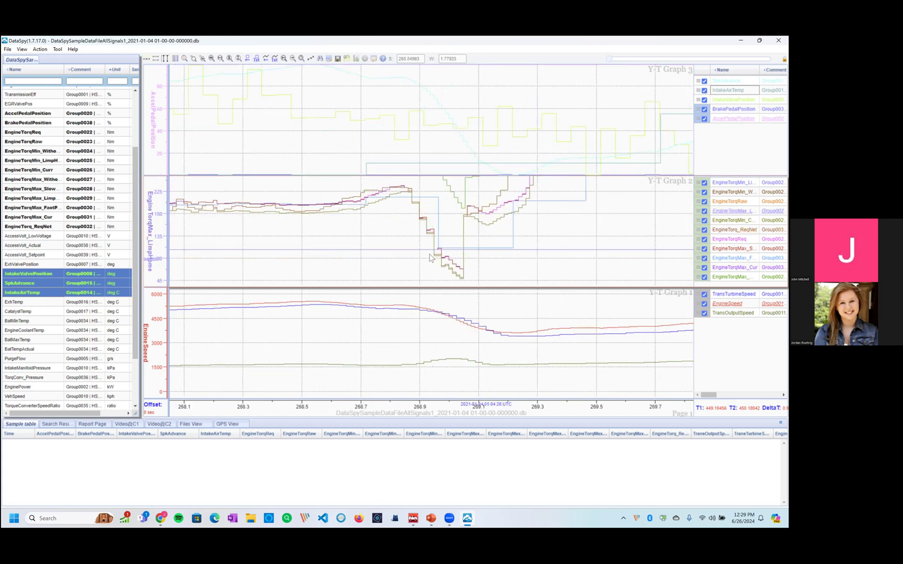
Zoom in on the time axis to a window of about 0.95 s and shift the EngineTorqMax_LimpHome axis slightly.
click(211, 58)
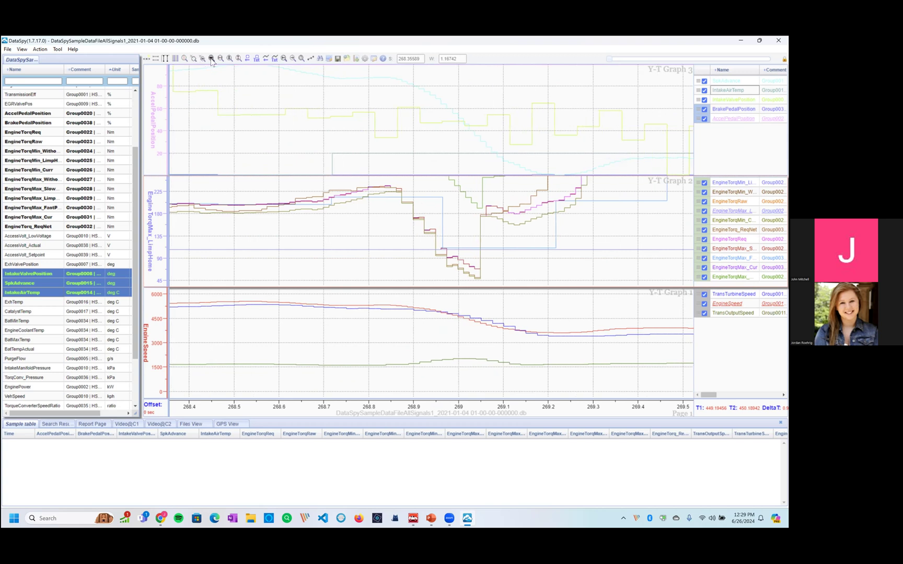
click(205, 59)
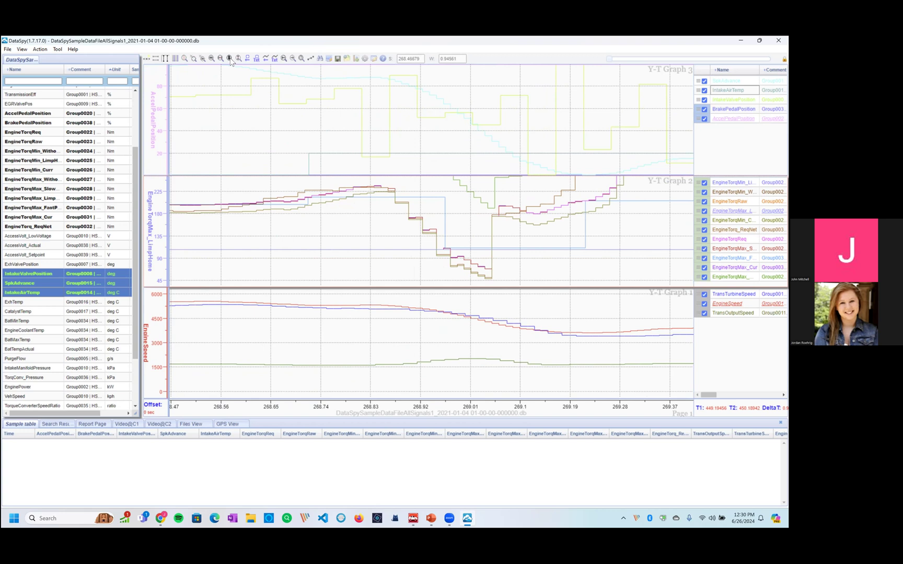
mouse_move(156, 222)
mouse_down()
mouse_move(155, 210)
mouse_move(155, 225)
mouse_up()
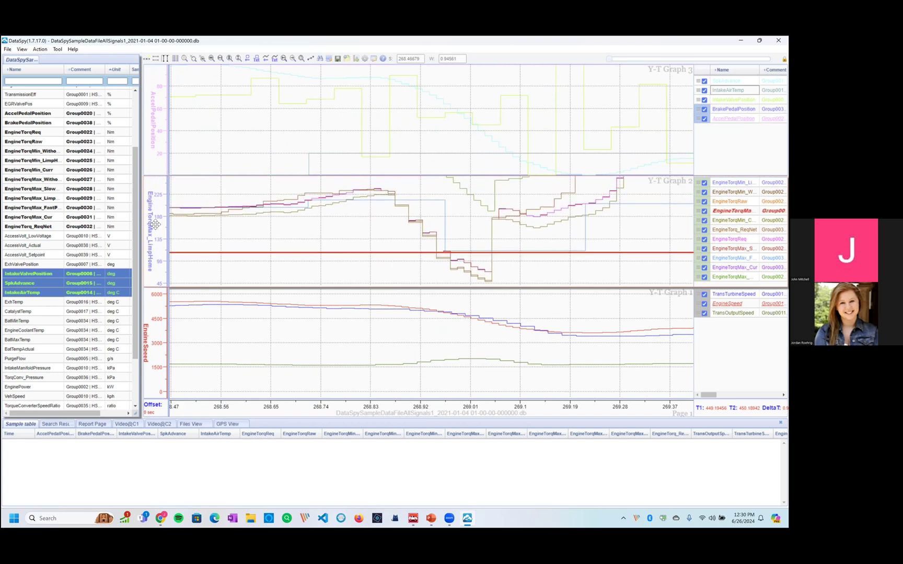
Open the setup options and review the axis and channel settings of all three Y-T graphs, including BrakePedalPosition, IntakeAirTemp and SpkAdvance.
click(366, 60)
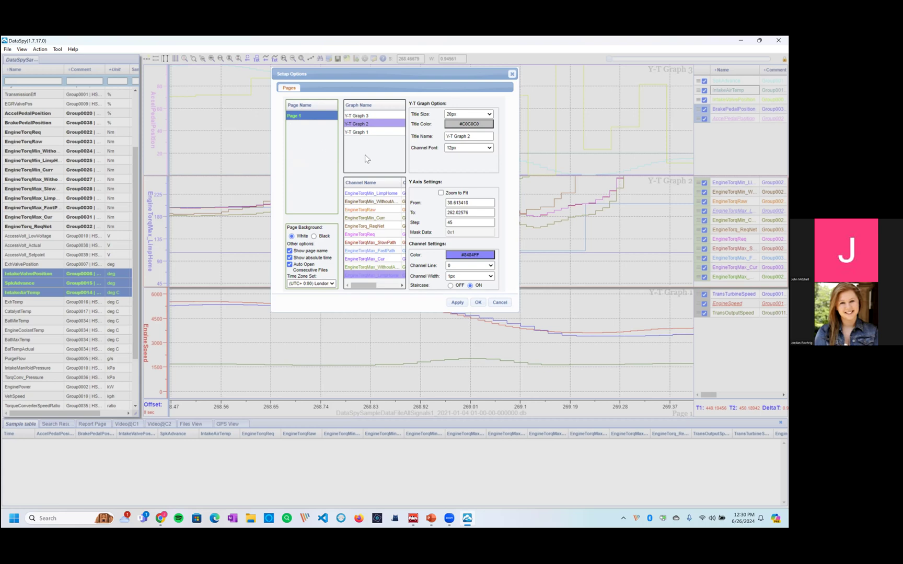
click(359, 116)
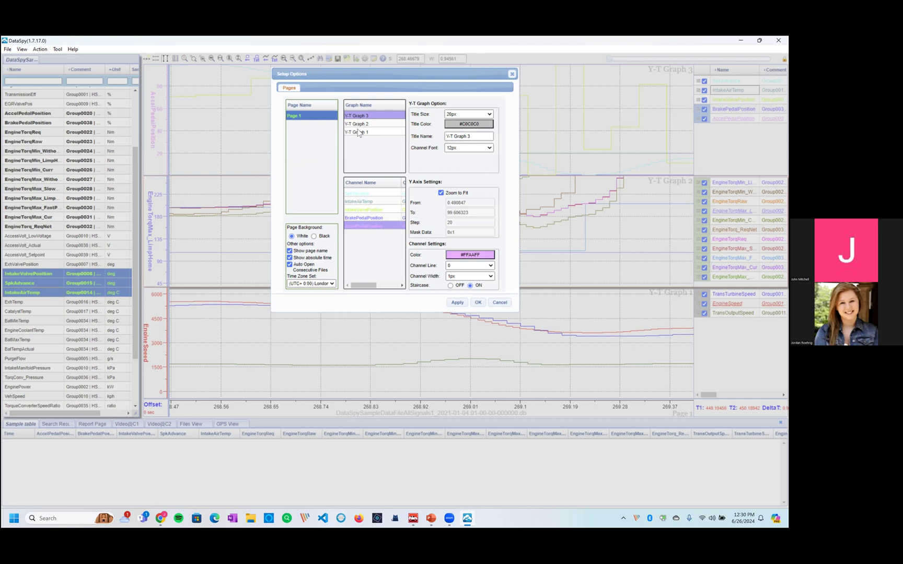
click(353, 125)
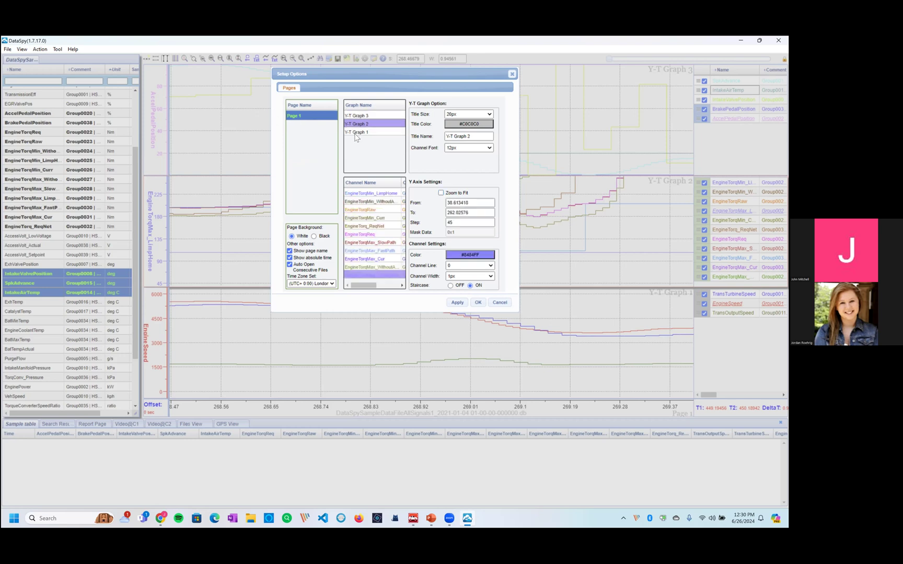
click(357, 133)
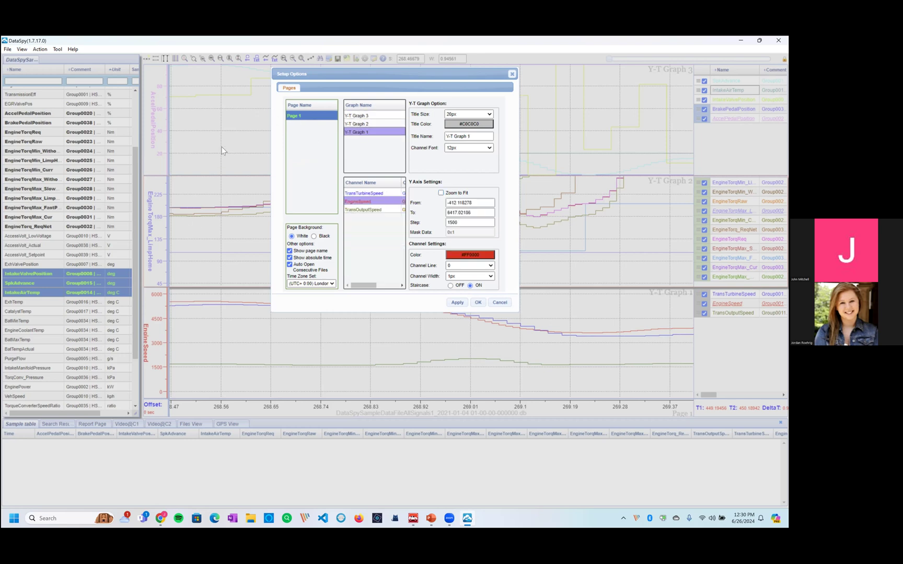
click(368, 124)
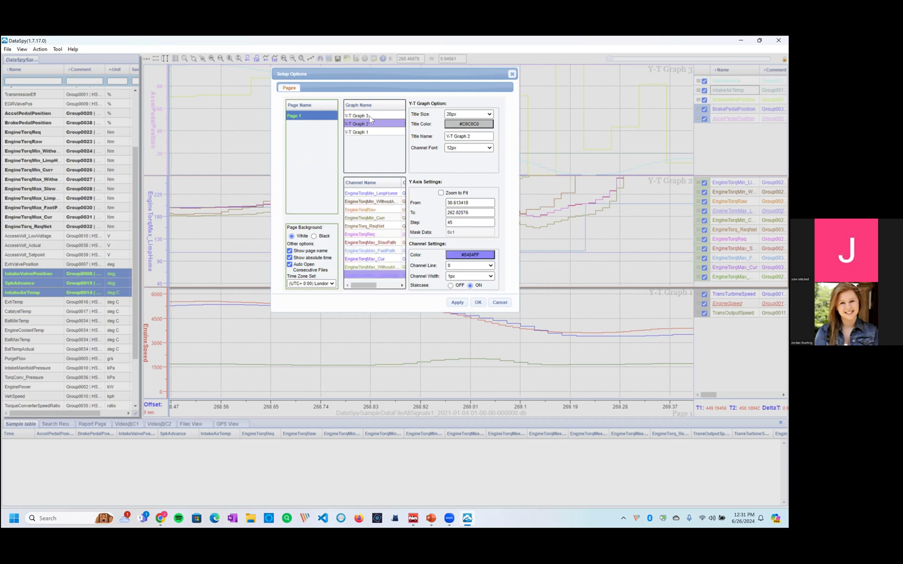
click(369, 115)
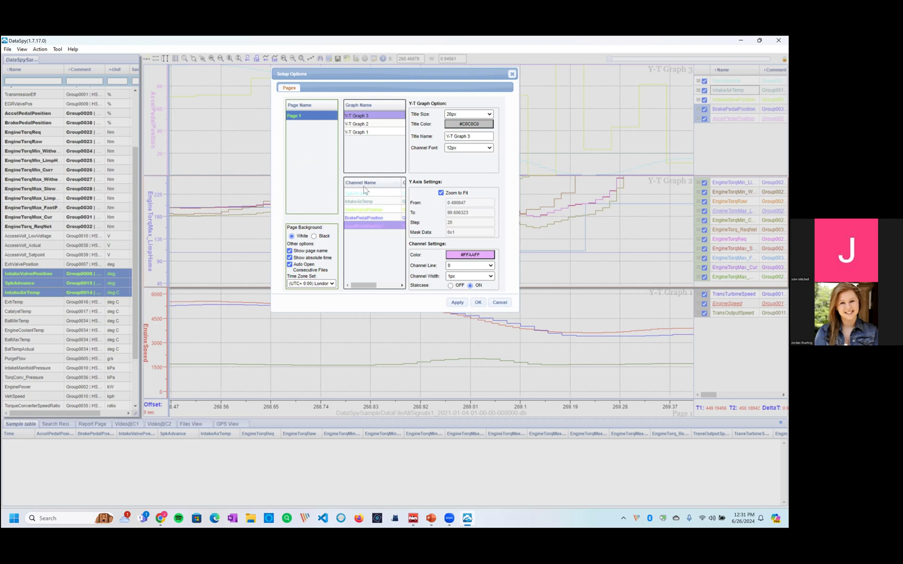
click(353, 218)
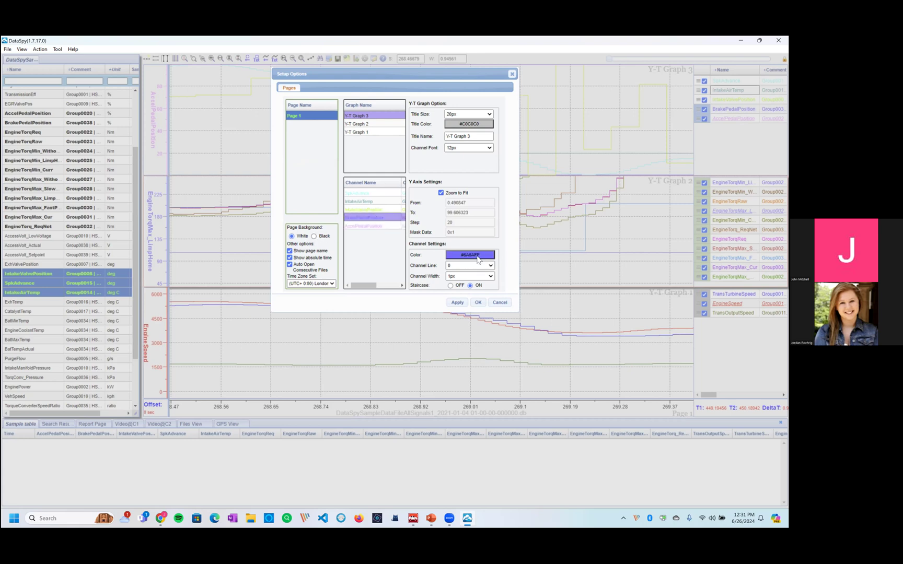
click(367, 202)
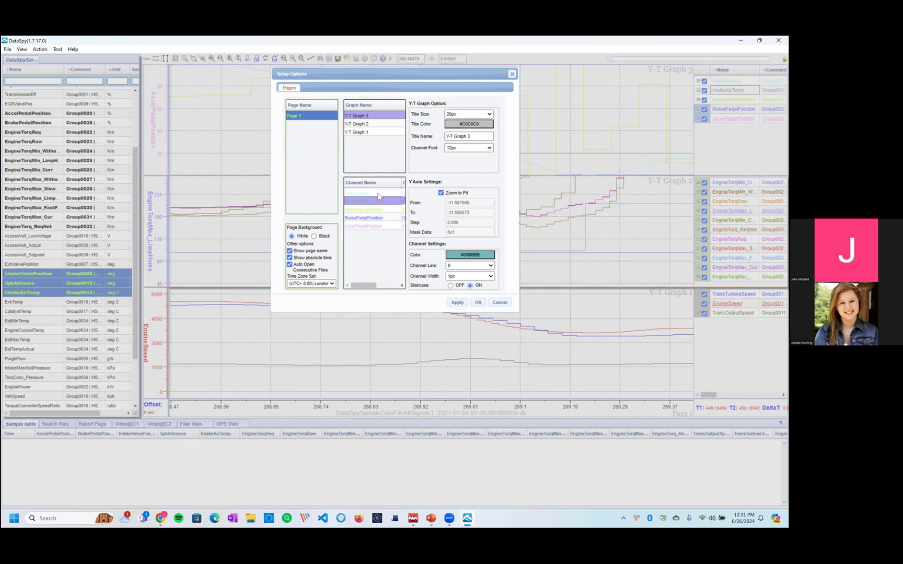
click(379, 194)
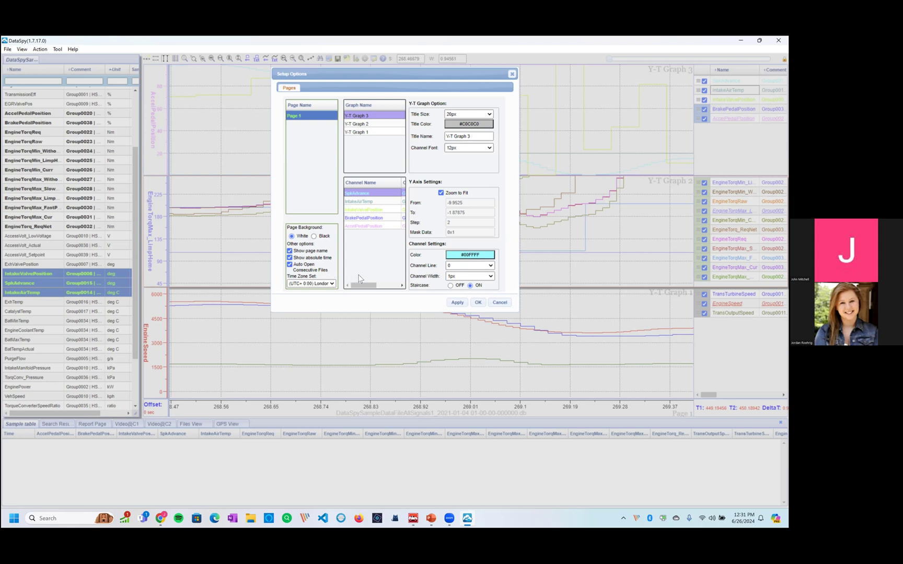
Preview the black page background, switch back to white, and cancel the setup options.
click(314, 236)
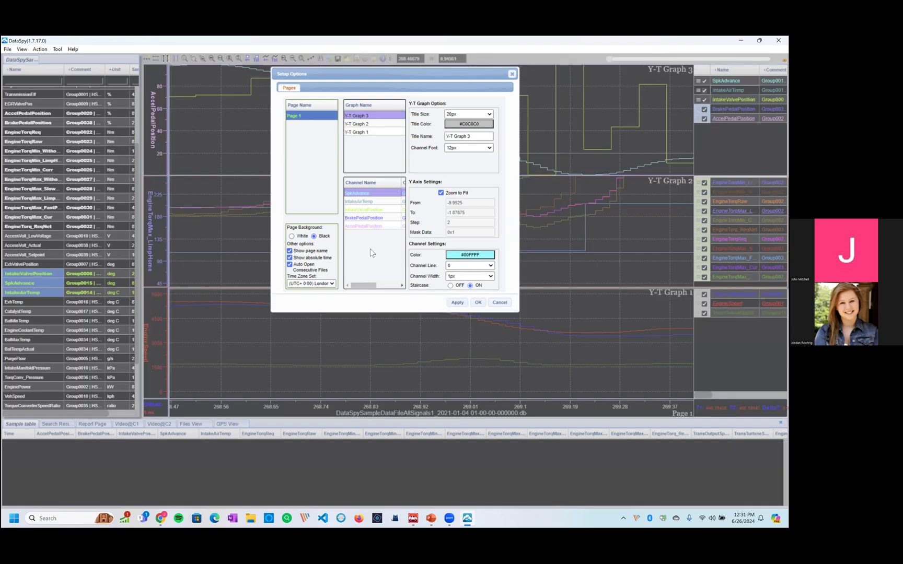
click(291, 236)
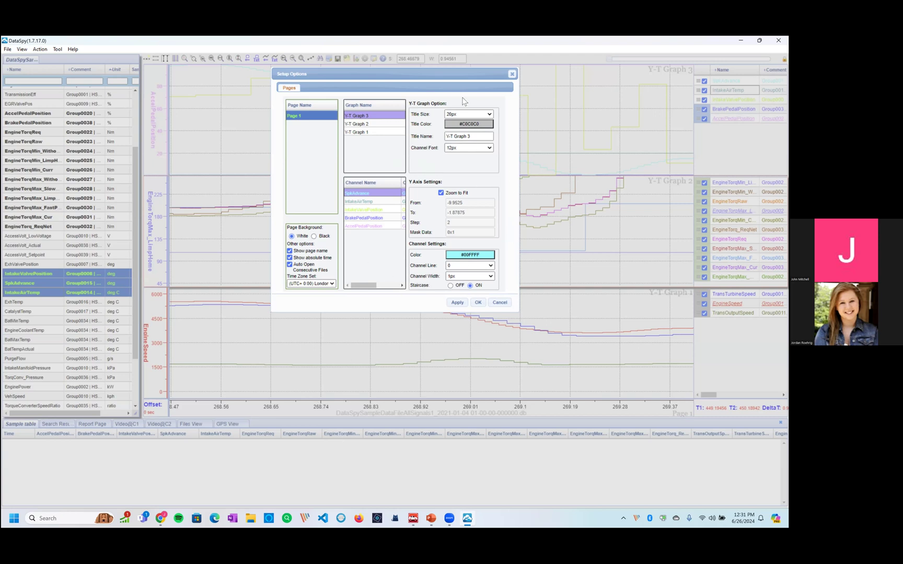
click(499, 304)
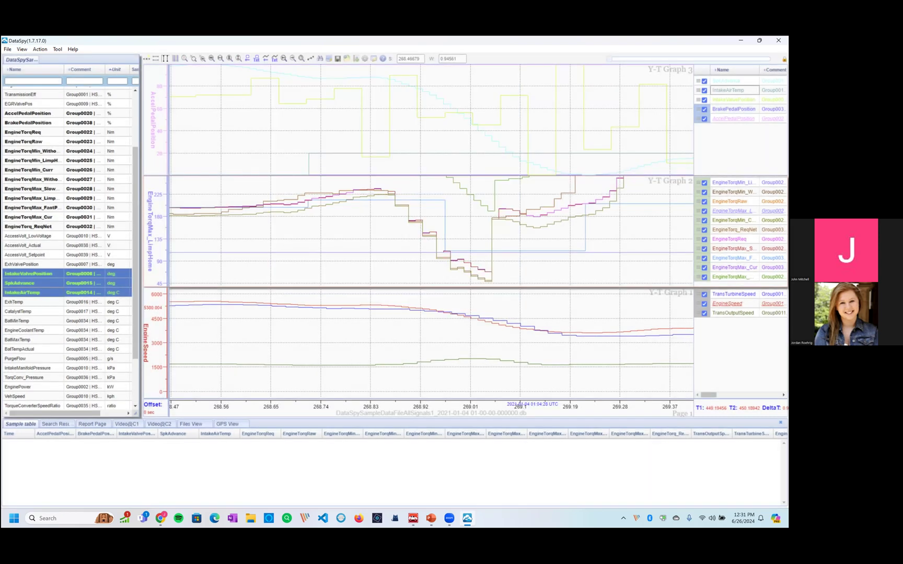
Open the channel configuration of TransTurbineSpeed from the Y-T Graph 1 legend, review its settings, and close it.
right_click(724, 294)
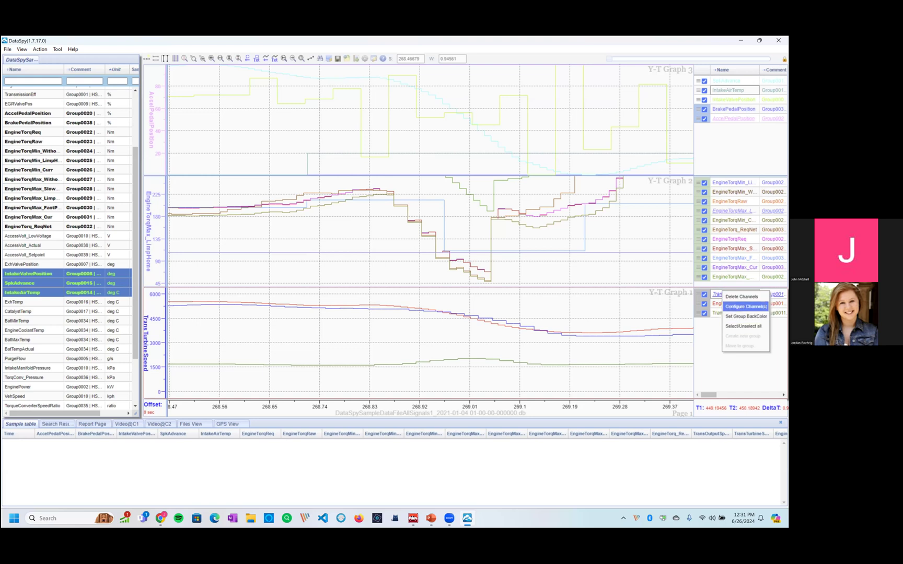
click(746, 306)
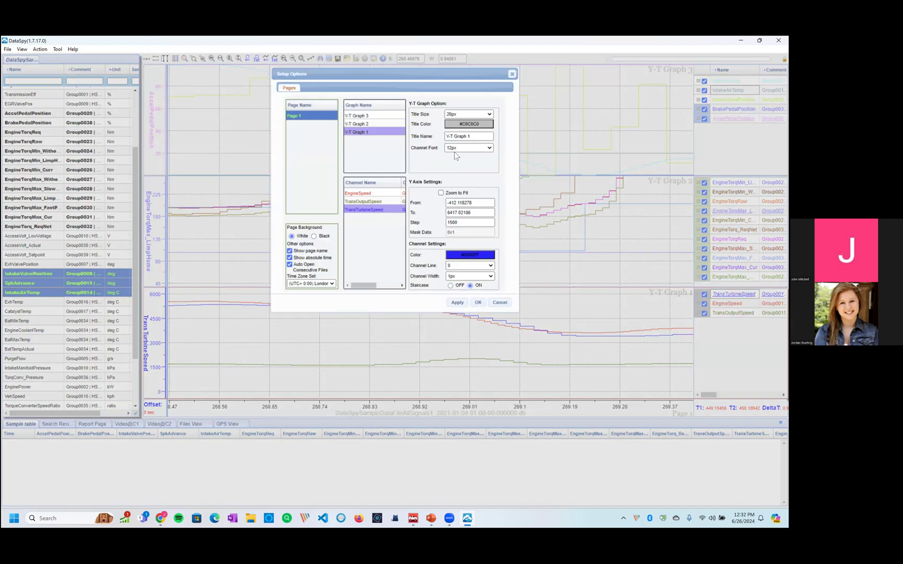
click(512, 73)
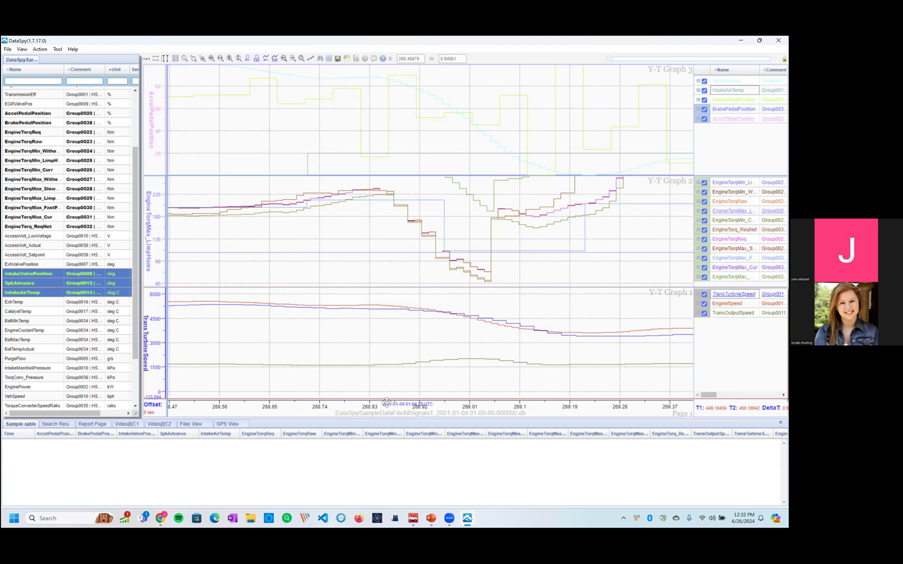
Zoom out the time axis to a window of about 17.3 s and rescale the Y-T Graph 2 torque axis to about -100 to 700.
scroll(396, 407, down, 3)
scroll(396, 406, down, 3)
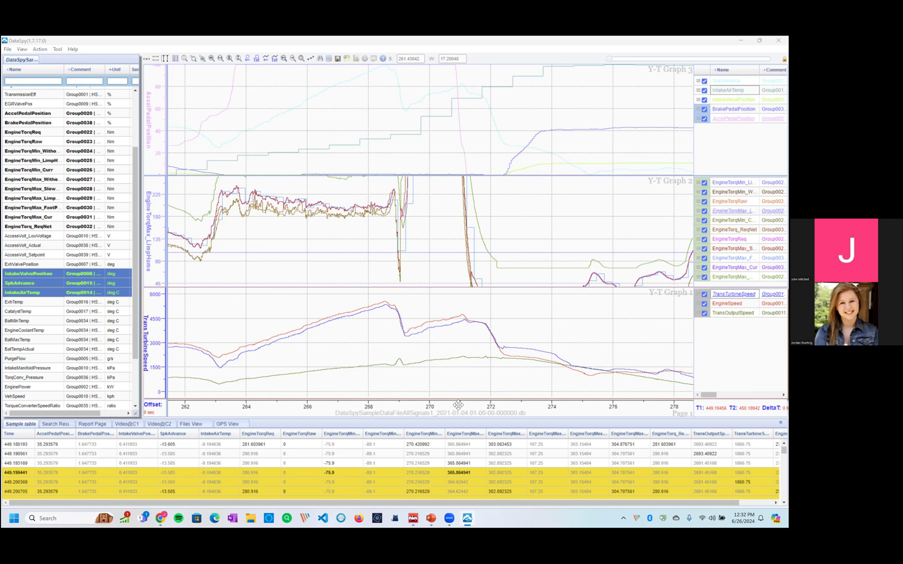
scroll(150, 231, down, 1)
scroll(150, 230, down, 3)
scroll(159, 220, down, 1)
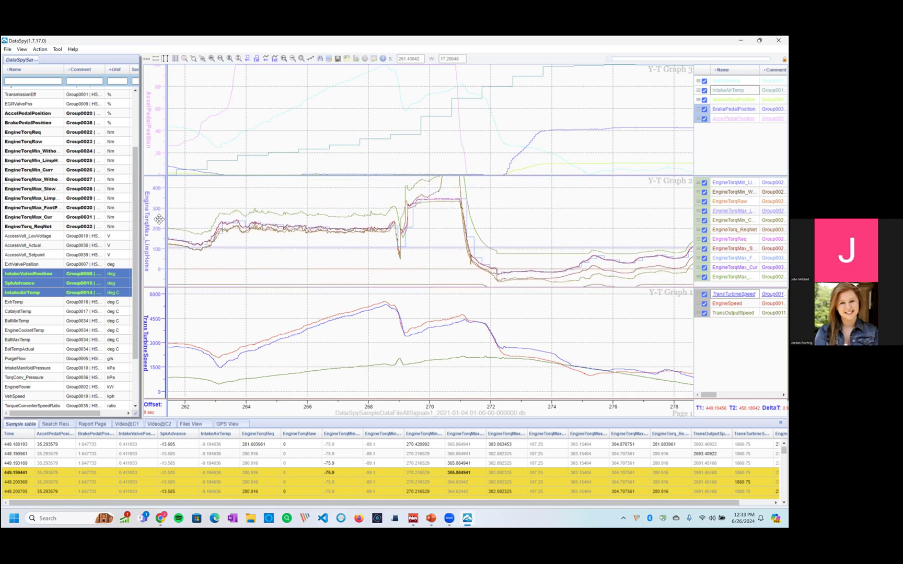
scroll(159, 219, down, 3)
scroll(148, 226, up, 1)
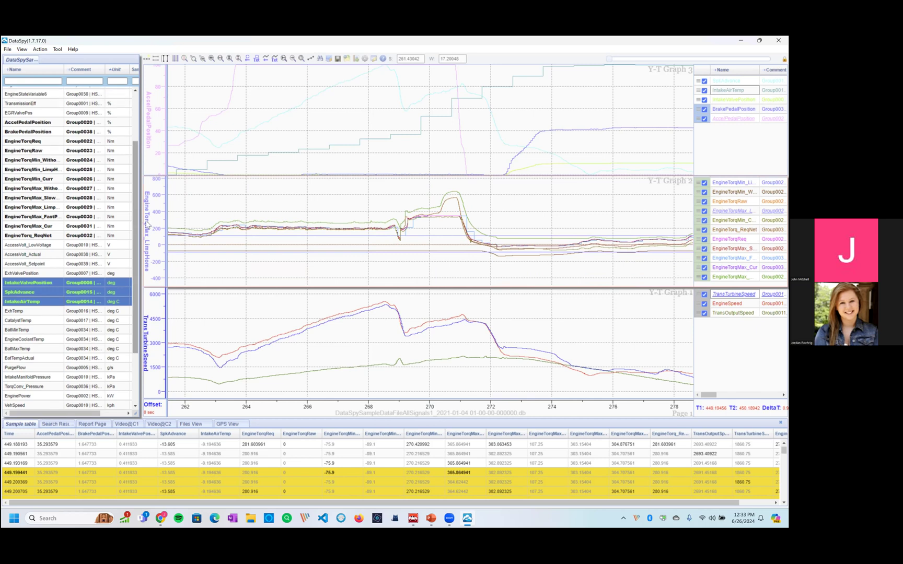
scroll(148, 226, up, 2)
scroll(152, 236, up, 1)
scroll(153, 239, up, 1)
drag(153, 238, 149, 260)
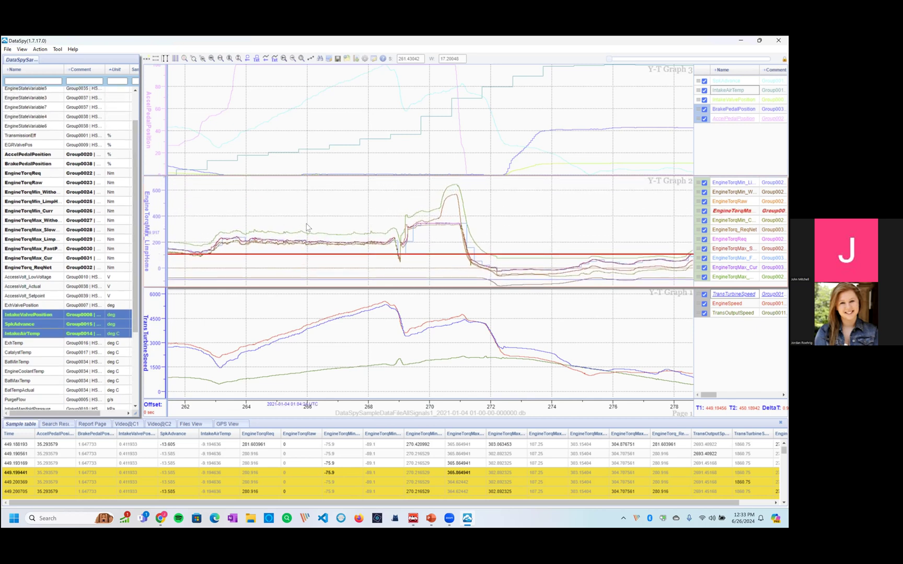
Draw an arrow in Y-T Graph 2 pointing at the torque dip near 269 s and associate it with EngineTorqMin_WithoutAccess.
click(267, 60)
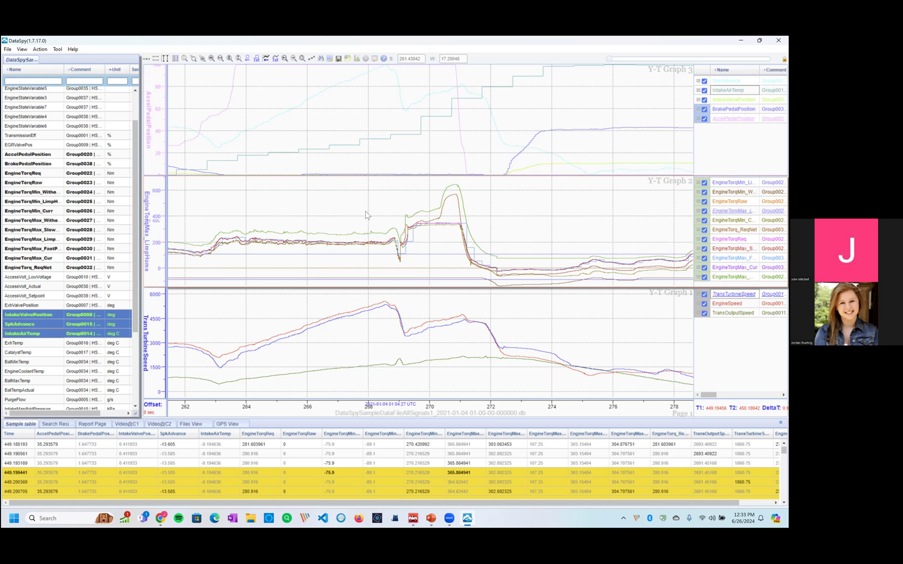
drag(382, 231, 397, 255)
drag(398, 256, 398, 256)
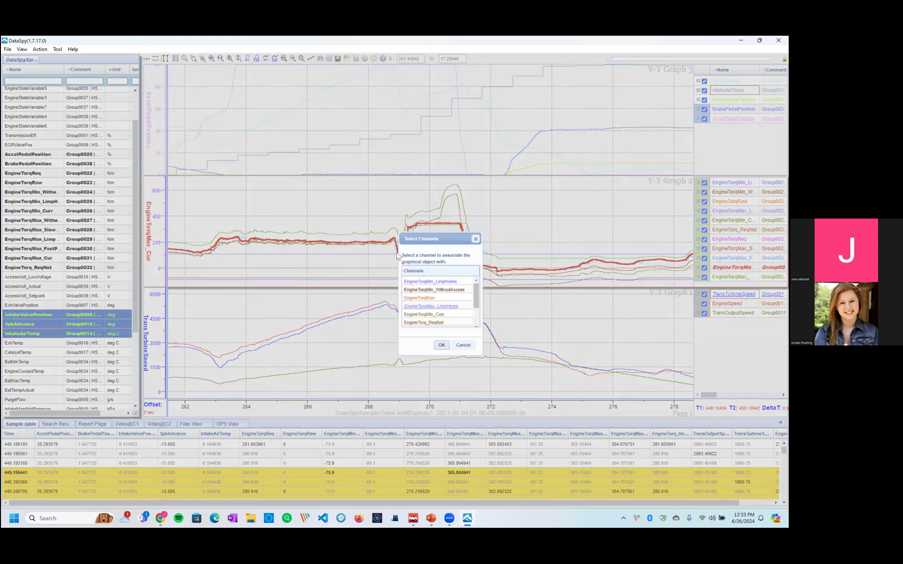
click(448, 291)
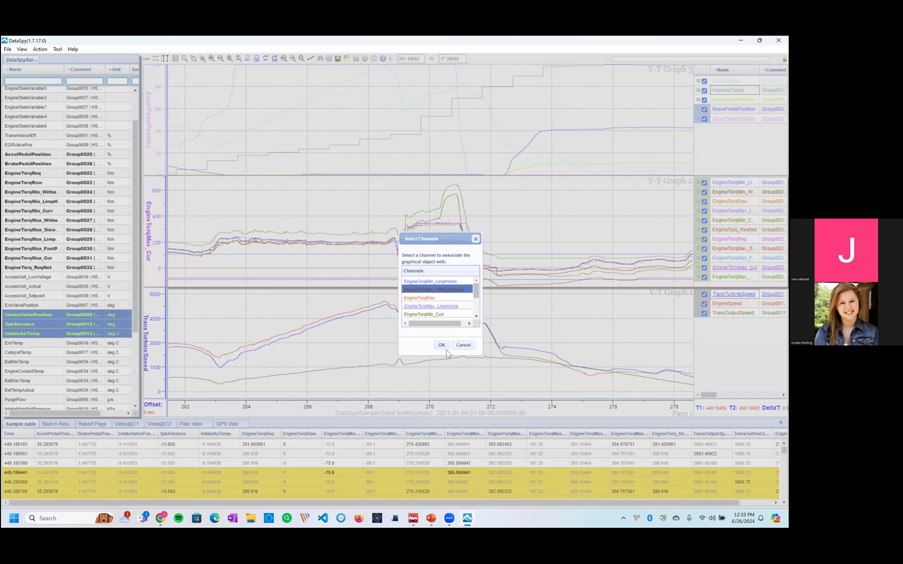
click(442, 345)
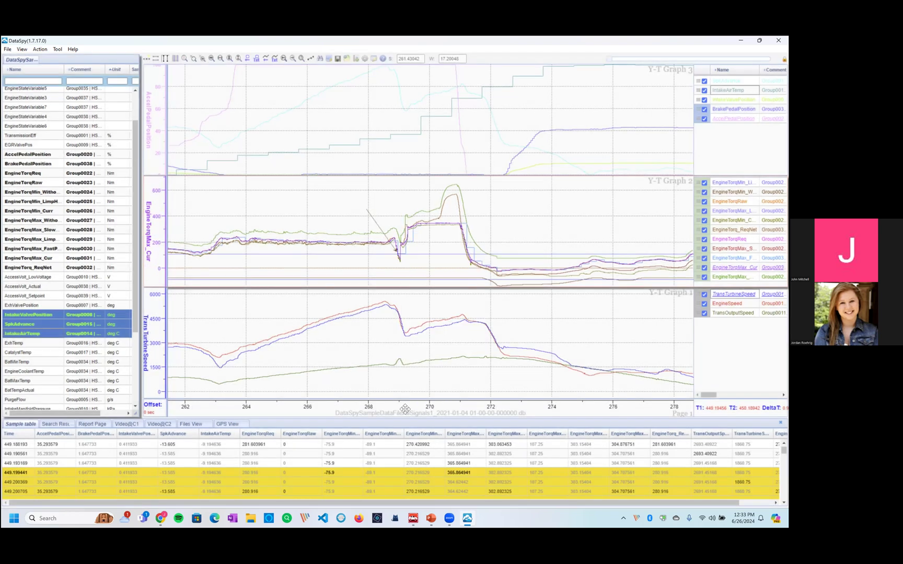
Add the text note "Check out torq event" at the arrow's tail in Y-T Graph 2, associated with EngineTorqMin_WithoutAccess.
scroll(396, 405, up, 1)
scroll(396, 406, up, 2)
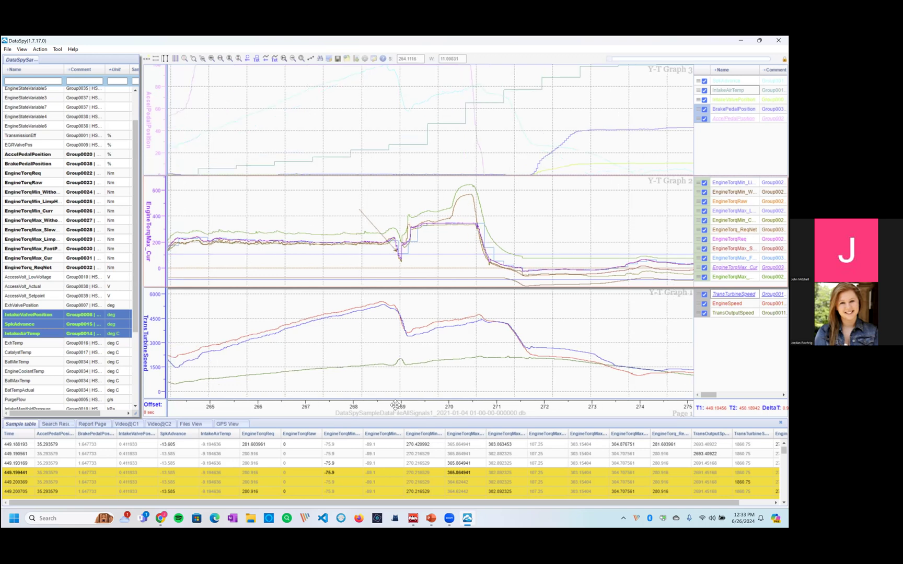
drag(397, 408, 377, 407)
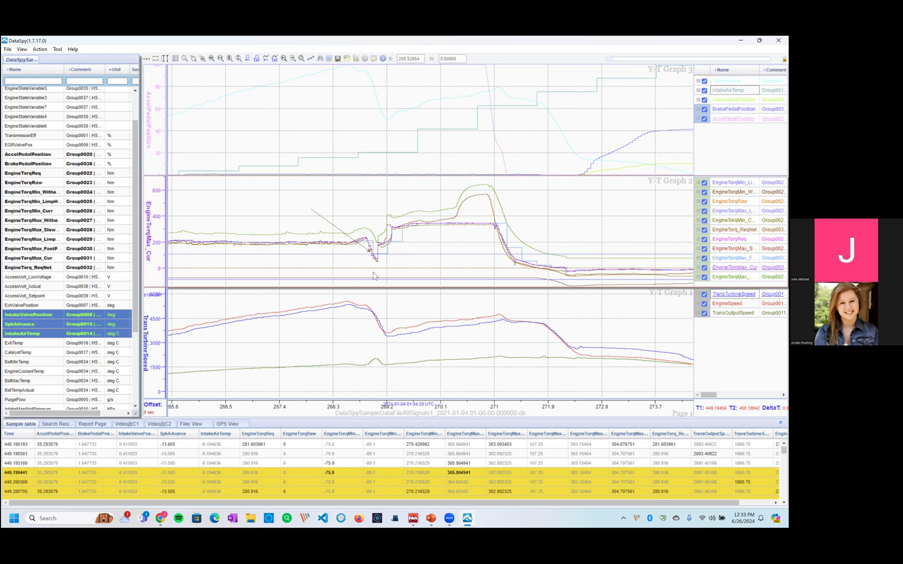
click(275, 60)
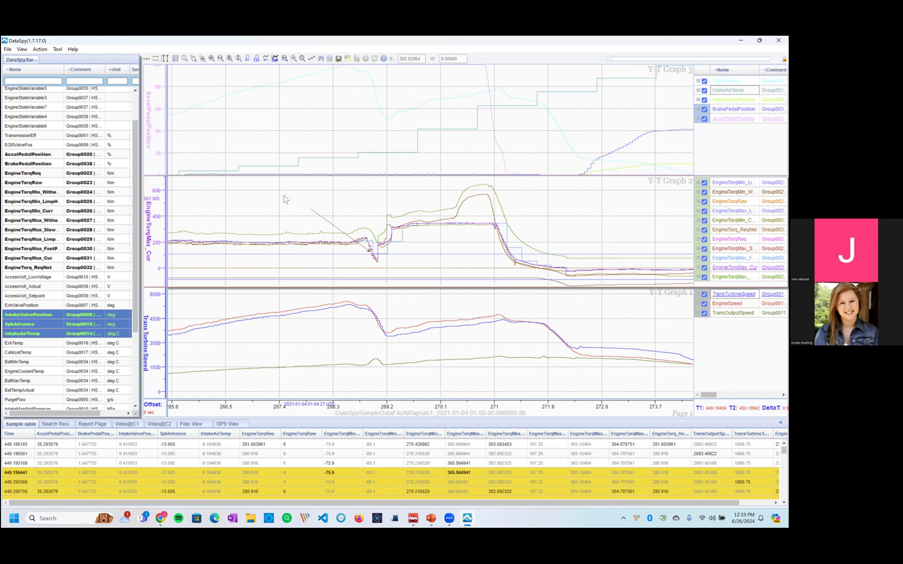
click(312, 213)
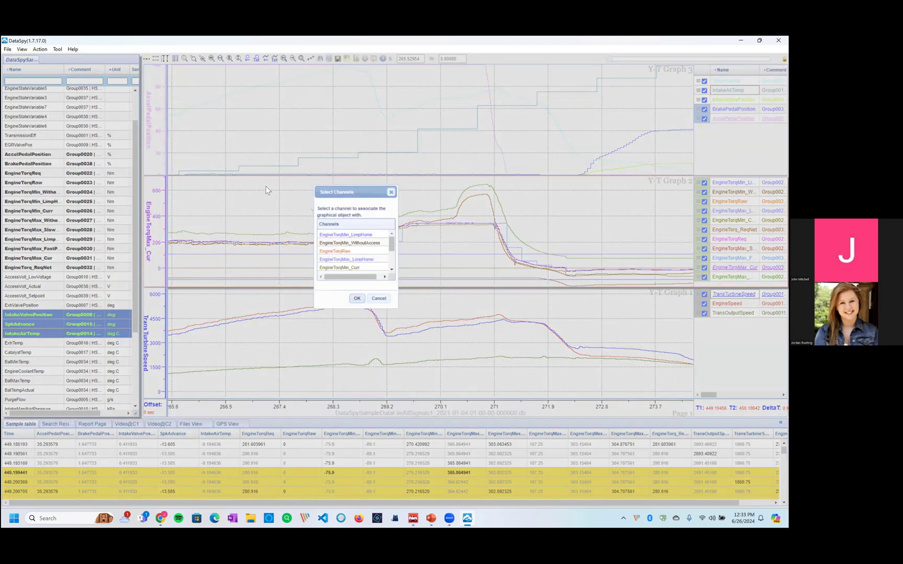
click(361, 243)
click(357, 299)
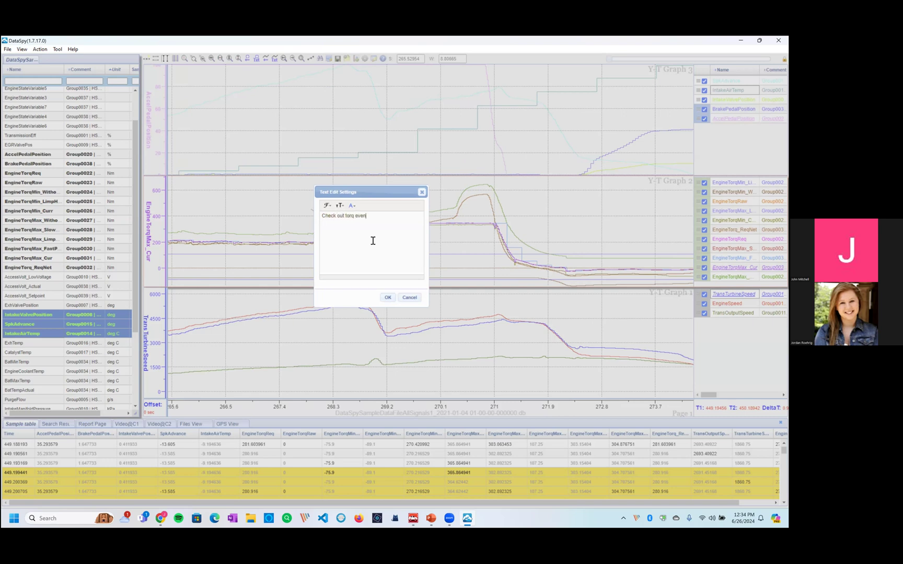
click(390, 297)
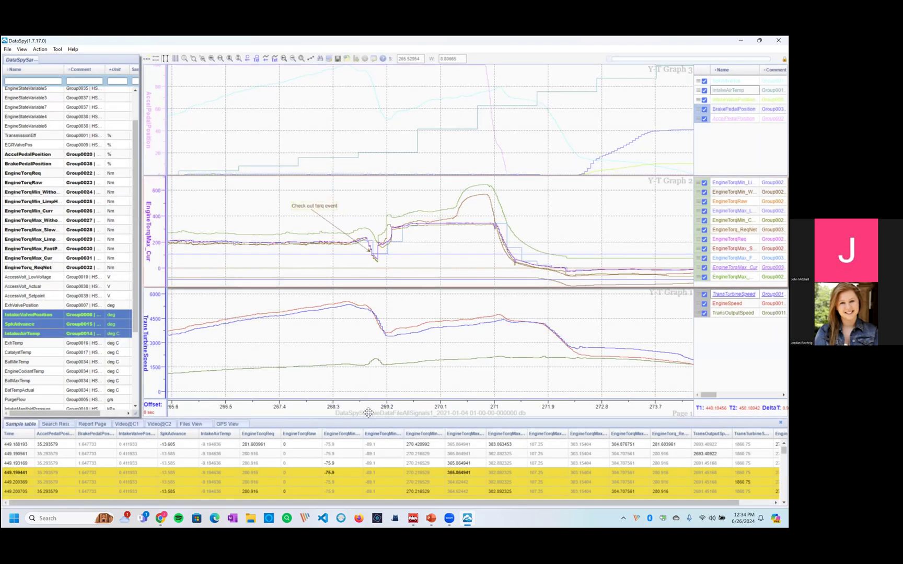
Pan the graphs back and forth along the time axis, ending at a start time of about 266.8 s.
scroll(442, 418, up, 3)
drag(383, 409, 476, 416)
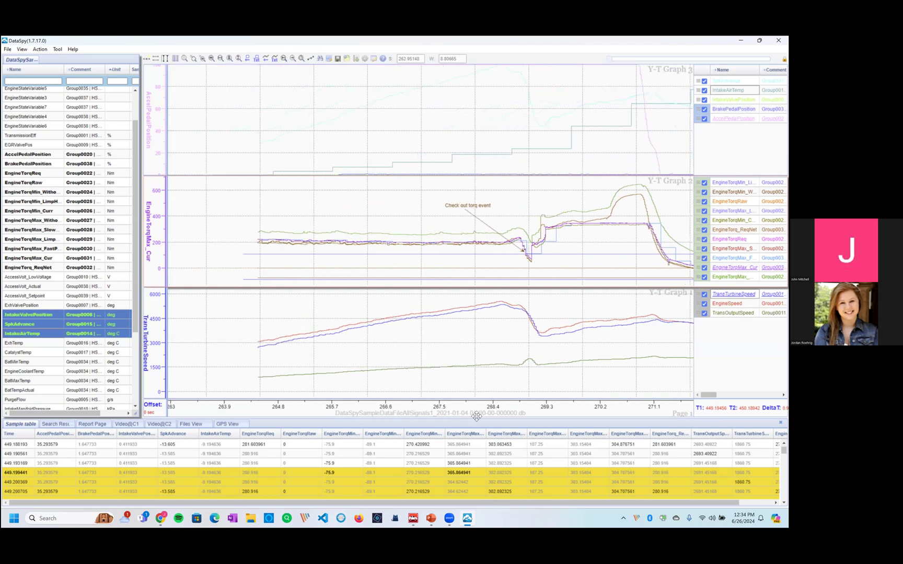
drag(557, 413, 325, 408)
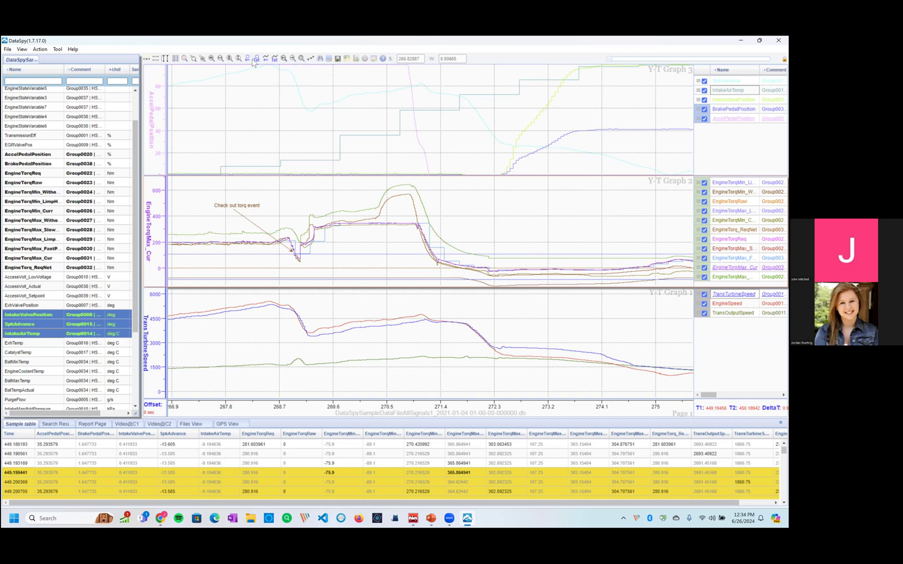
Zoom by area in Y-T Graph 2 to about 268.95–269.6 s and return to the previous zoom.
click(194, 59)
drag(290, 221, 329, 245)
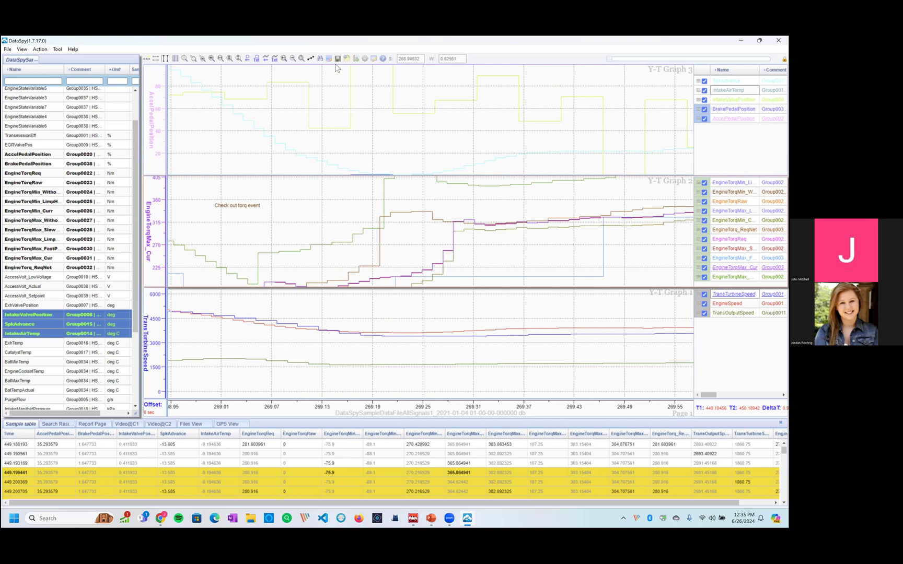
click(283, 58)
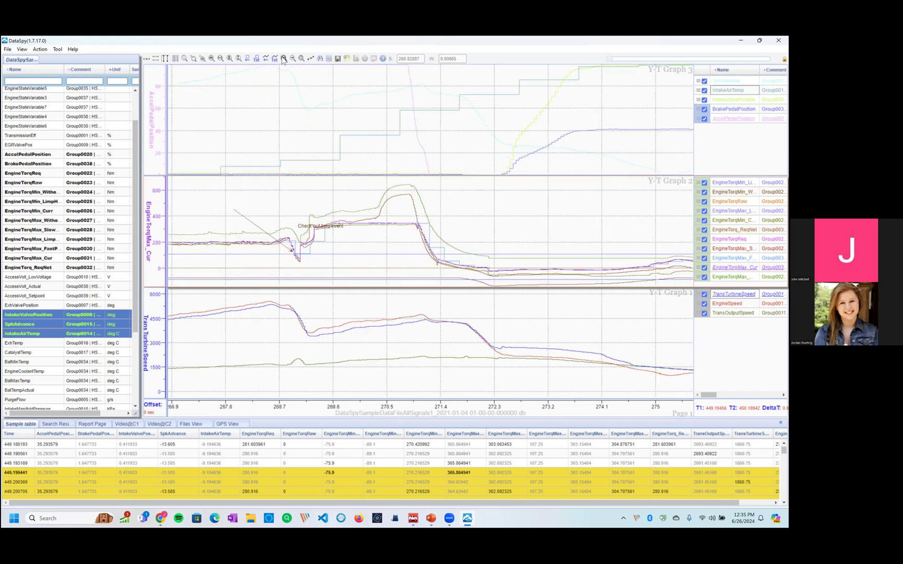
Move the text note back to the arrow's tail, then open its text settings and cancel them.
mouse_move(294, 222)
mouse_down()
mouse_move(243, 194)
mouse_move(234, 204)
mouse_up()
double_click(234, 203)
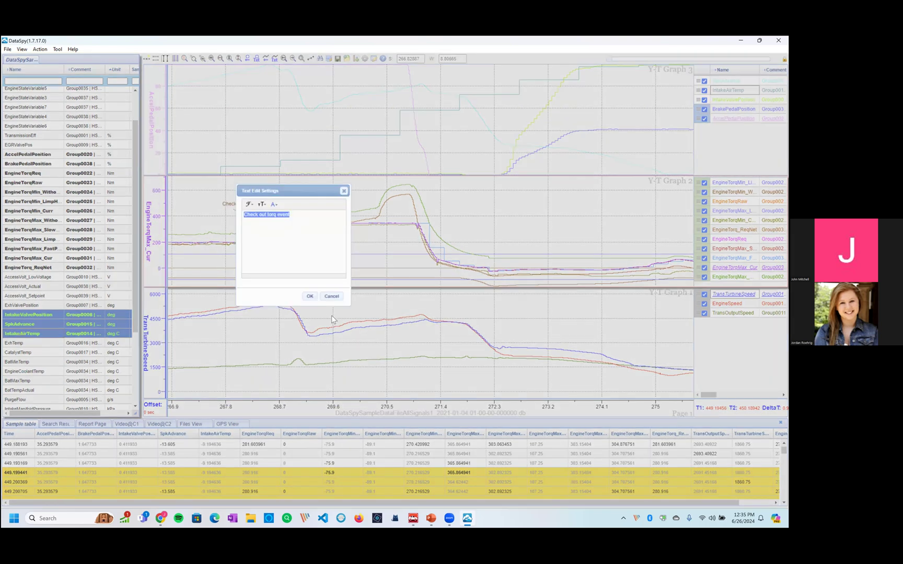
click(325, 298)
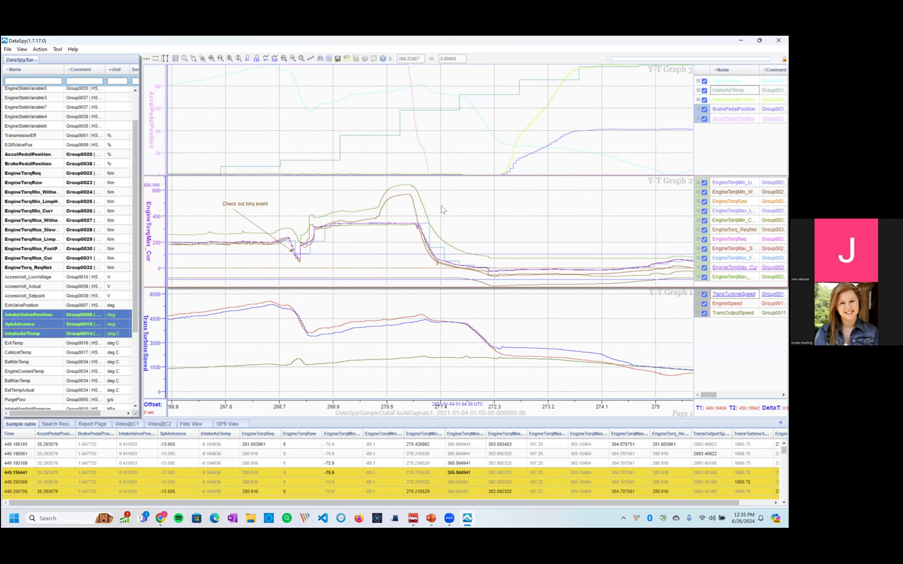
Fit the graphs to the full time range of the recording and return to the previous zoom.
click(301, 58)
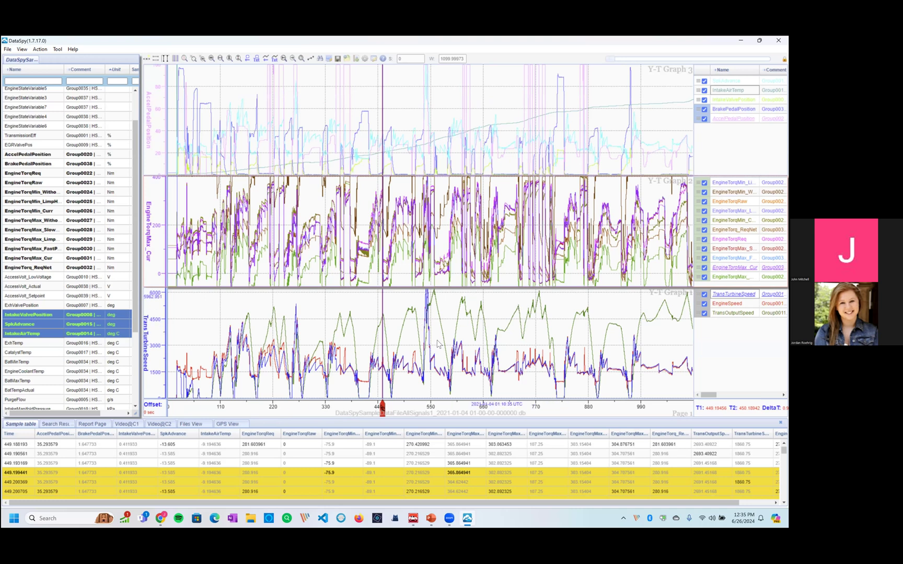
click(285, 58)
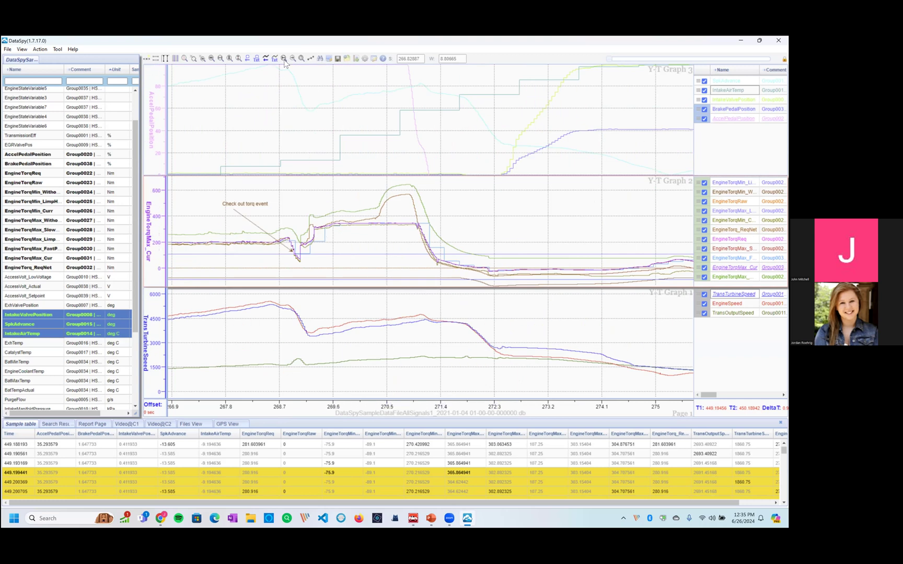
Show the sample point markers on the curves and zoom in on the time axis to a window of about 0.76 s.
click(311, 59)
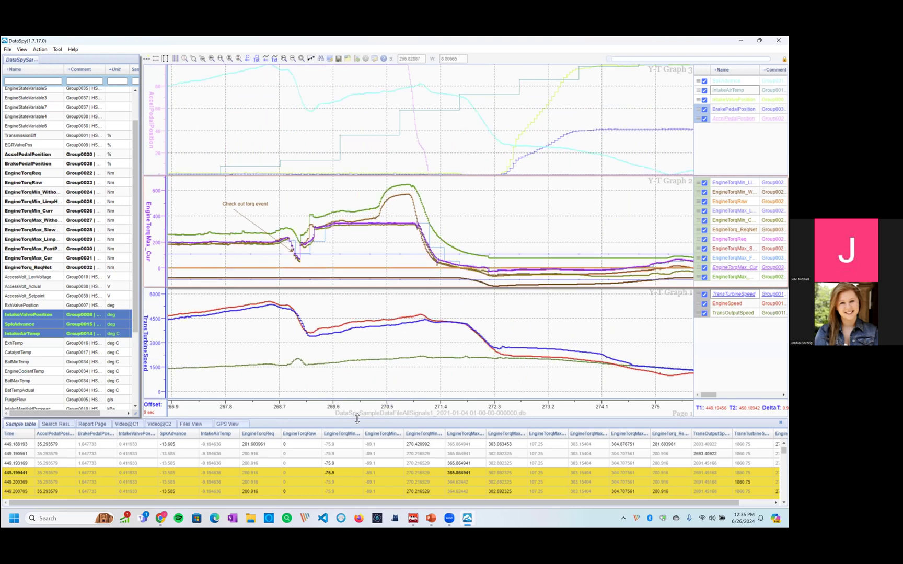
scroll(346, 414, up, 5)
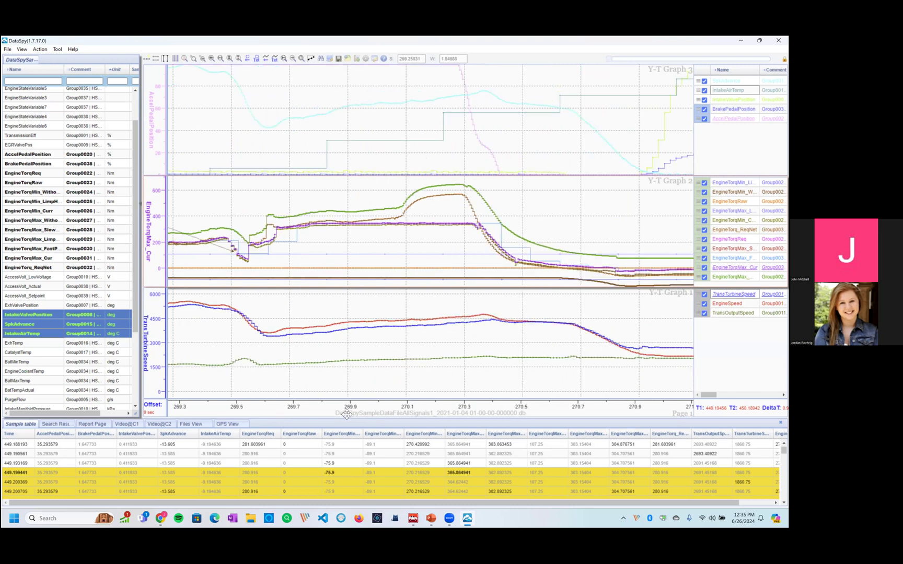
scroll(346, 414, up, 1)
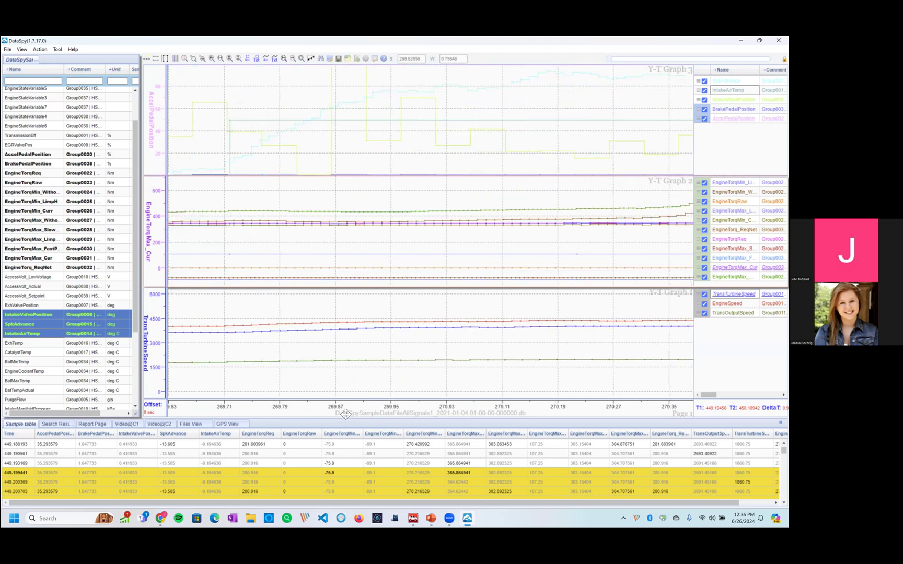
Place the two cursors at about 269.915 s and 270.08 s, widen the legends to include the cursor value columns, and select EngineSpeed.
click(367, 309)
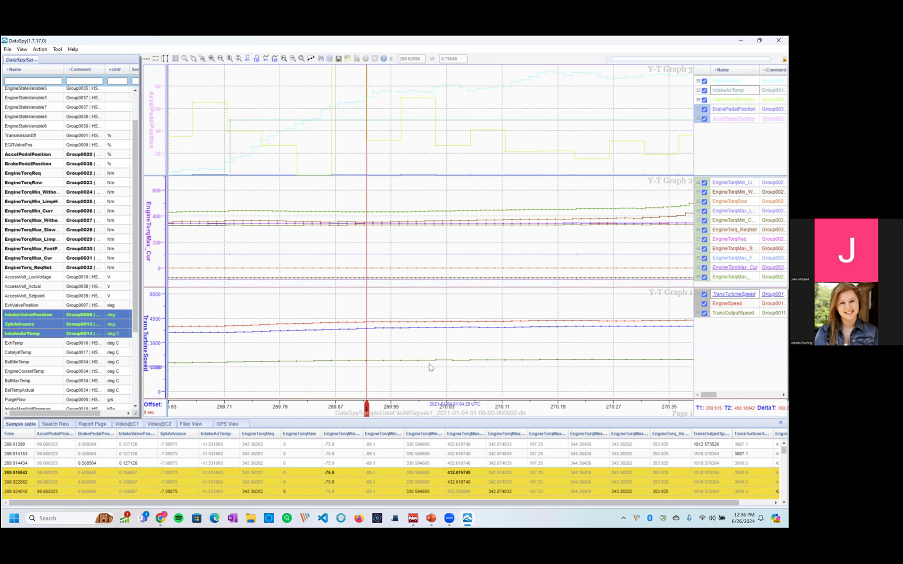
click(478, 332)
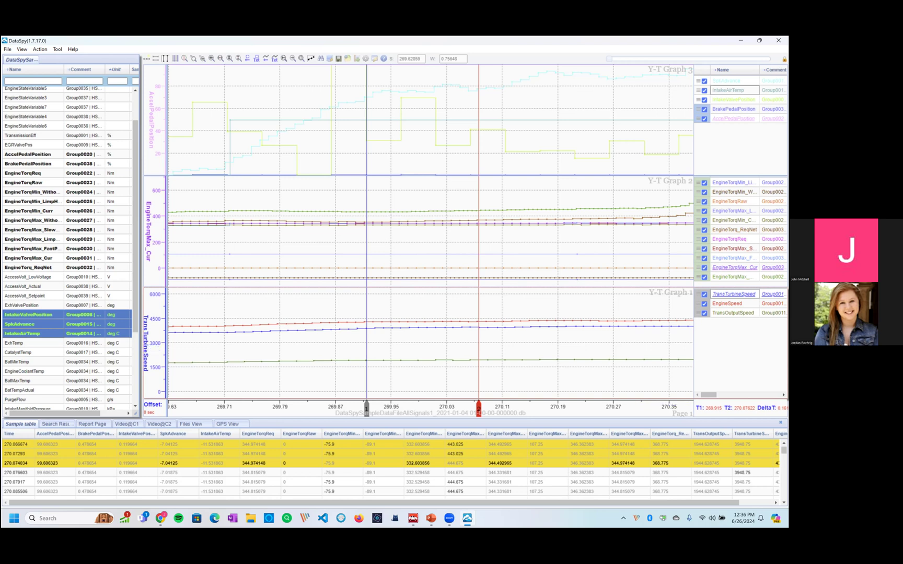
drag(694, 348, 548, 348)
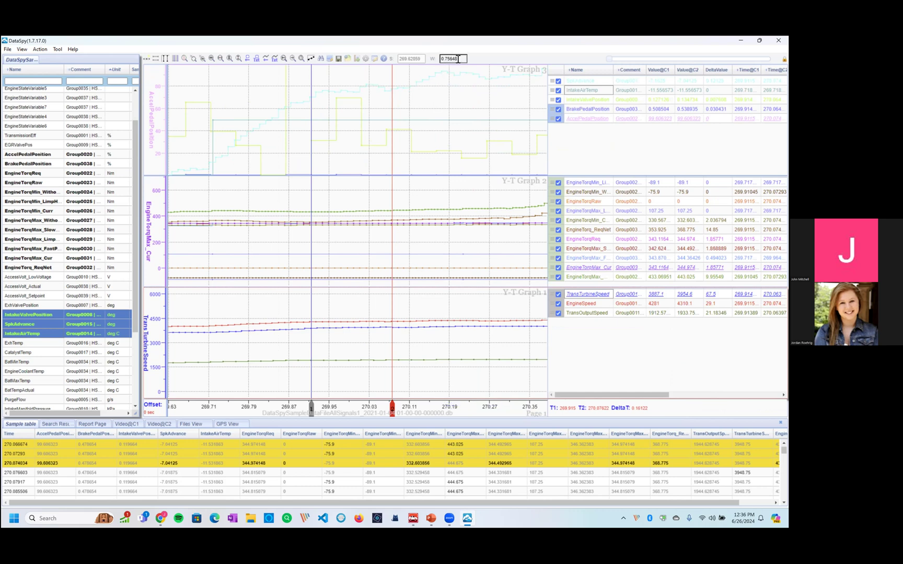
click(575, 305)
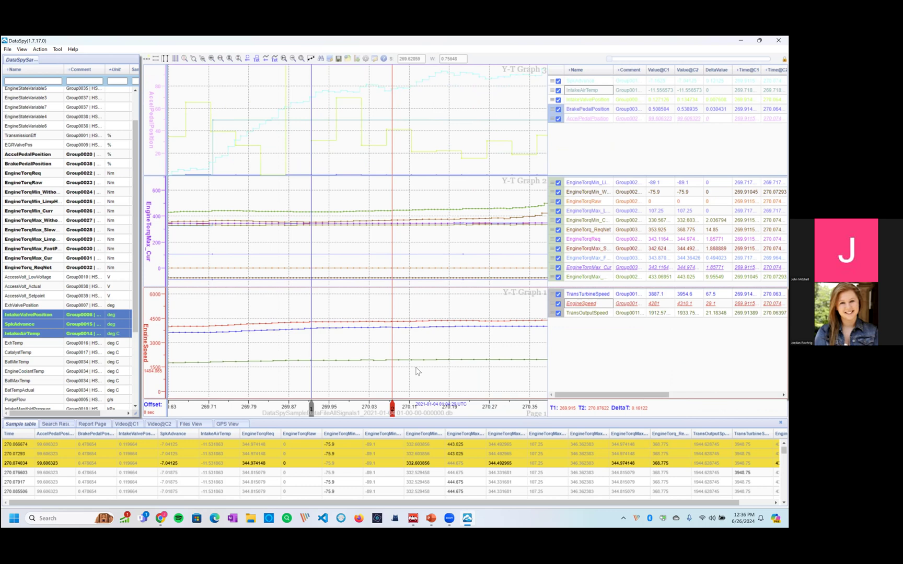
Step the second cursor through the EngineSpeed samples, moving it back to about 270.062 s.
key(Right)
key(Left)
key(Left)
key(Left)
Make the first cursor active and step it forward through the EngineSpeed samples to about 270.037 s.
key(Tab)
key(Right)
key(Right)
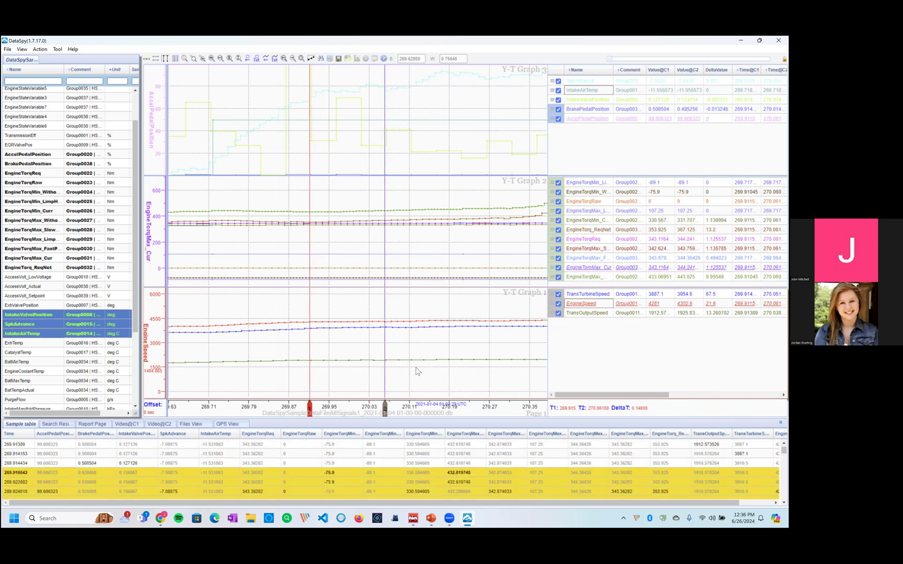
key(Right)
key(Right)
key(Right)
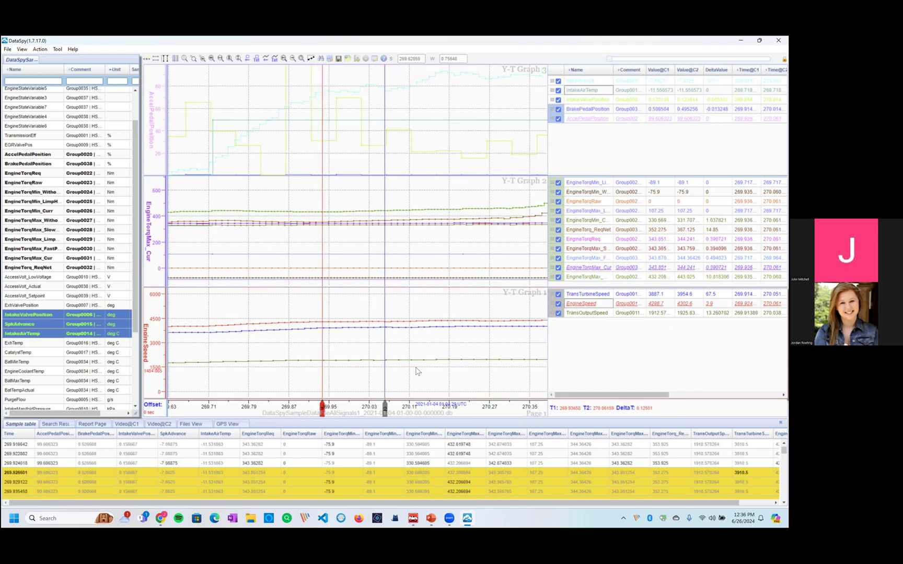
key(Right)
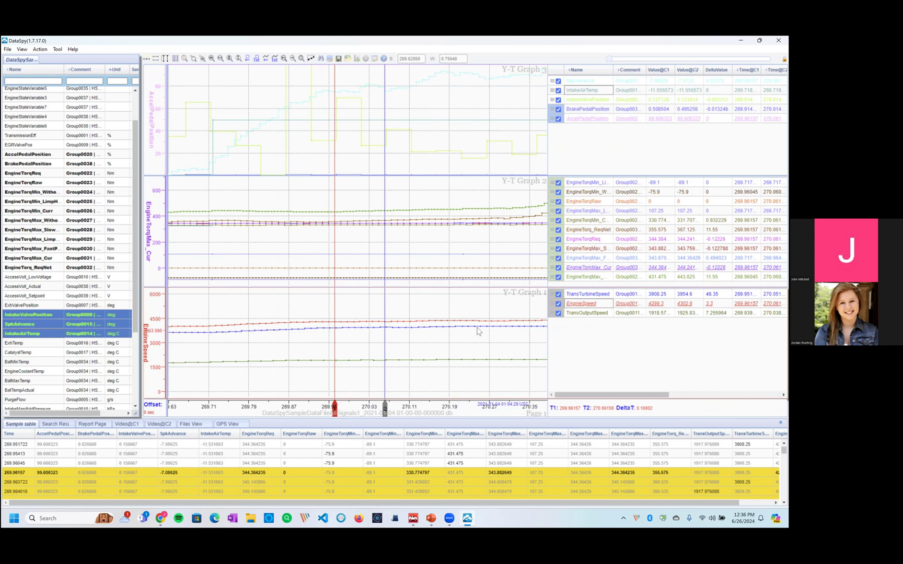
key(Right)
key(Right)
key(Right)
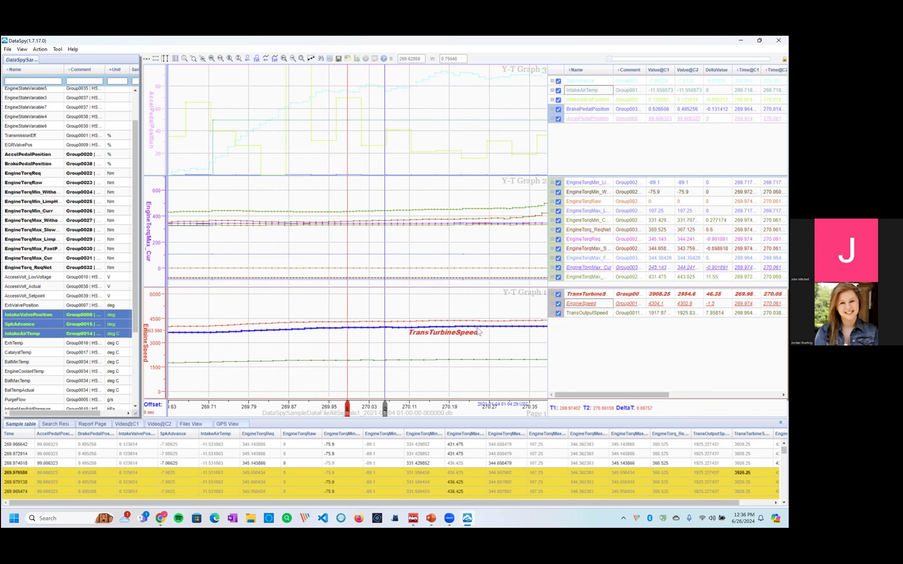
key(Right)
key(Right)
key(Right)
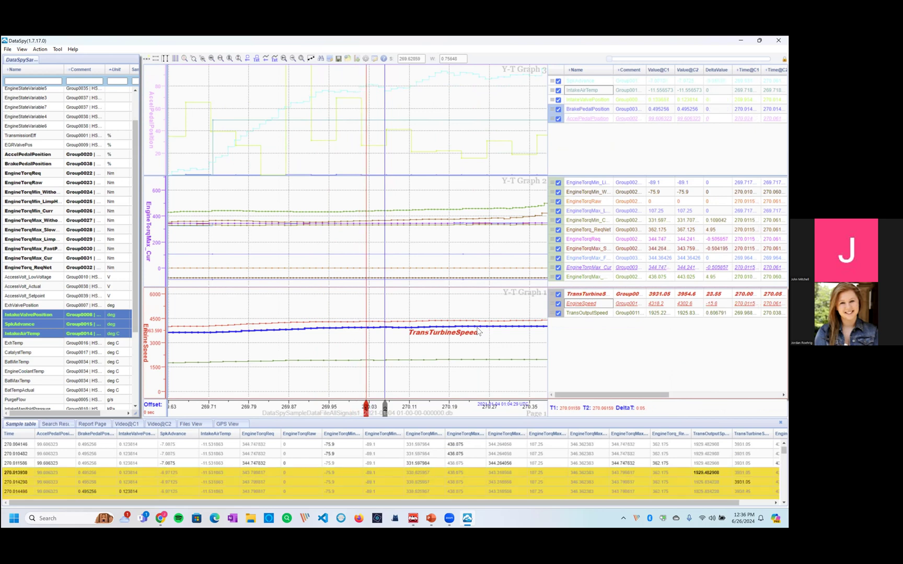
Step the first cursor back through the EngineSpeed samples to about 269.862 s.
key(Left)
key(Left)
key(Left)
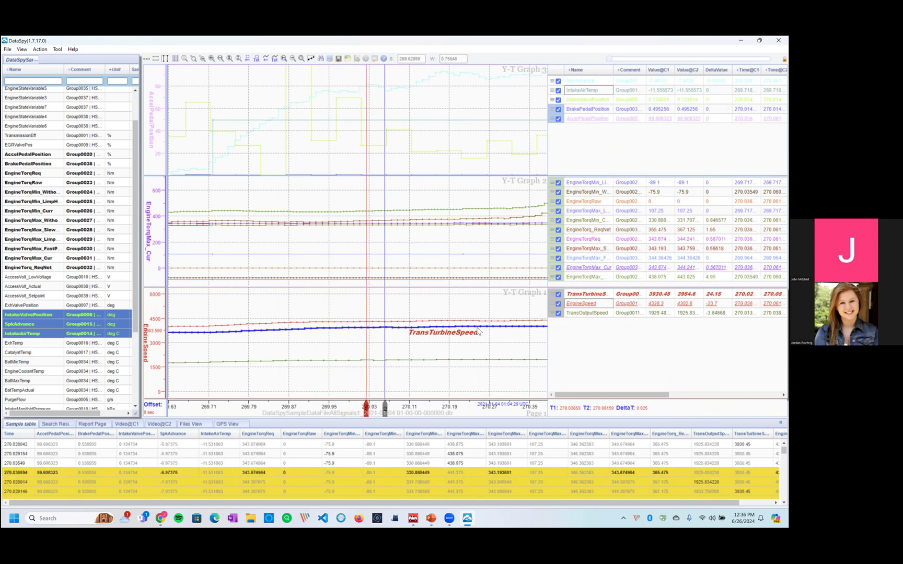
key(Left)
key(Left)
key(Left)
key(Left)
key(Left)
key(Left)
key(Left)
key(Left)
key(Left)
key(Left)
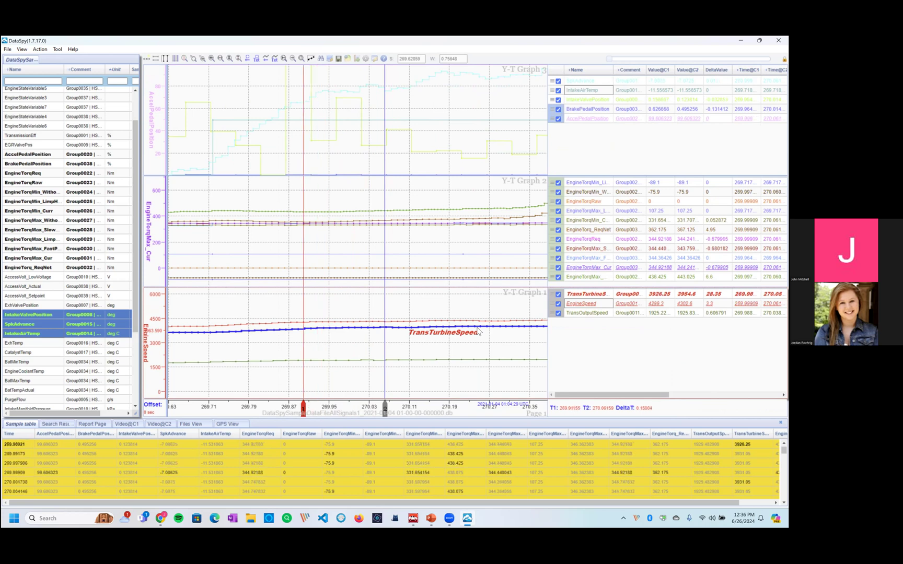
key(Left)
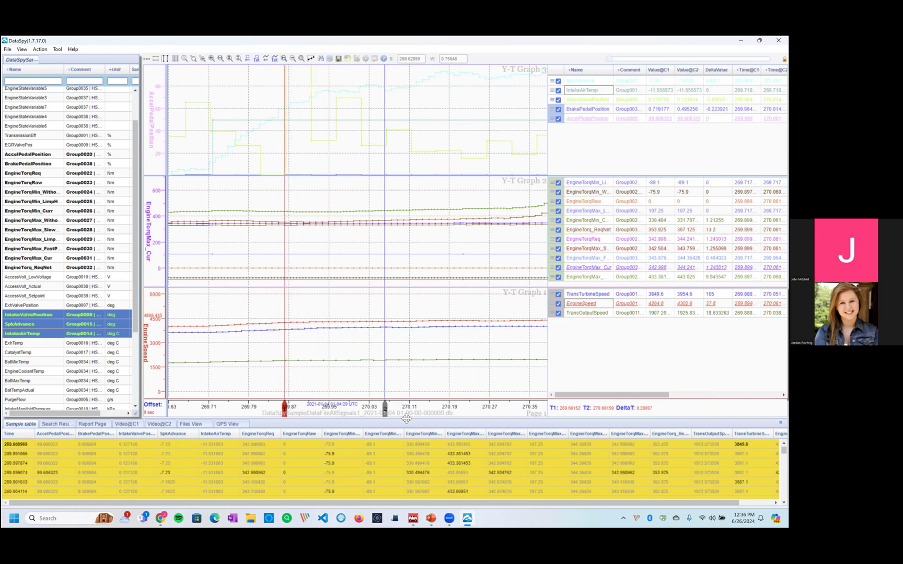
Enlarge the sample table to inspect more of the highlighted rows between the cursors, and shrink it back.
drag(324, 418, 288, 275)
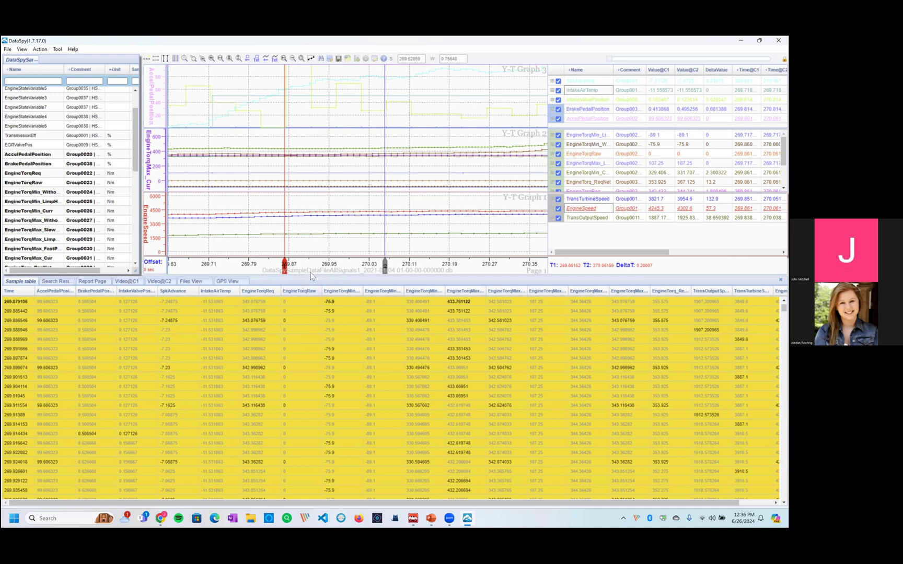
drag(302, 277, 301, 438)
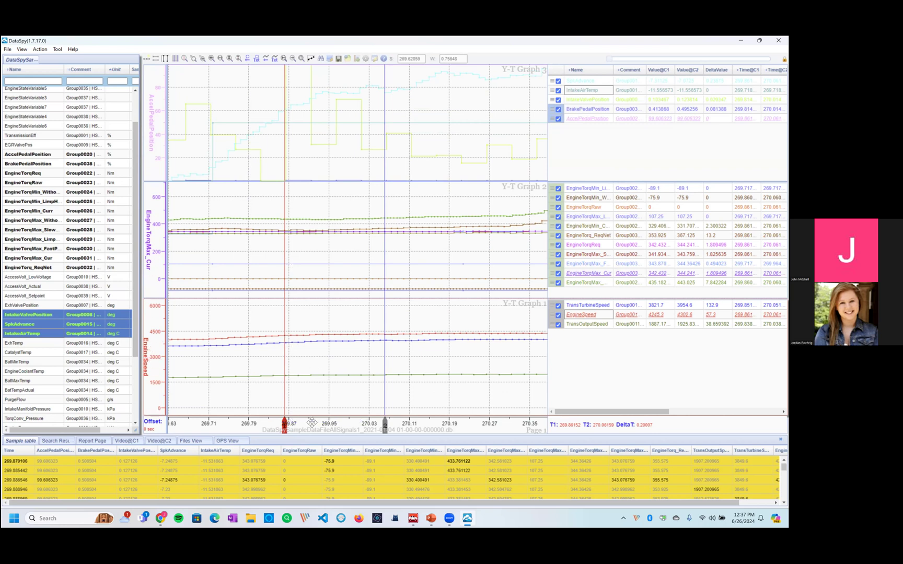
Select TransOutputSpeed in the speed graph and step the first cursor forward through its samples to about 269.989 s.
scroll(312, 422, up, 1)
scroll(312, 422, up, 1)
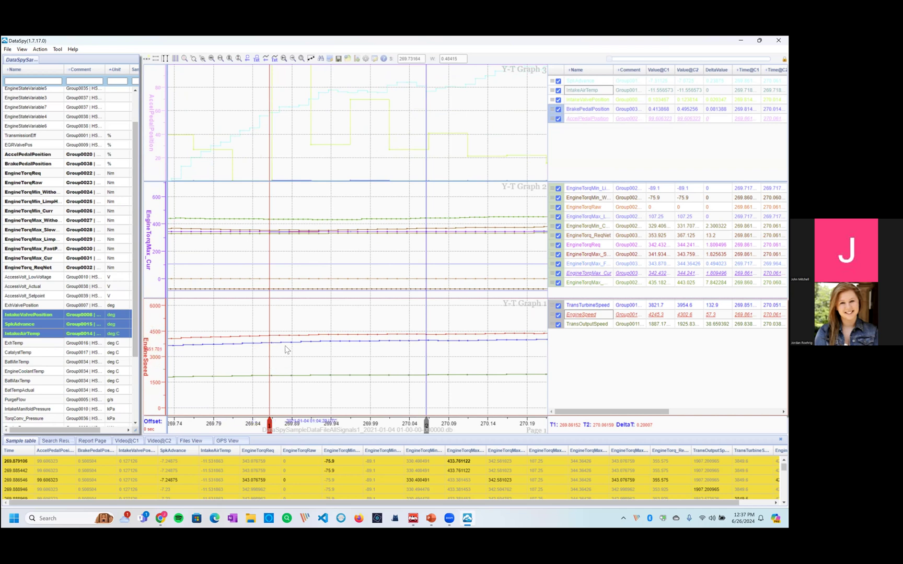
click(586, 324)
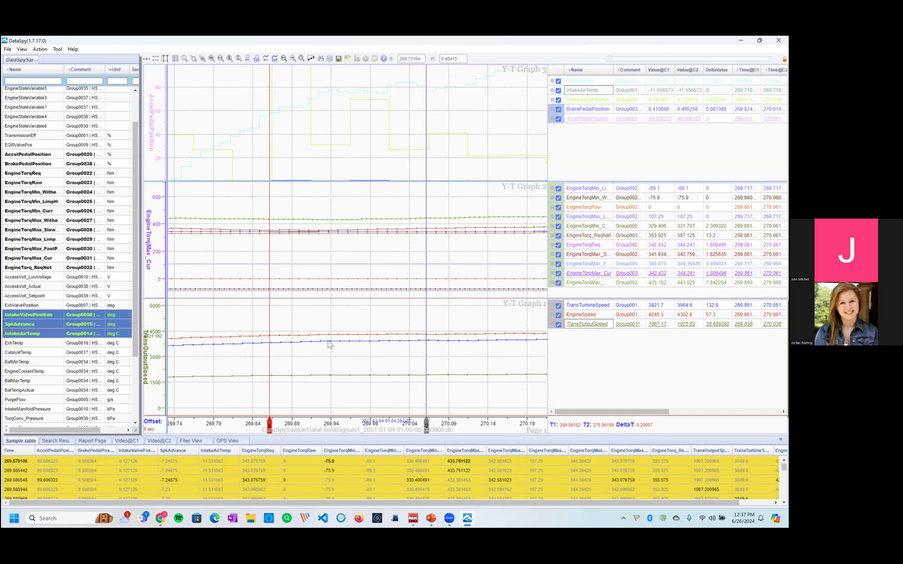
click(576, 327)
key(Right)
key(Right)
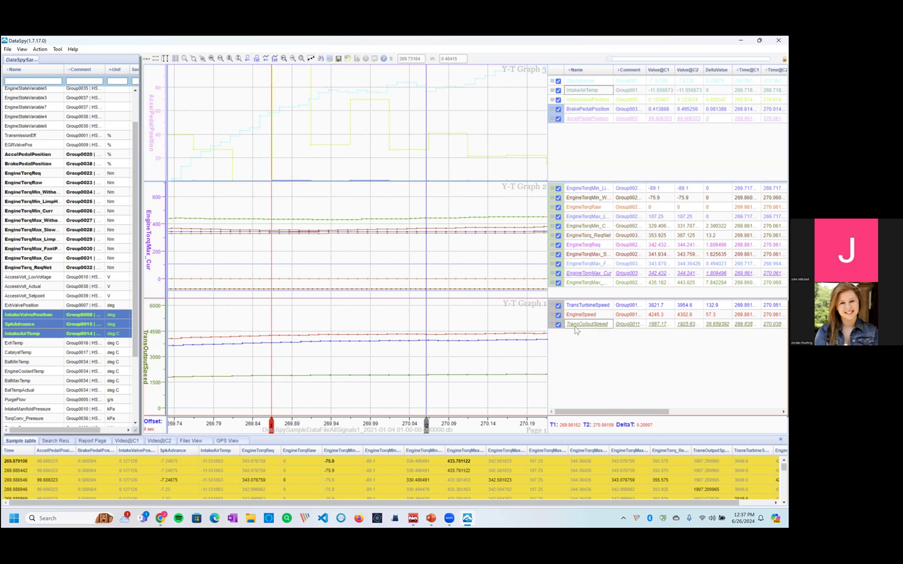
key(Right)
key(Right)
key(Right)
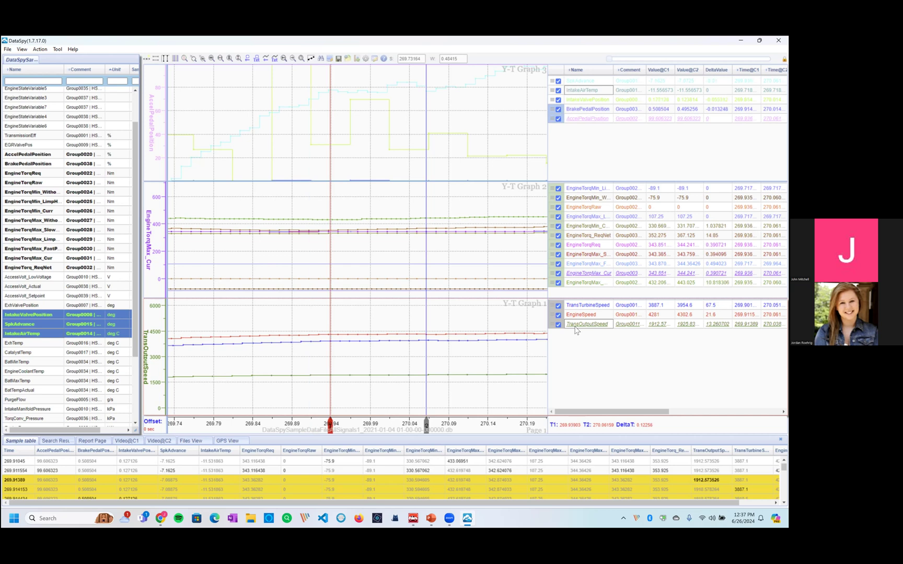
key(Right)
key(Right)
key(Right)
key(Right)
key(Right)
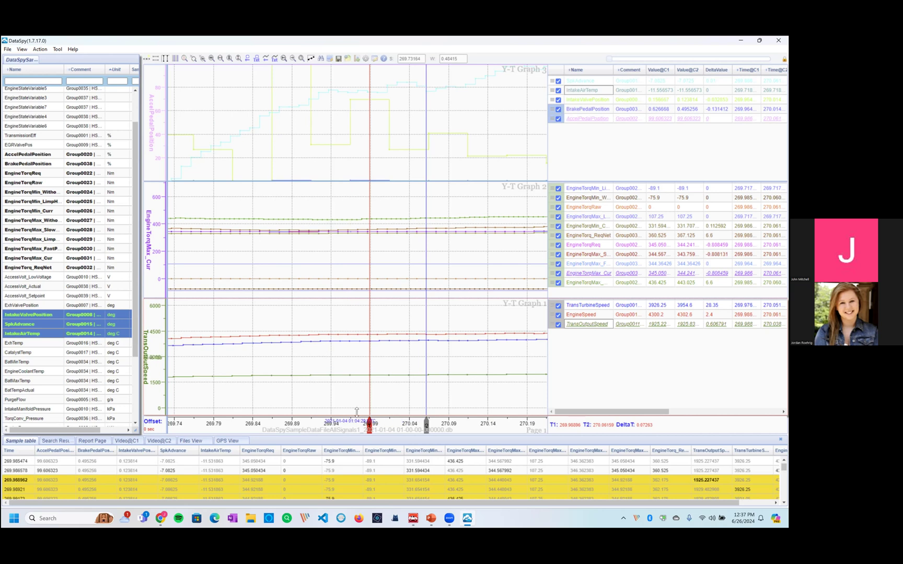
Widen the Value@C1 legend column to show full values and place the first cursor at about 269.979 s.
click(312, 365)
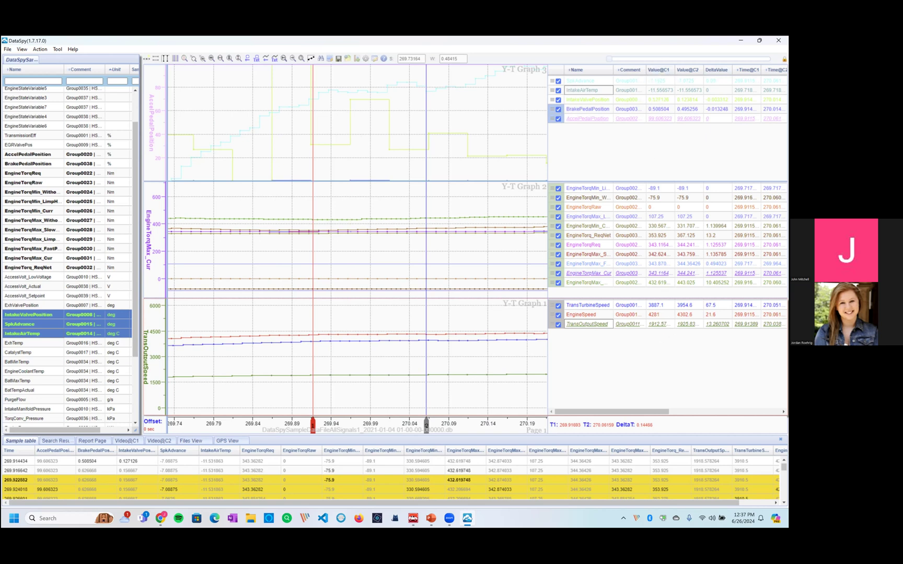
drag(674, 66, 683, 67)
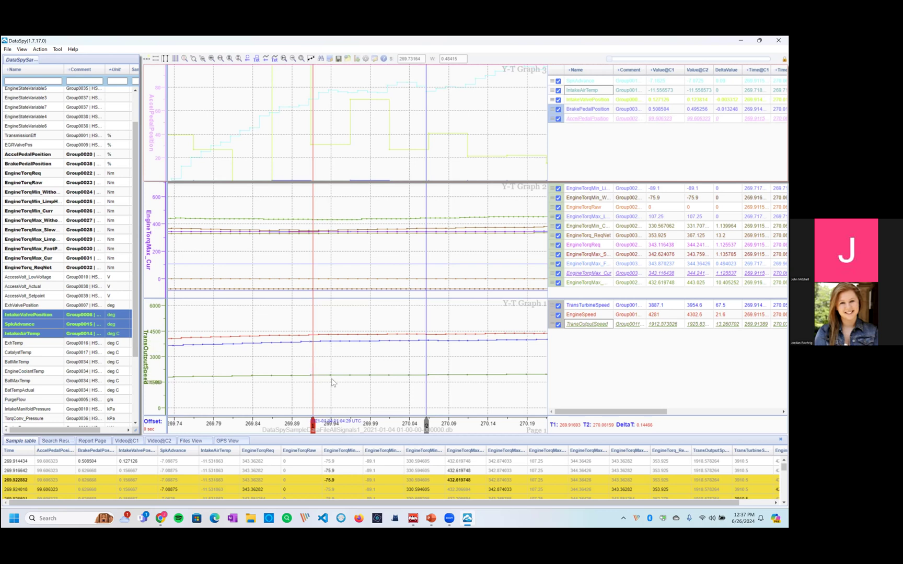
click(362, 366)
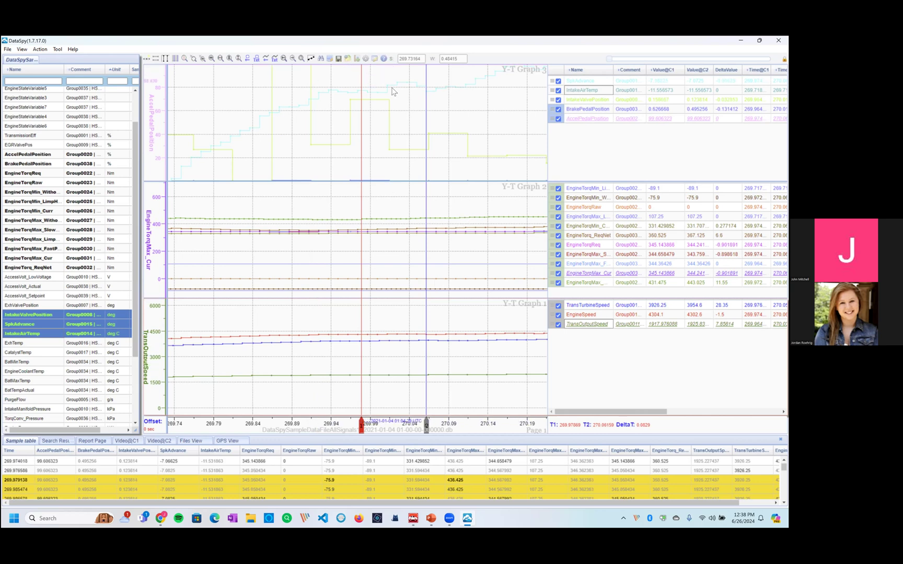
Zoom out to a time window of about 11 s and hide the sample point markers on the curves.
scroll(304, 427, down, 3)
scroll(303, 427, down, 4)
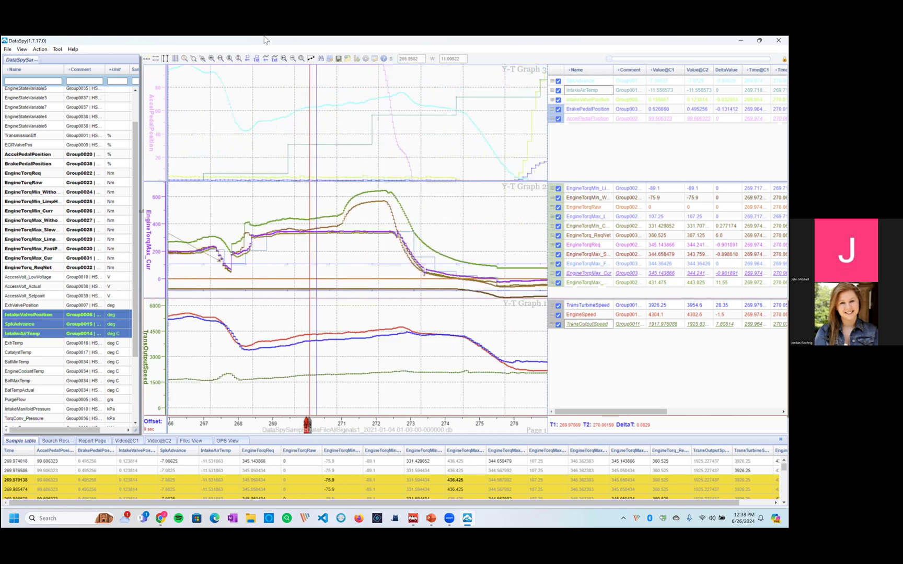
click(312, 59)
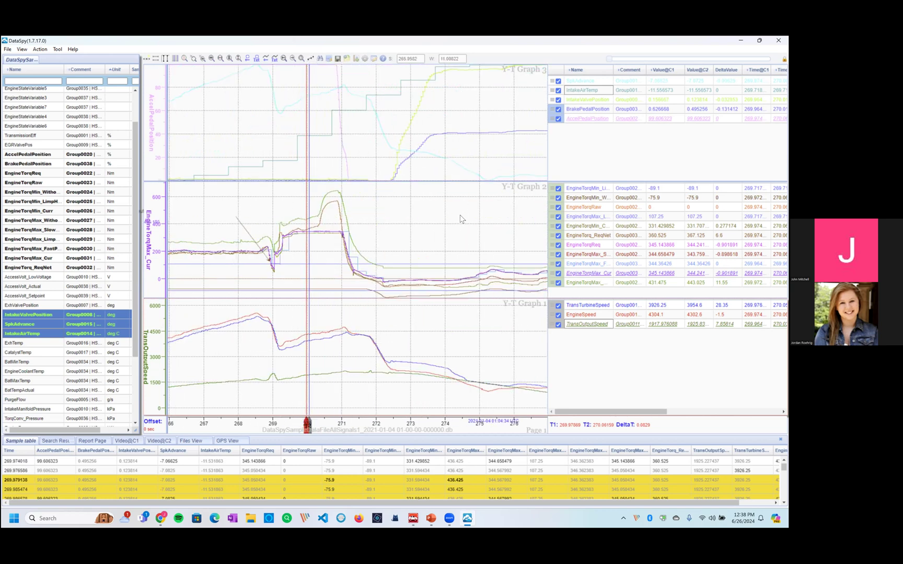
Run an advanced search across the current directory for all events where EngineSpeed > 4500.
click(321, 59)
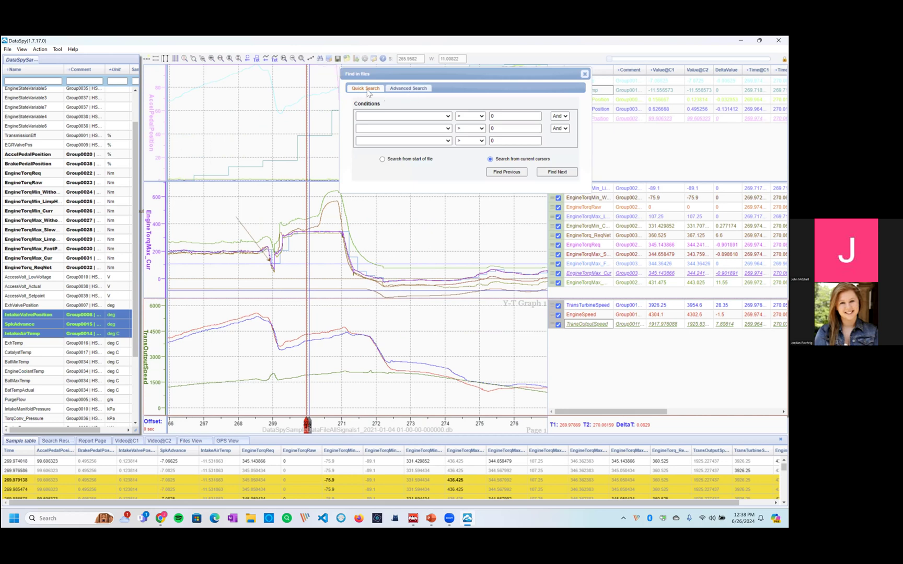
click(404, 88)
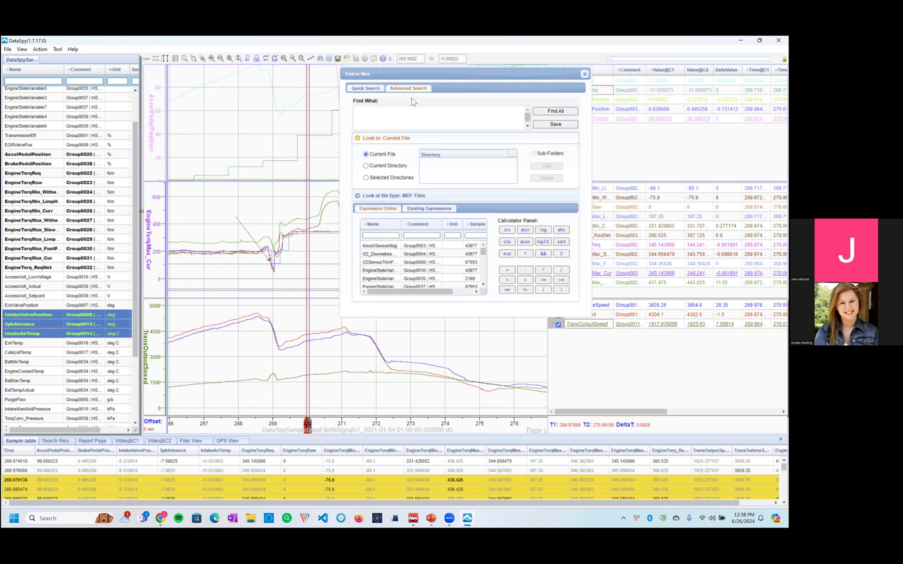
click(366, 167)
click(386, 236)
text(EngineSpe)
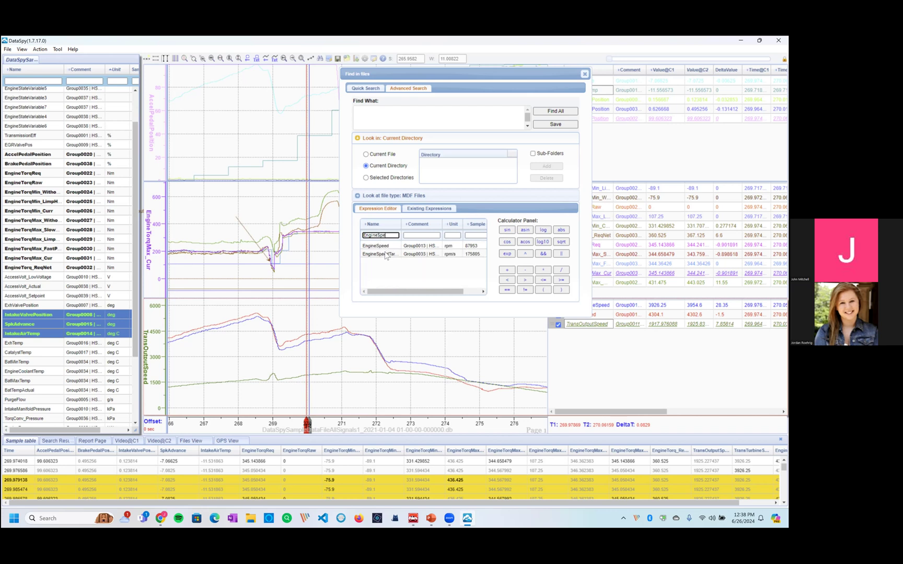
double_click(384, 247)
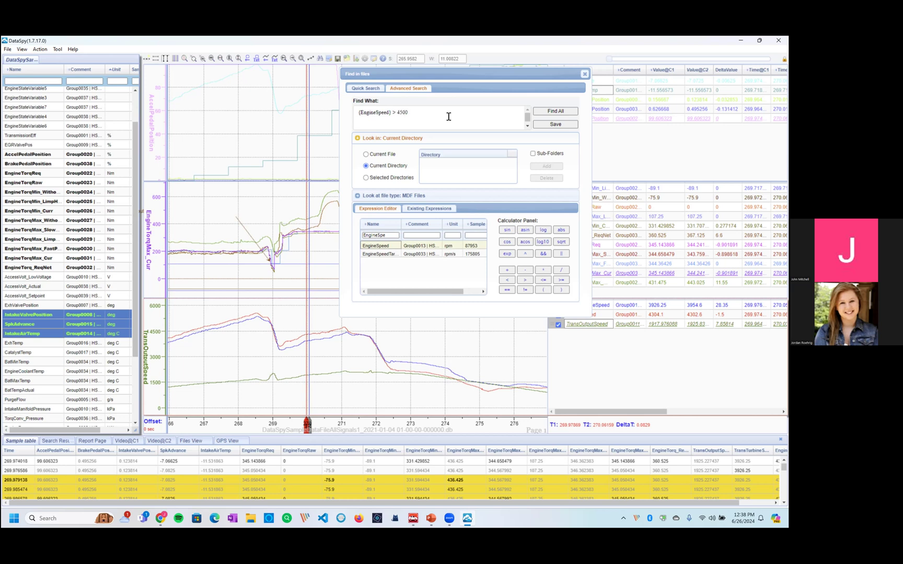
click(557, 111)
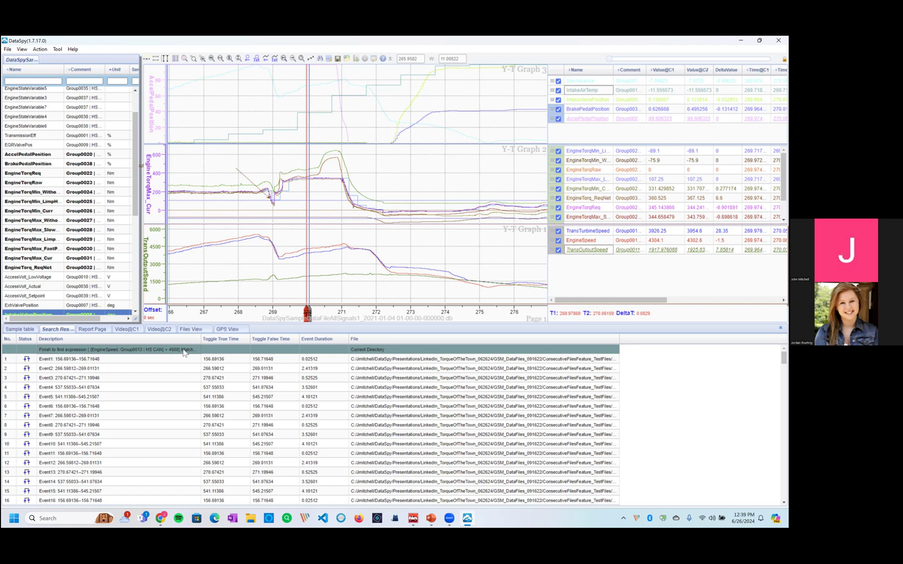
Go to search result Event2 in the graphs and widen the File column until the full file names show.
double_click(94, 368)
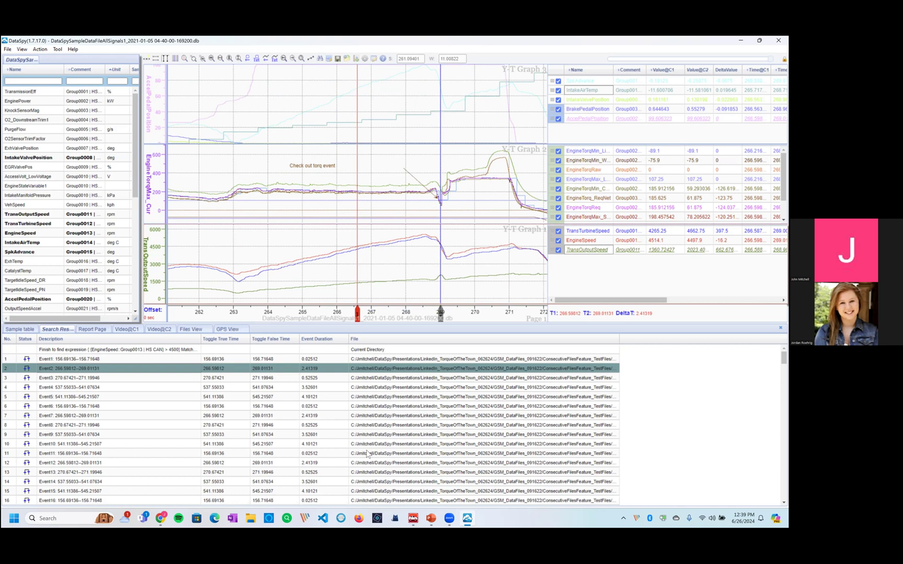
drag(620, 338, 681, 340)
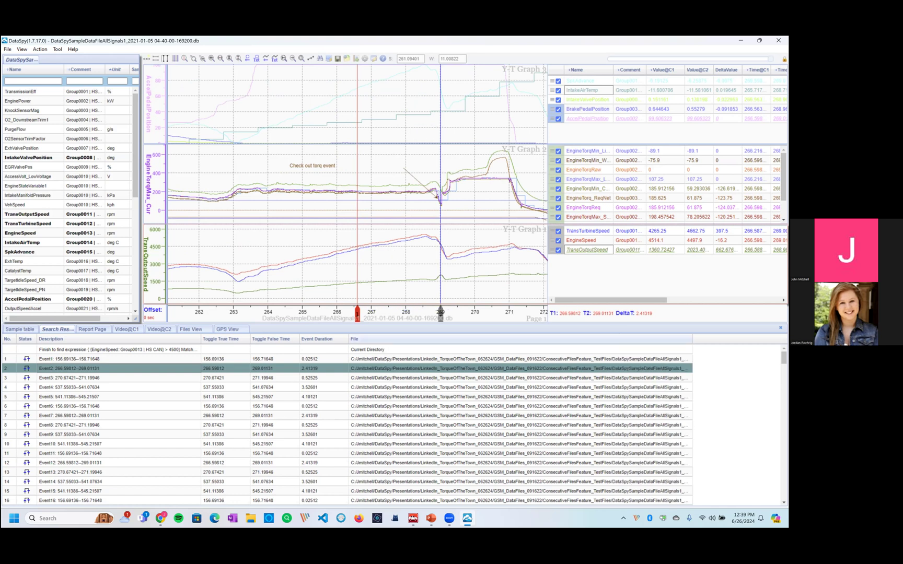
drag(693, 339, 707, 339)
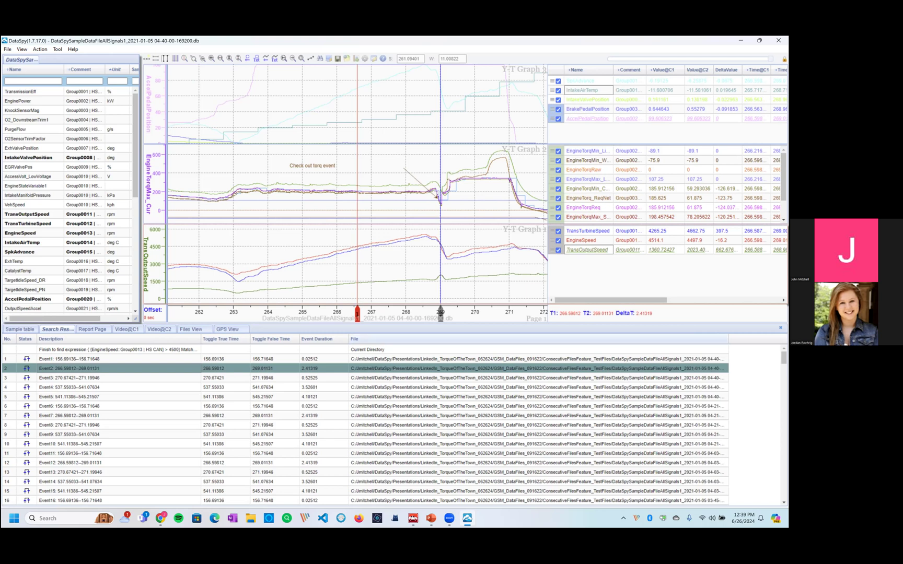
drag(728, 339, 758, 339)
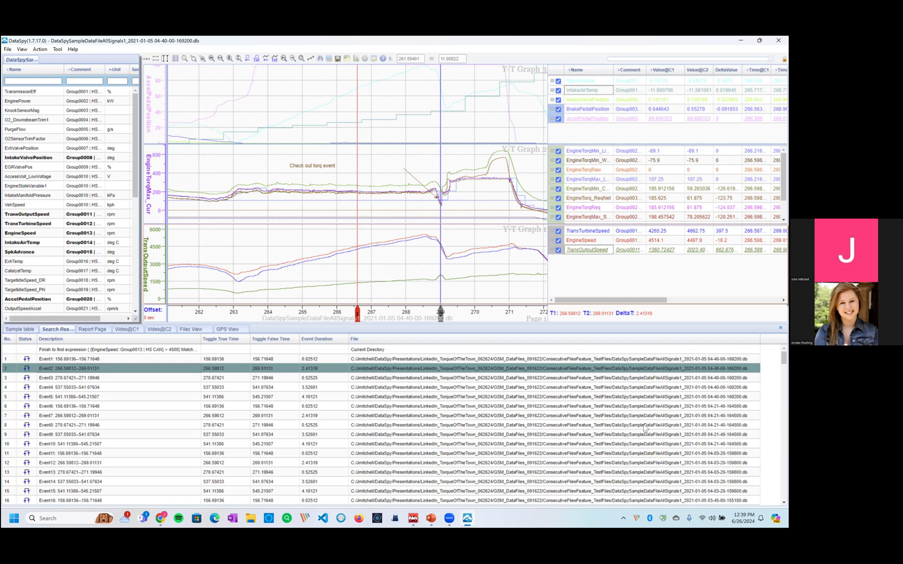
Go to search result Event5 and continue to Event6 in the next data file.
click(266, 397)
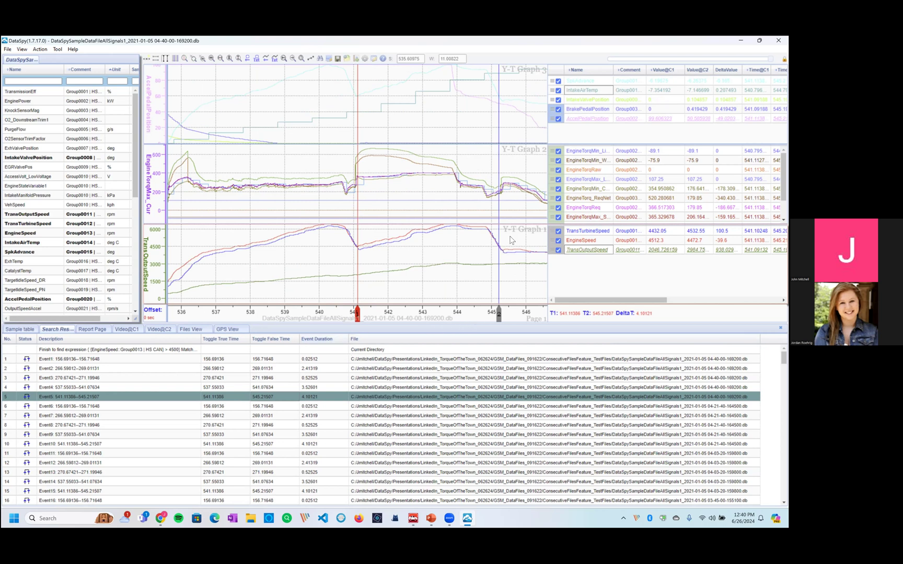
key(Down)
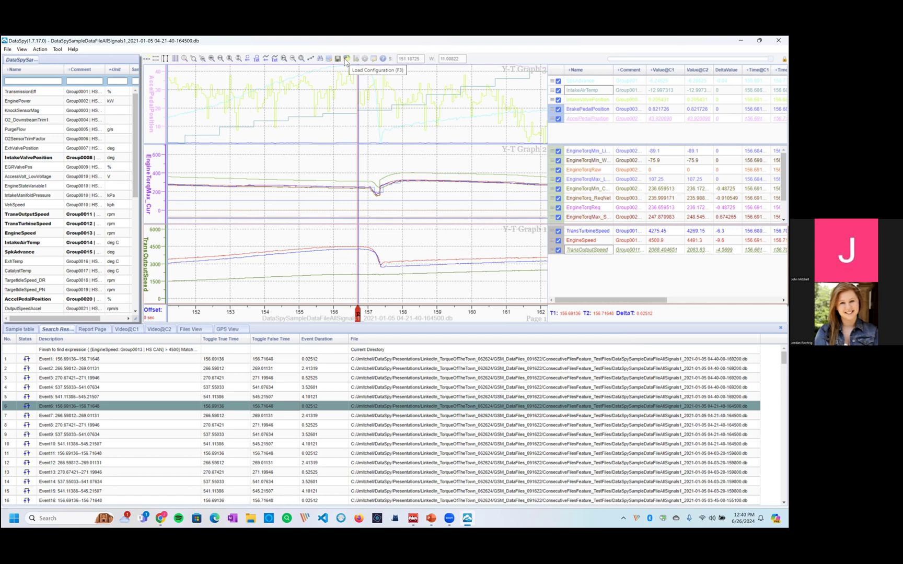
View the program's About information, close it, and shrink the search results area to enlarge the graphs.
click(383, 59)
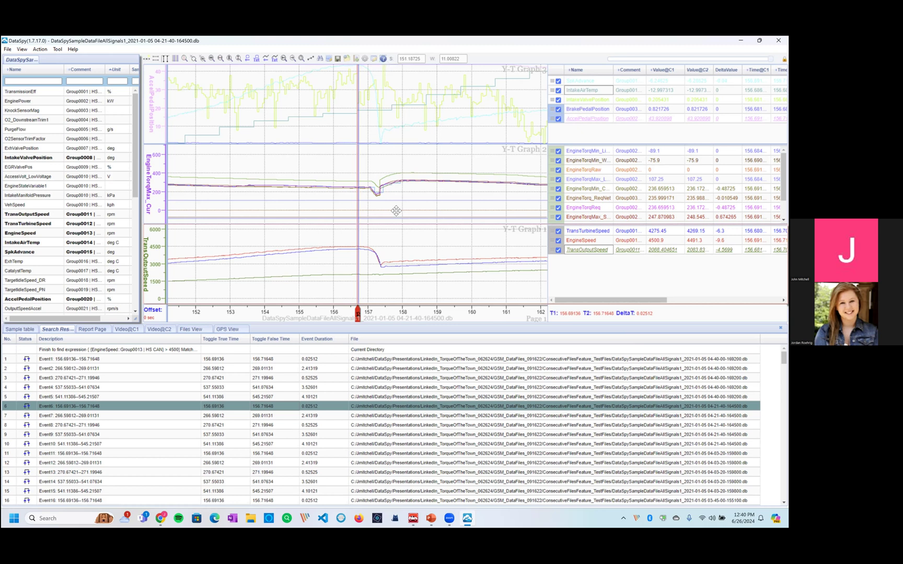
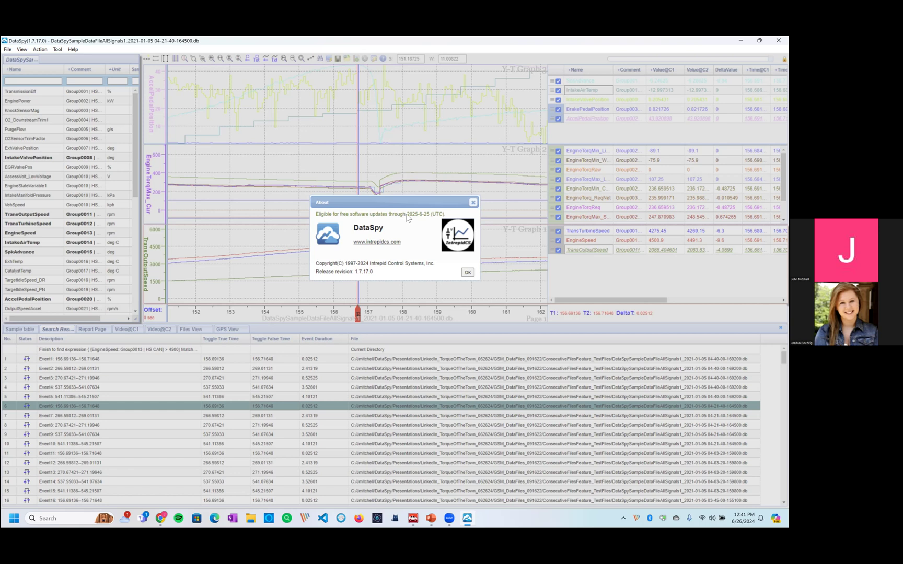
click(474, 204)
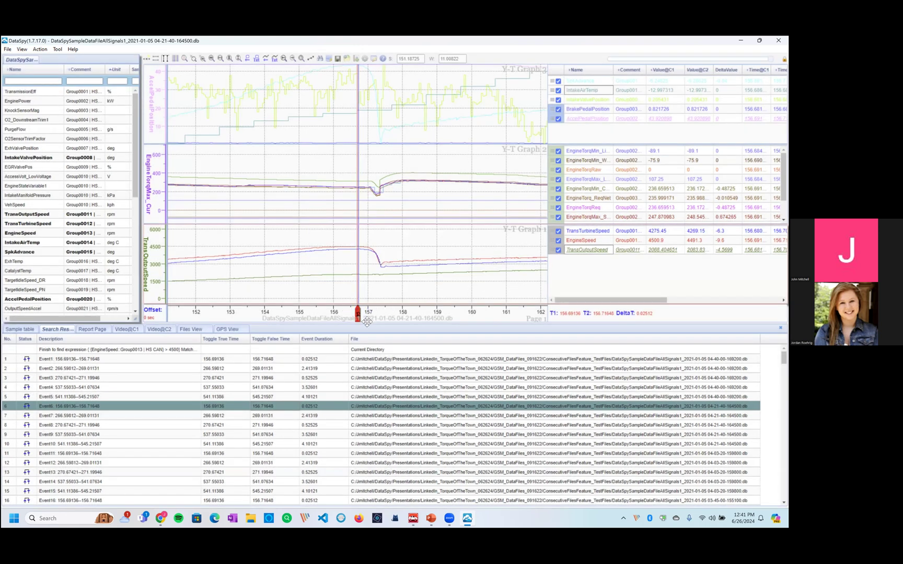
drag(367, 324, 351, 439)
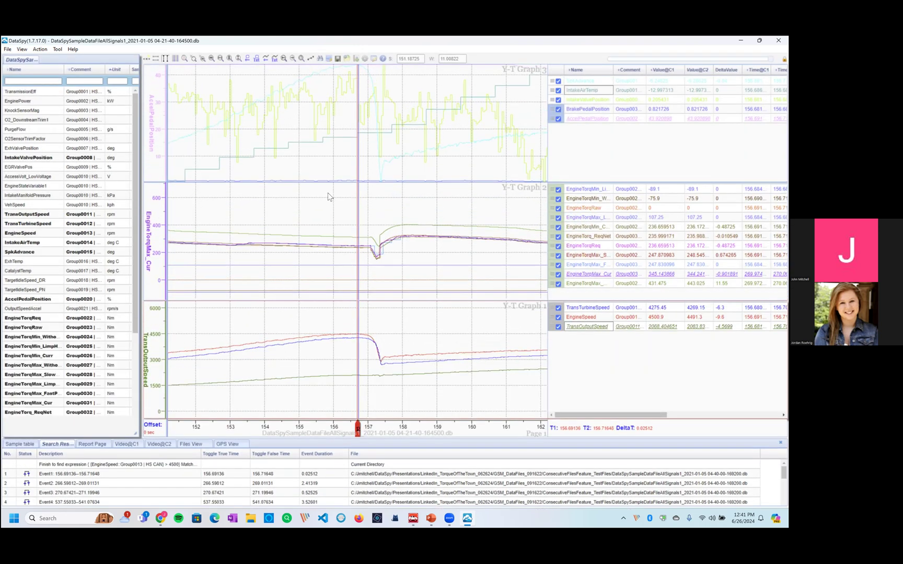
Remove the Y-T graph containing IntakeAirTemp and AccelPedalPosition, and add an X-Y graph to the page.
right_click(298, 162)
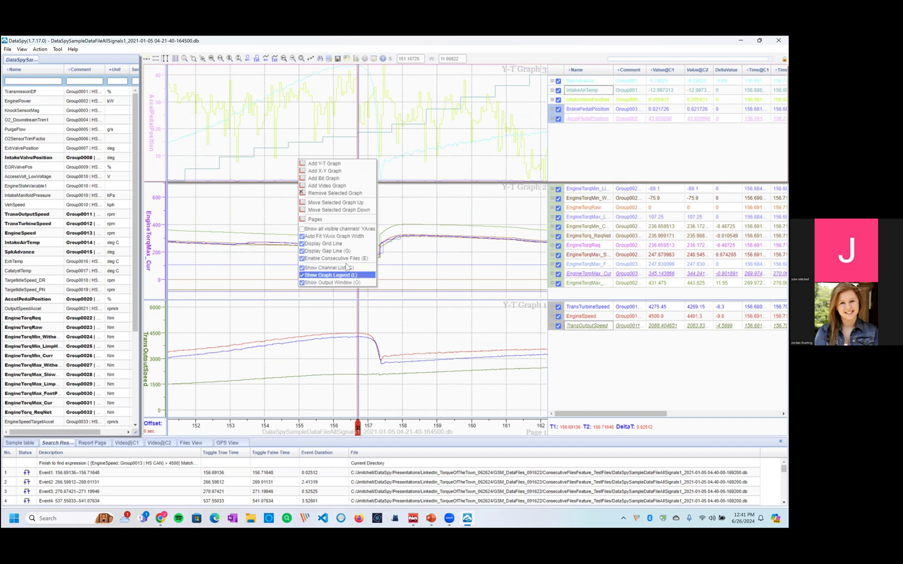
click(324, 195)
right_click(258, 216)
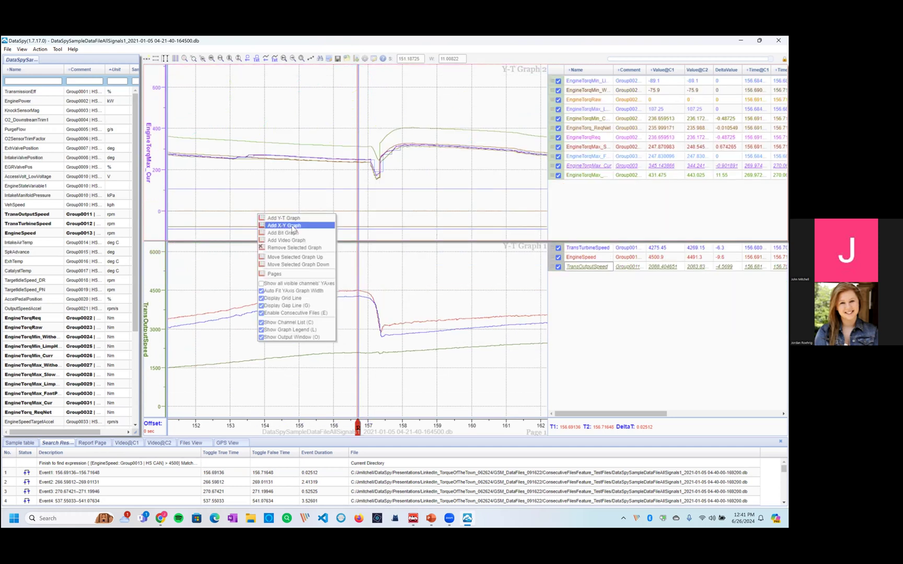
click(280, 225)
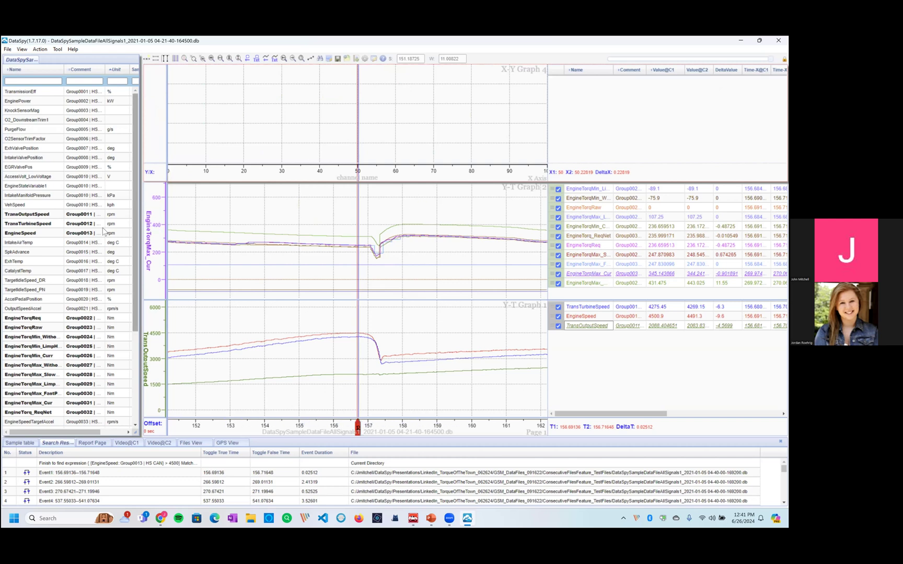
Plot TransOutputSpeed on the X axis and TransTurbineSpeed on the Y axis of the X-Y graph.
click(23, 234)
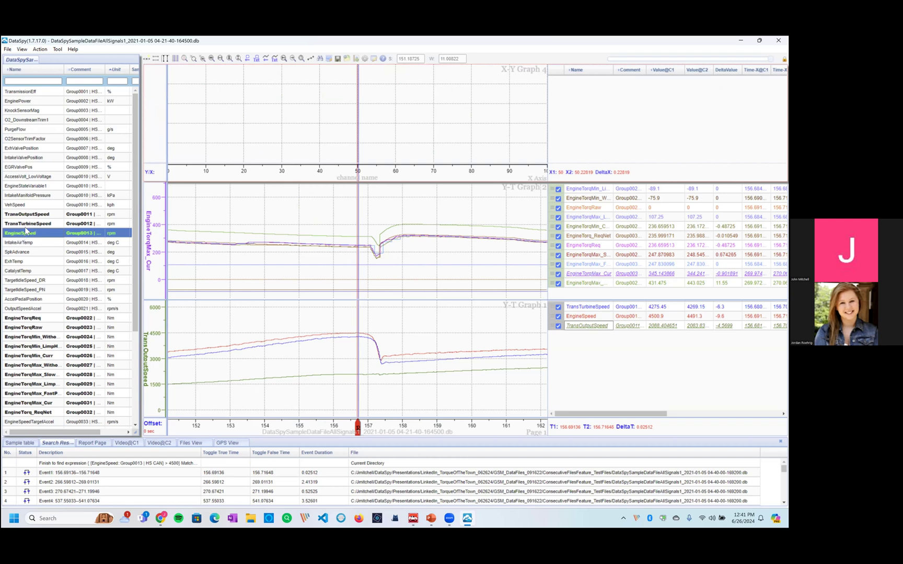
click(28, 215)
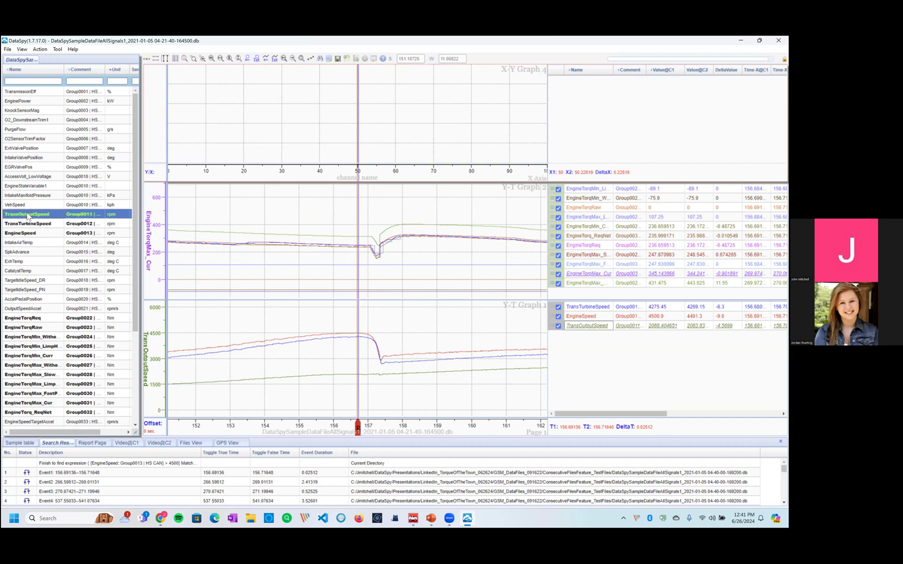
drag(29, 214, 345, 174)
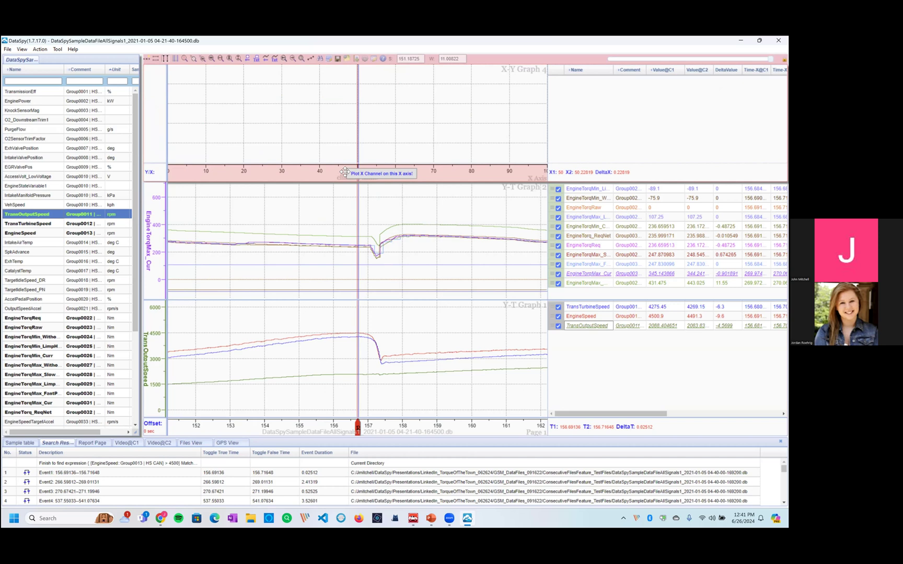
drag(345, 173, 345, 172)
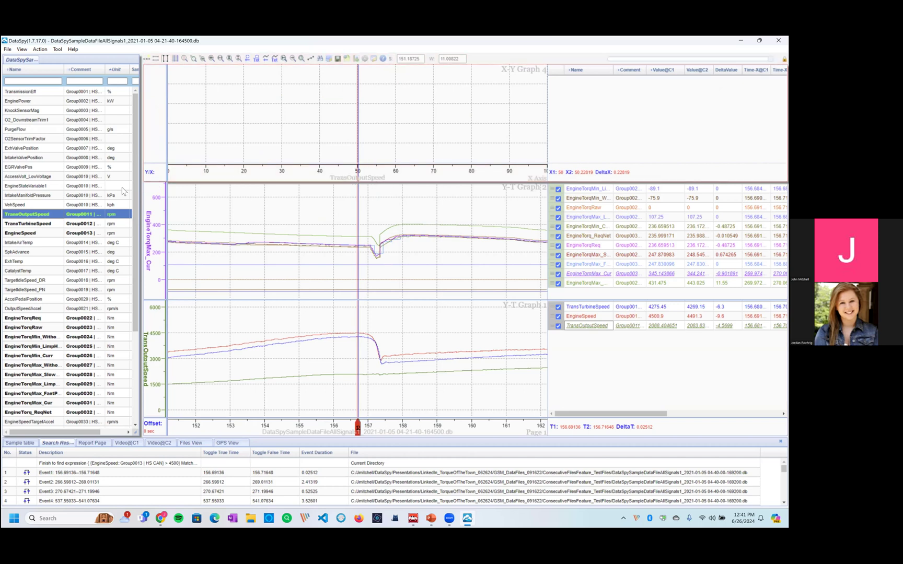
click(34, 225)
drag(33, 226, 153, 127)
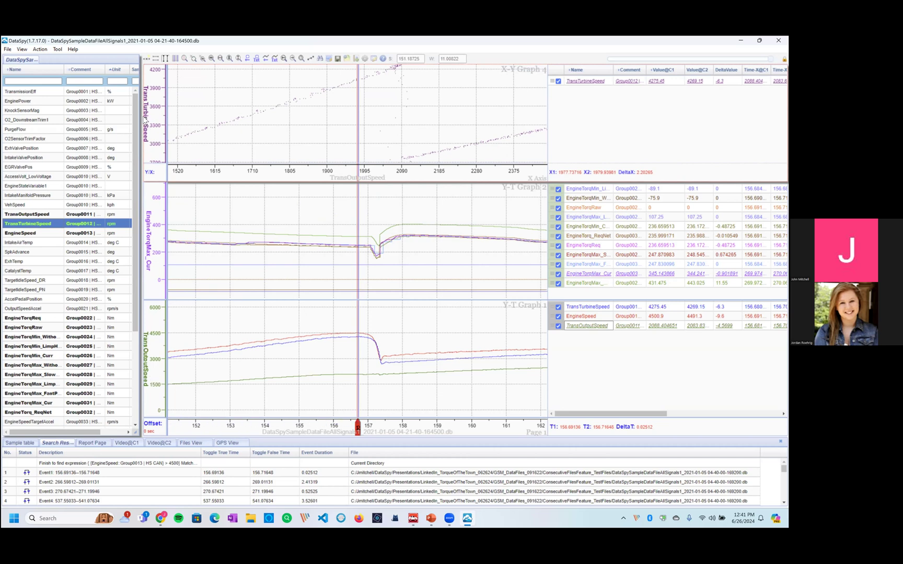
Examine TransTurbineSpeed against TransOutputSpeed in the X-Y graph over a wider value scale and a time range of about 141 to 301 s.
scroll(155, 116, down, 3)
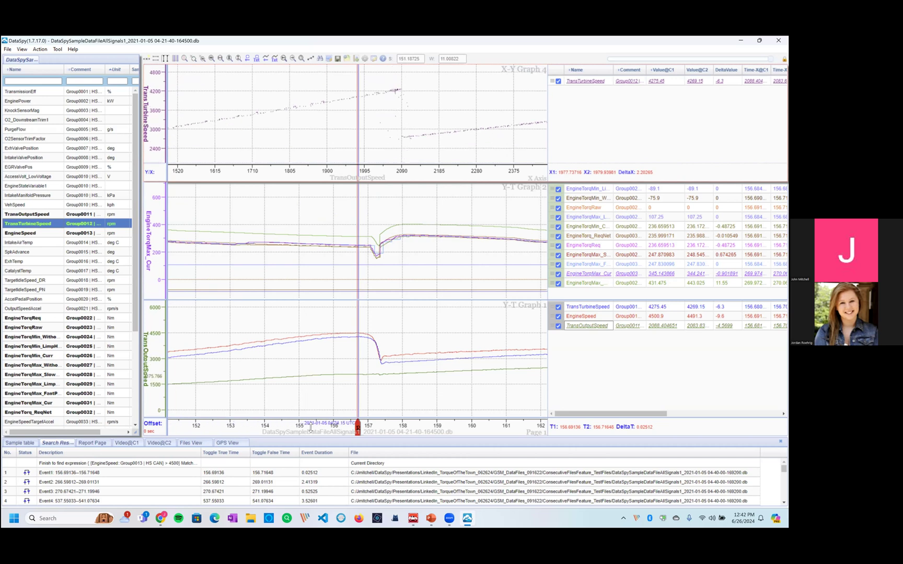
scroll(312, 429, down, 2)
scroll(311, 430, down, 2)
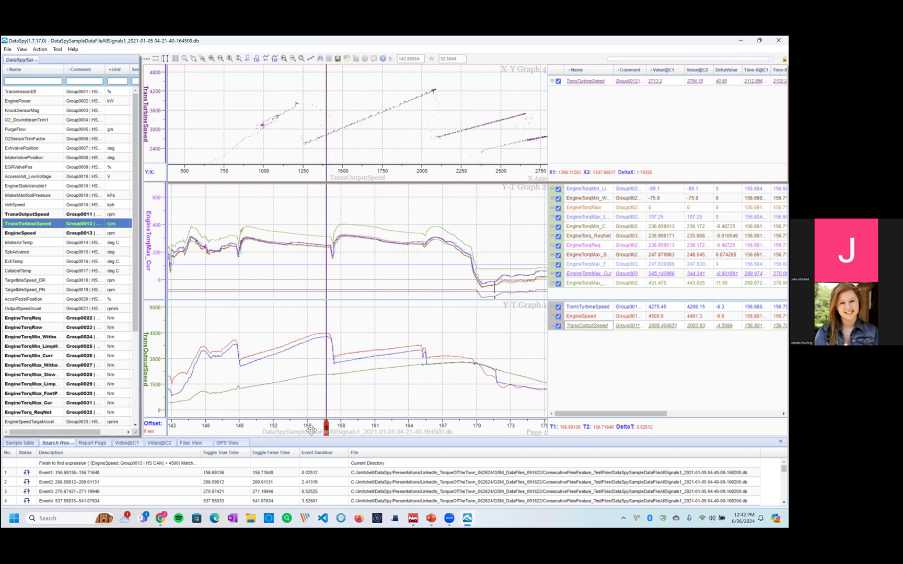
drag(389, 429, 291, 432)
scroll(290, 433, down, 2)
scroll(290, 433, down, 3)
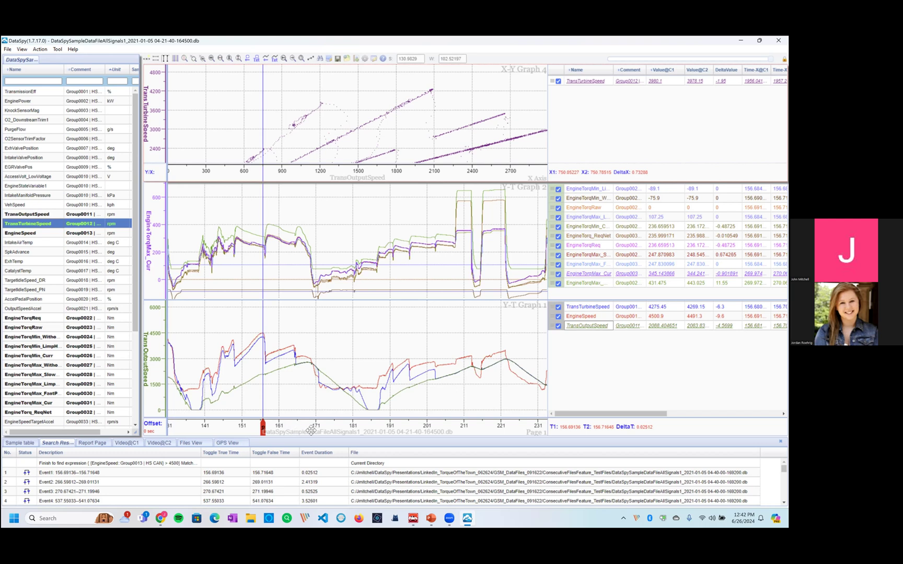
scroll(312, 430, down, 2)
drag(410, 432, 333, 432)
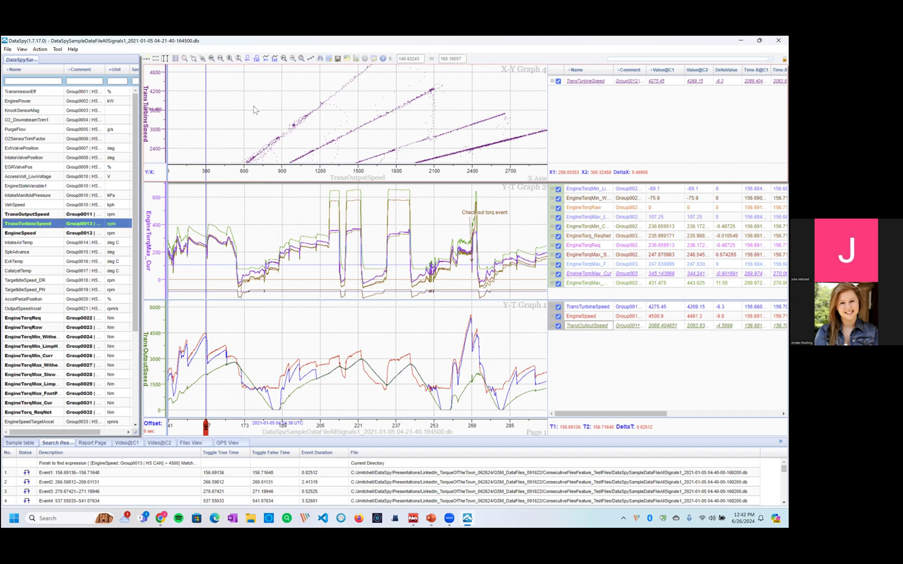
Remove the X-Y graph from the page.
right_click(229, 109)
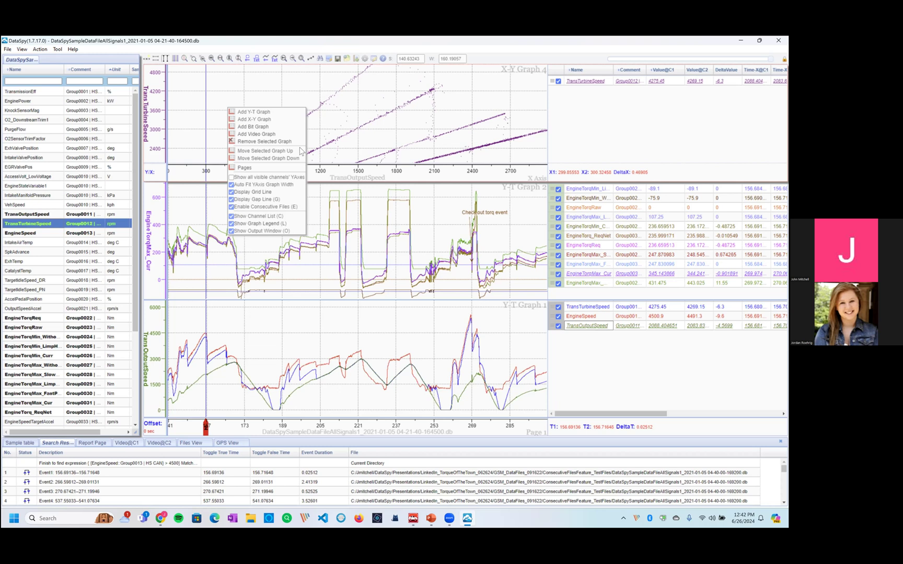
click(263, 142)
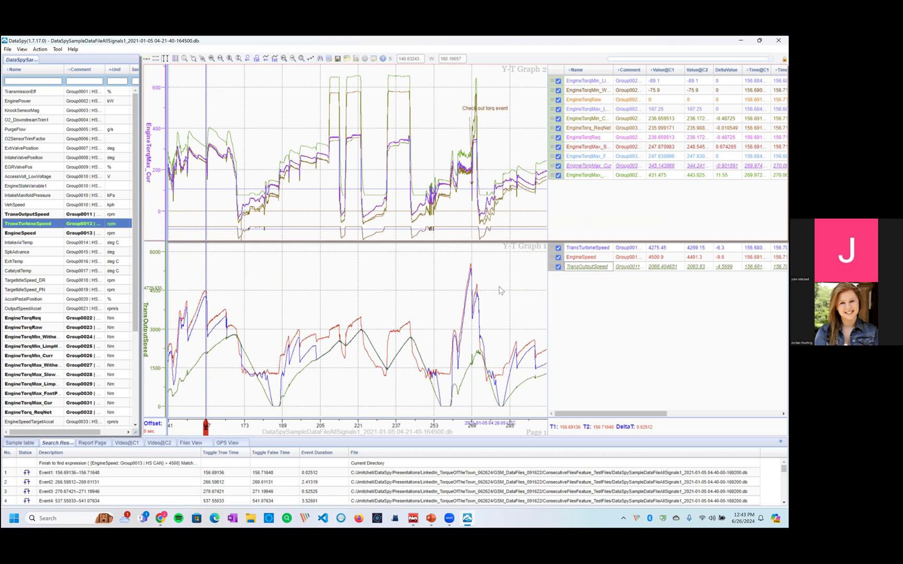
click(7, 49)
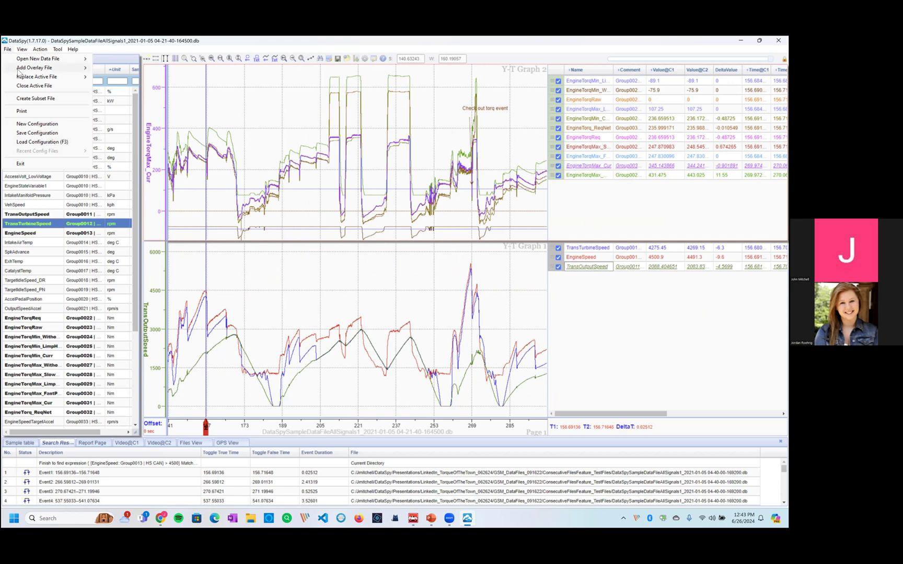
mouse_move(18, 69)
click(294, 302)
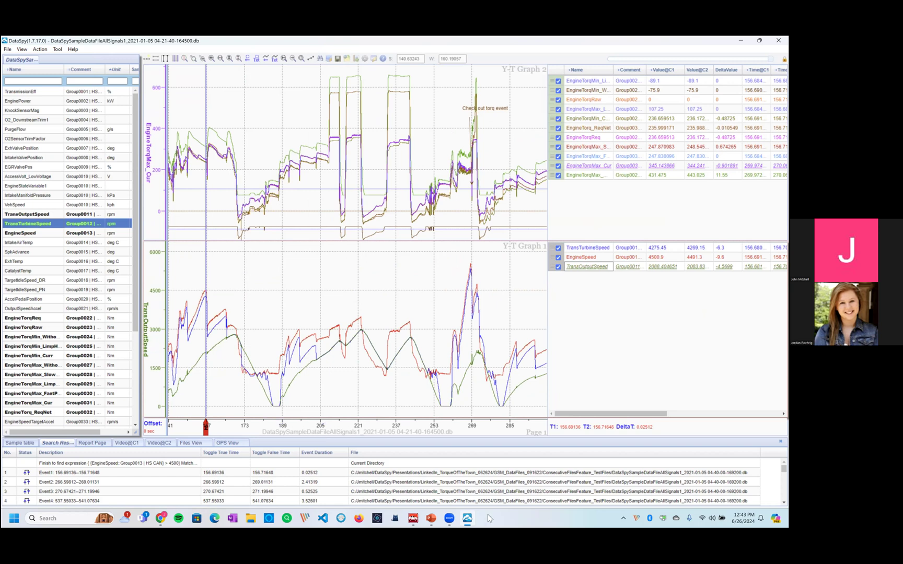
Switch to the PowerPoint presentation and advance to the slide on Auto Open Consecutive Files.
click(431, 518)
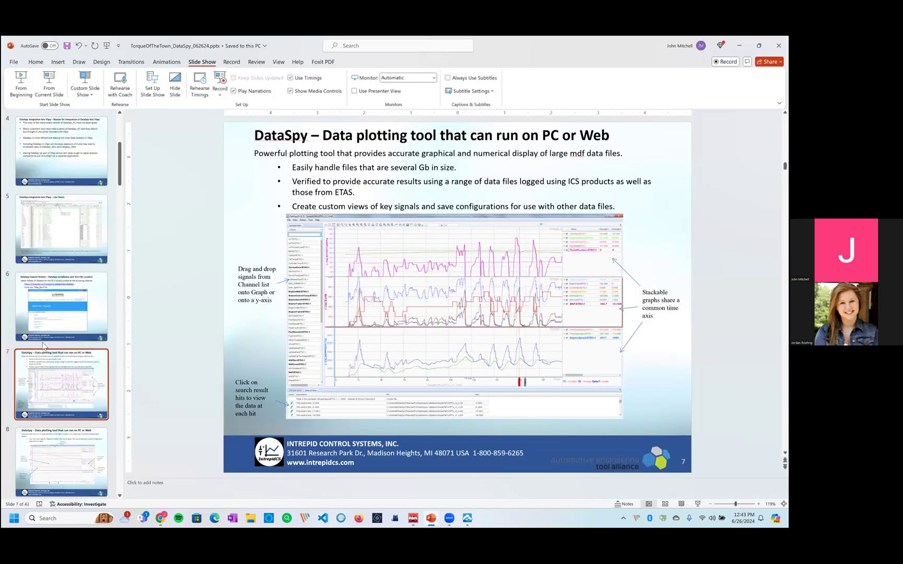
key(Down)
key(Down)
key(Down)
key(Down)
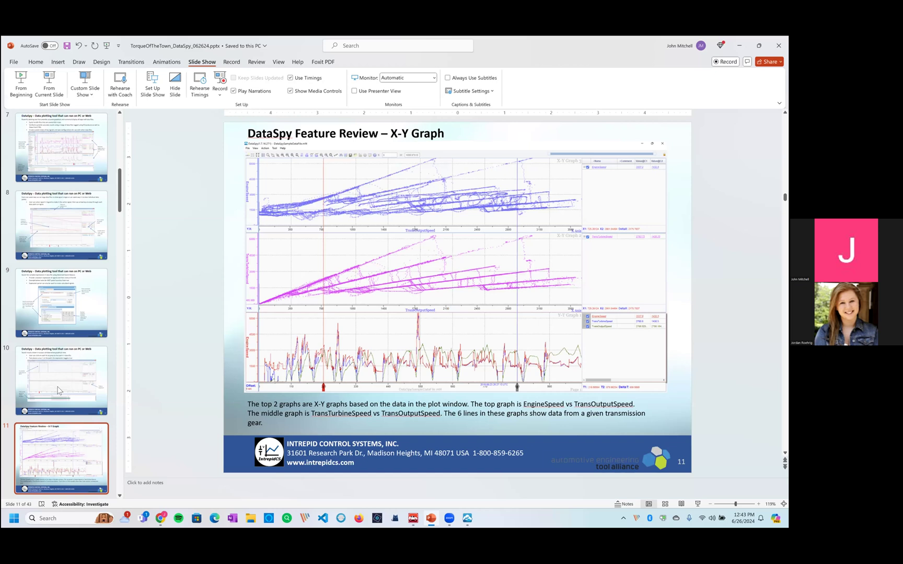
key(Down)
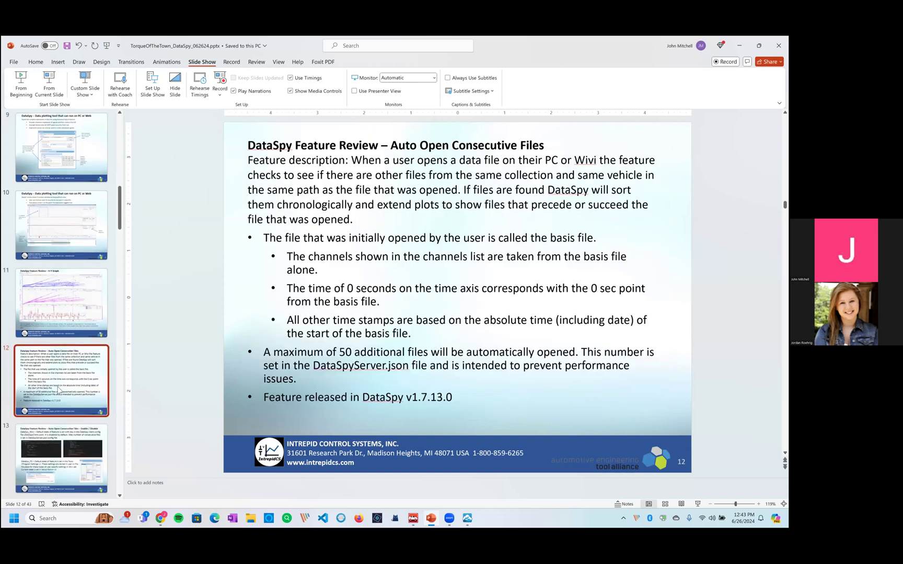
Switch back to DataSpy and set the time axis to start at 0 with a width of 1000 seconds.
click(467, 517)
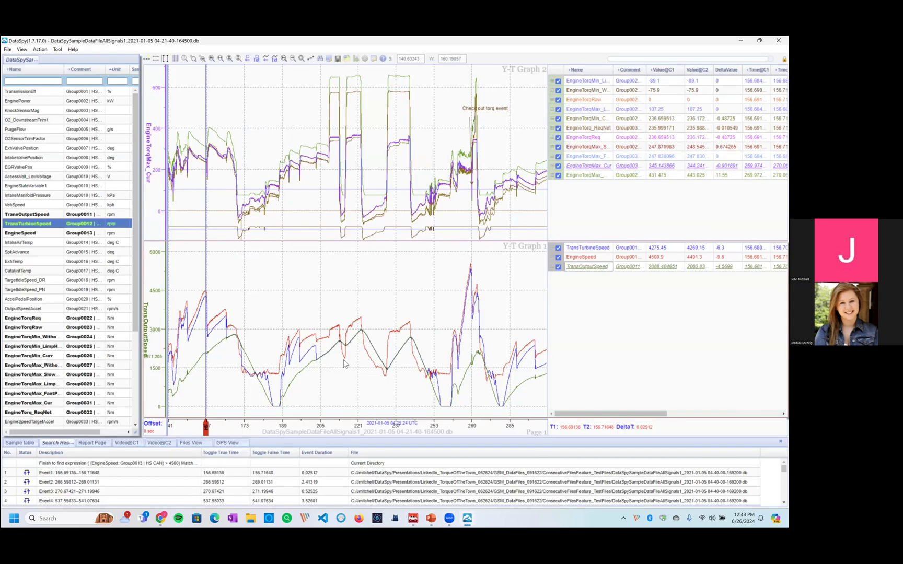
double_click(418, 61)
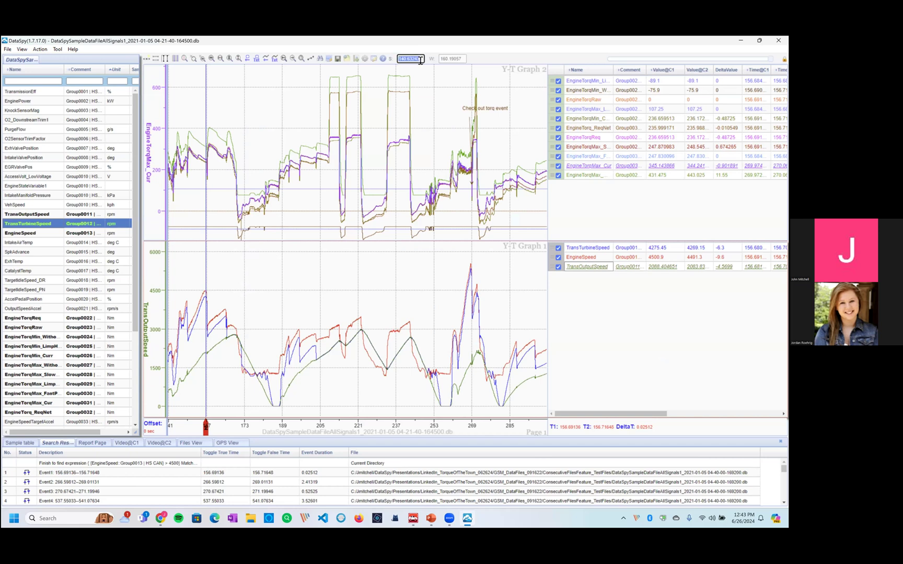
text(1)
click(463, 58)
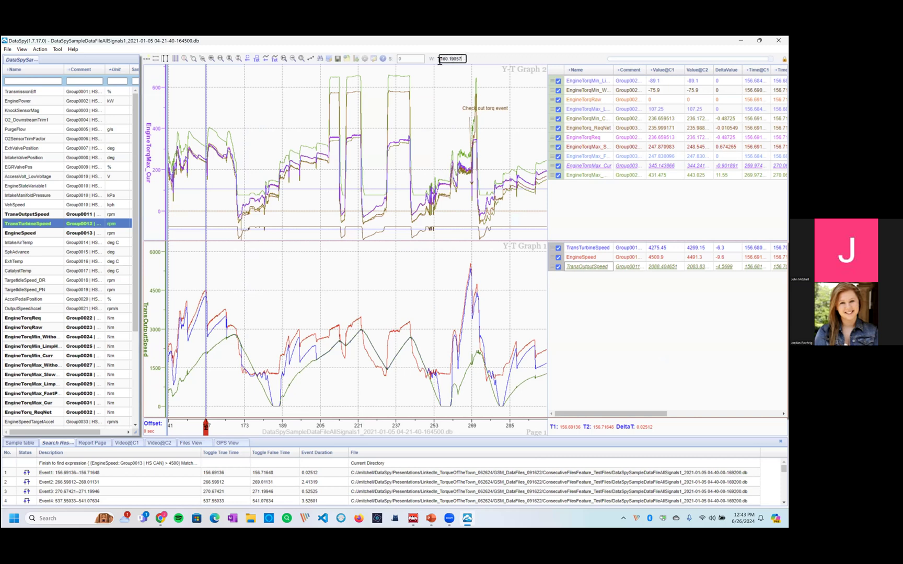
double_click(445, 61)
text(1000)
key(Return)
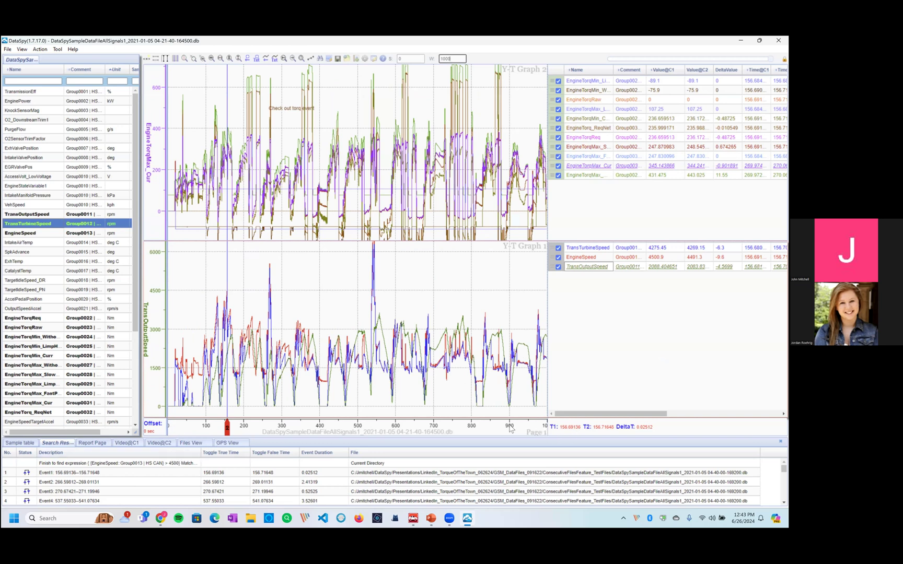
Place the two cursors on the graphs at about 390 s and 797 s.
click(316, 305)
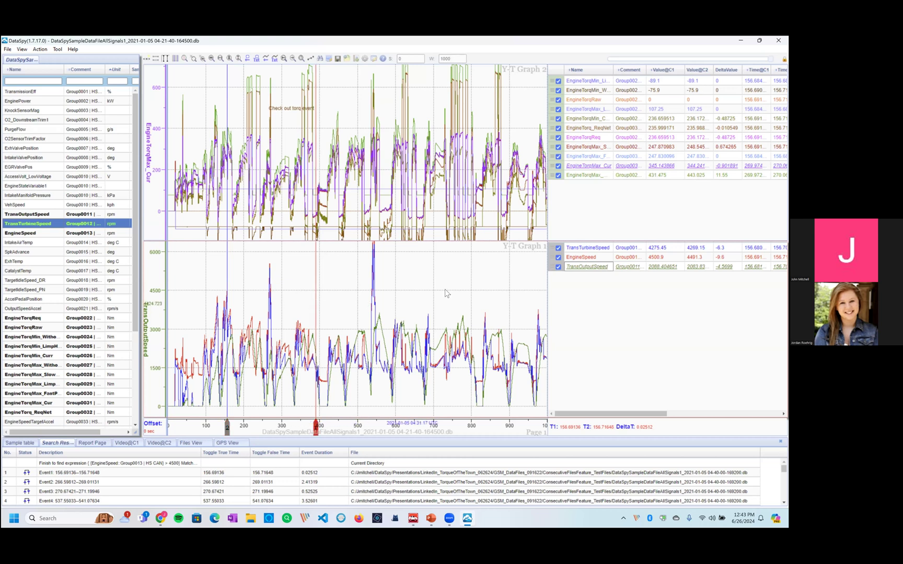
click(470, 294)
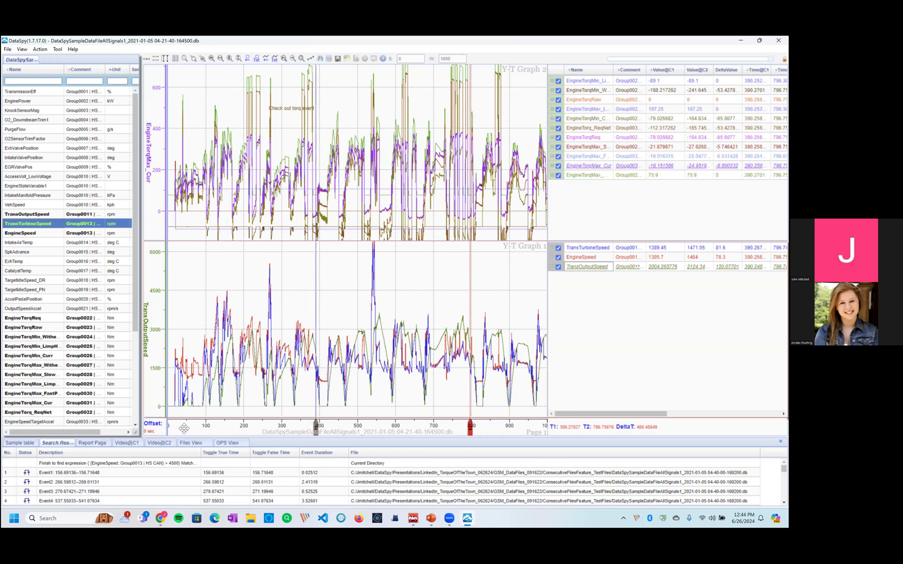
Extend the time axis to about 1562 s and fit the vertical scales of both graphs around their signals.
scroll(176, 428, down, 1)
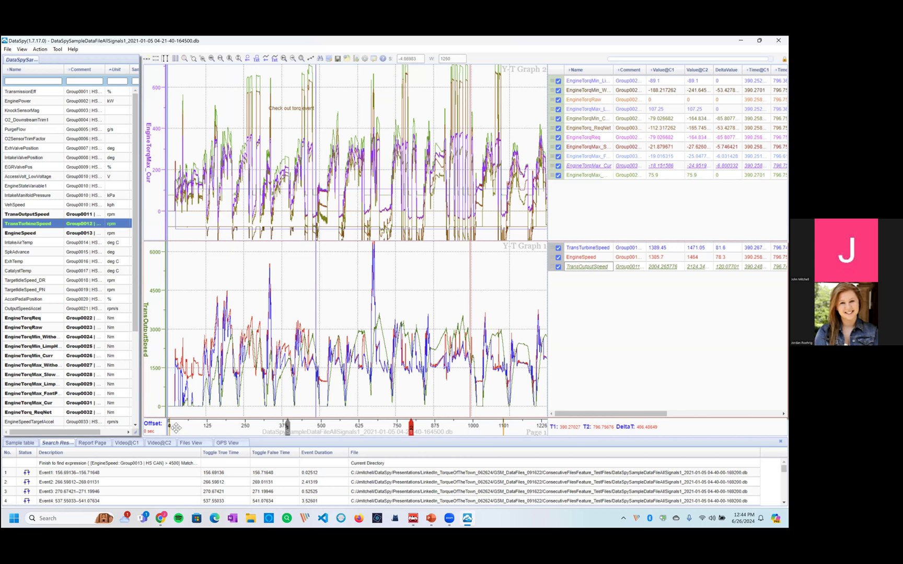
scroll(176, 428, down, 1)
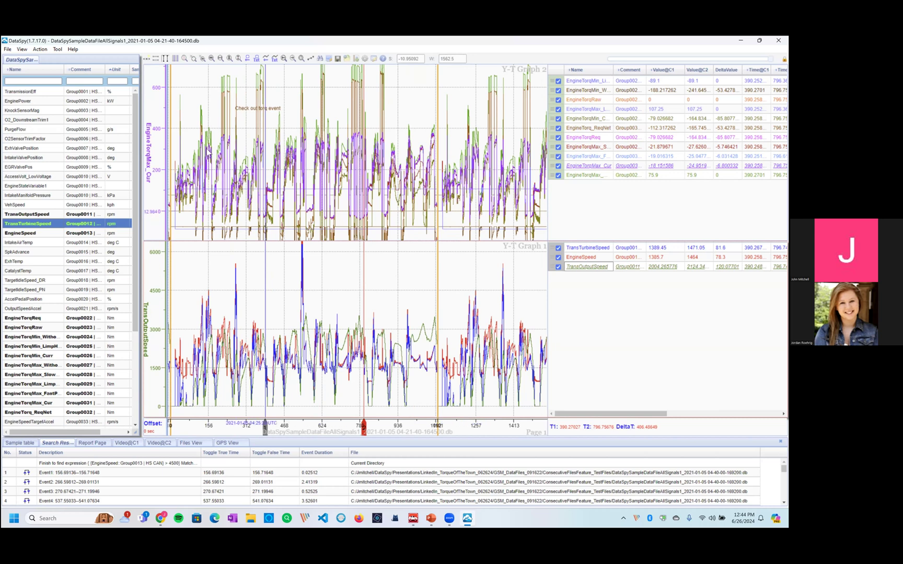
scroll(156, 135, down, 2)
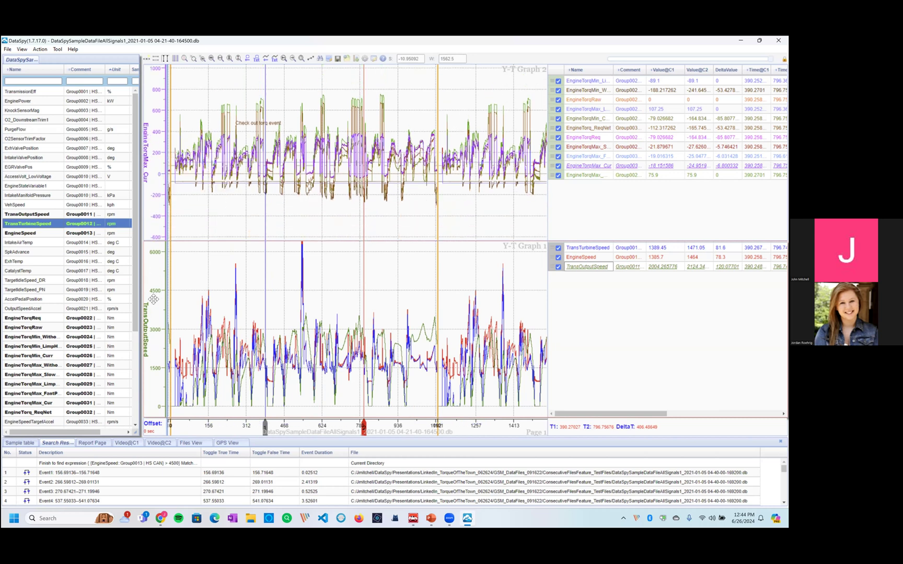
scroll(163, 354, down, 1)
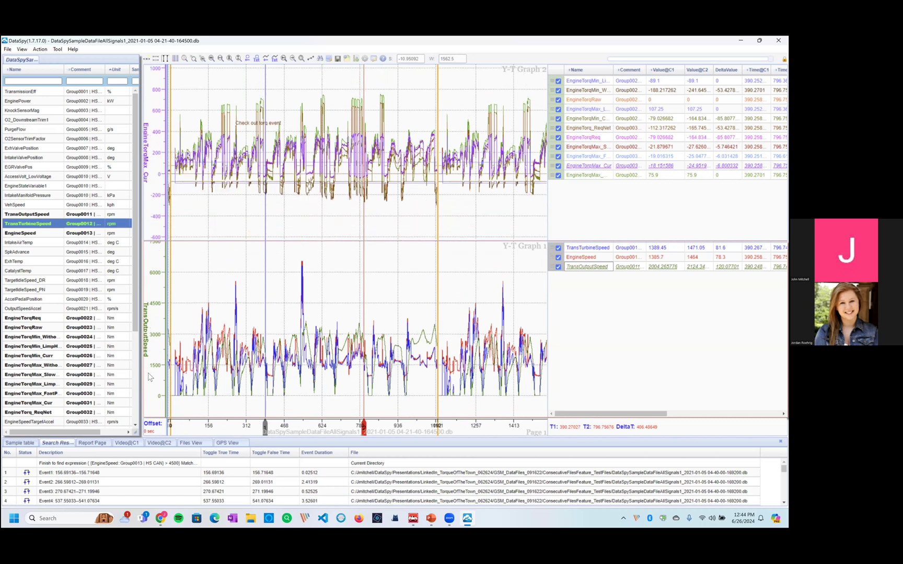
drag(158, 356, 157, 373)
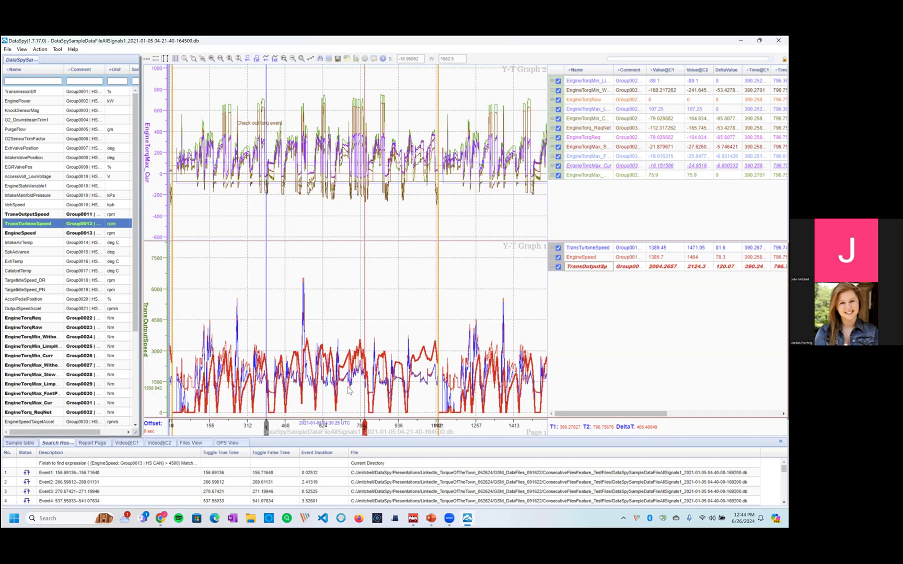
Show the list of loaded files and check the boundary marker near 1100 s for its adjoining files and time gap.
click(191, 443)
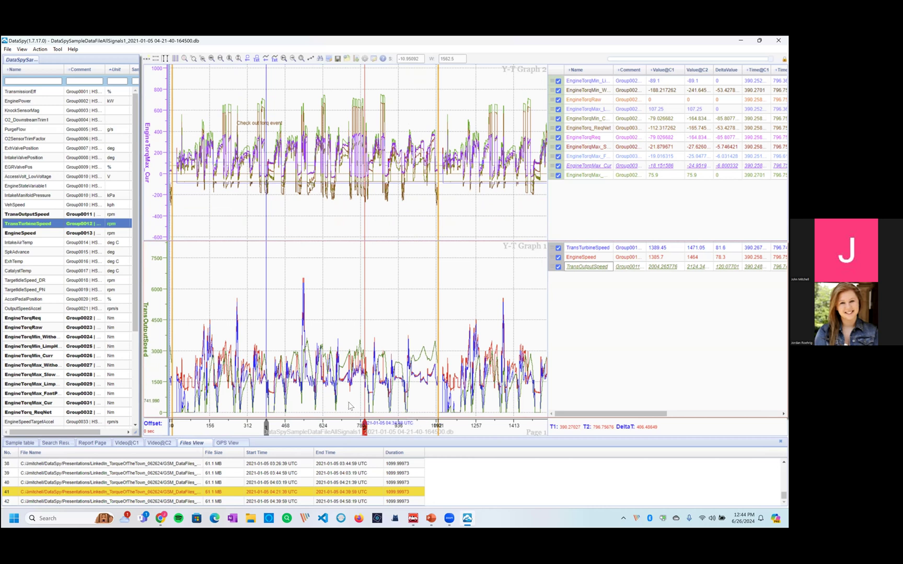
drag(418, 427, 336, 412)
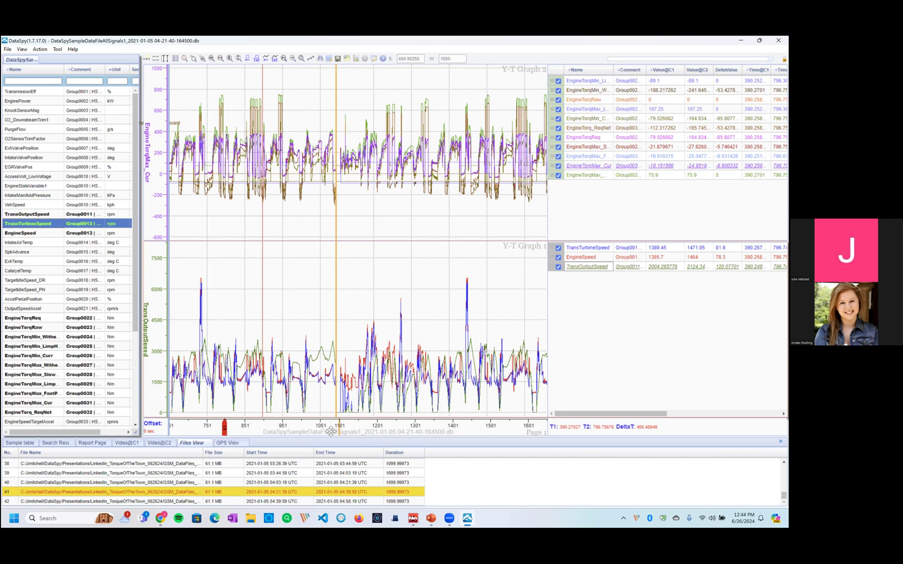
scroll(335, 429, up, 2)
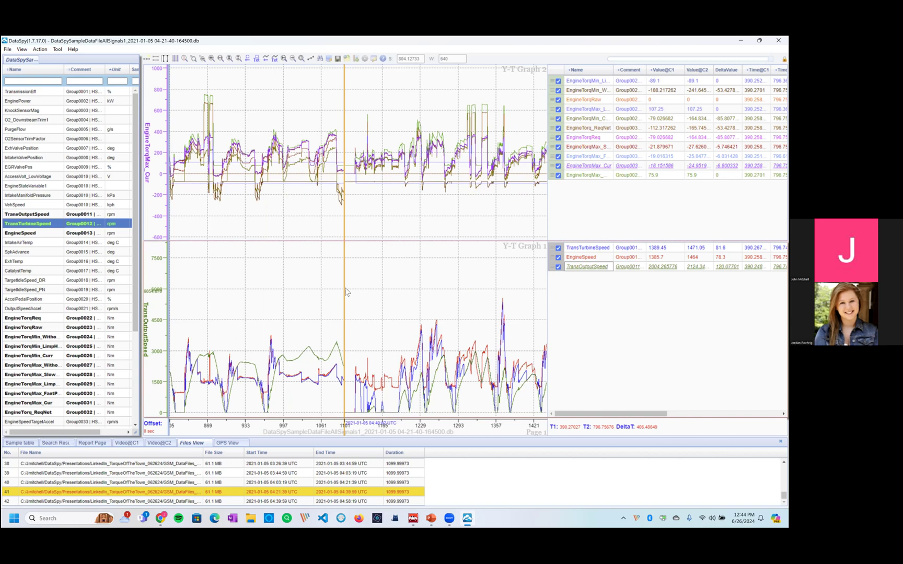
mouse_move(347, 291)
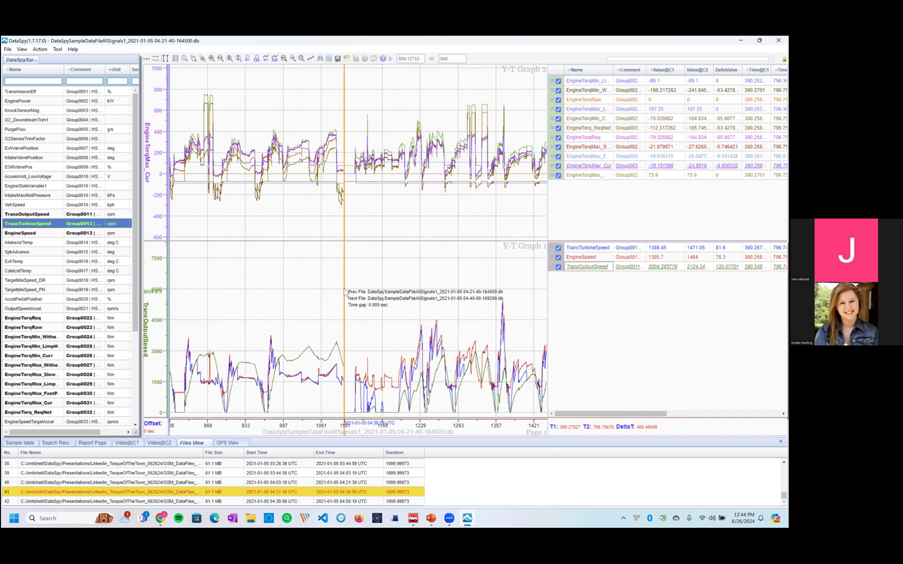
Browse forward in time through the next consecutive file up to the end of the plotted data.
drag(450, 430, 286, 428)
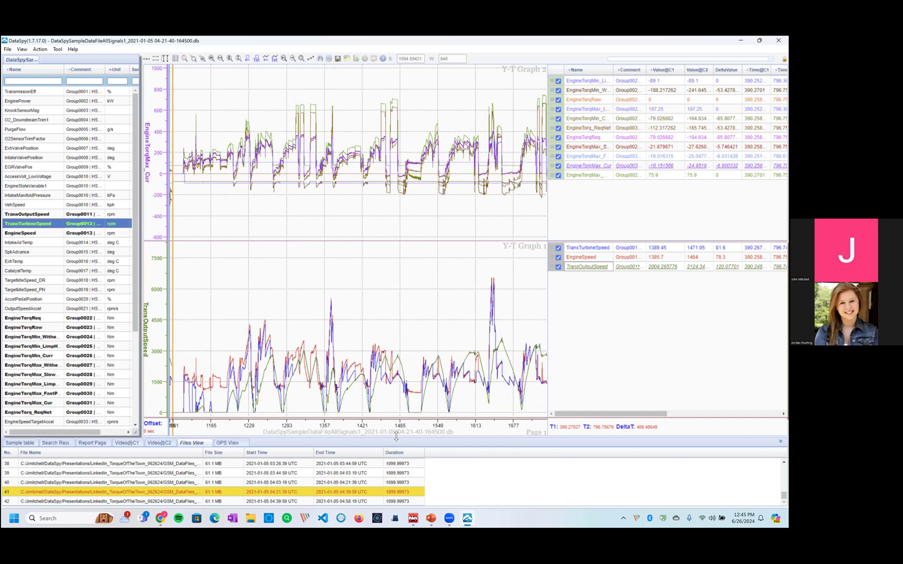
key(Right)
key(Right)
key(Right)
key(Right)
key(Right)
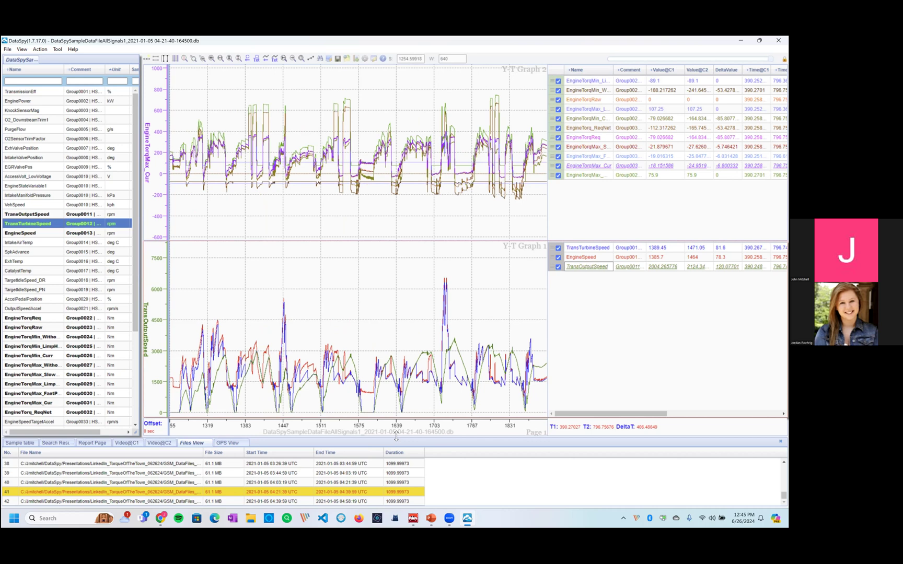
key(Right)
key(Right)
key(Right)
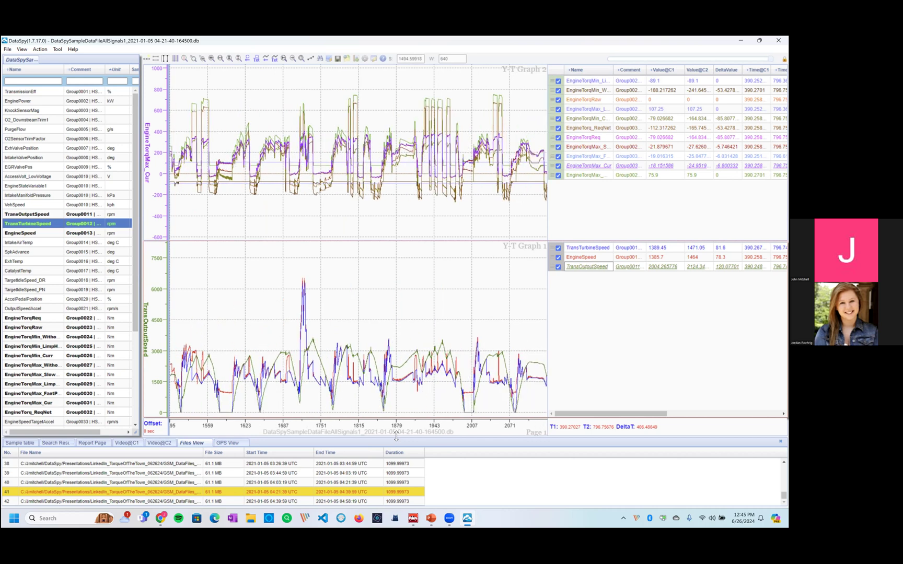
key(Right)
key(Right)
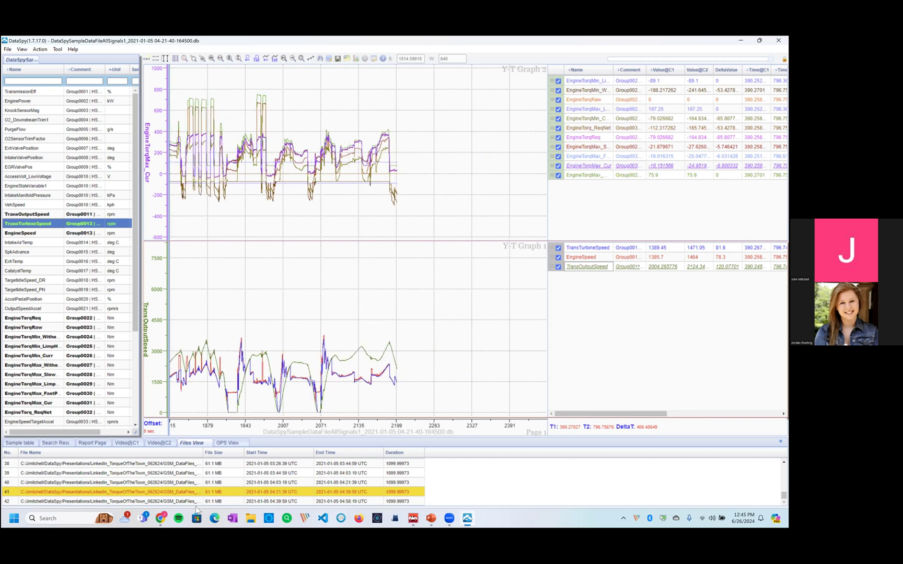
scroll(304, 427, down, 1)
scroll(303, 427, down, 2)
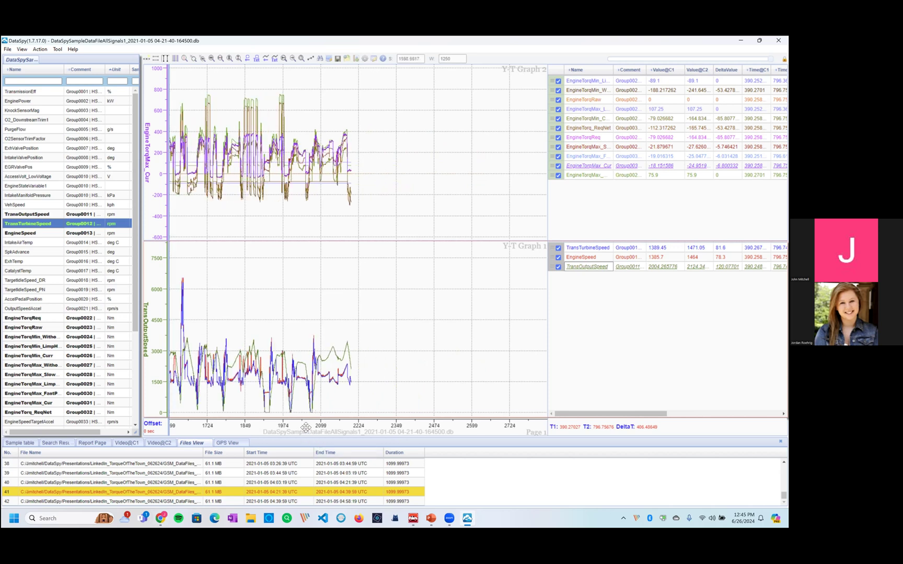
Browse back in time through the original file and the preceding one, up to the file boundary near -1100 s.
scroll(306, 428, up, 2)
drag(307, 429, 530, 428)
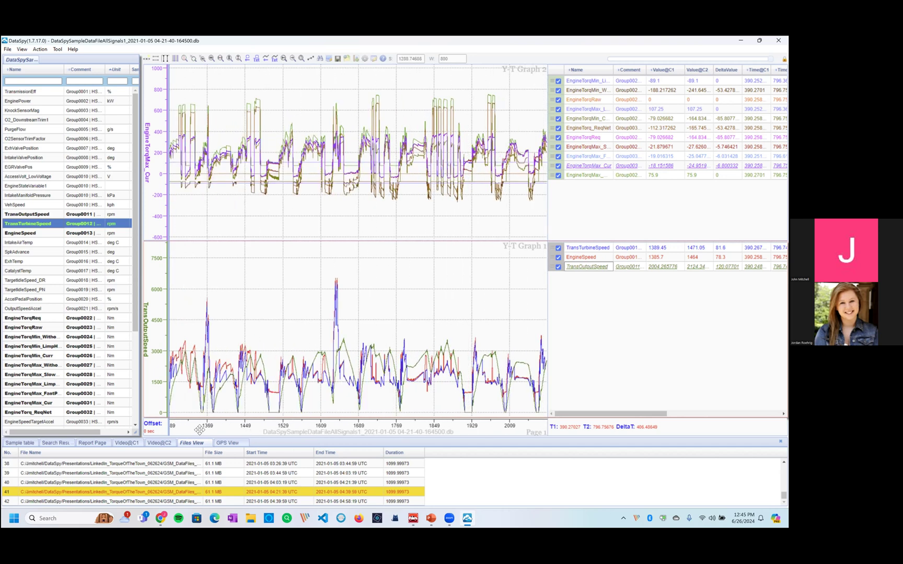
drag(199, 429, 473, 428)
drag(248, 430, 390, 429)
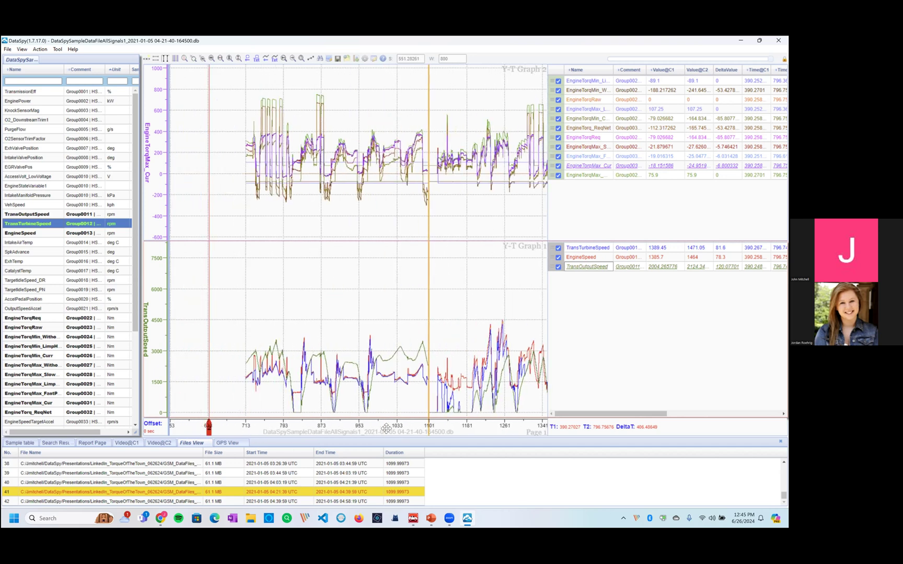
drag(239, 434, 450, 428)
drag(236, 428, 423, 434)
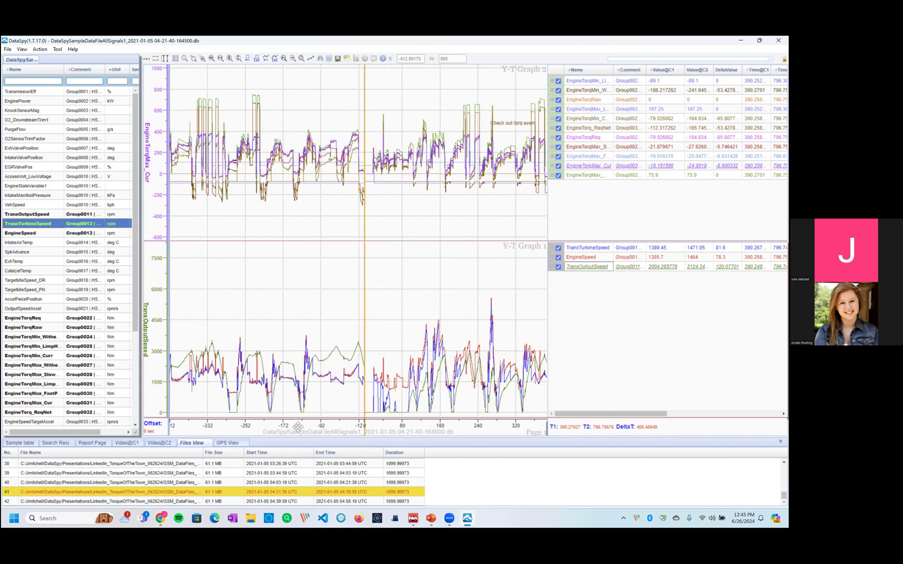
drag(298, 427, 448, 426)
drag(380, 427, 400, 428)
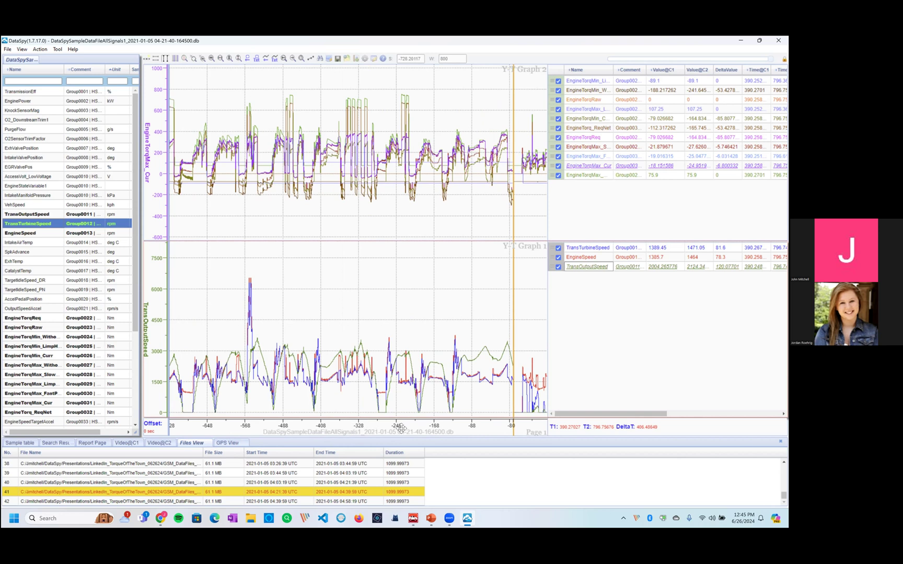
drag(272, 428, 386, 427)
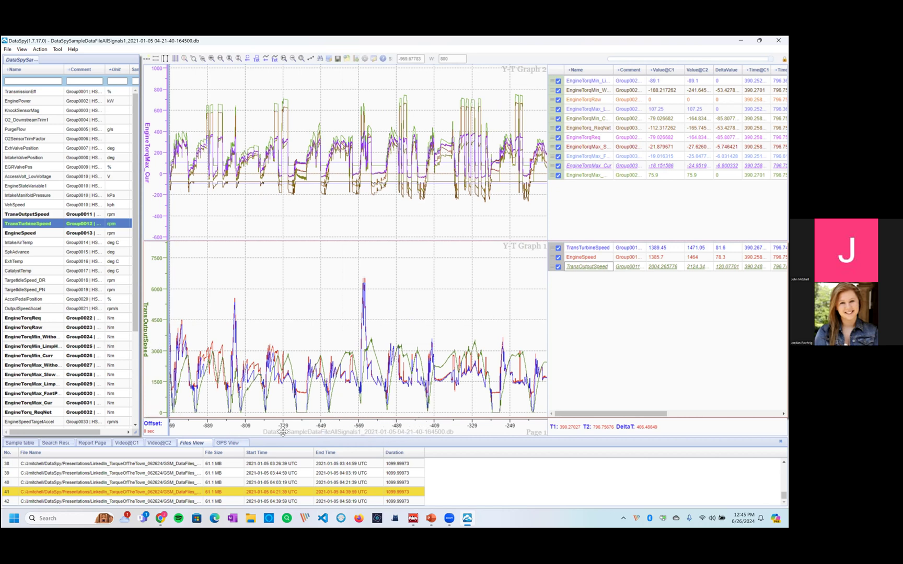
drag(272, 427, 396, 425)
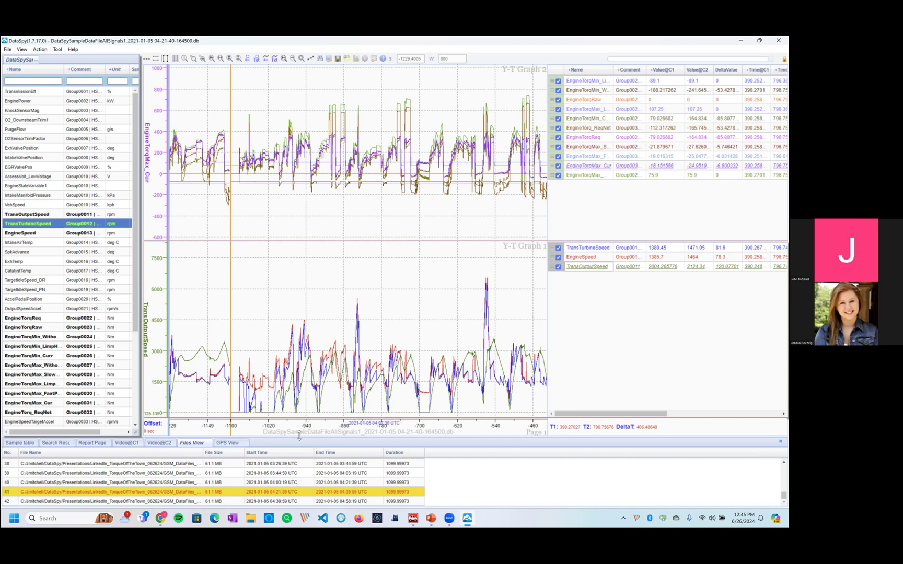
drag(288, 430, 406, 424)
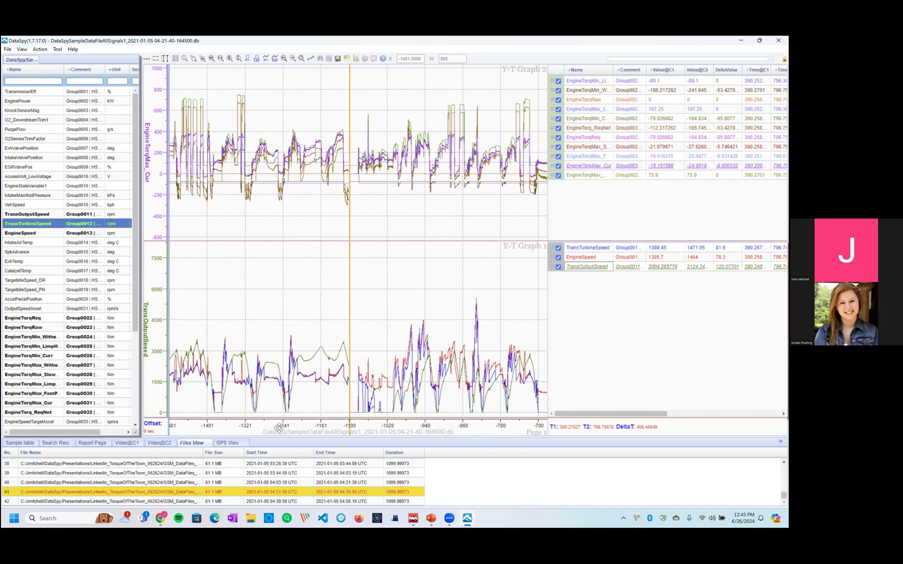
Enlarge the file list area and widen its File Name column.
drag(285, 438, 284, 292)
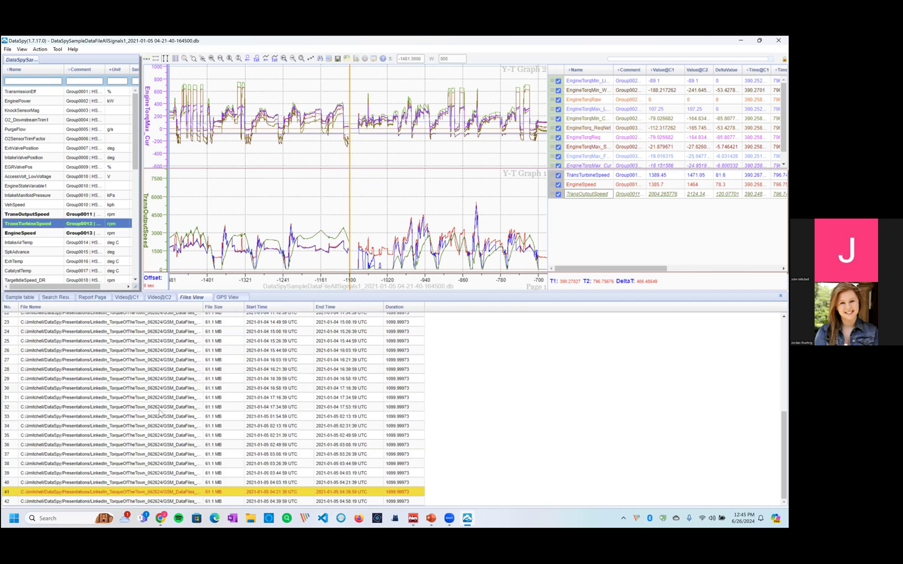
drag(202, 307, 244, 307)
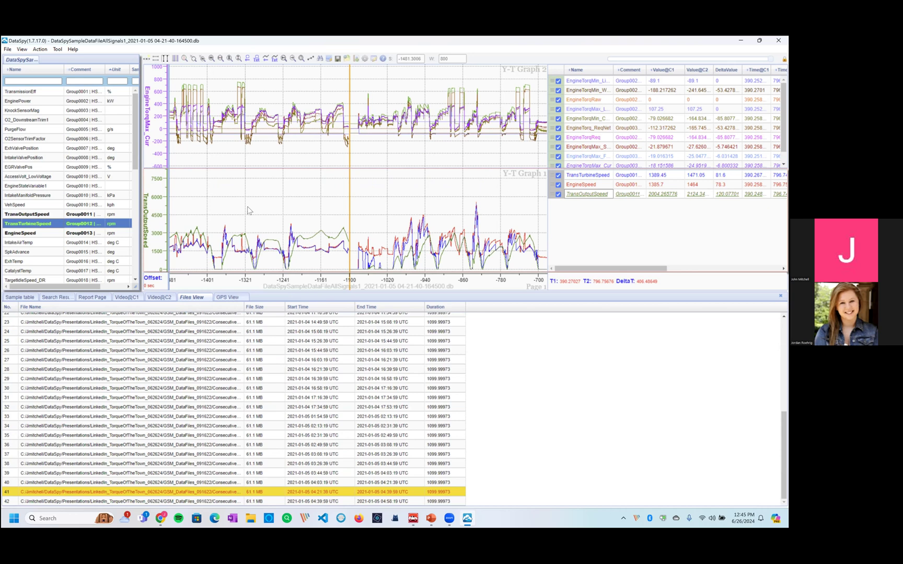
click(20, 50)
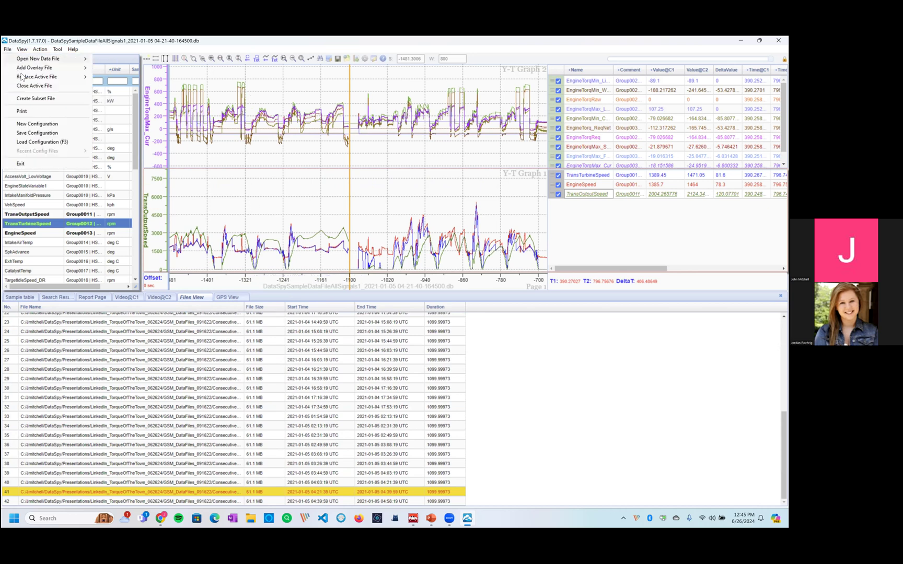
mouse_move(31, 78)
click(115, 77)
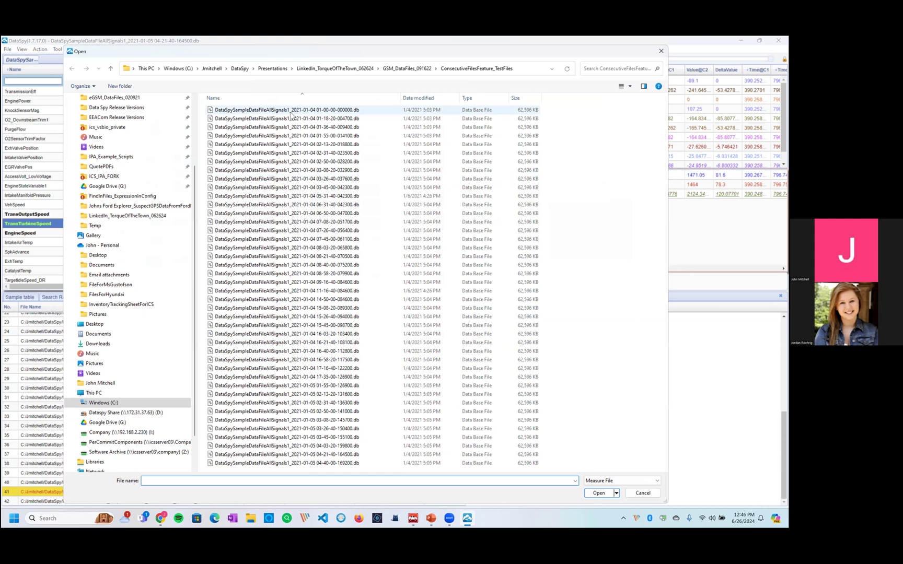
double_click(290, 112)
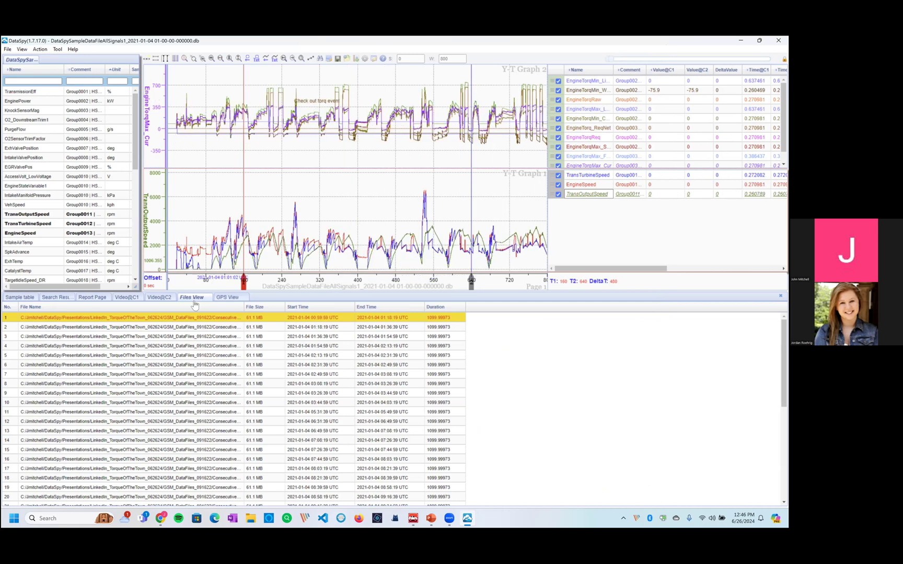
Shrink the file list area to enlarge the graphs, and extend the time axis to about 8313 s across several consecutive files.
drag(179, 278, 214, 362)
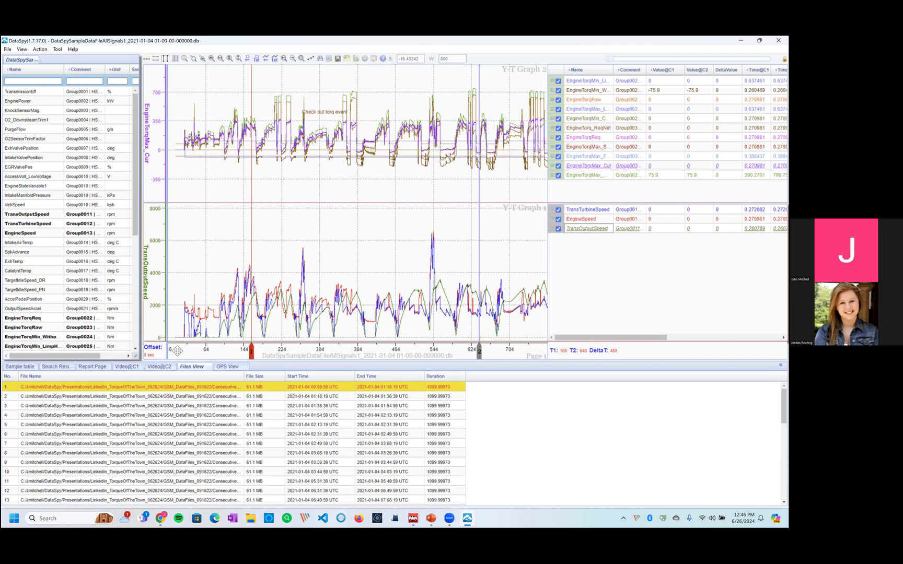
scroll(177, 349, down, 2)
scroll(177, 349, down, 3)
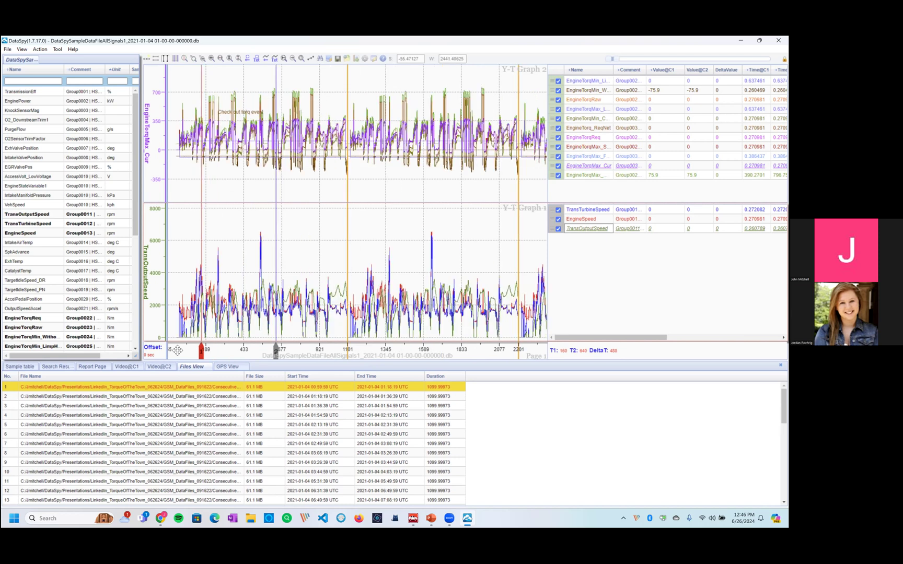
scroll(177, 350, down, 2)
scroll(177, 350, down, 2)
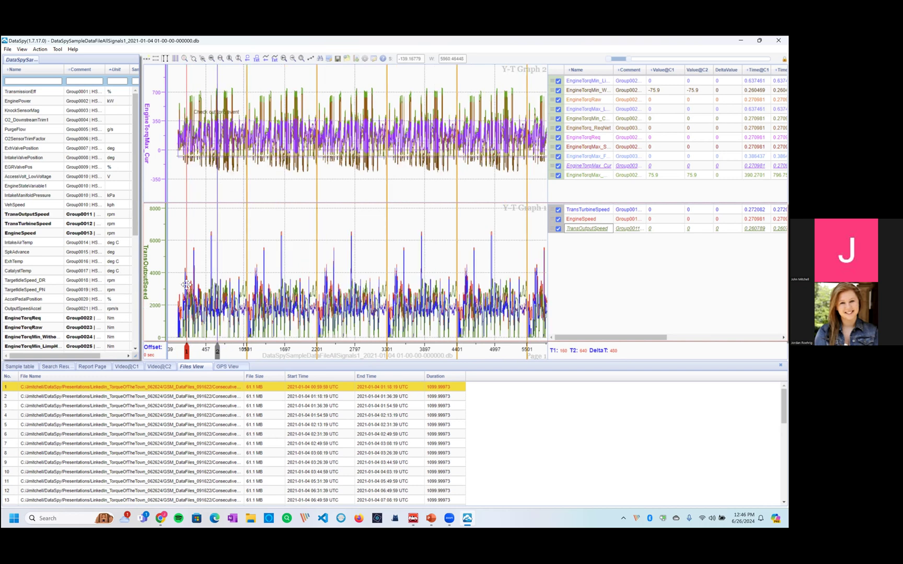
scroll(175, 354, down, 2)
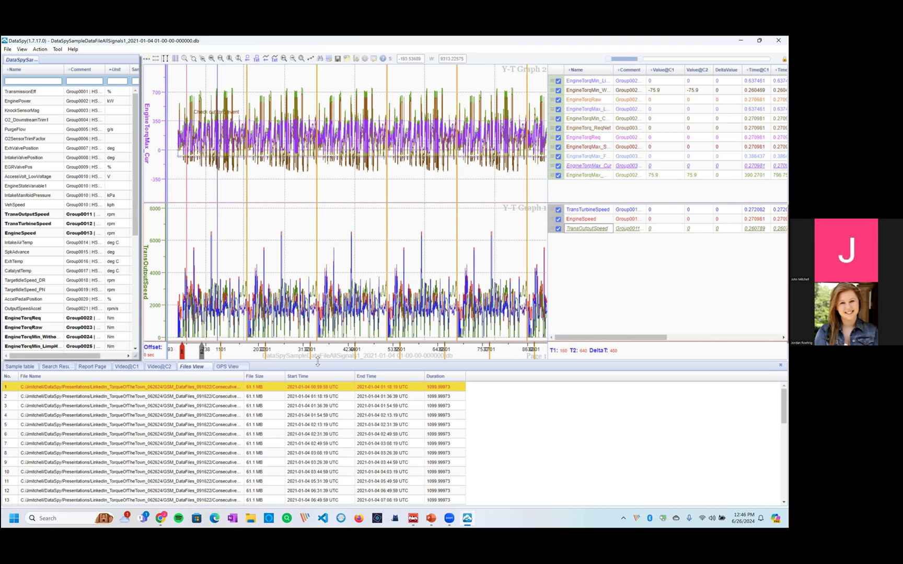
Look further along the consecutive files and examine the boundary markers for the time gap between neighbouring files.
drag(337, 354, 245, 354)
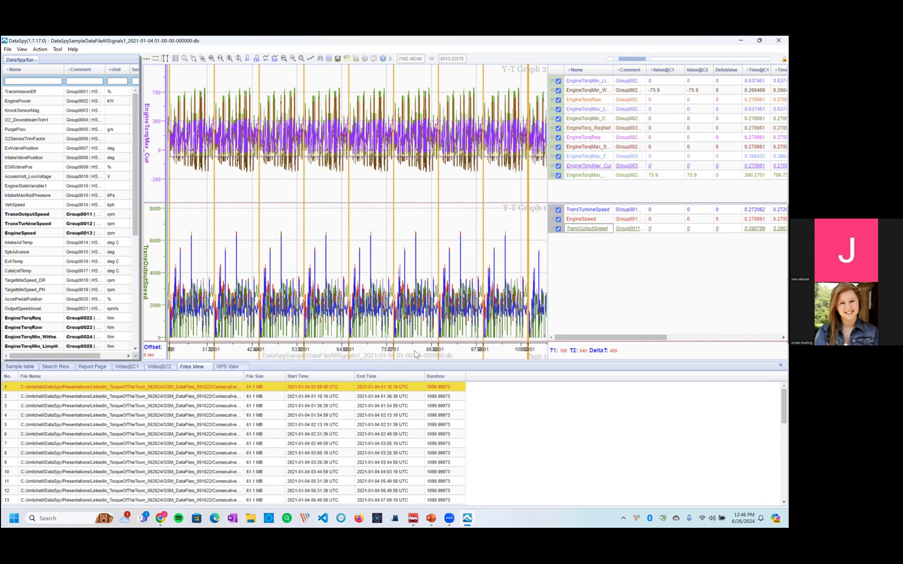
drag(381, 356, 337, 358)
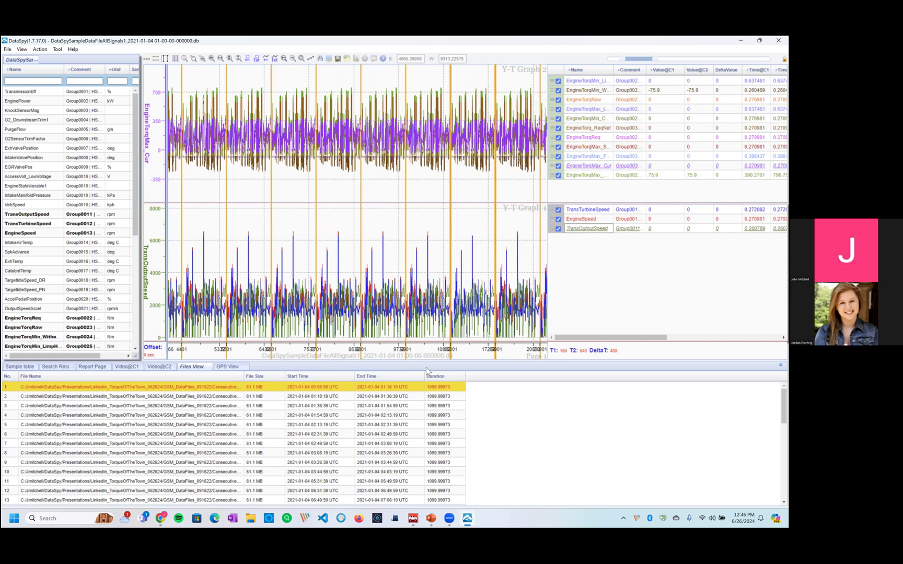
drag(430, 353, 301, 354)
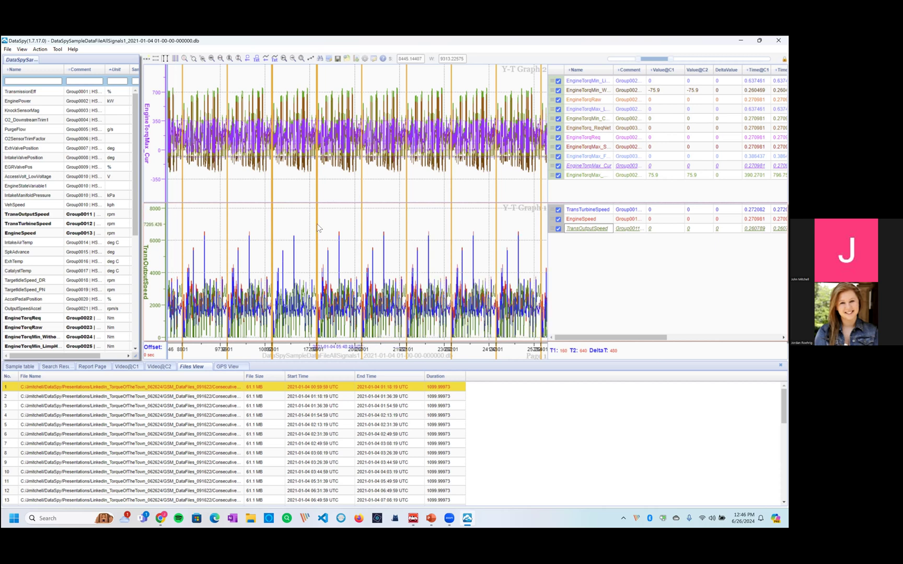
scroll(286, 353, up, 3)
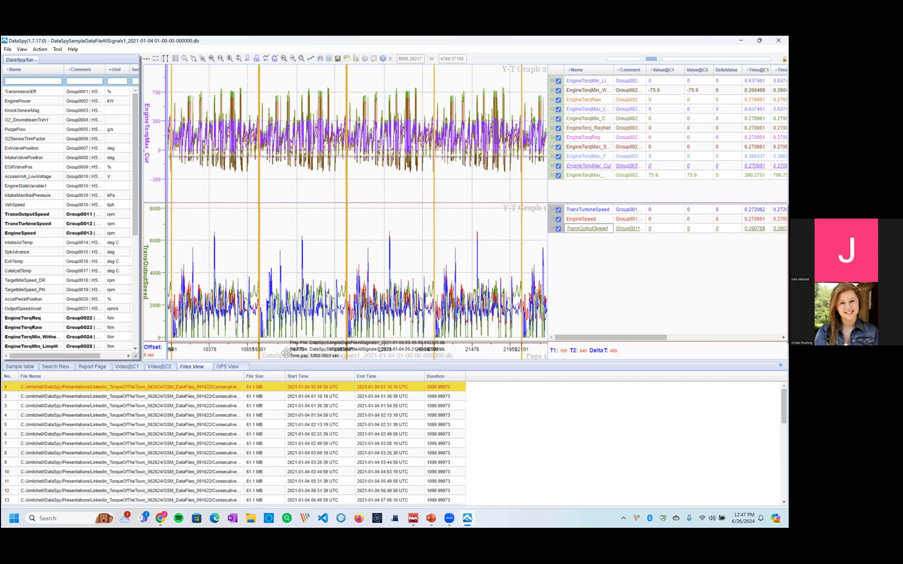
scroll(286, 352, up, 3)
drag(286, 353, 410, 354)
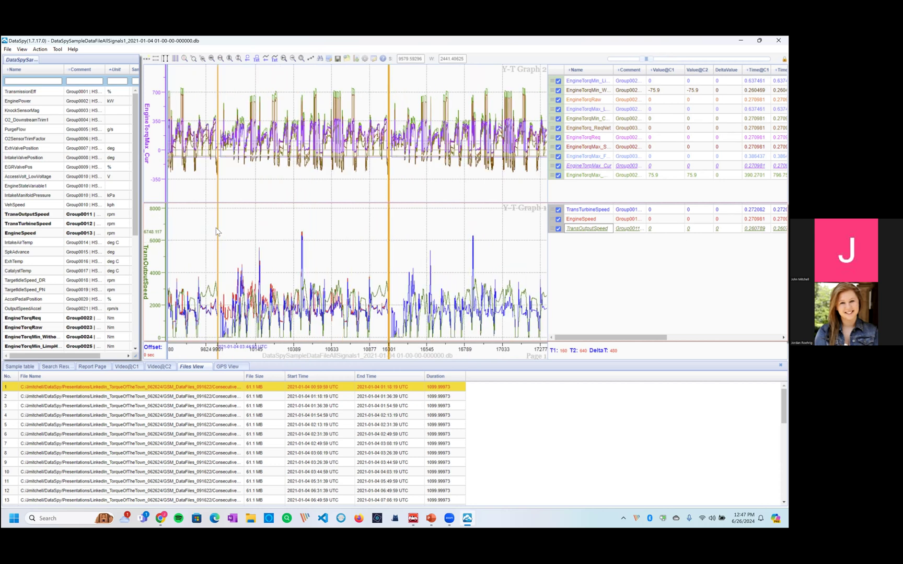
Narrow the time axis around the file boundary at about 16301 s and examine the time gap between the neighbouring files.
mouse_move(219, 226)
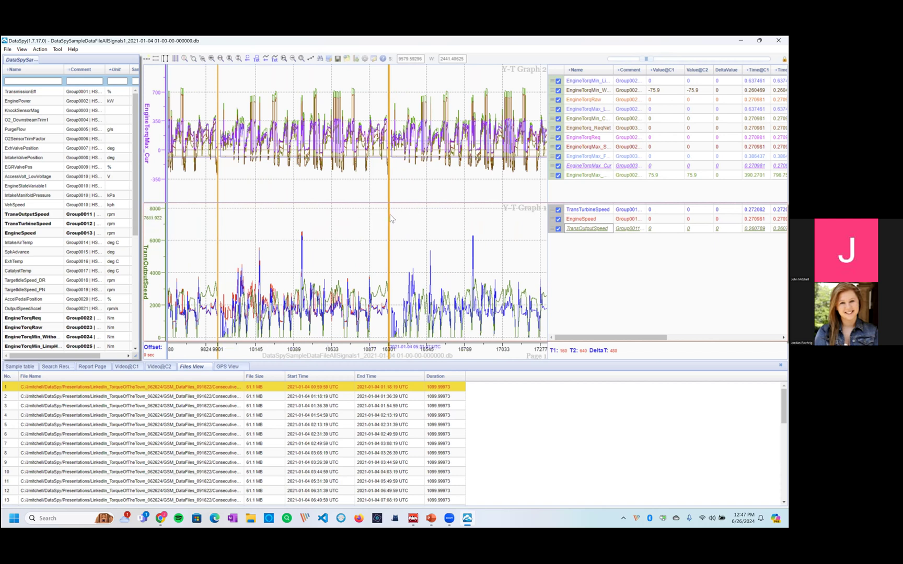
mouse_move(391, 217)
scroll(387, 351, up, 3)
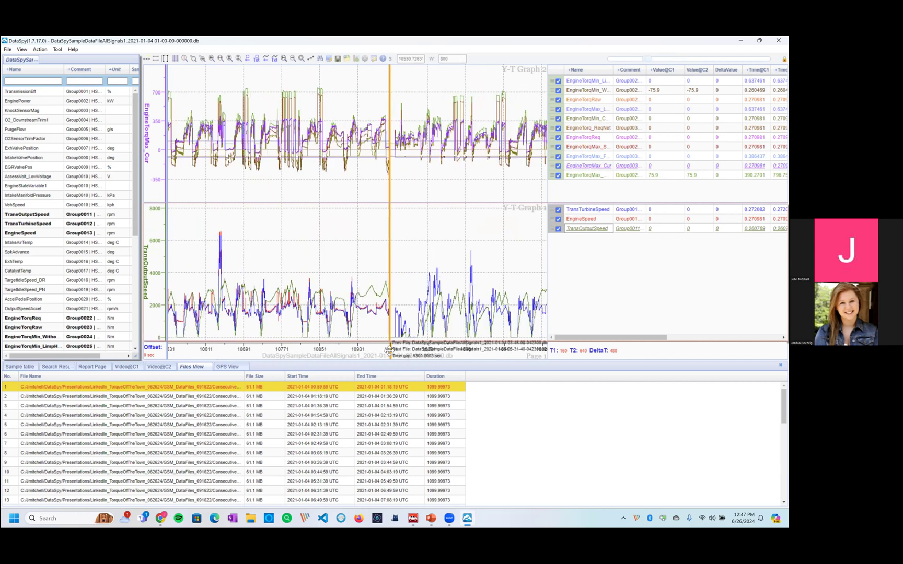
scroll(389, 351, up, 3)
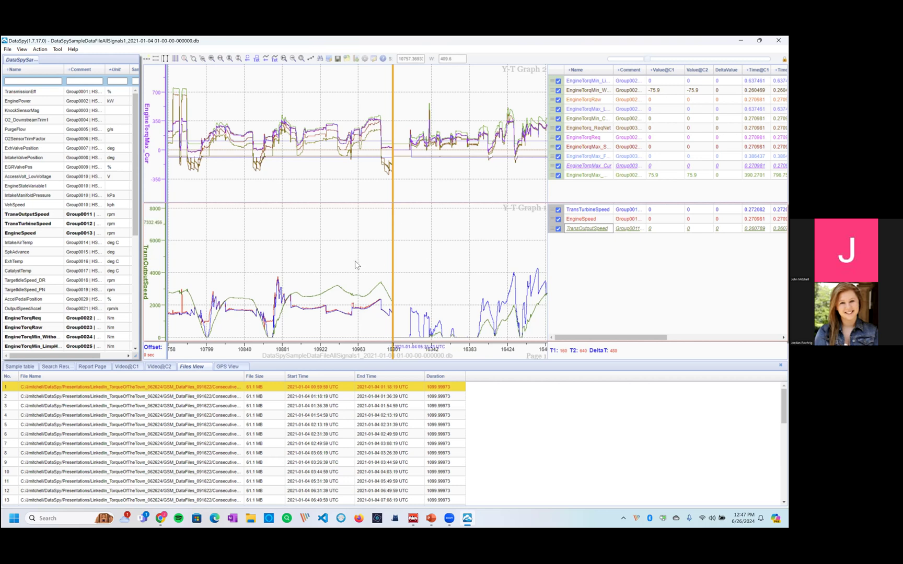
drag(407, 349, 290, 350)
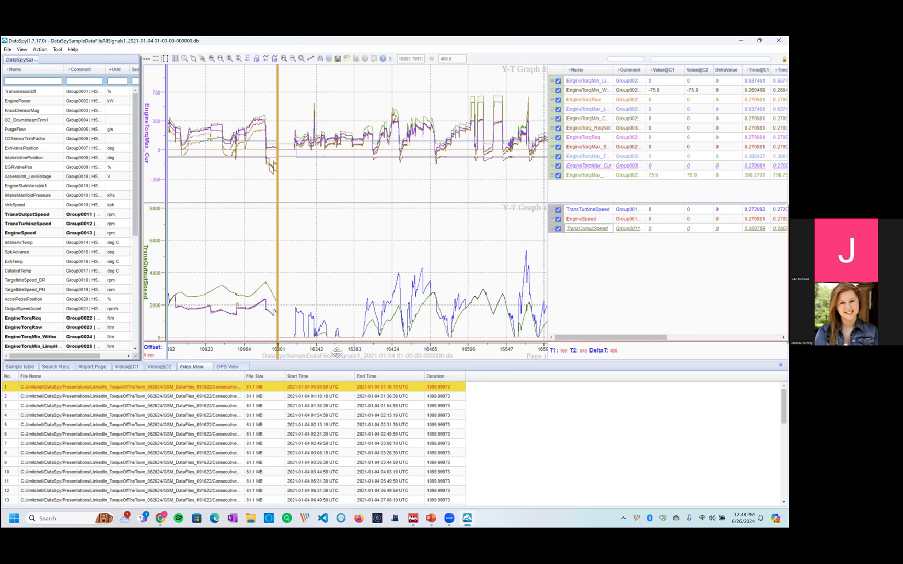
scroll(338, 352, up, 3)
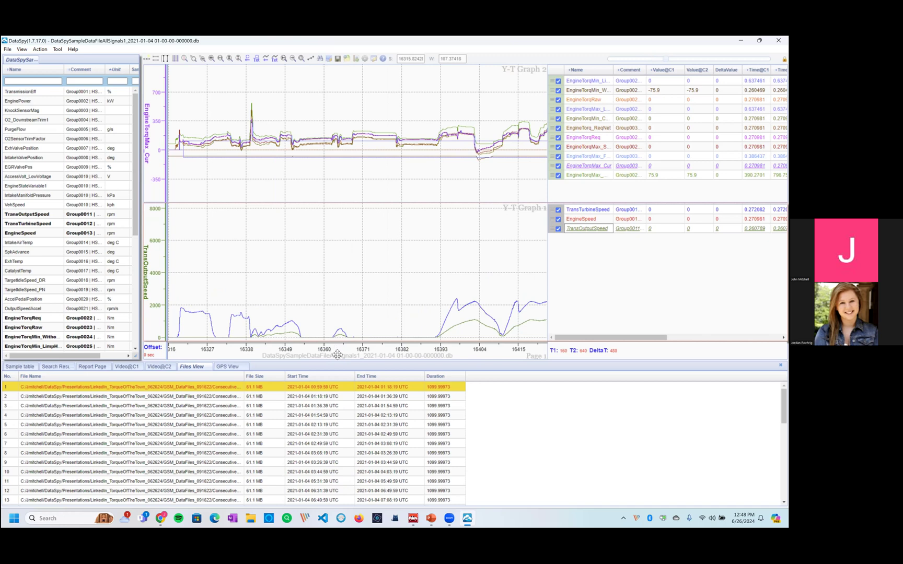
double_click(375, 386)
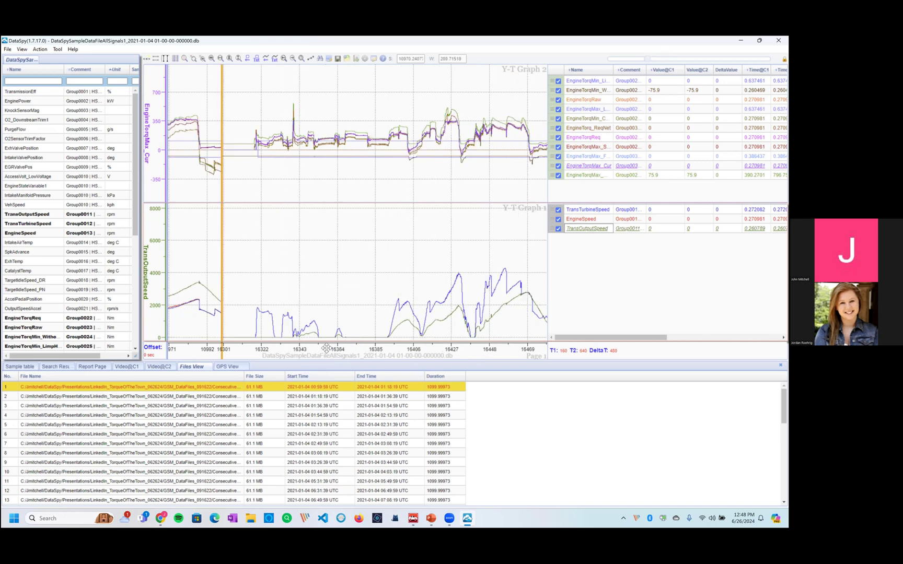
drag(329, 349, 438, 353)
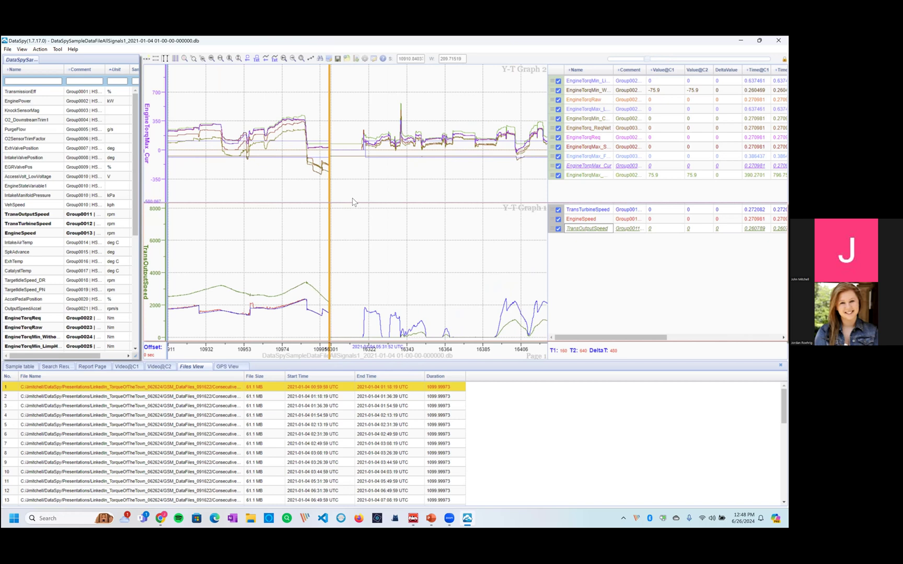
Switch to the PowerPoint presentation and go through the Auto Open Consecutive Files slides up to GPS View slide 22.
click(429, 518)
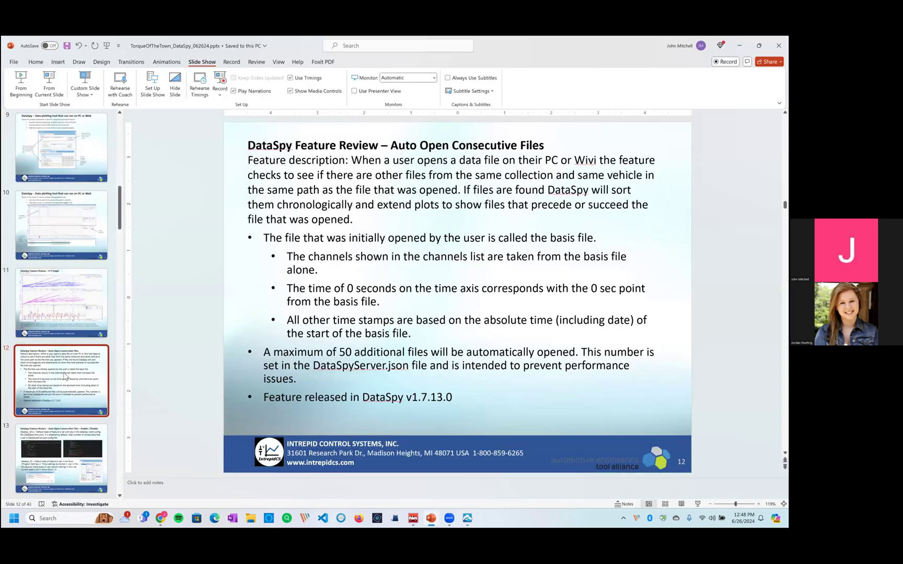
key(Down)
key(Down)
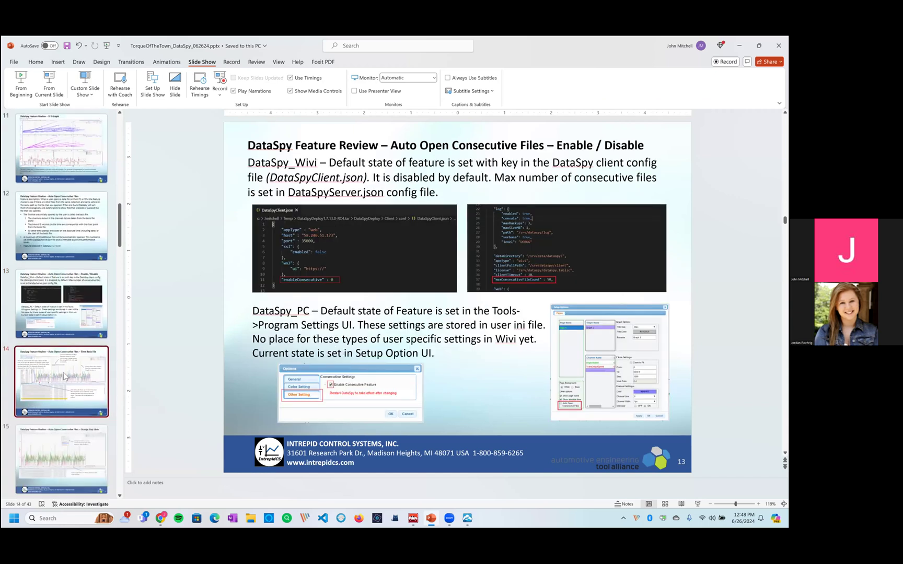
key(Down)
key(Down)
key(Down)
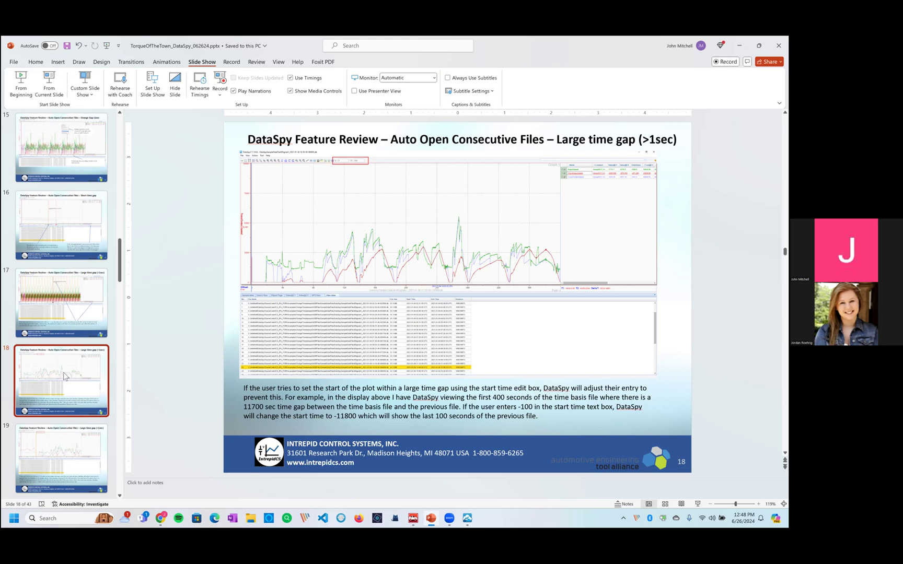
key(Down)
key(Down)
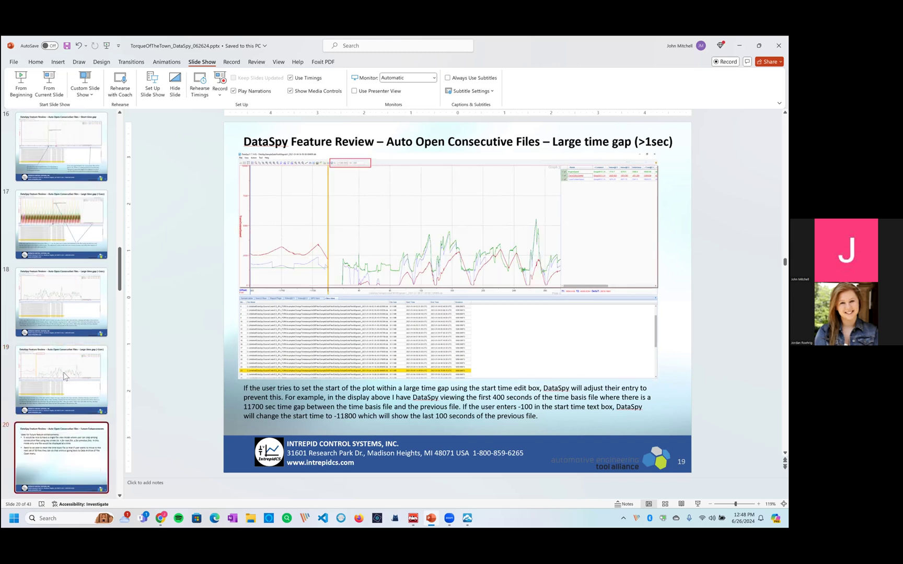
key(Down)
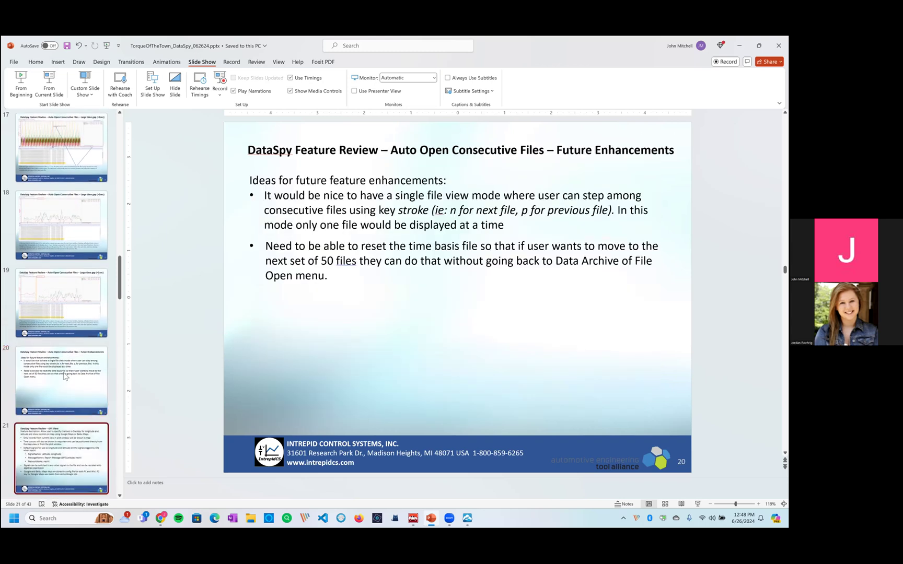
key(Down)
key(Up)
key(Down)
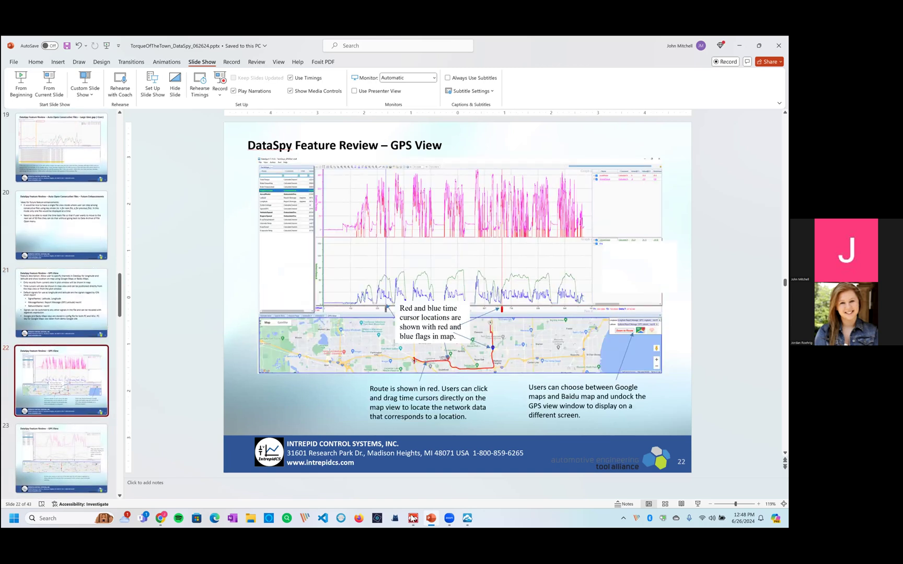
Return to DataSpy and open TechDays_GPSFile1.mdf from the GPSViewTestFiles folder as a new data file.
click(470, 518)
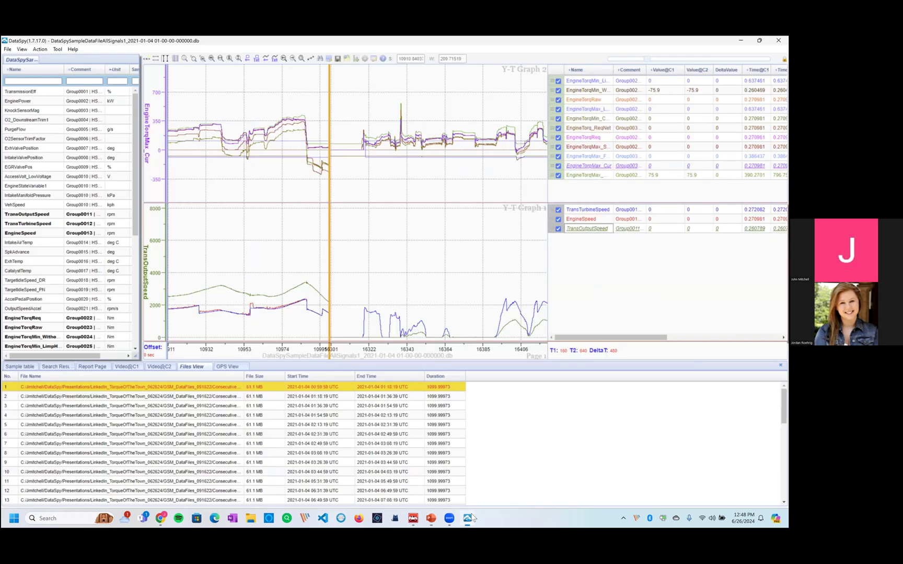
click(8, 49)
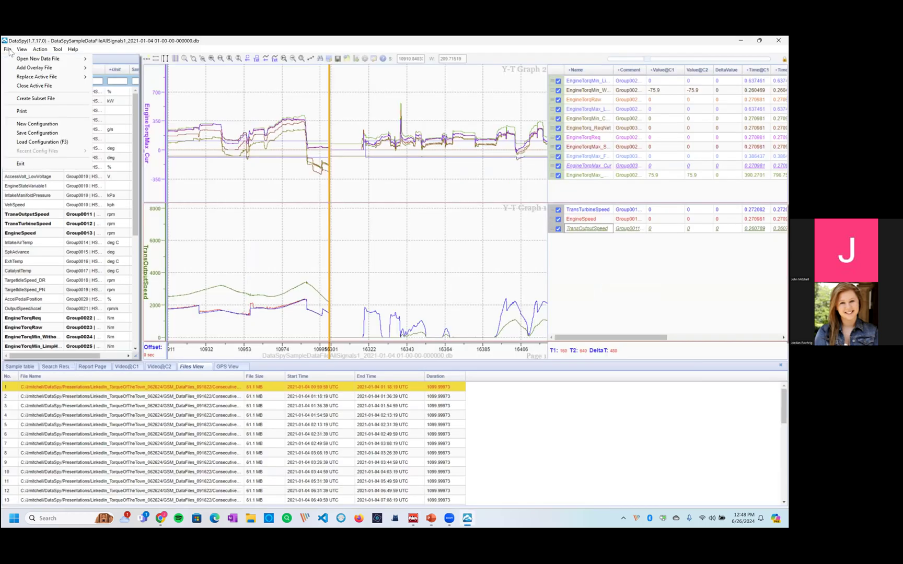
mouse_move(20, 60)
click(116, 59)
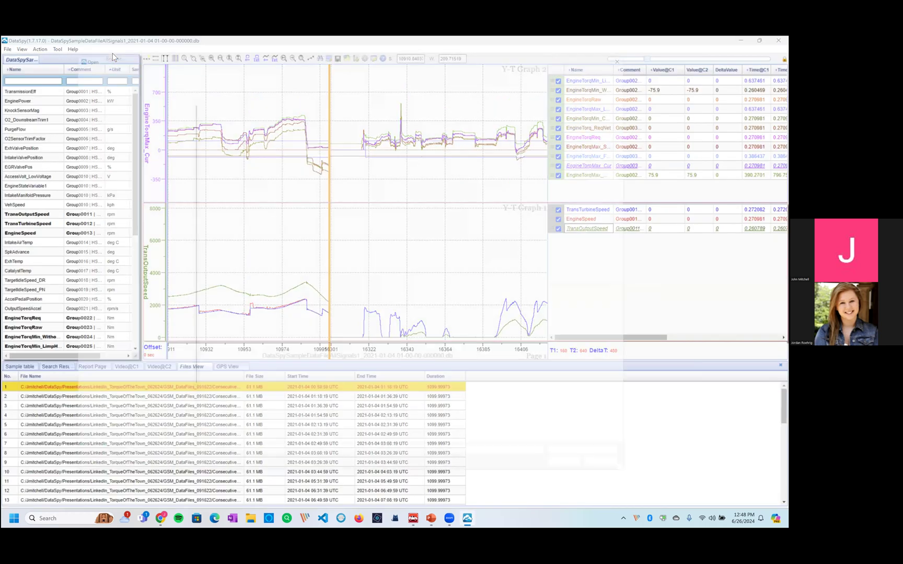
click(406, 70)
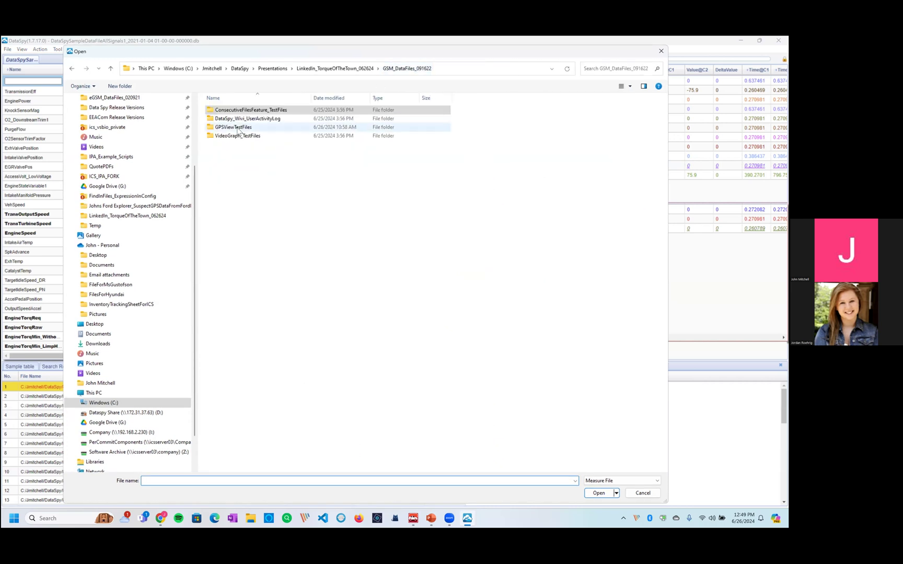
double_click(239, 130)
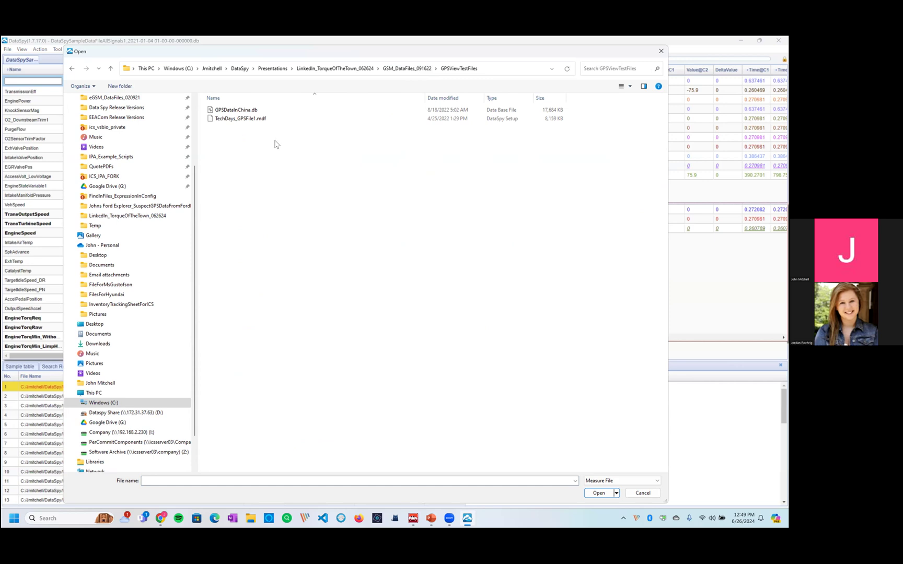
double_click(234, 119)
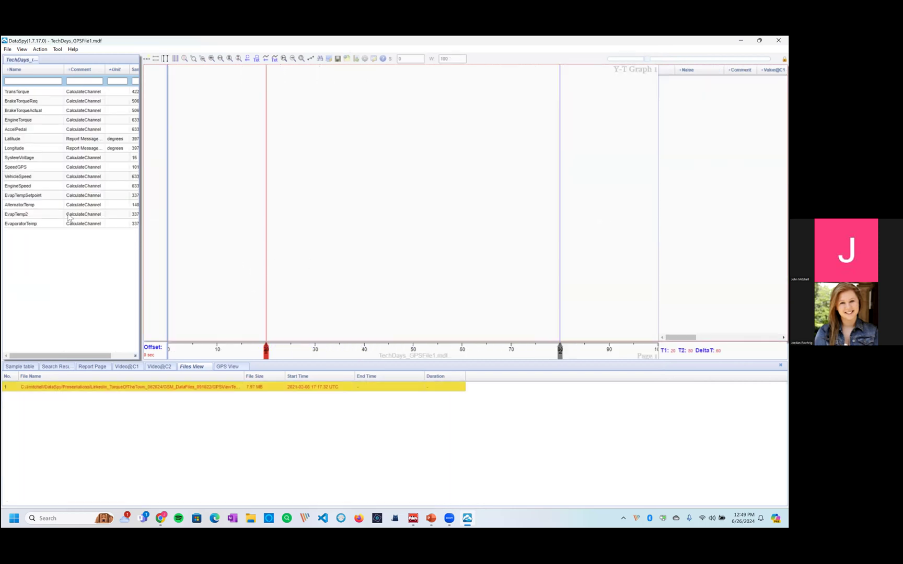
Plot the EngineSpeed channel, show the route in the GPS View, and point out the Latitude and Longitude channels.
double_click(20, 186)
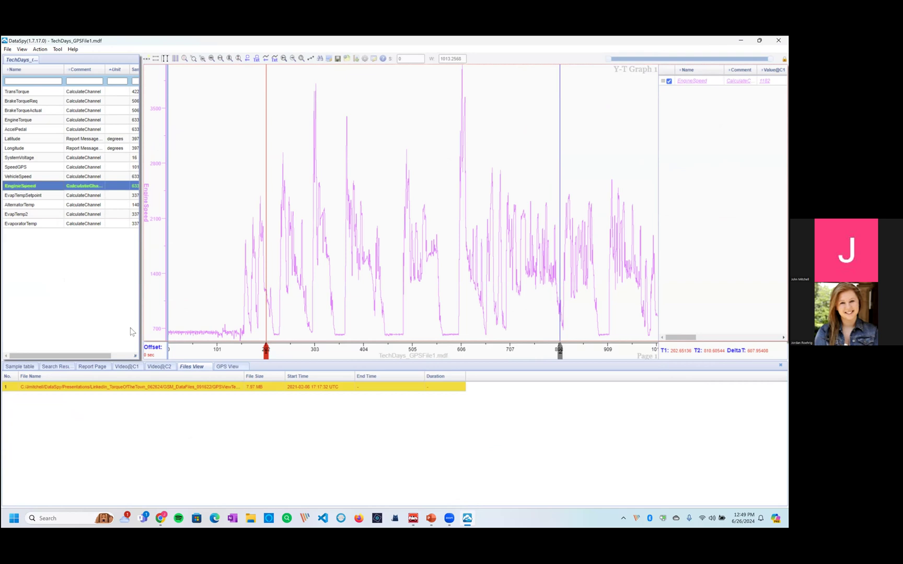
click(228, 368)
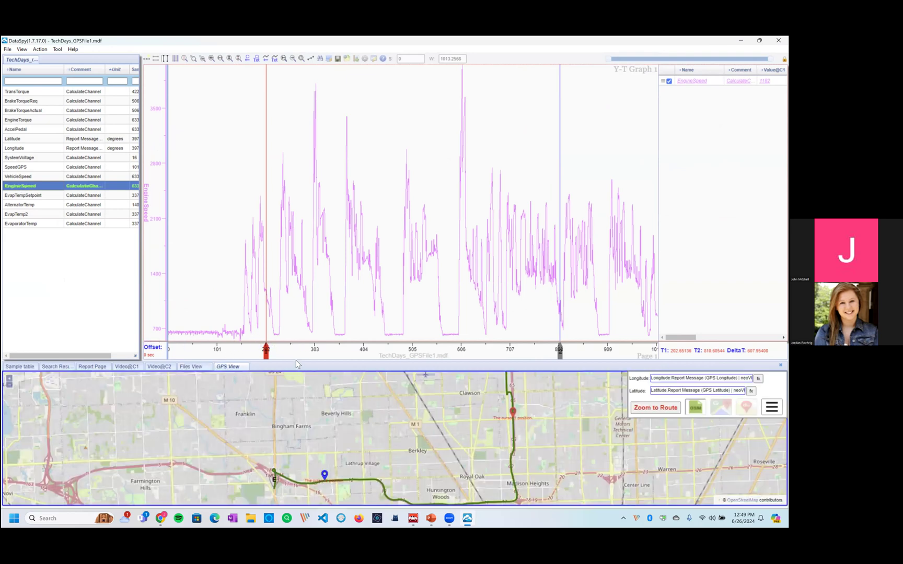
click(16, 140)
click(26, 149)
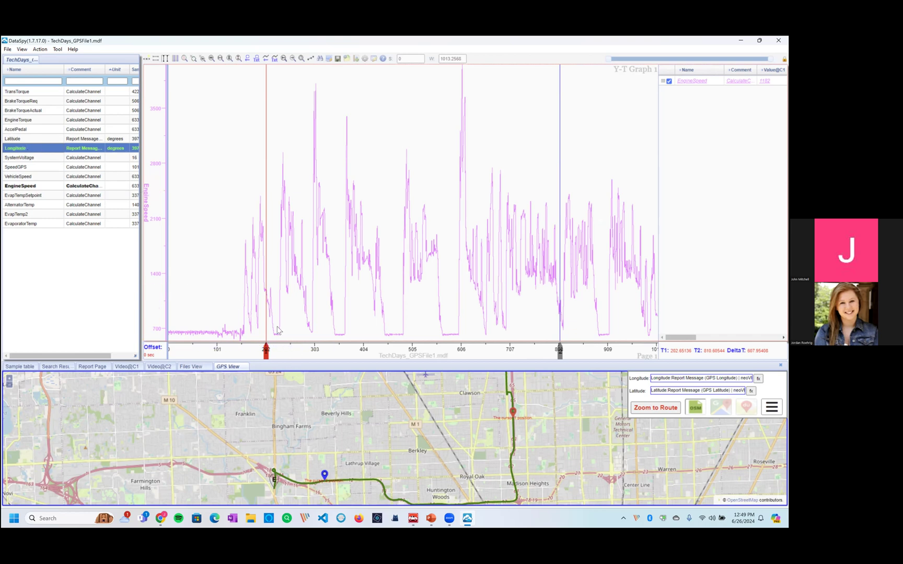
Enlarge the GPS map area and switch the route map to Google Maps.
drag(277, 330, 251, 303)
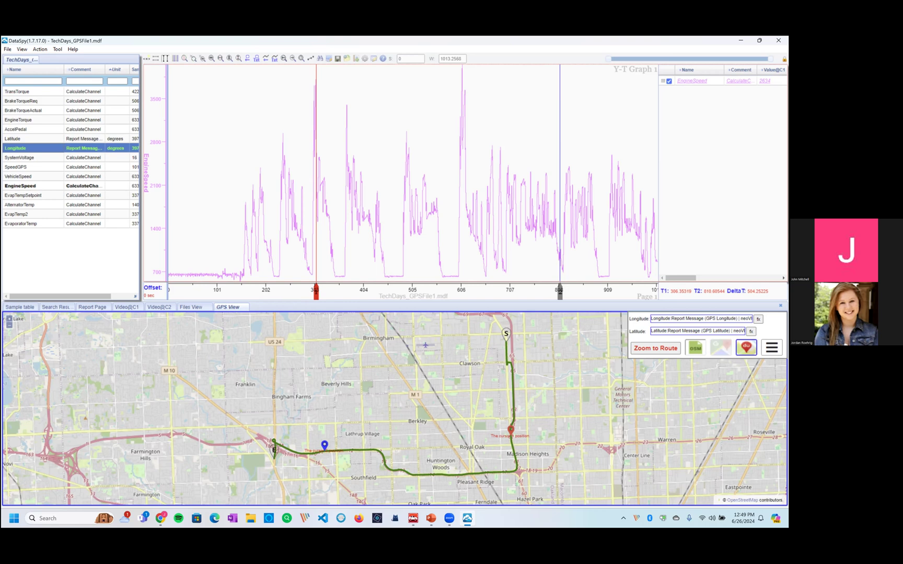
click(721, 347)
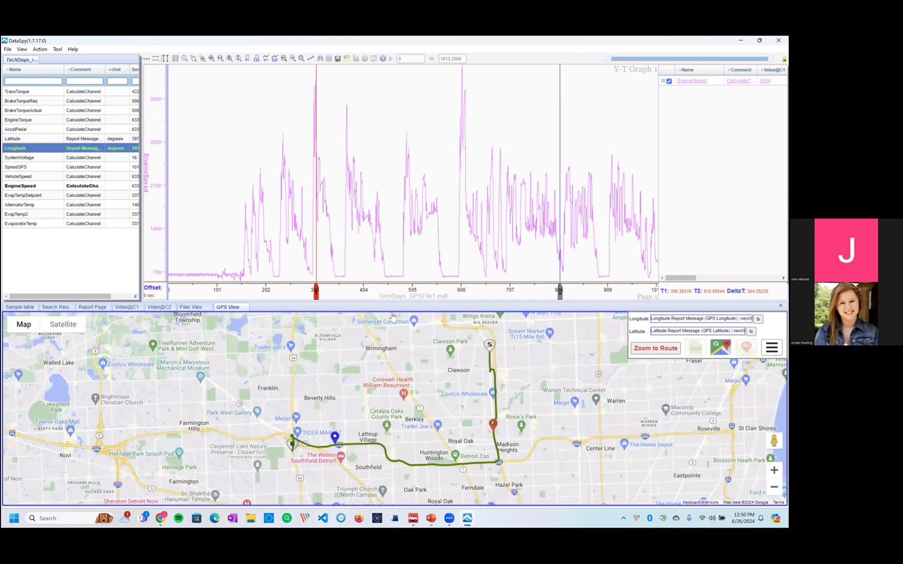
Move the first time cursor along the graph to about 437 s and the second to about 627 s, following their map markers.
mouse_move(319, 293)
mouse_down()
mouse_move(427, 293)
mouse_move(322, 289)
mouse_move(381, 292)
mouse_move(362, 291)
mouse_up()
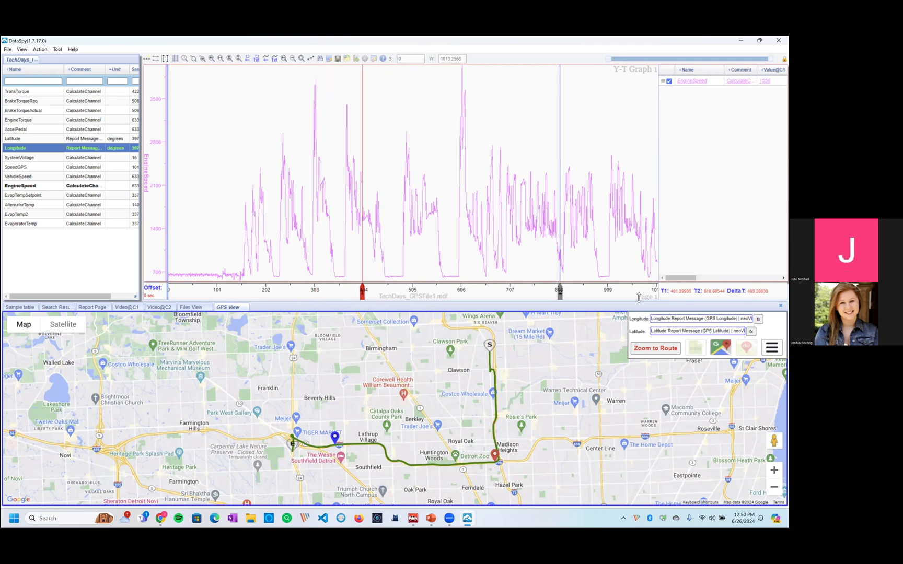
mouse_move(559, 295)
mouse_down()
mouse_move(408, 295)
mouse_move(472, 293)
mouse_up()
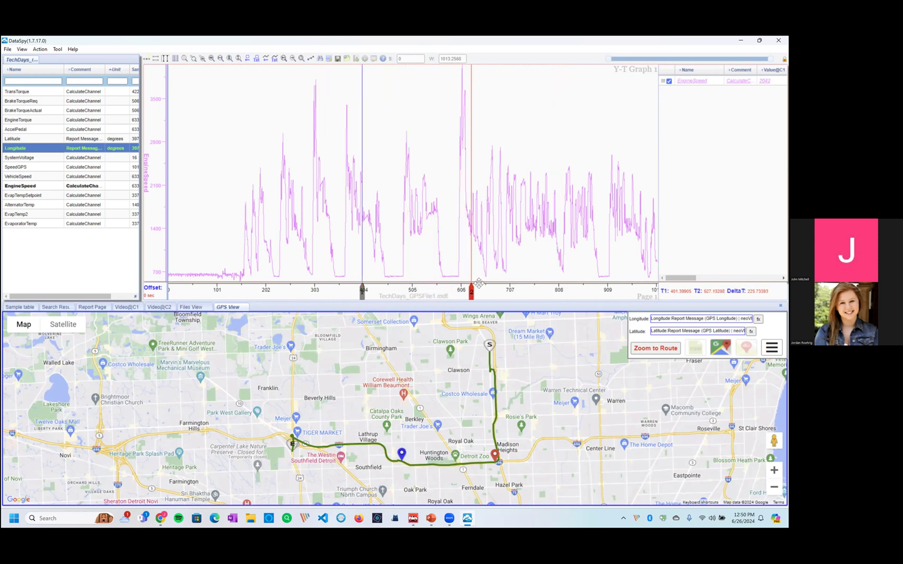
click(363, 292)
drag(339, 294, 283, 296)
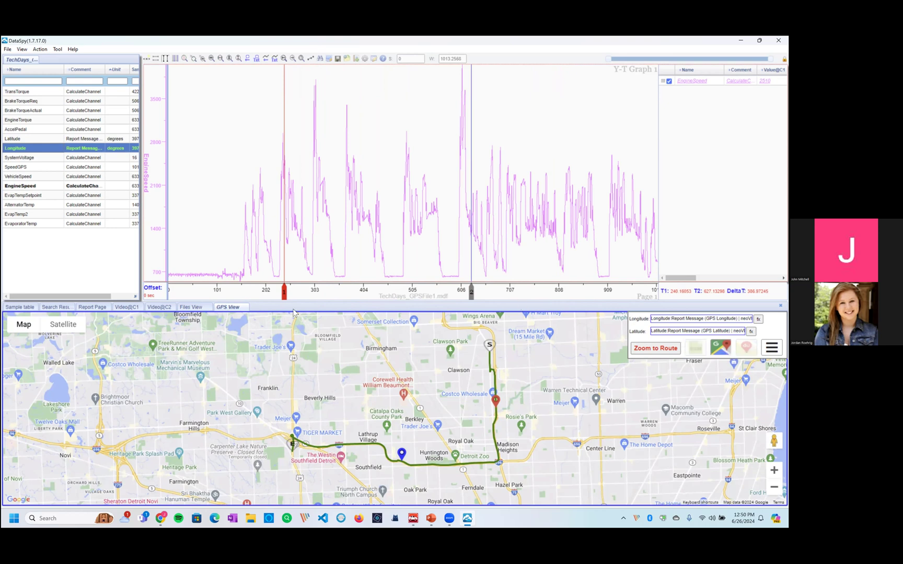
mouse_move(285, 294)
mouse_down()
mouse_move(379, 295)
mouse_move(309, 295)
mouse_move(379, 292)
mouse_move(326, 284)
mouse_move(353, 290)
mouse_move(324, 296)
mouse_move(381, 296)
mouse_up()
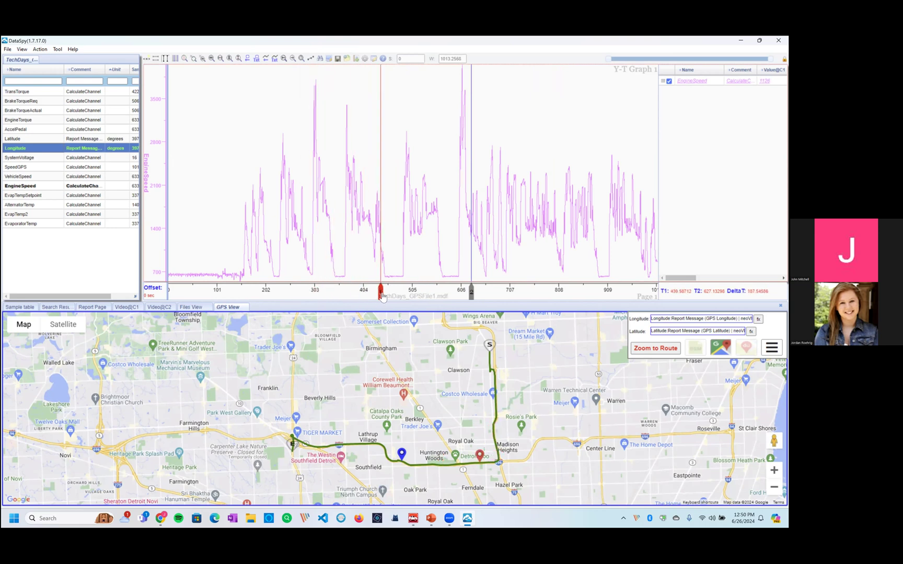
Reposition both time cursors from the map, moving the red marker north of Madison Heights and the blue marker near the route's end.
mouse_move(479, 456)
mouse_down()
mouse_move(495, 439)
mouse_move(489, 373)
mouse_move(501, 374)
mouse_move(494, 373)
mouse_move(496, 437)
mouse_move(491, 366)
mouse_move(497, 420)
mouse_up()
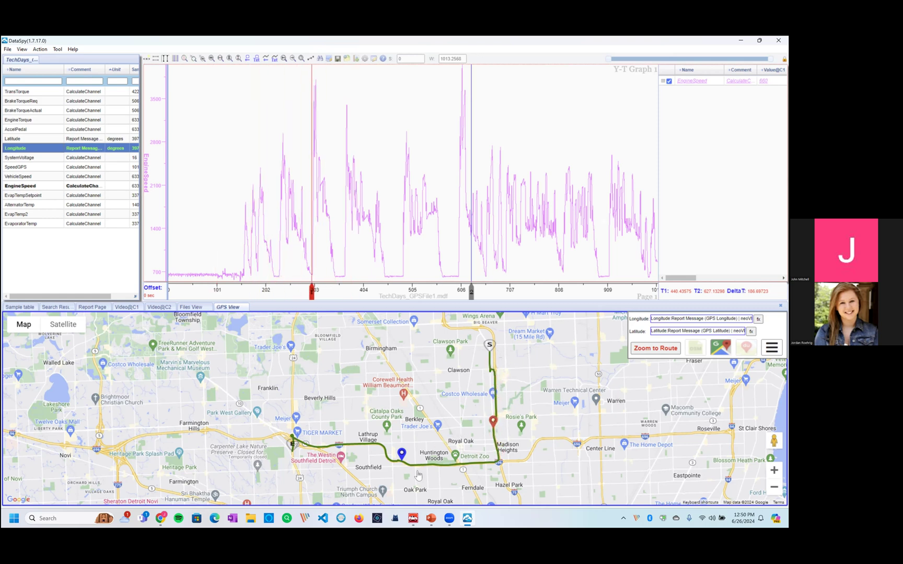
mouse_move(407, 458)
mouse_down()
mouse_move(322, 449)
mouse_move(330, 453)
mouse_up()
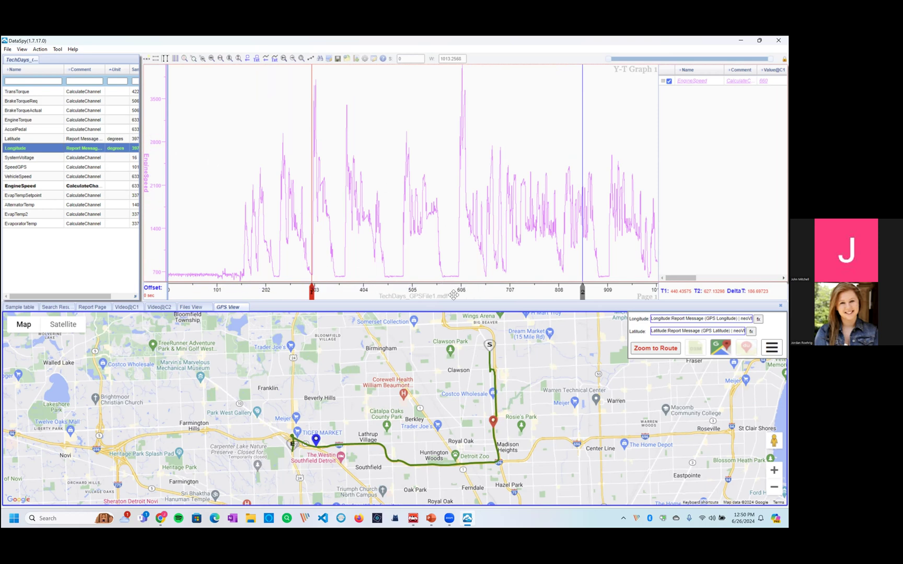
drag(454, 295, 418, 295)
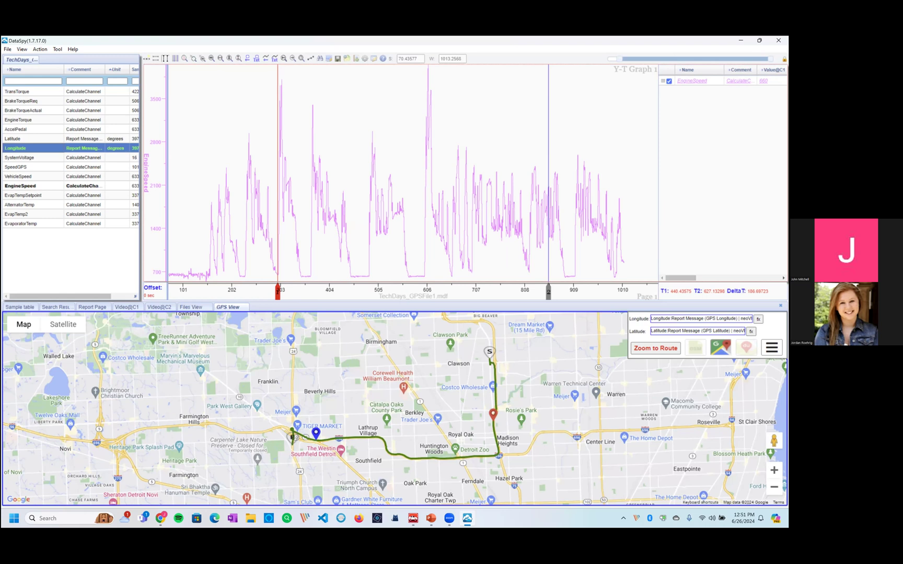
View the list of channels that can serve as the map's longitude source, without choosing another one.
click(759, 319)
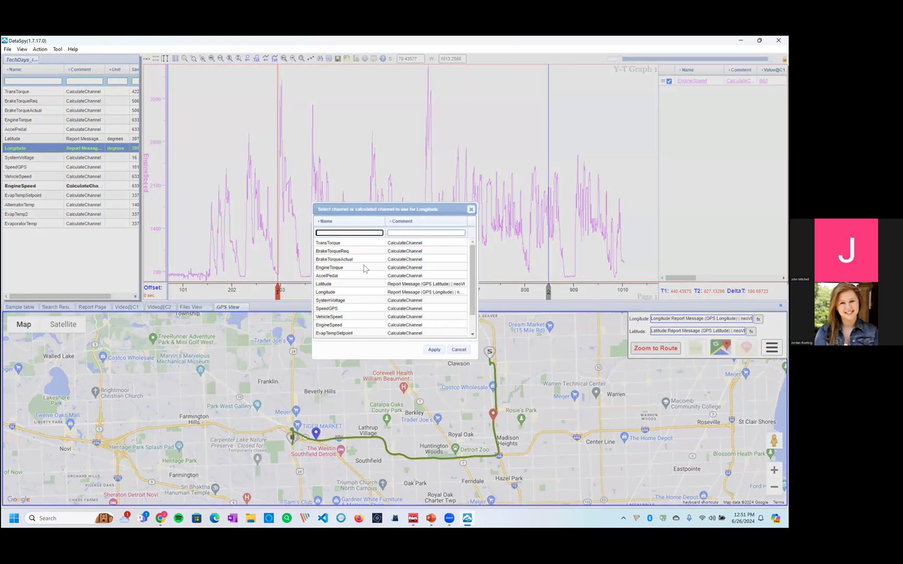
click(472, 209)
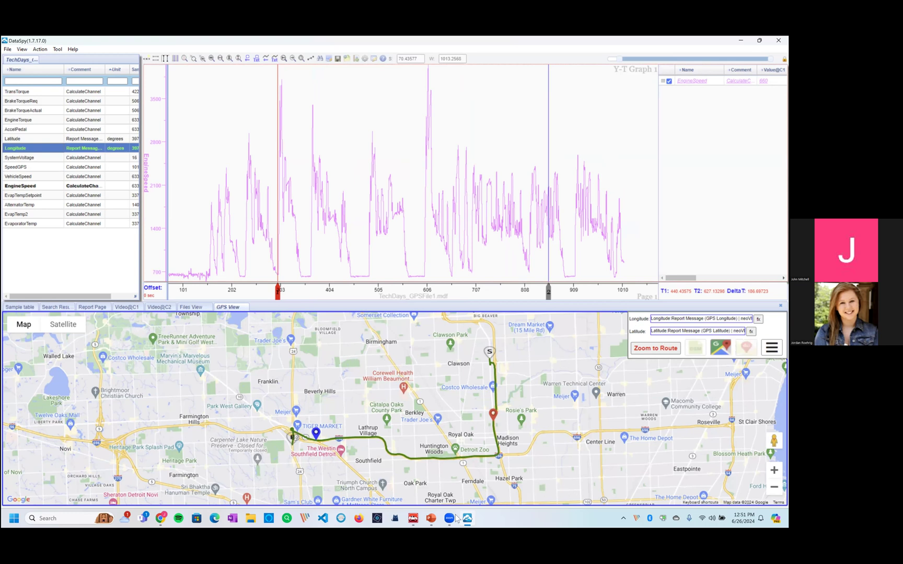
Switch to the PowerPoint presentation and advance to GPS View slide 24 on changing the latitude and longitude source channels.
click(431, 518)
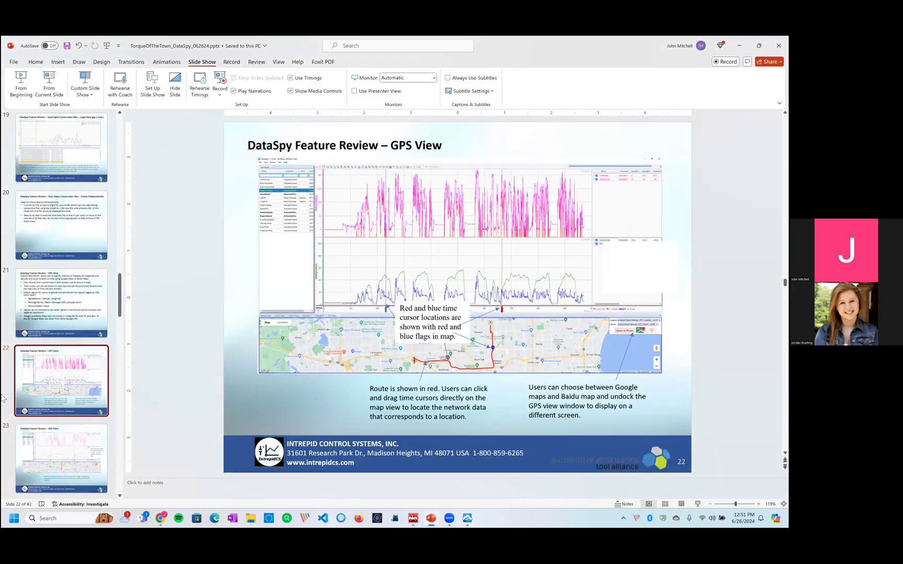
key(Down)
key(Down)
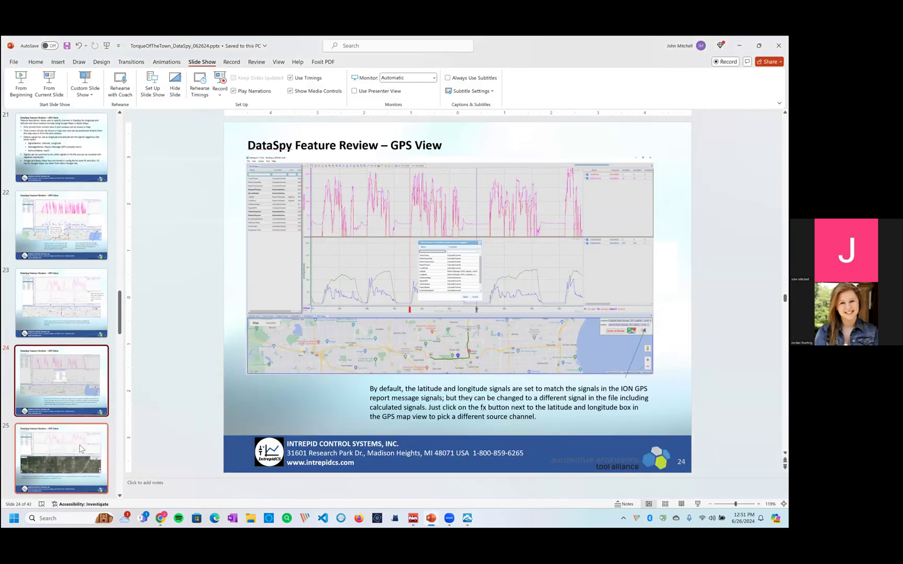
Advance the presentation past the GPS View map slides to slide 31 on the Video Graph Feature.
key(Down)
key(Down)
key(Down)
key(Down)
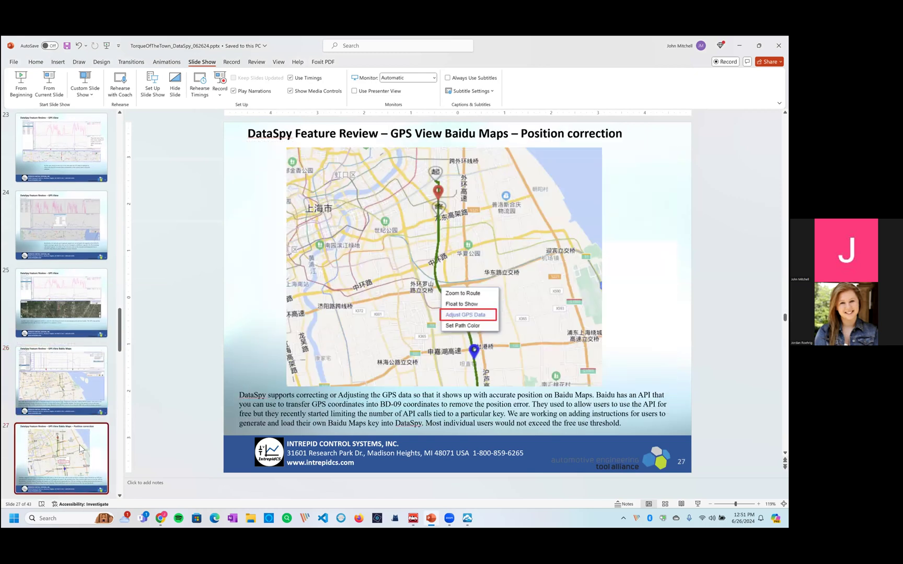
key(Down)
key(Down)
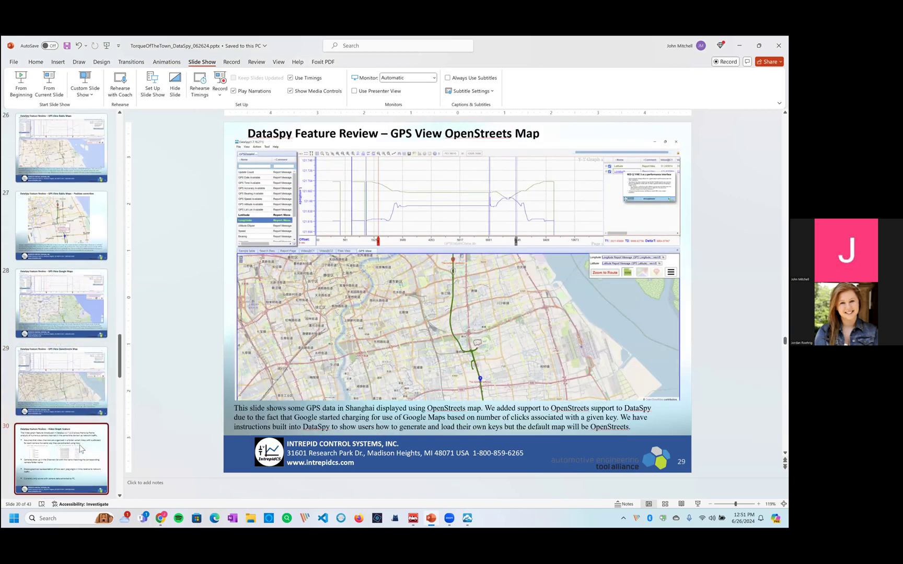
key(Down)
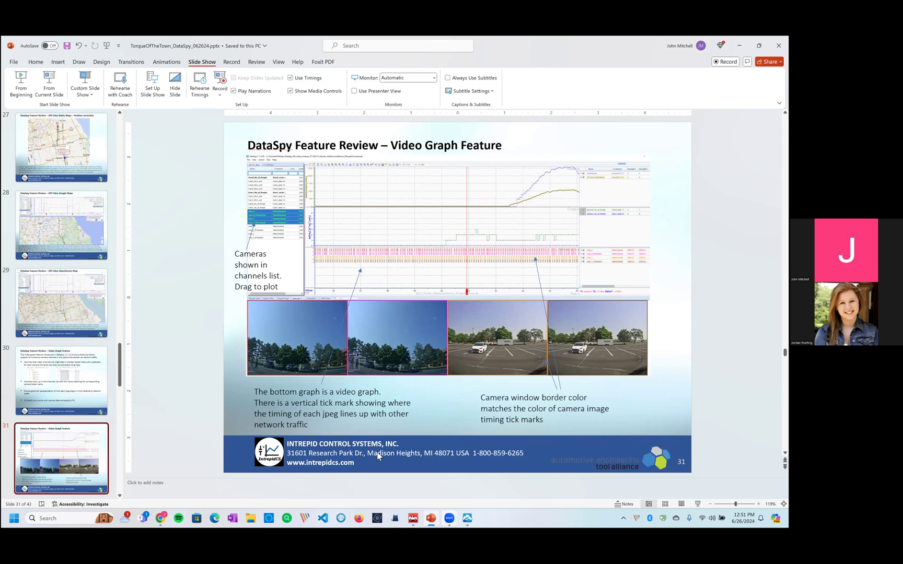
Switch to DataSpy, open CV_Results_WalkAroundVehicle_2People4Cameras.db from the VideoGraph_TestFiles folder, and make the graph area taller.
click(438, 516)
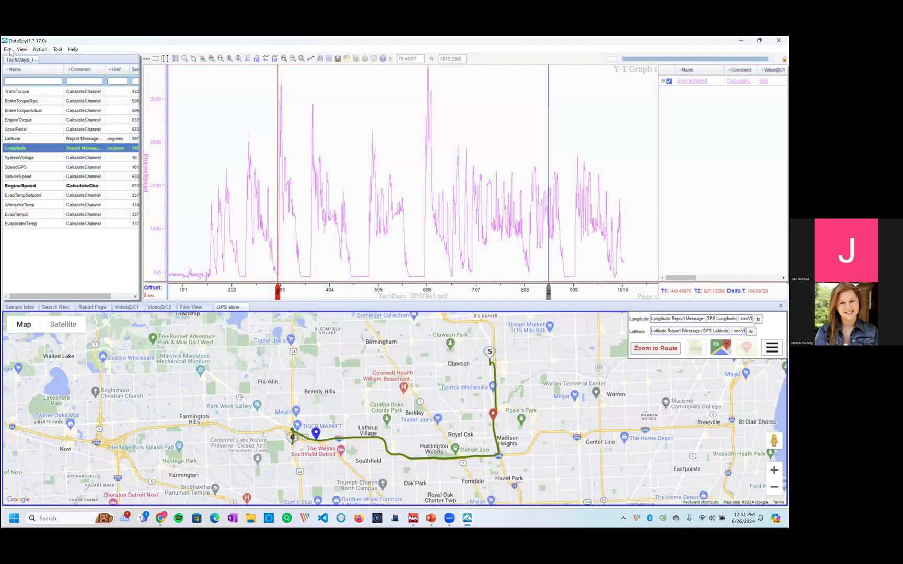
click(8, 49)
mouse_move(30, 59)
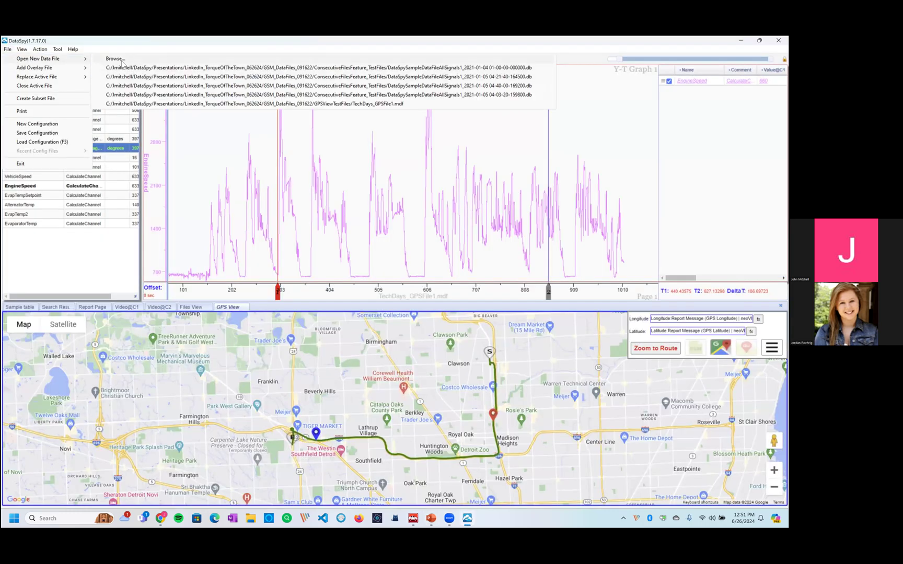
click(120, 59)
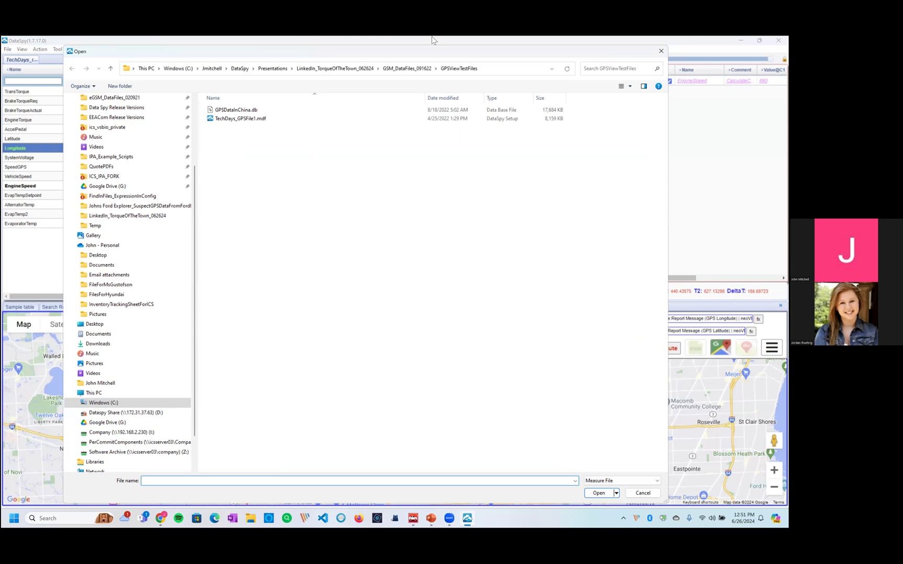
click(407, 68)
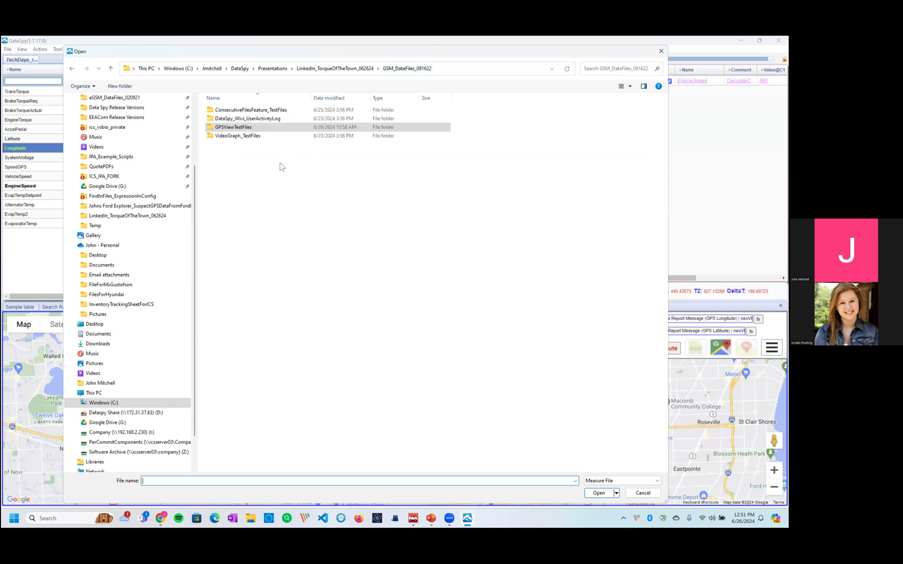
double_click(249, 137)
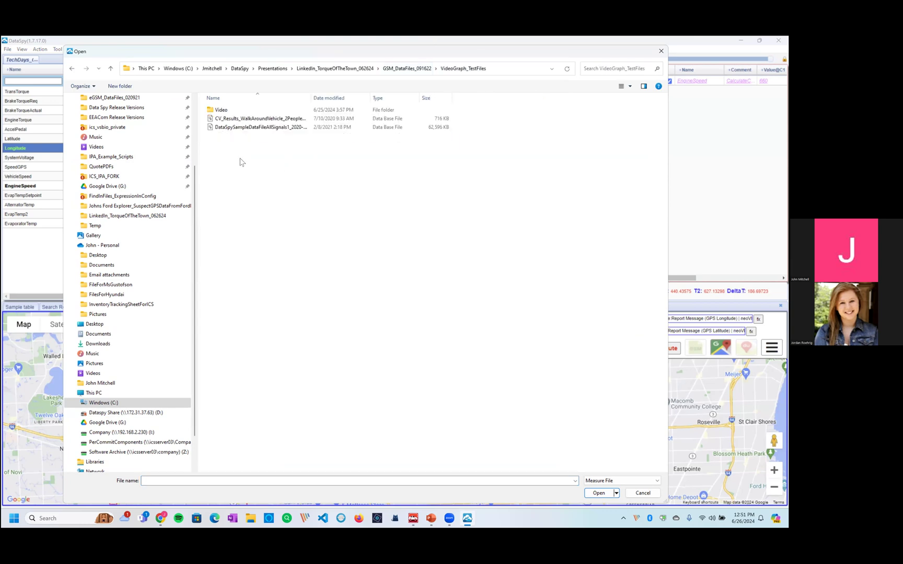
drag(317, 98, 387, 97)
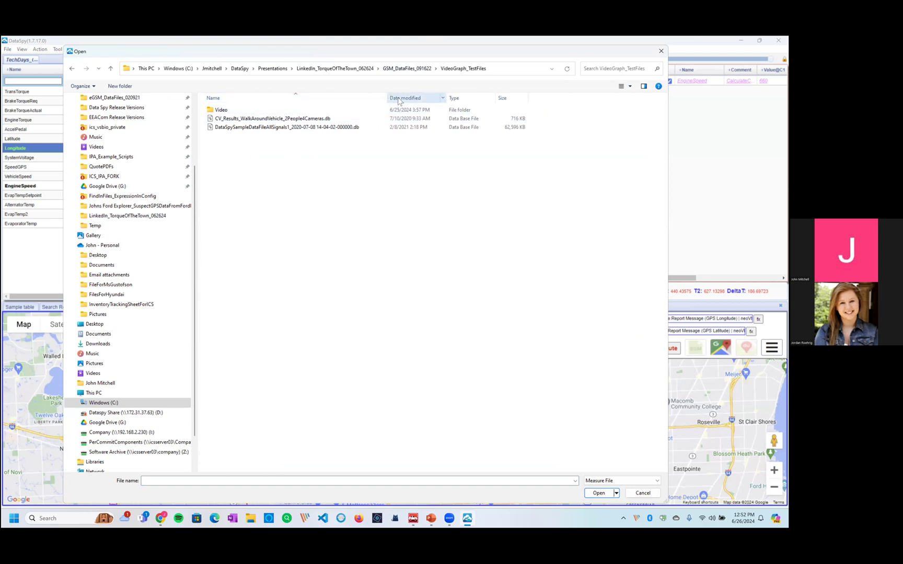
double_click(321, 119)
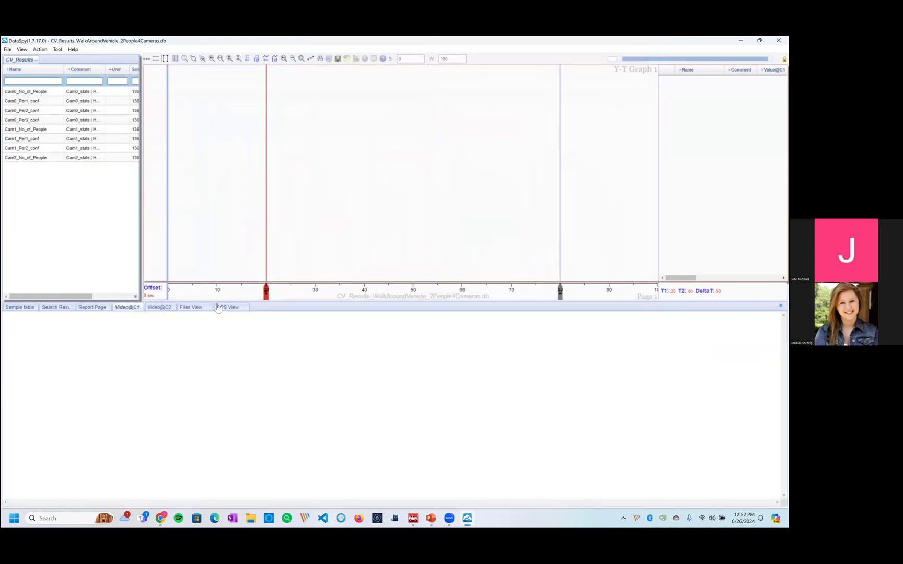
drag(223, 299, 219, 349)
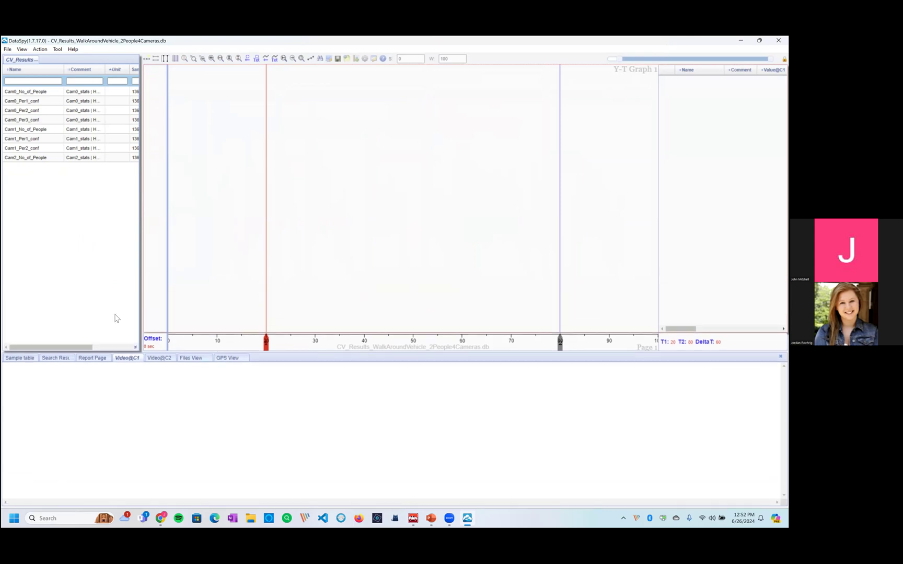
click(27, 140)
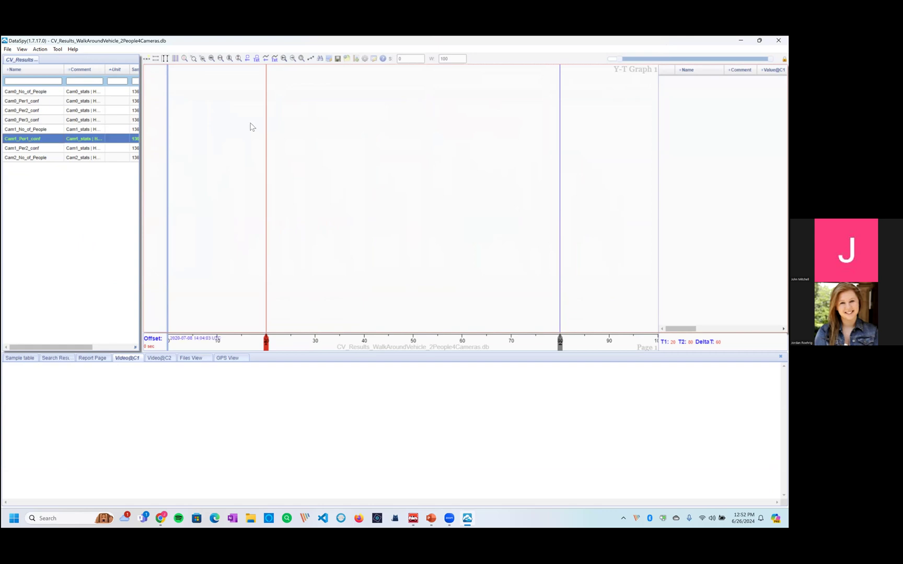
click(8, 49)
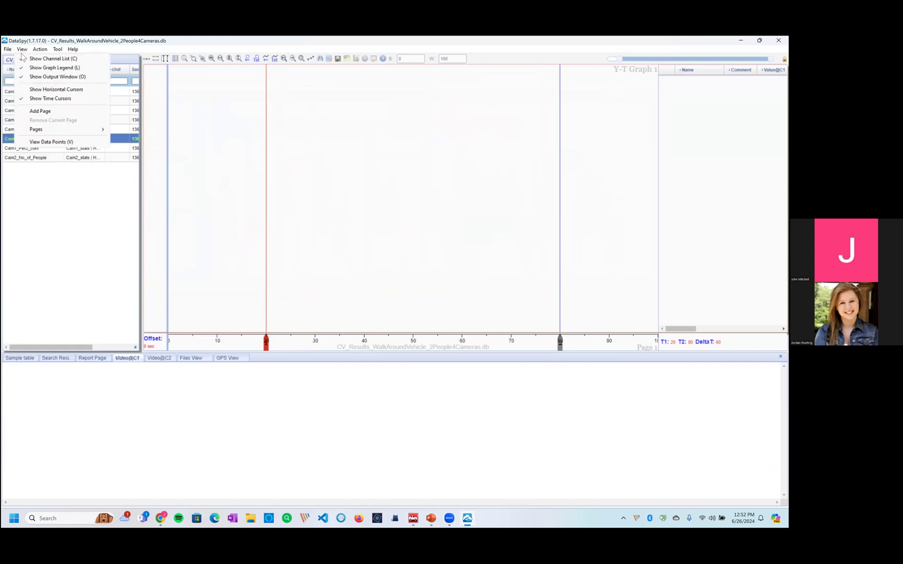
mouse_move(21, 59)
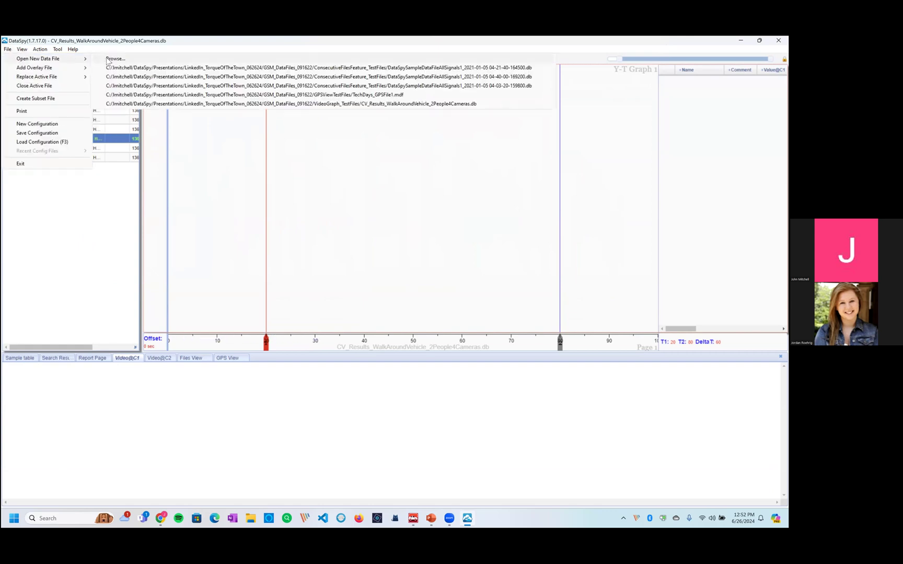
click(112, 59)
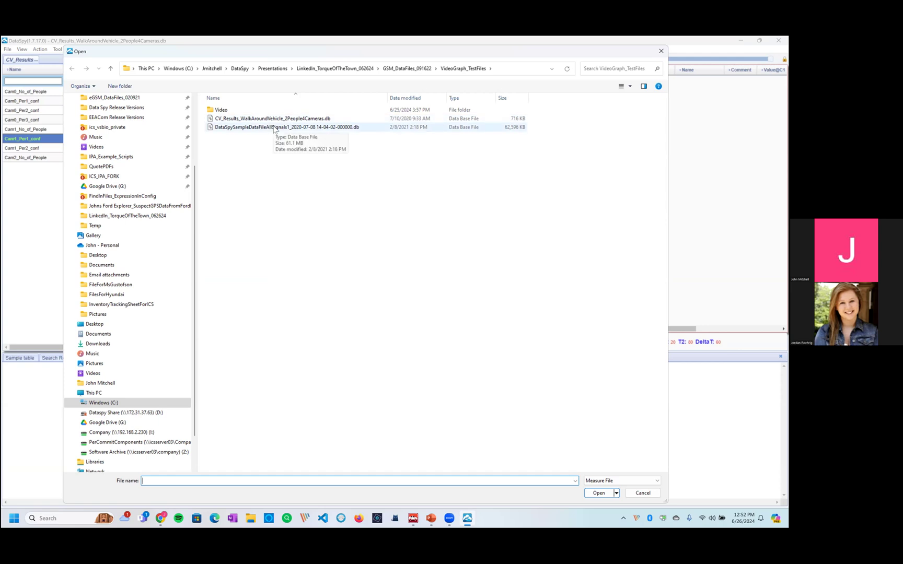
double_click(274, 128)
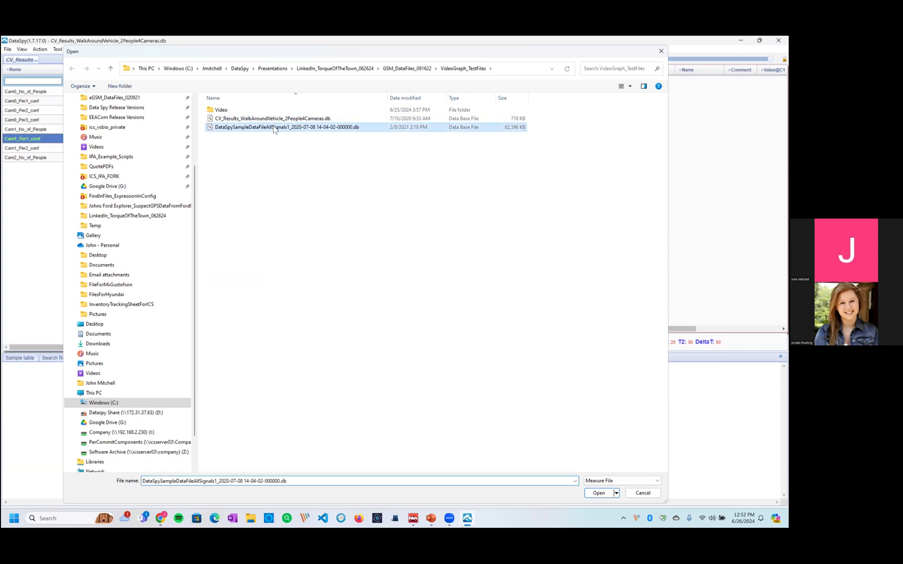
scroll(56, 255, up, 6)
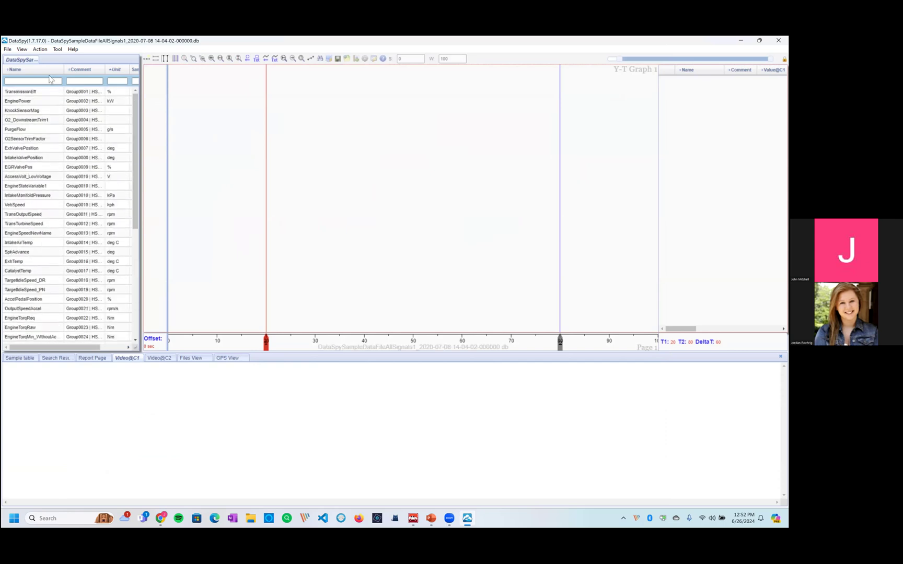
Check the Video subfolder, reopen CV_Results_WalkAroundVehicle_2People4Cameras.db from VideoGraph_TestFiles, and plot the Cam0_No_of_People channel on the graph.
click(8, 50)
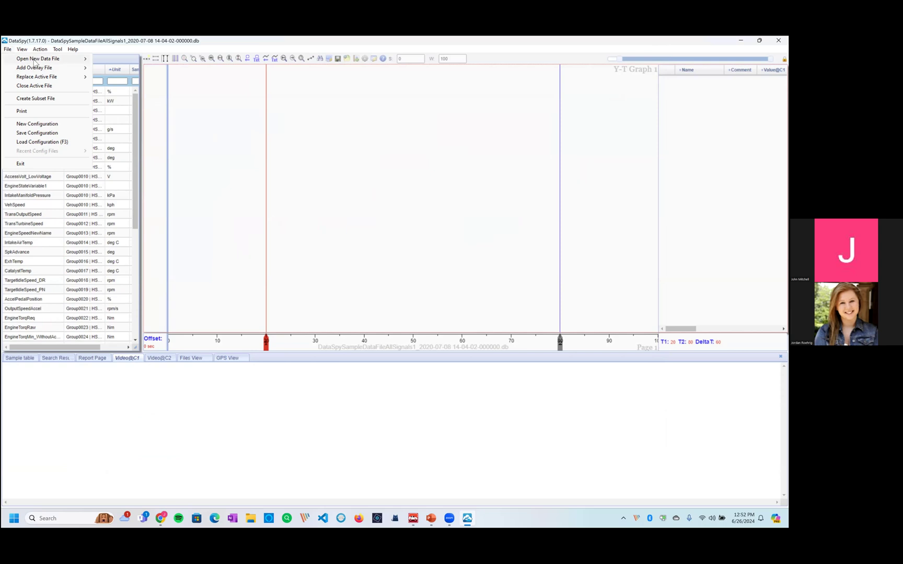
mouse_move(42, 59)
click(115, 58)
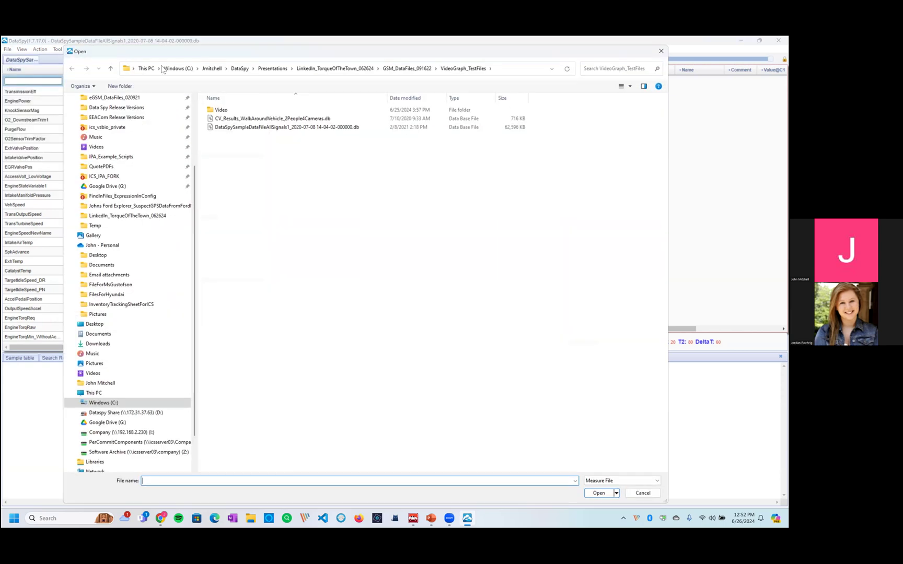
double_click(220, 111)
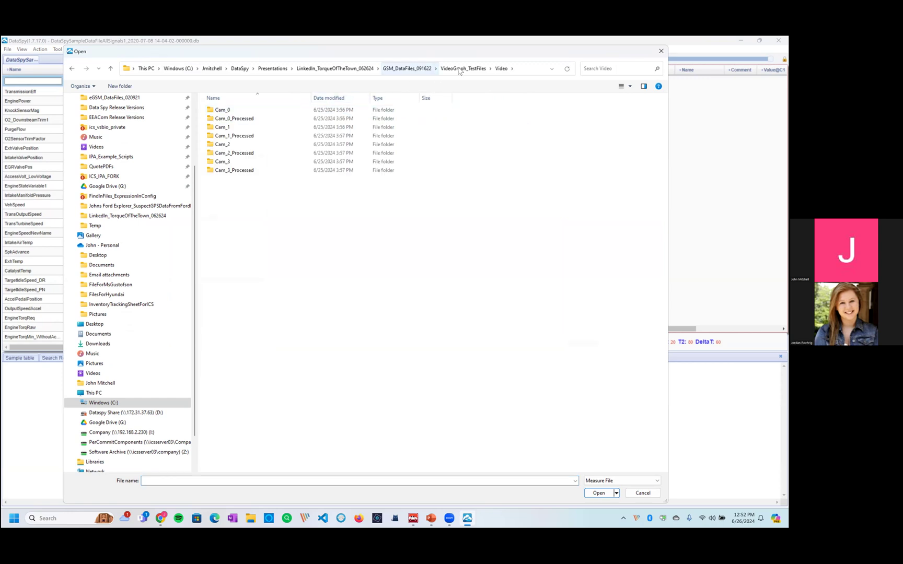
click(463, 68)
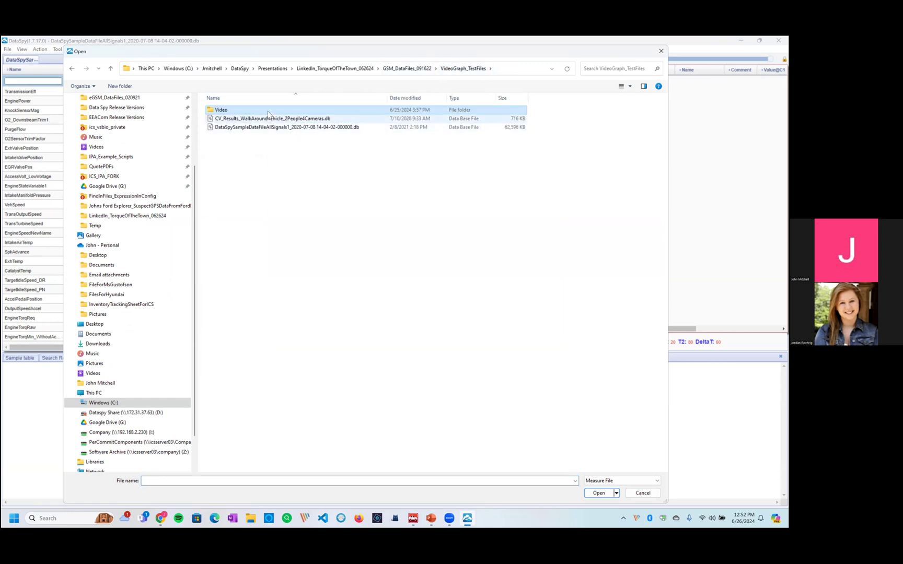
double_click(285, 119)
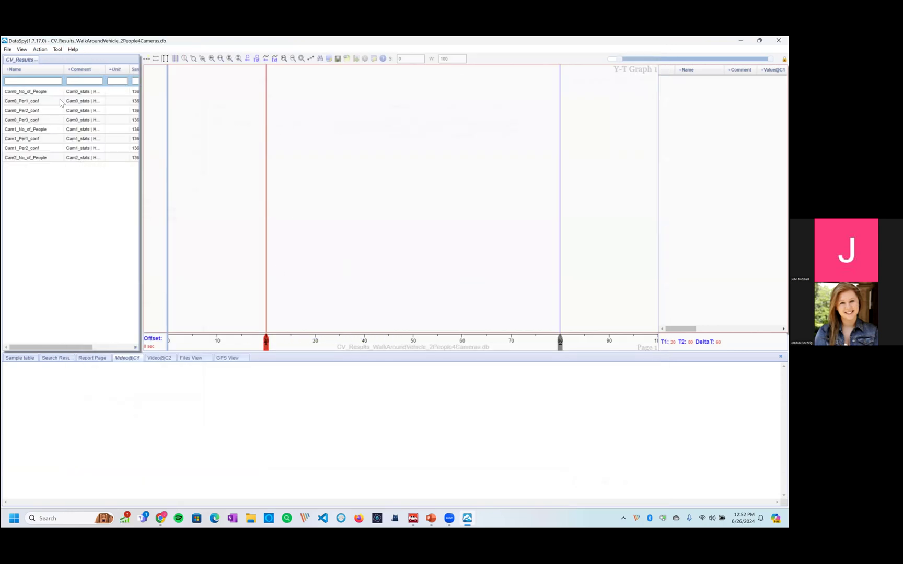
drag(32, 94, 222, 167)
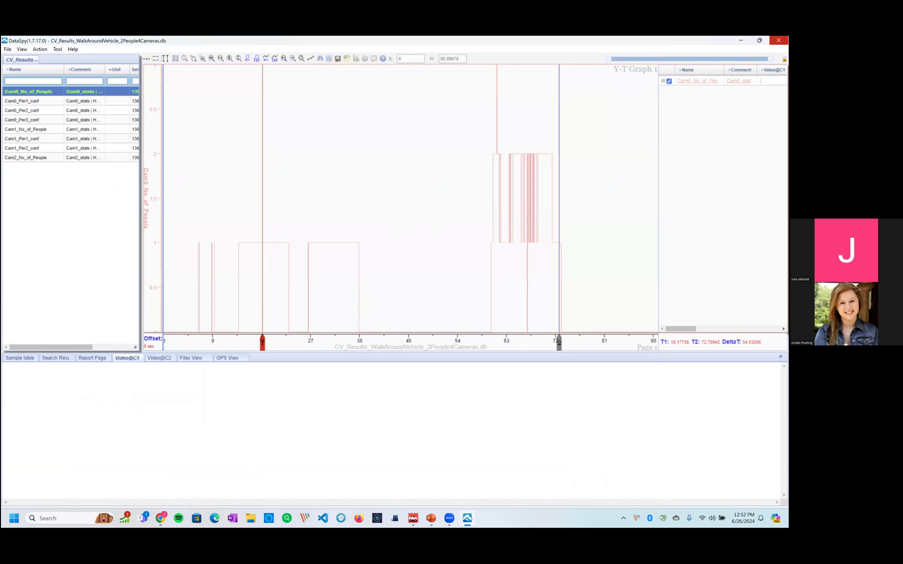
Close DataSpy without saving the configuration changes and restart it from the desktop.
click(778, 40)
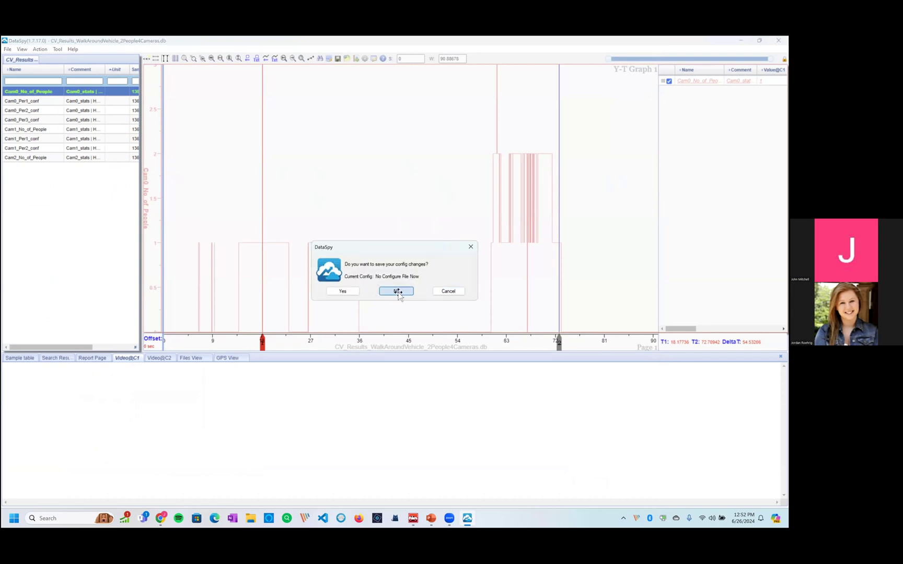
key(Return)
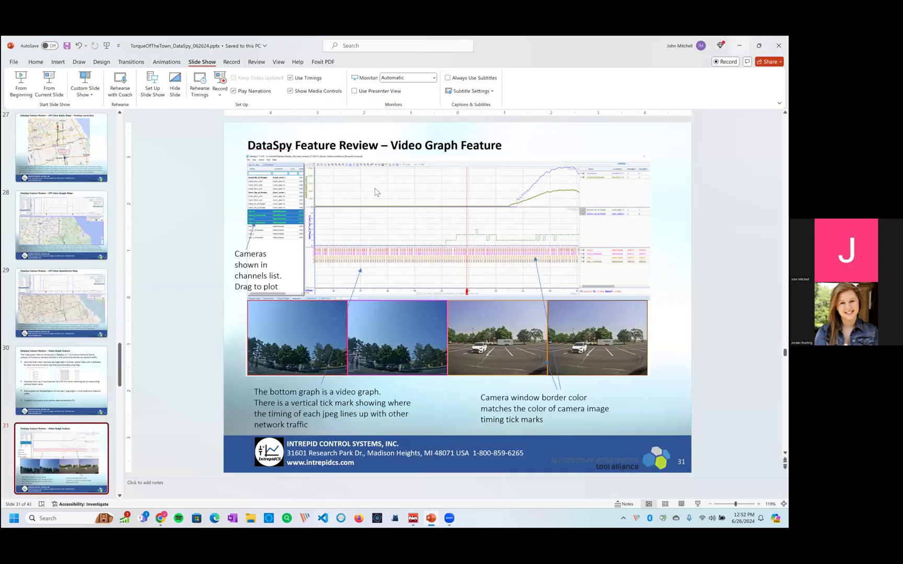
key(super+d)
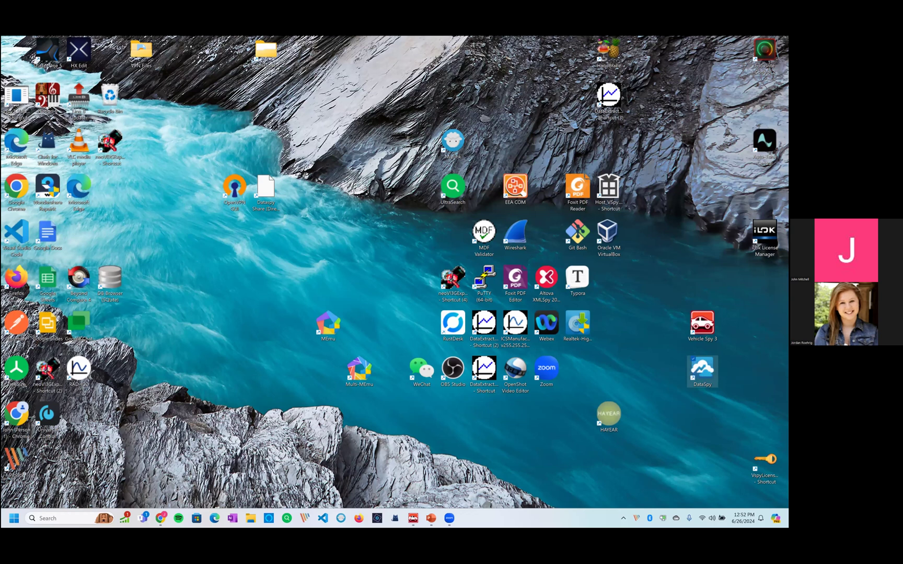
double_click(702, 371)
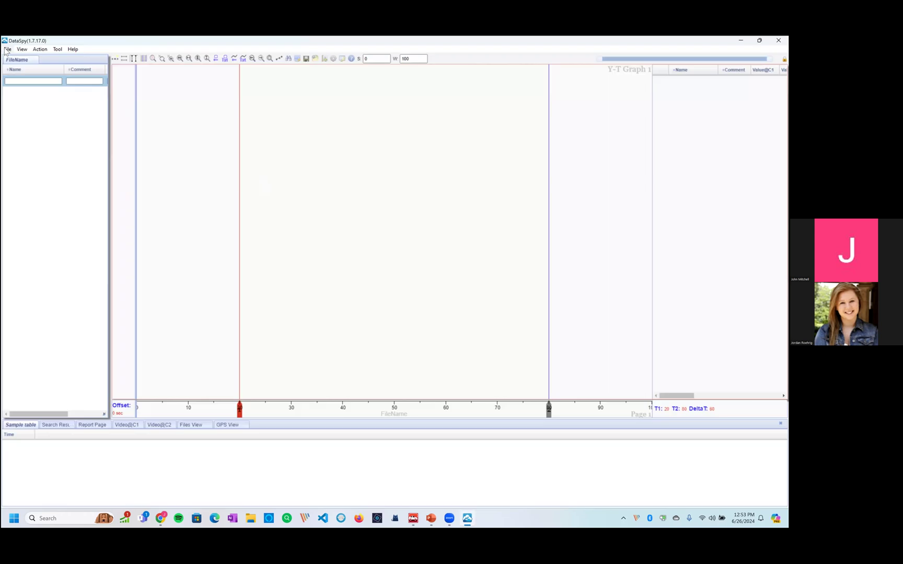
Open CV_Results_WalkAroundVehicle_2People4Cameras.db in the fresh session and widen the channel list.
click(8, 50)
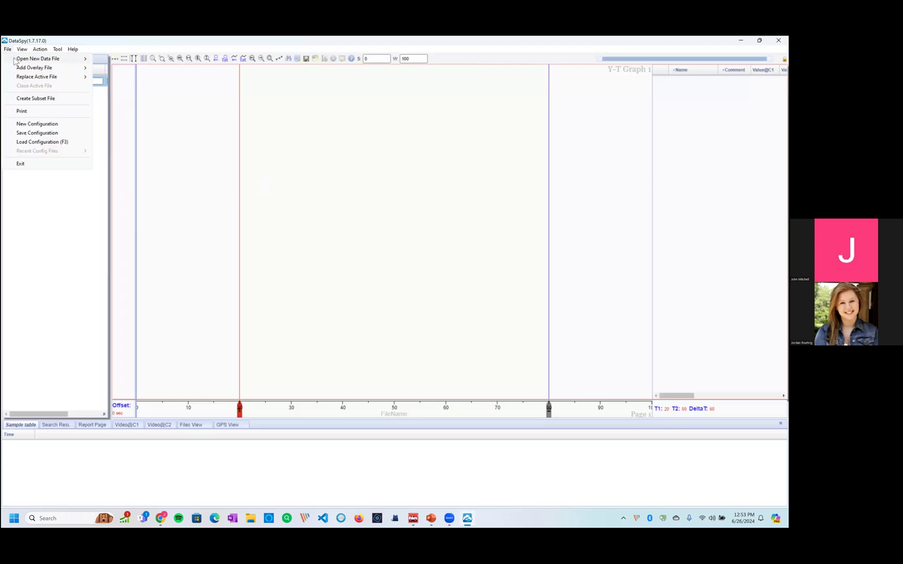
mouse_move(29, 60)
click(117, 58)
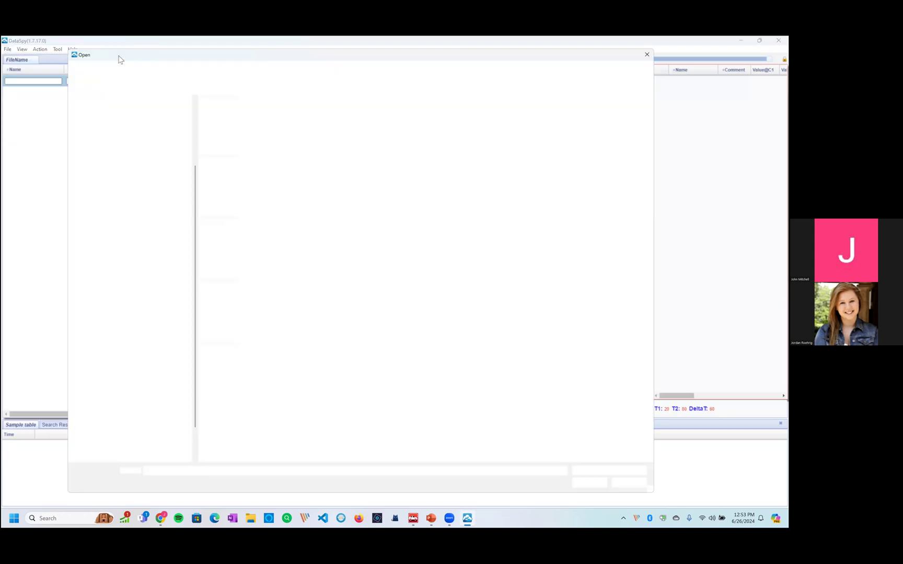
double_click(296, 119)
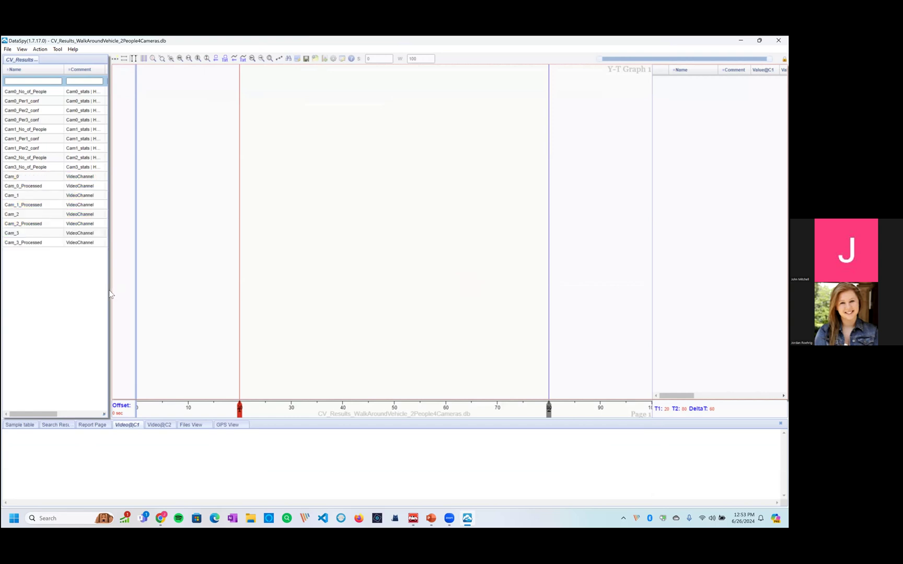
drag(112, 294, 140, 293)
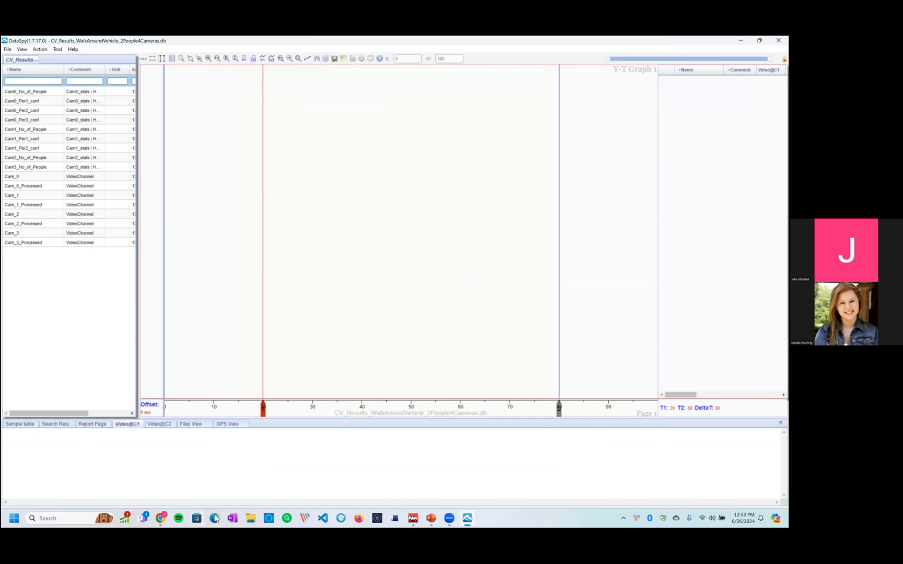
Browse File Explorer from drive C through the DataSpy and Presentations folders into LinkedIn_TorqueOfTheTown_062624.
click(250, 519)
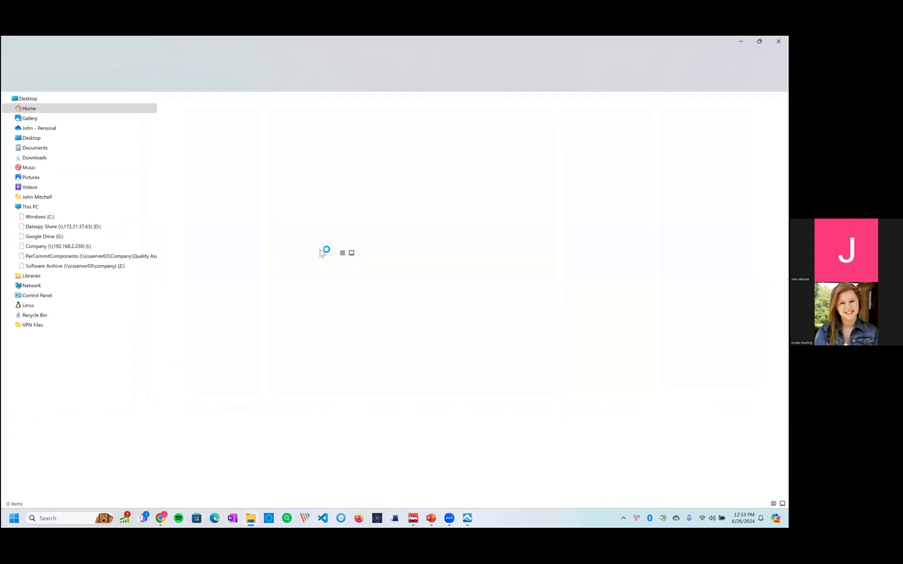
click(37, 217)
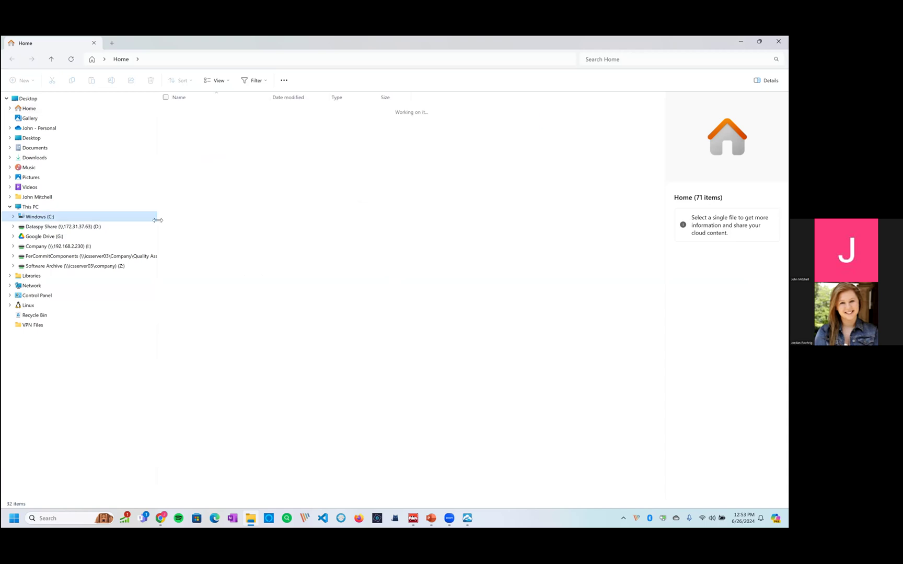
double_click(193, 213)
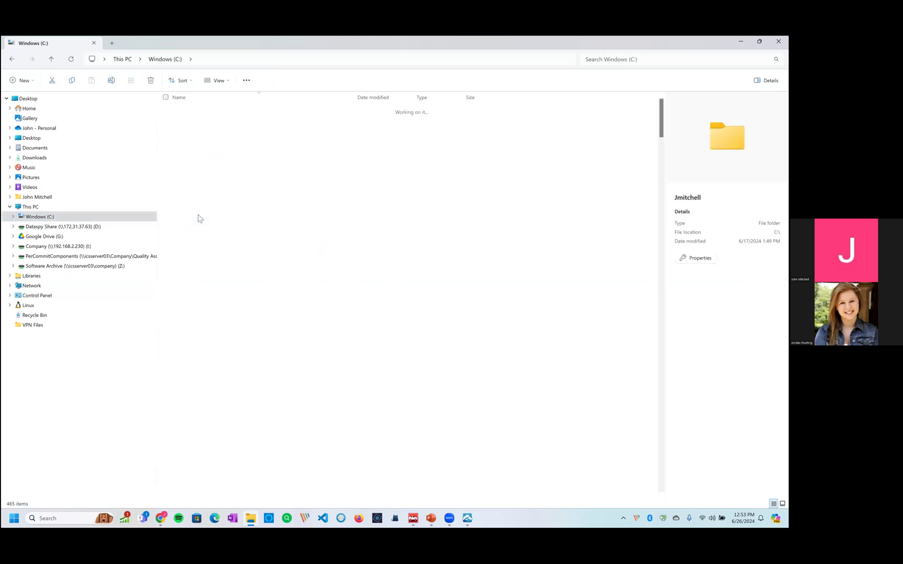
scroll(199, 317, down, 4)
double_click(189, 331)
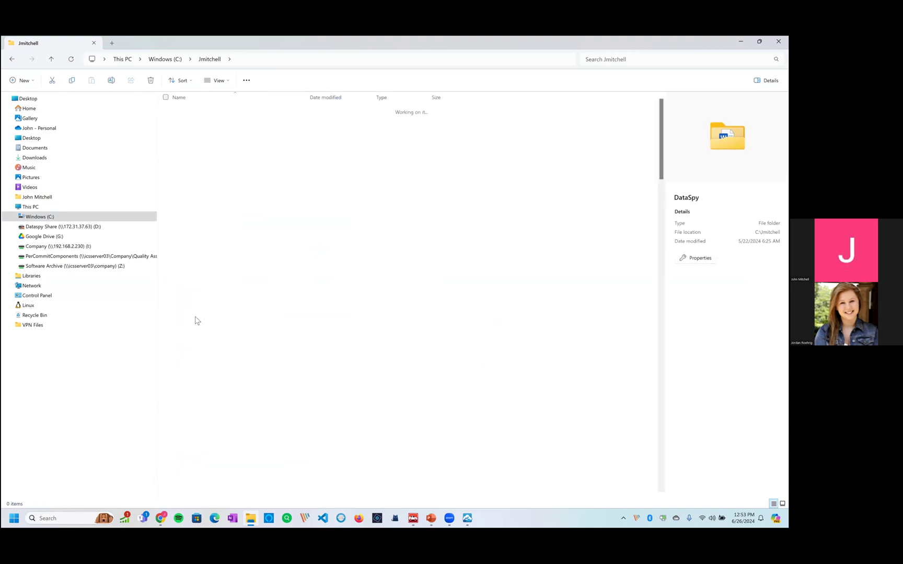
scroll(225, 350, down, 5)
scroll(225, 353, down, 14)
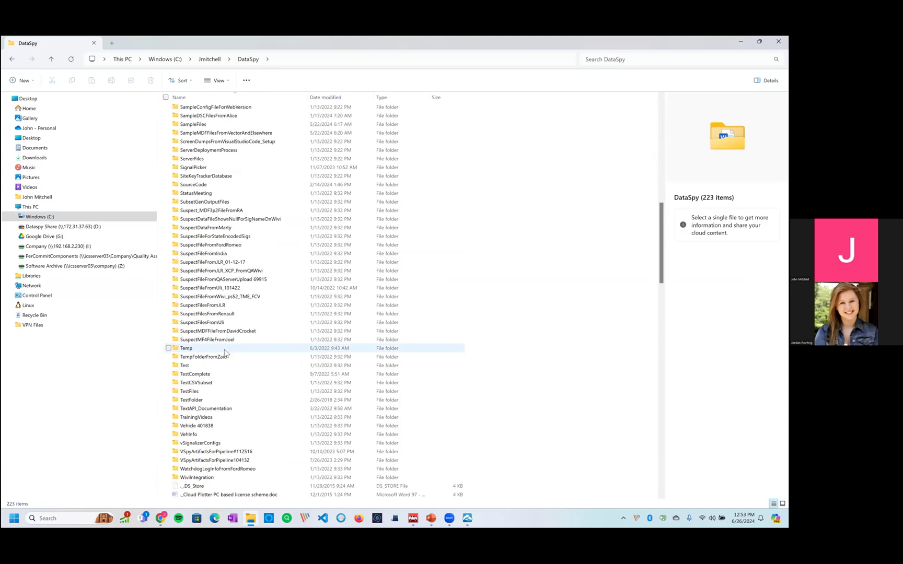
scroll(225, 353, up, 13)
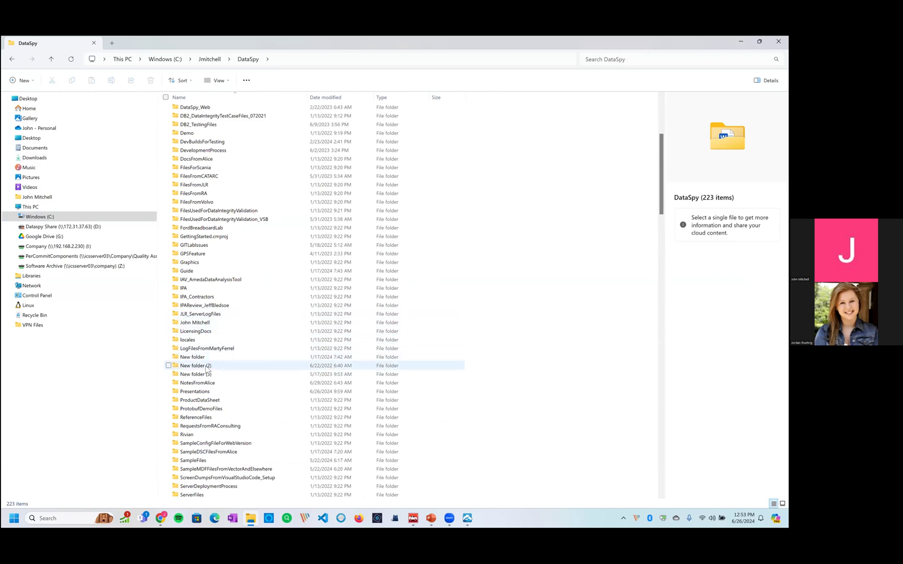
click(204, 393)
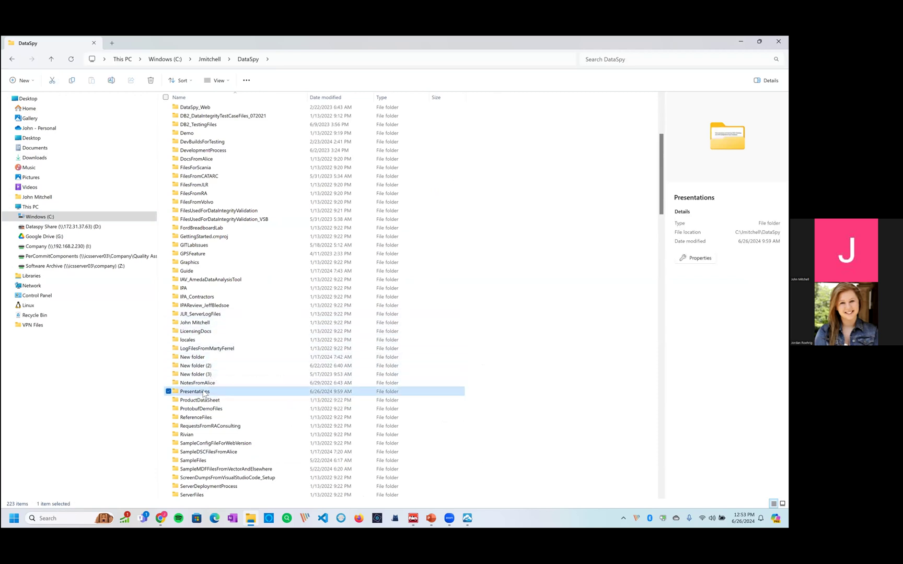
double_click(204, 394)
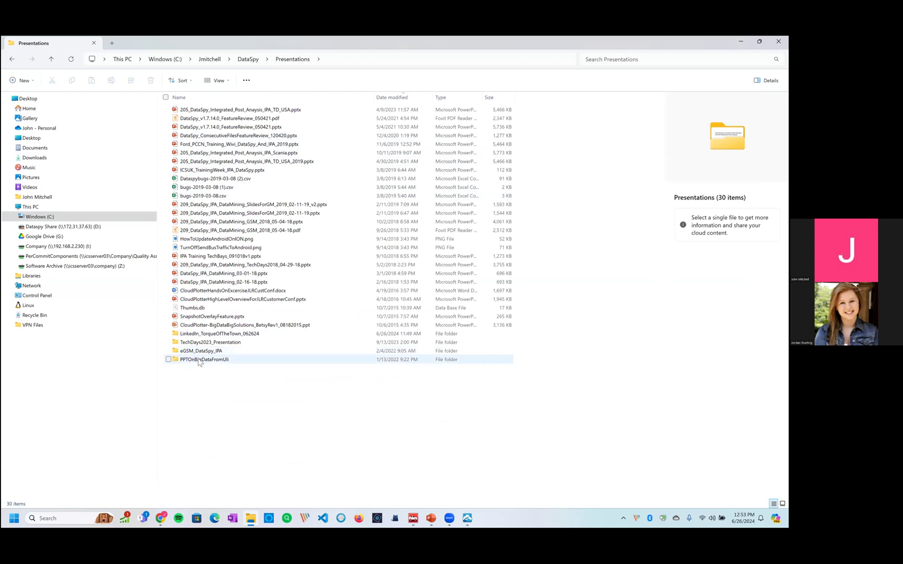
double_click(227, 335)
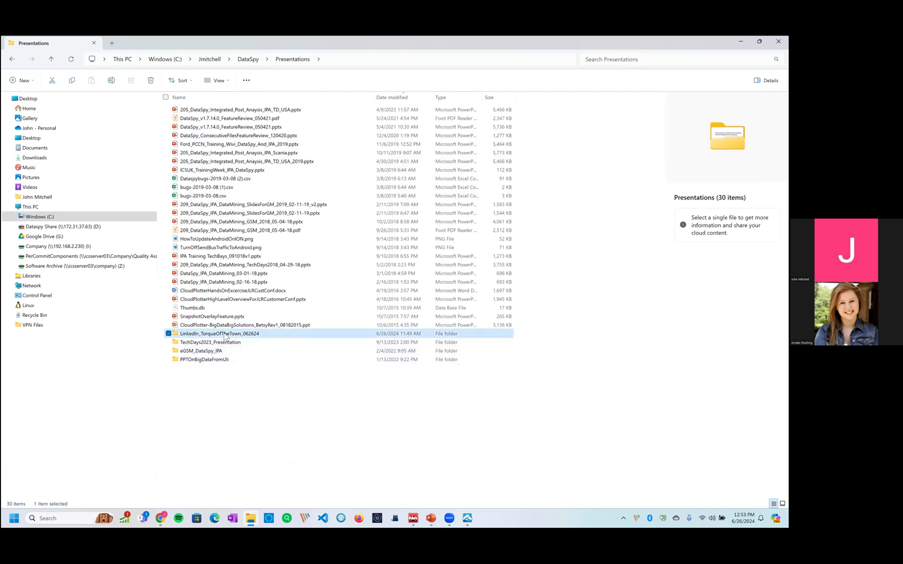
Inspect the JPEG frames of Cam_0 under GSM_DataFiles_091622, VideoGraph_TestFiles, Video, and return to DataSpy.
click(211, 119)
double_click(212, 119)
double_click(205, 136)
double_click(184, 110)
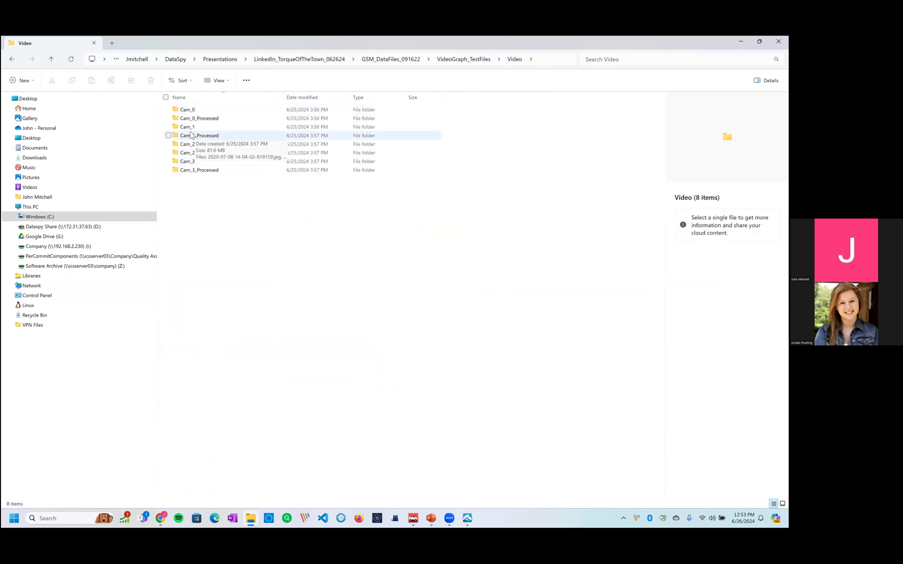
double_click(188, 111)
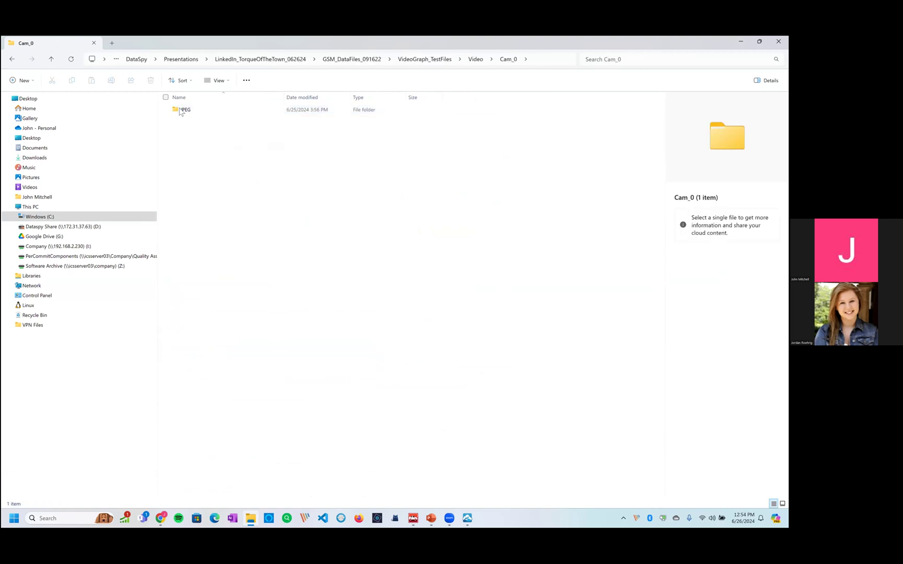
double_click(183, 111)
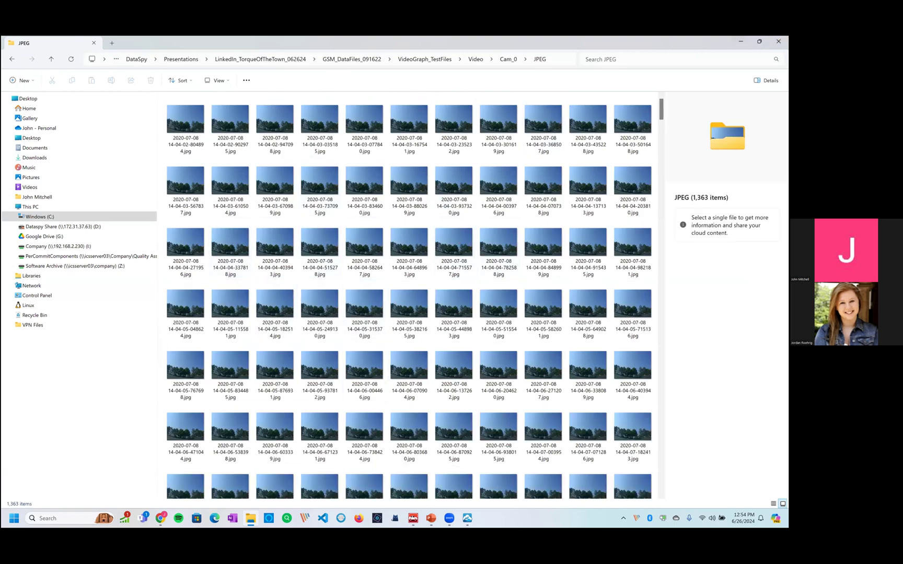
click(741, 42)
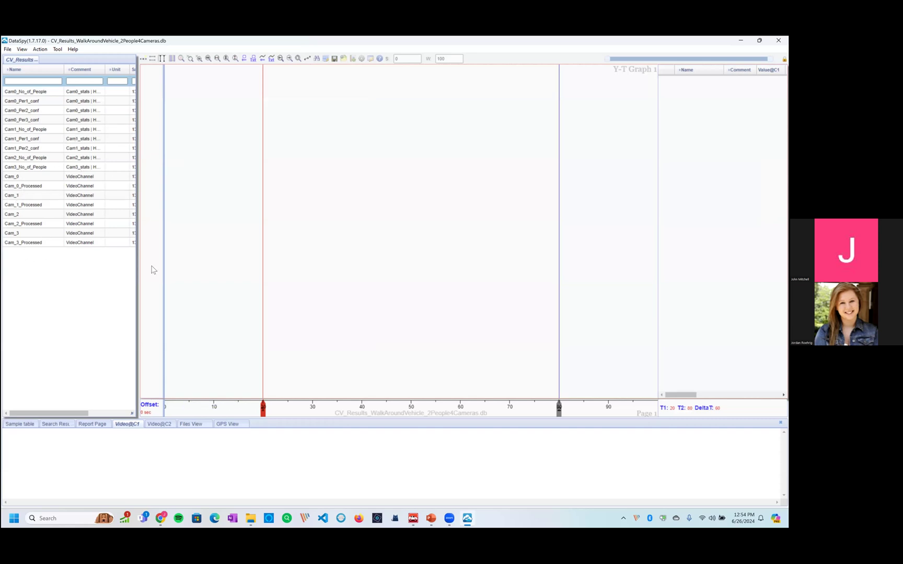
click(29, 178)
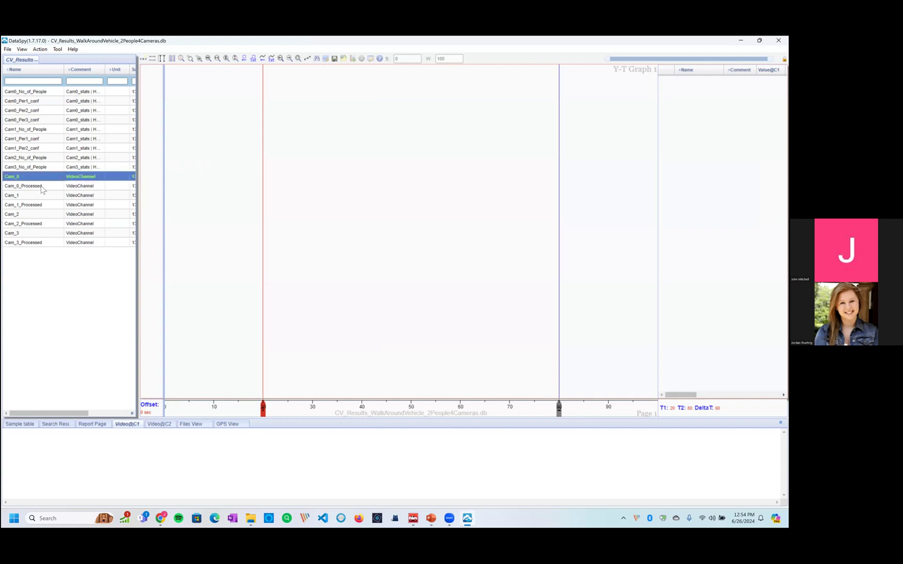
click(42, 187)
click(39, 205)
click(52, 225)
click(19, 214)
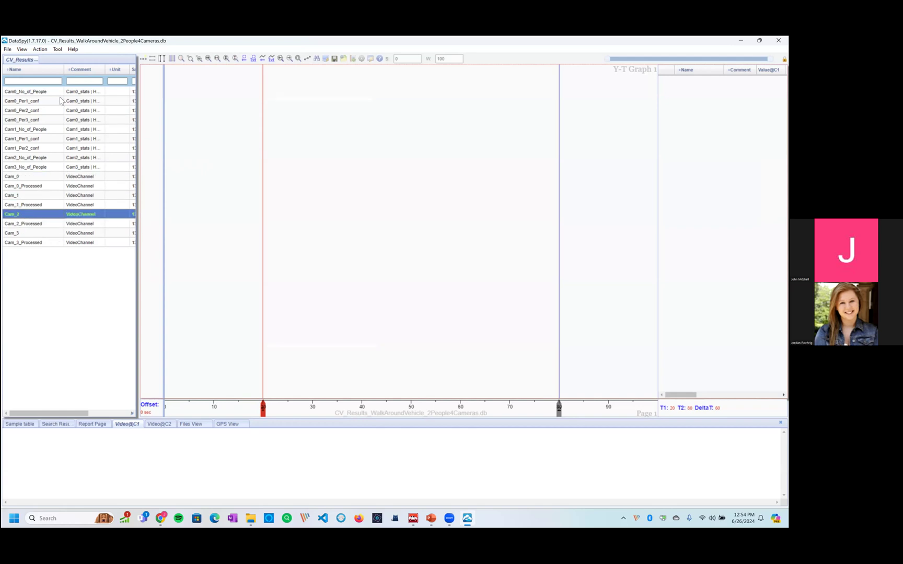
Plot Cam0_No_of_People and Cam1_No_of_People on the Y-T graph, rescaling and shifting the traces so they are vertically separated.
drag(29, 93, 208, 215)
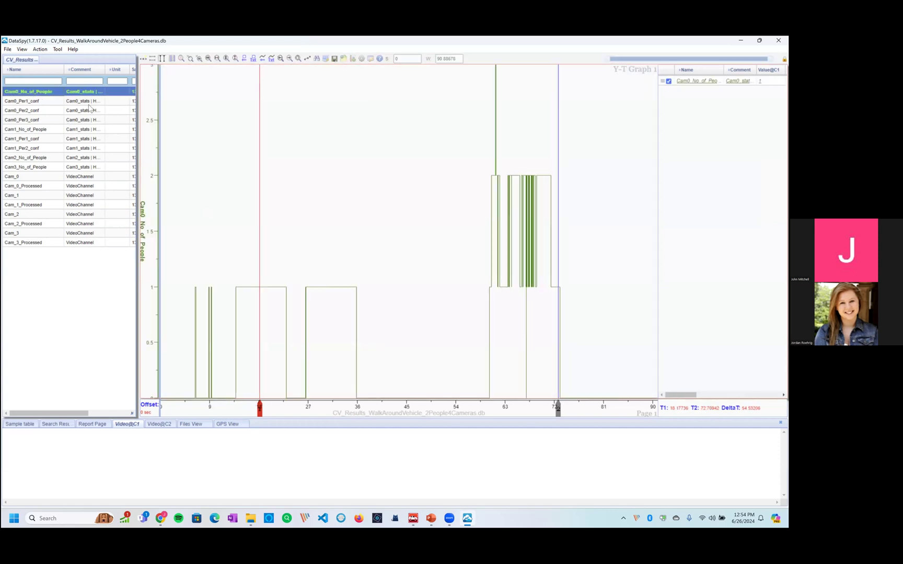
scroll(147, 284, down, 2)
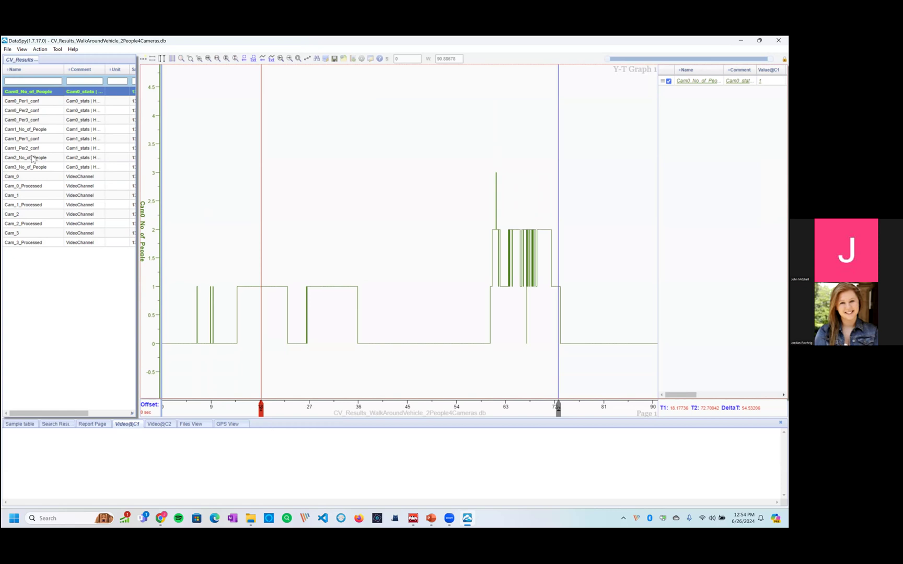
click(31, 129)
drag(31, 130, 218, 191)
drag(147, 262, 132, 103)
scroll(149, 133, down, 2)
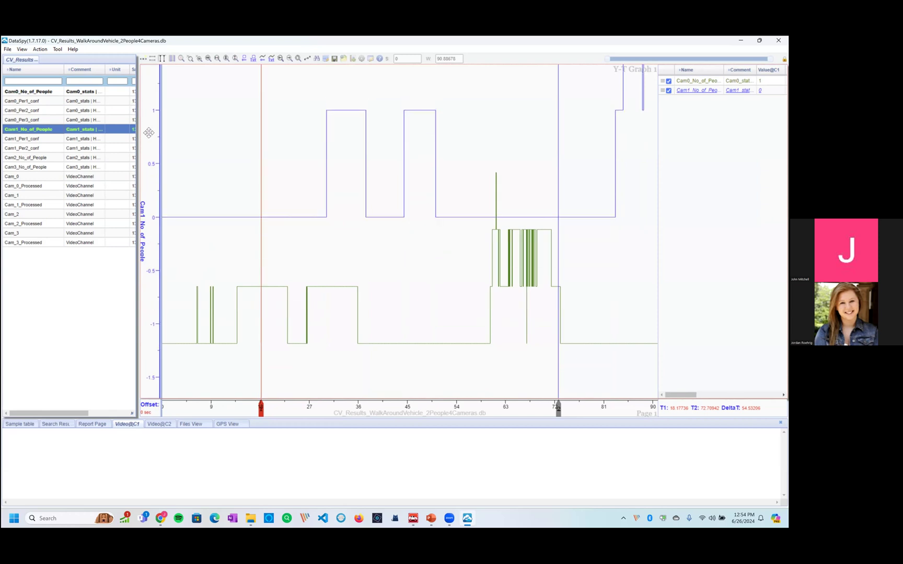
scroll(146, 132, down, 1)
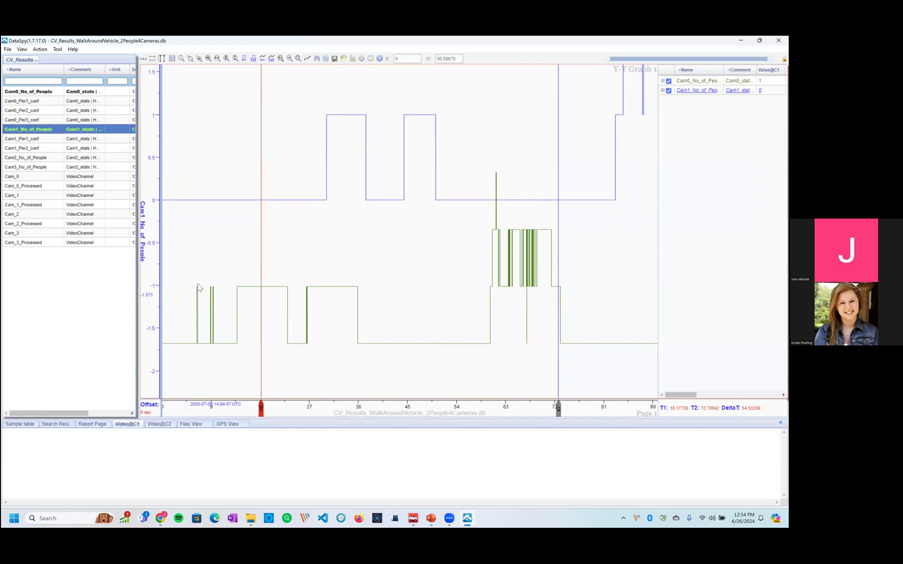
Add a Video Graph below the Y-T graph and place Cam_0, Cam_0_Processed, Cam_1 and Cam_1_Processed on it.
right_click(263, 250)
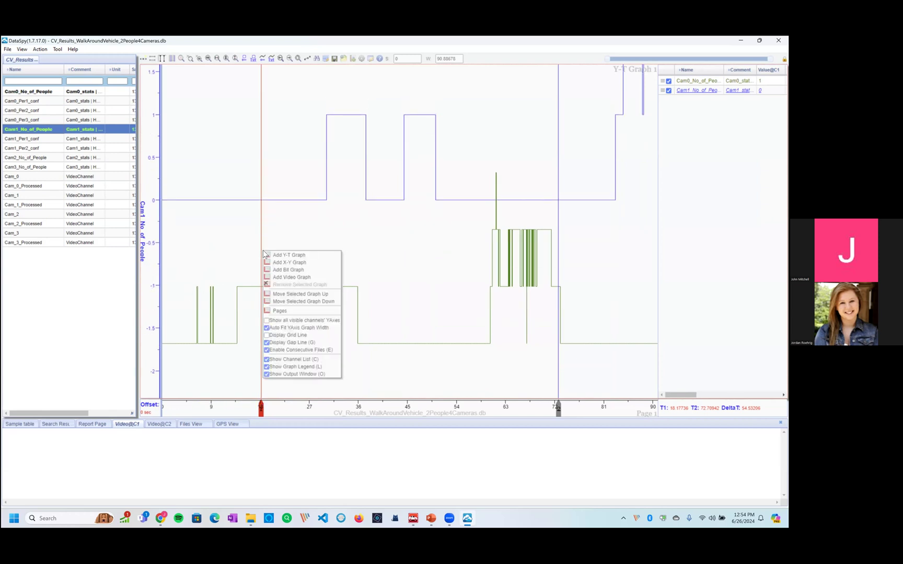
click(296, 277)
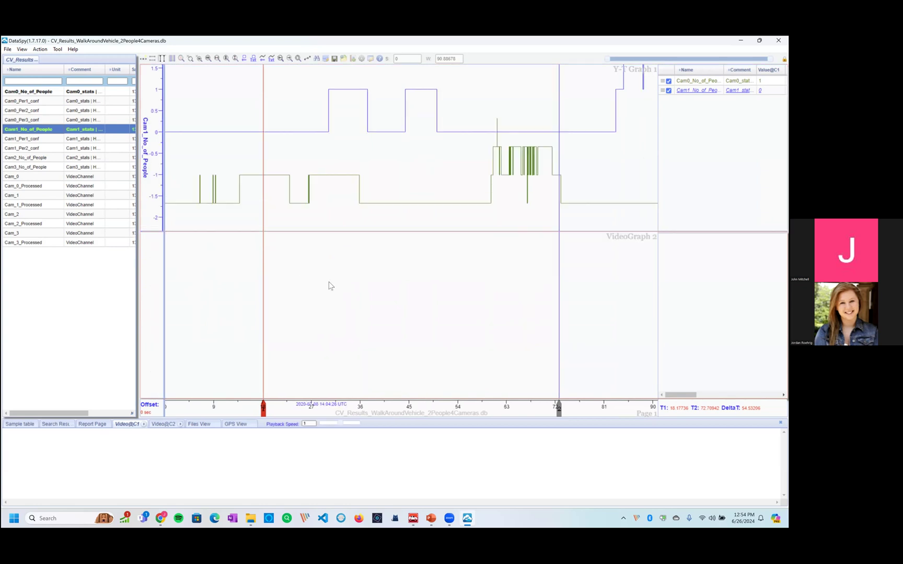
click(34, 176)
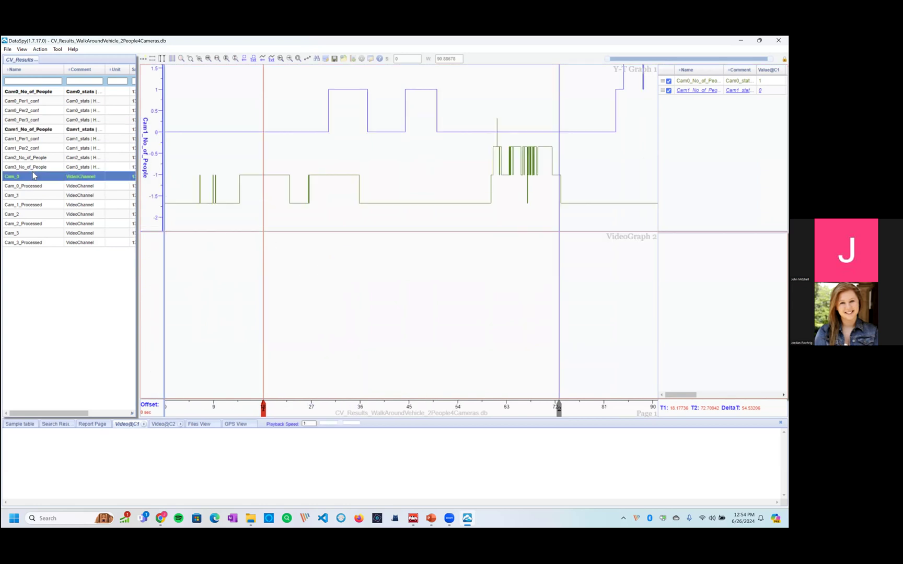
shift+click(29, 205)
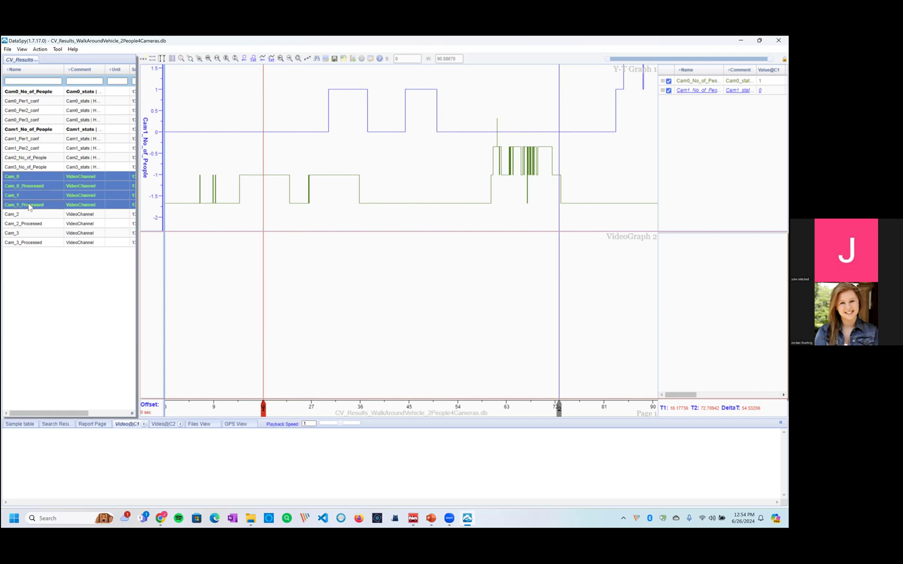
drag(28, 176, 227, 292)
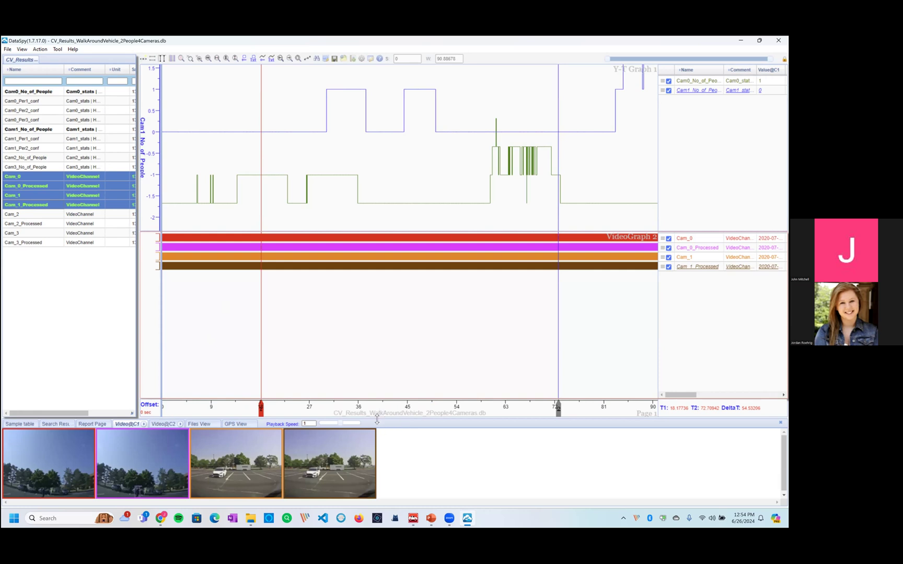
Enlarge the camera image pane and give the Y-T graph more height than the video graph.
drag(375, 410, 374, 328)
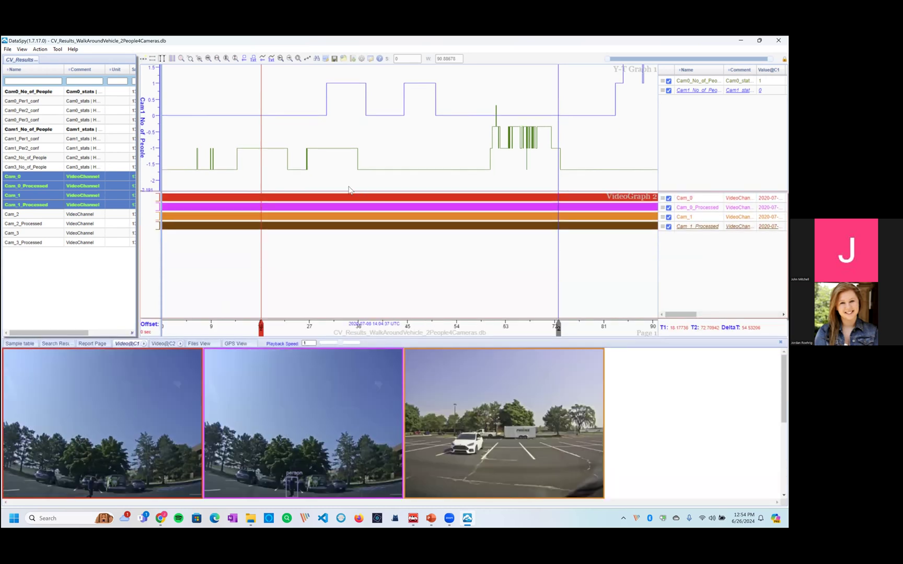
drag(350, 216, 359, 282)
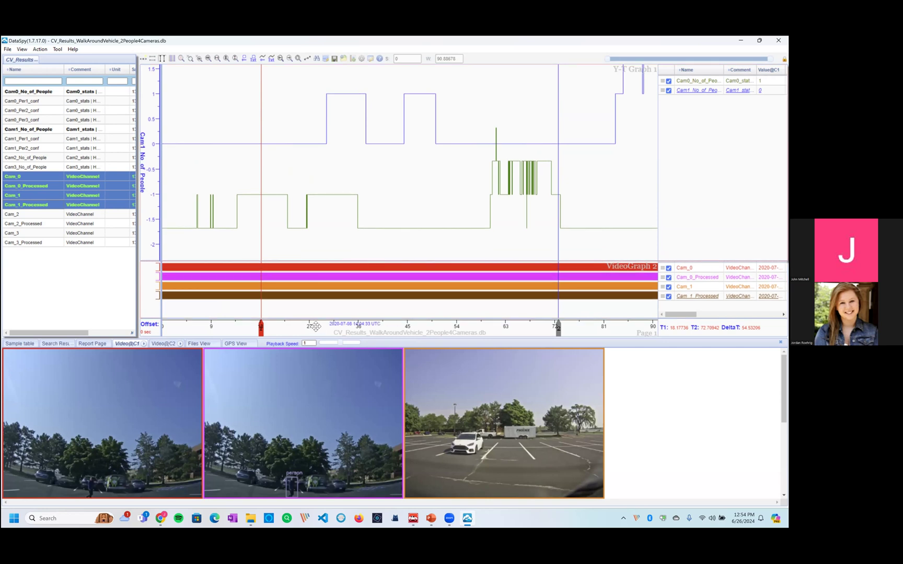
Set the graph's time window width to 10 centred on cursor 1, and shrink the image pane to fit all four cameras.
double_click(455, 59)
key(Return)
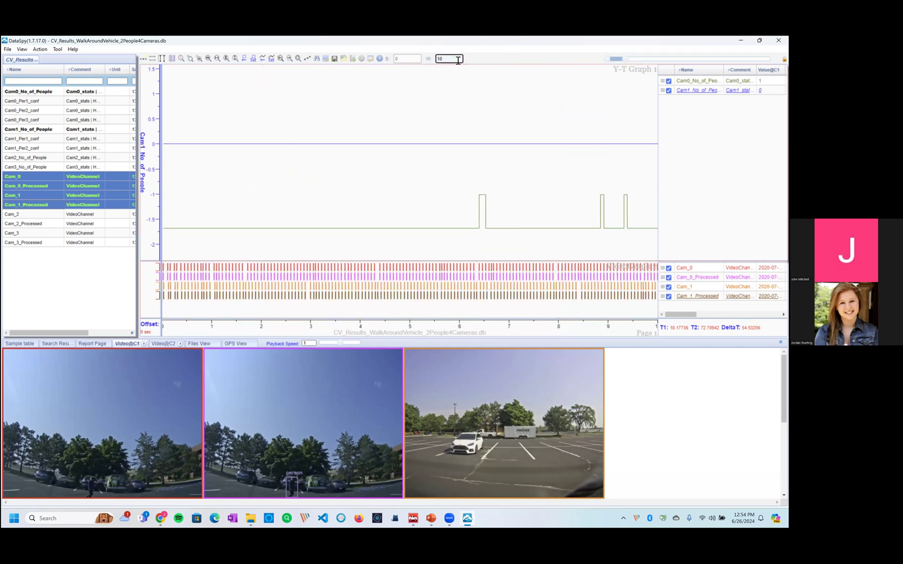
click(359, 193)
key(1)
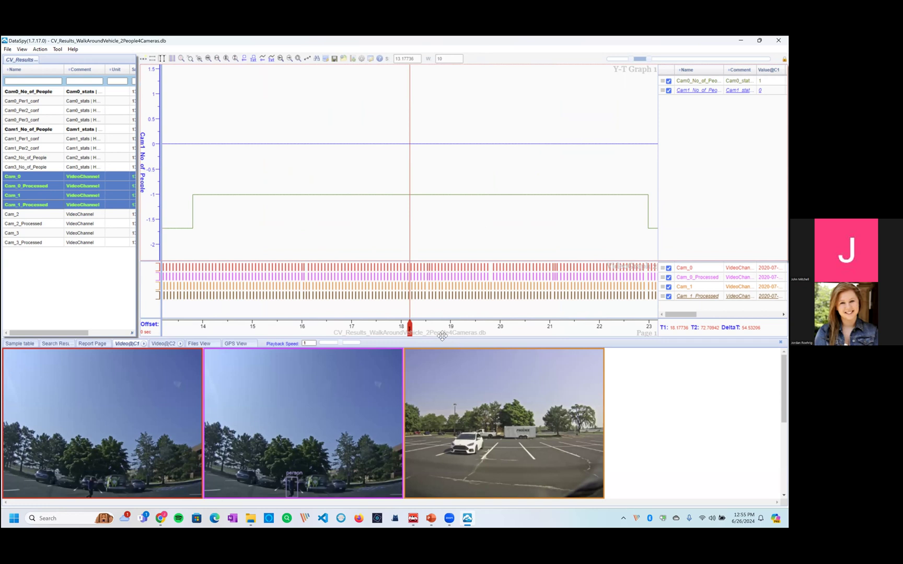
drag(442, 340, 432, 354)
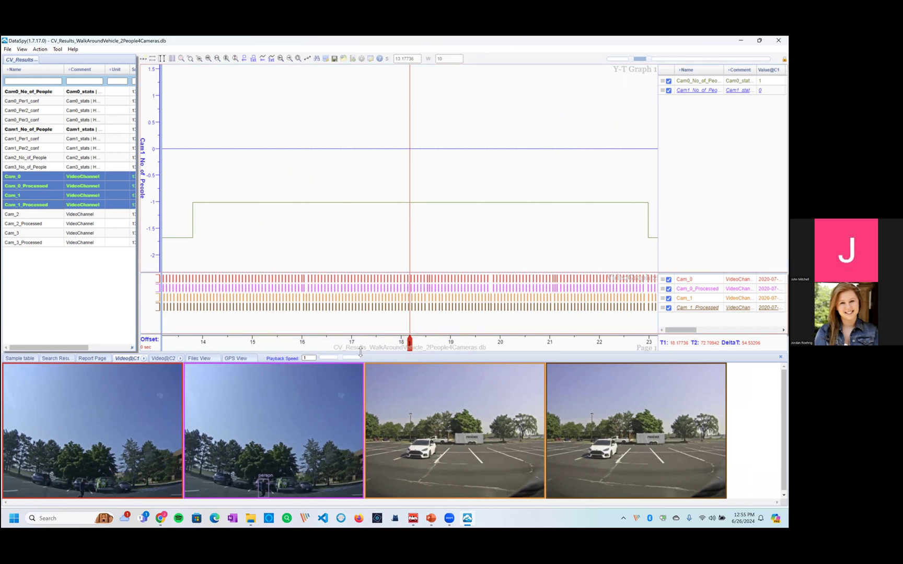
Select Cam_0 in the video graph's legend and step cursor 1 back and forth frame by frame, ending at about 15.13 seconds.
click(686, 279)
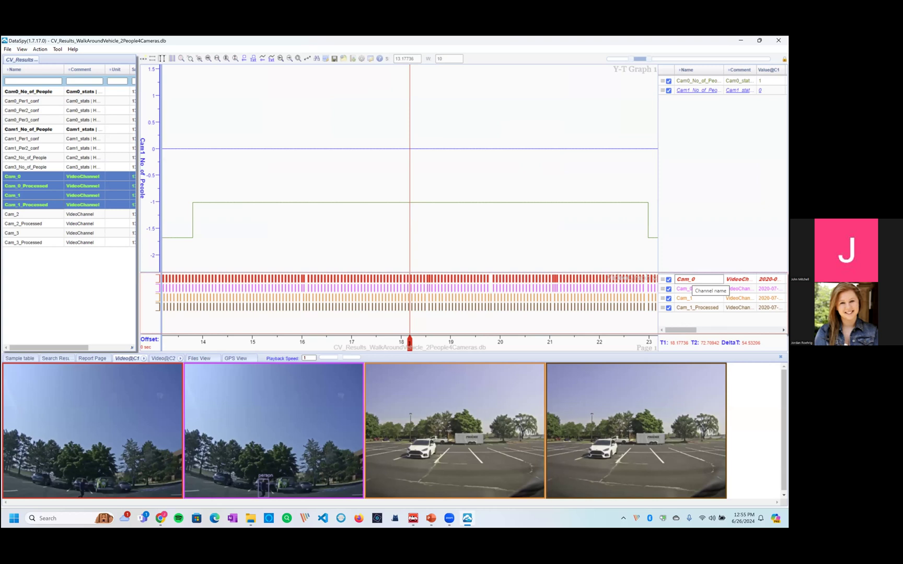
key(Left)
key(Left)
key(Left)
key(Left)
key(Left)
key(Left)
key(Left)
key(Left)
key(Left)
key(Left)
key(Left)
key(Left)
key(Left)
key(Left)
key(Left)
key(Left)
key(Left)
key(Left)
key(Left)
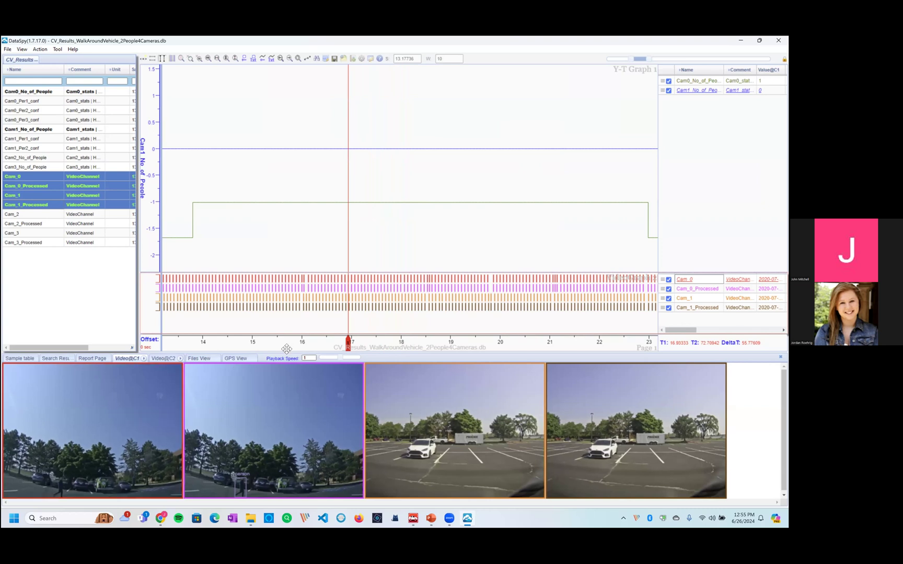
key(Left)
key(Left)
key(Left)
key(Left)
key(Left)
key(Left)
key(Left)
key(Left)
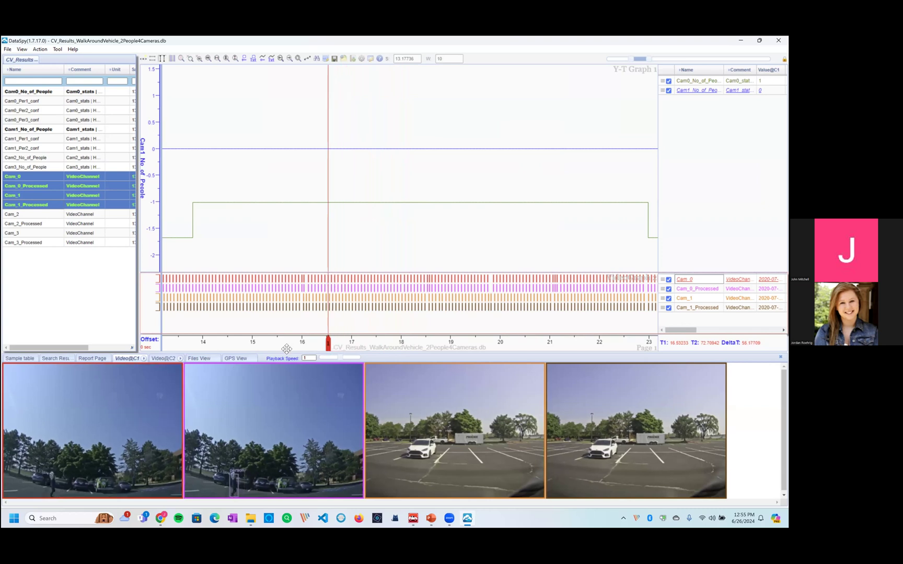
key(Left)
key(Left)
key(Left)
key(Left)
key(Left)
key(Left)
key(Left)
key(Left)
key(Left)
key(Left)
key(Left)
key(Left)
key(Left)
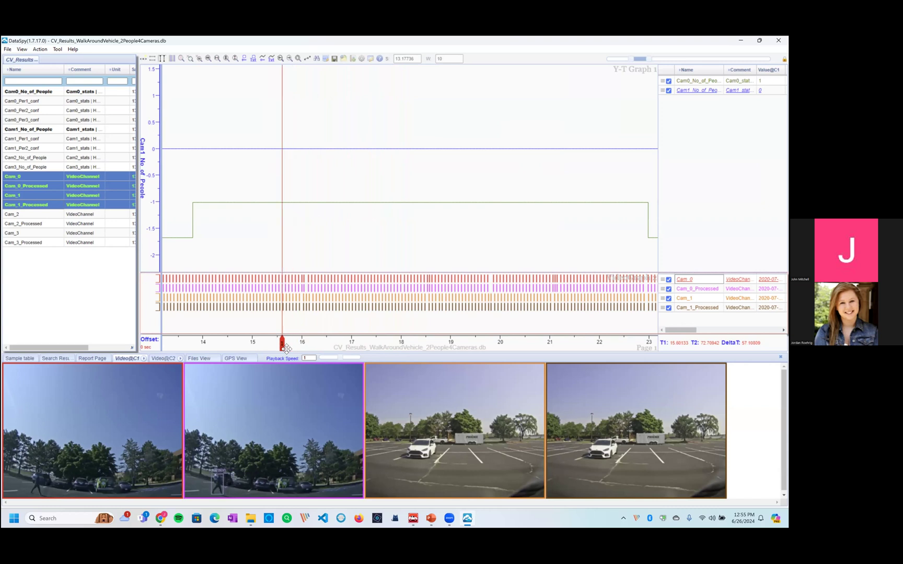
key(Right)
key(Right)
key(Right)
key(Right)
key(Right)
key(Right)
key(Right)
key(Left)
key(Left)
key(Left)
key(Left)
key(Left)
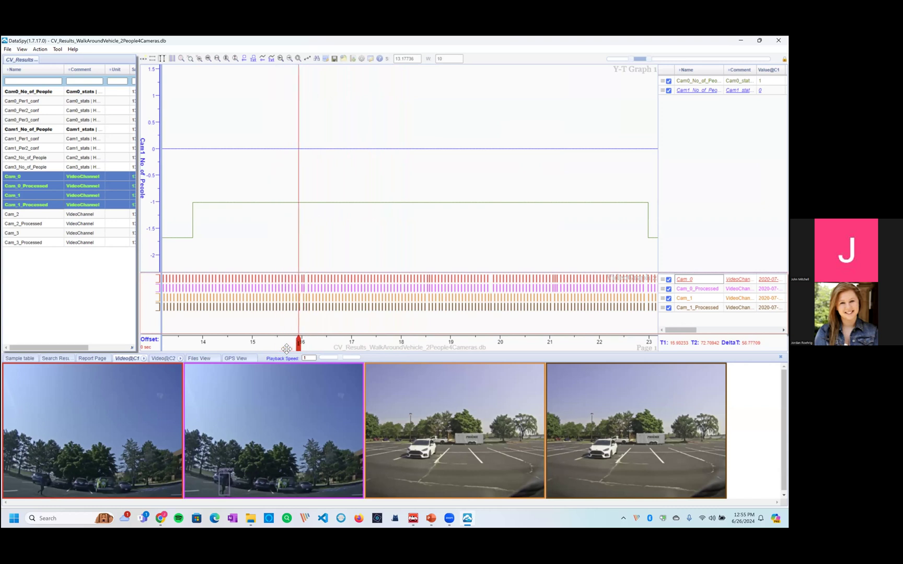
key(Left)
key(Left)
key(Left)
key(Left)
key(Left)
key(Left)
key(Left)
key(Left)
key(Left)
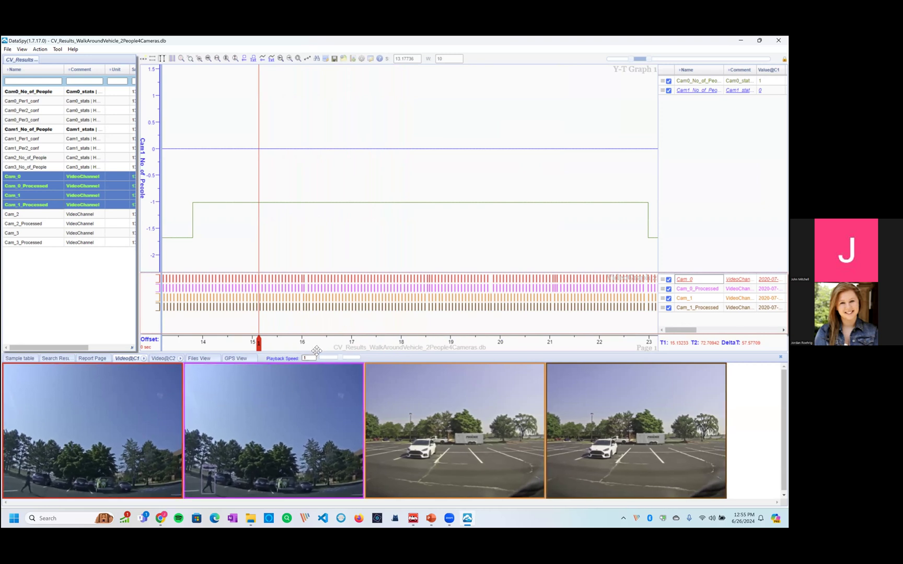
Widen the time window to about 47.68 and move cursor 1 ahead of the first Cam0 person detection, to about 5.49 seconds.
scroll(332, 343, down, 5)
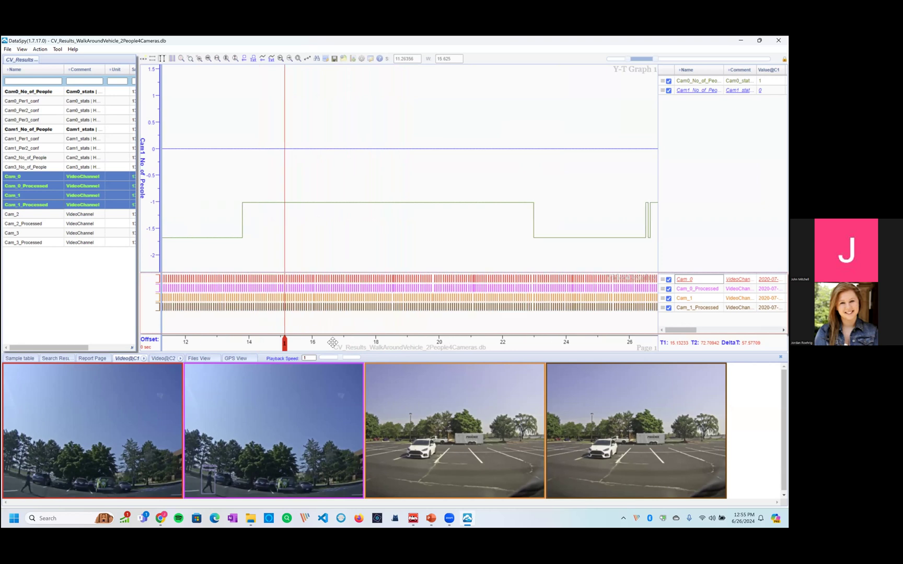
scroll(332, 343, down, 1)
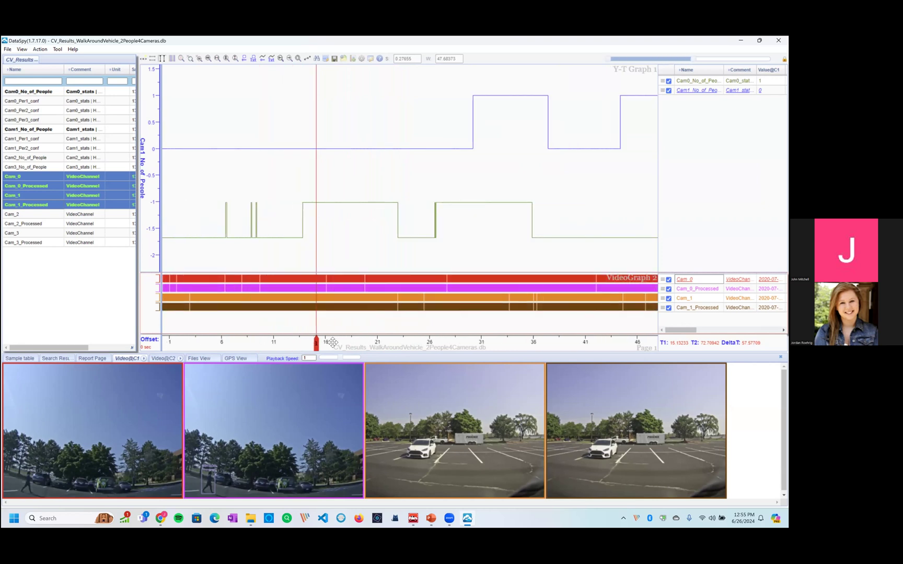
drag(315, 345, 244, 344)
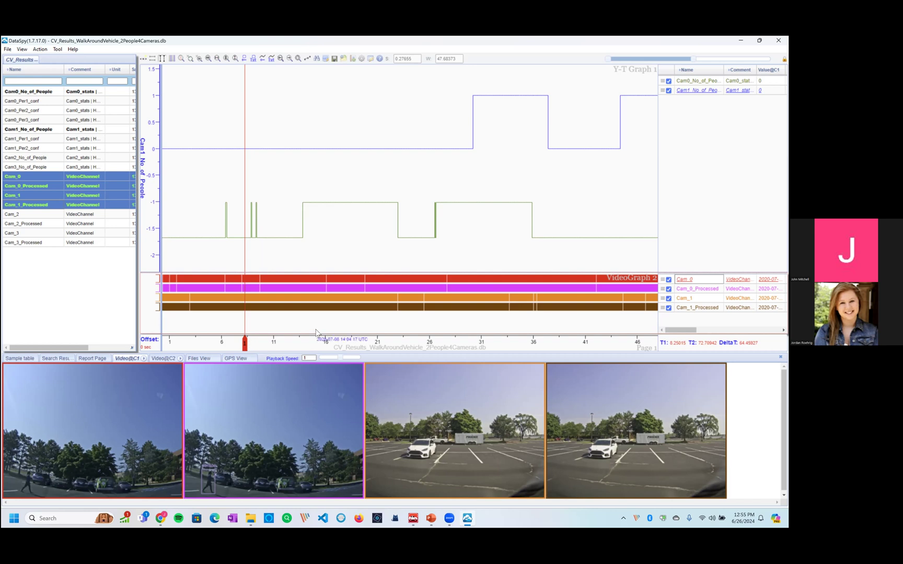
click(215, 221)
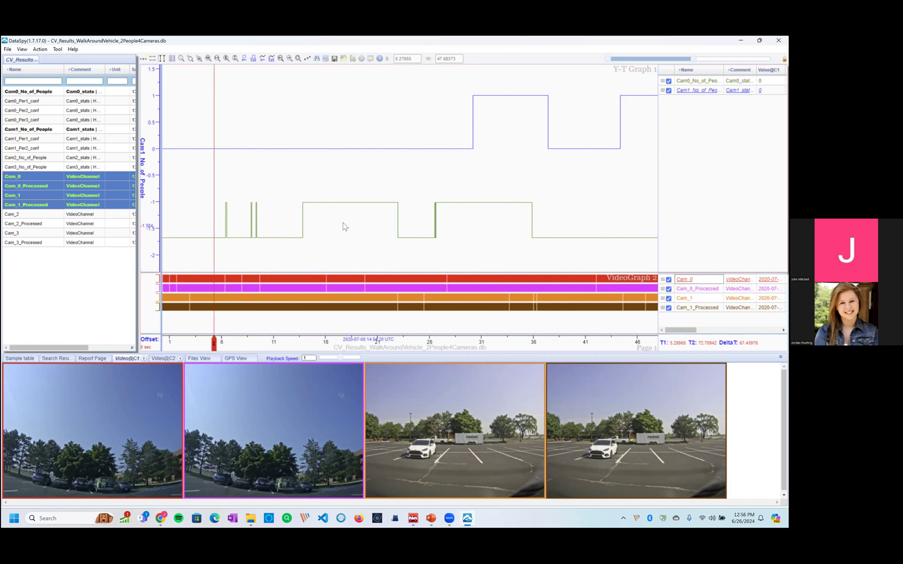
key(Right)
key(Right)
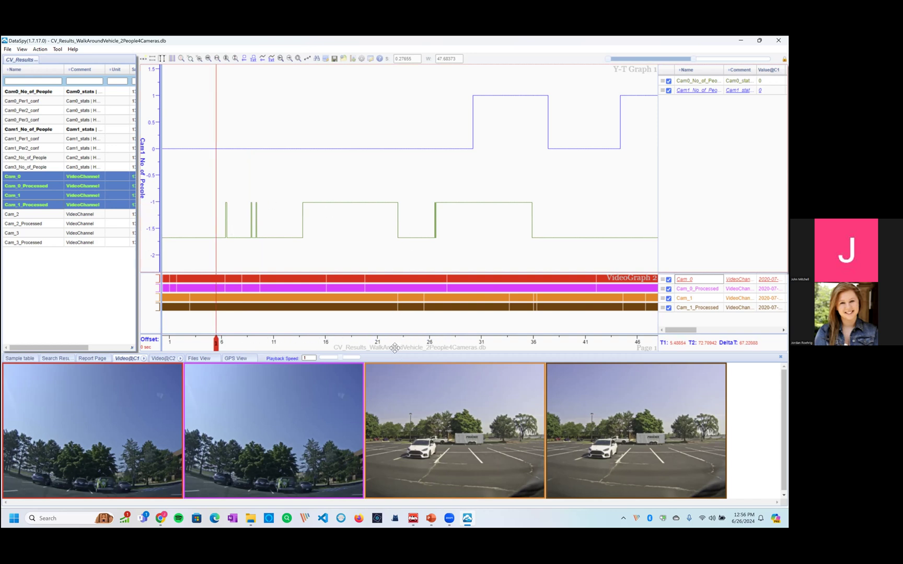
Enlarge the camera image pane and make Cam0_No_of_People the active signal in the Y-T graph.
drag(395, 353, 422, 209)
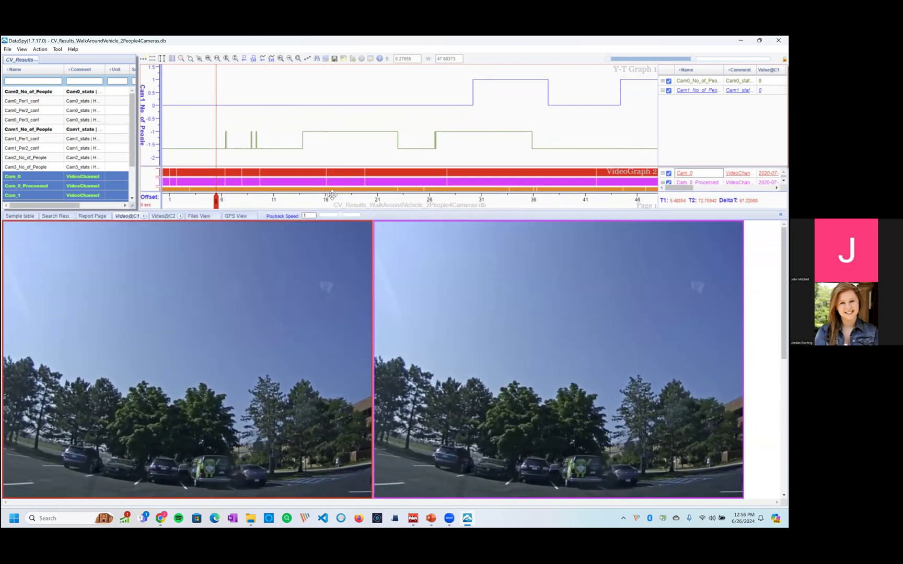
click(44, 131)
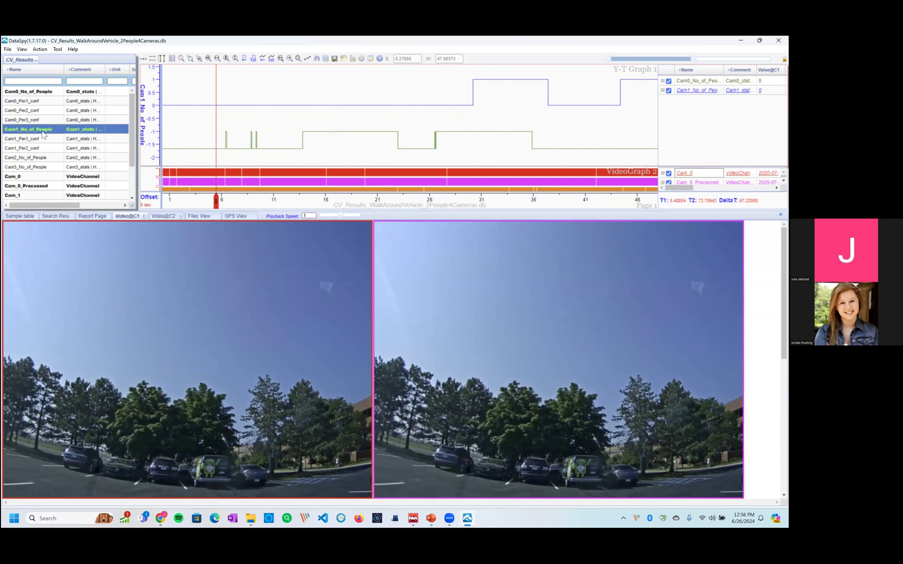
click(697, 80)
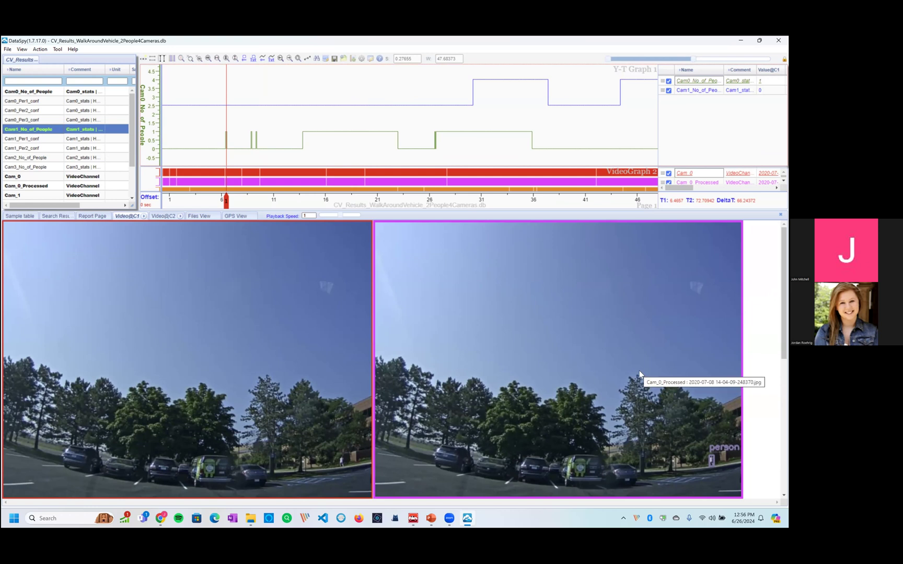
Step cursor 1 back and forth through the frames of the first brief Cam0 detection, ending at about 6.47 seconds.
key(Left)
key(Left)
key(Left)
key(Right)
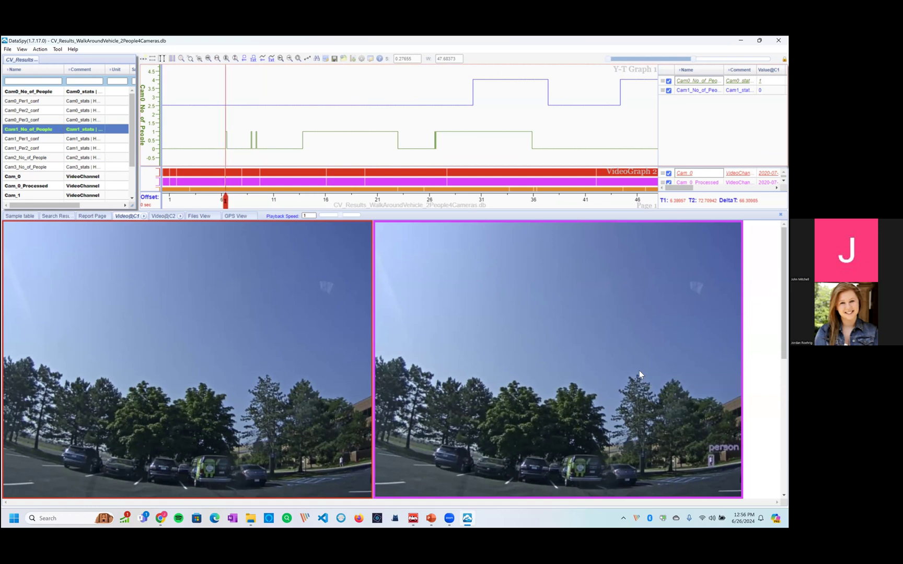
key(Right)
key(Right)
key(Right)
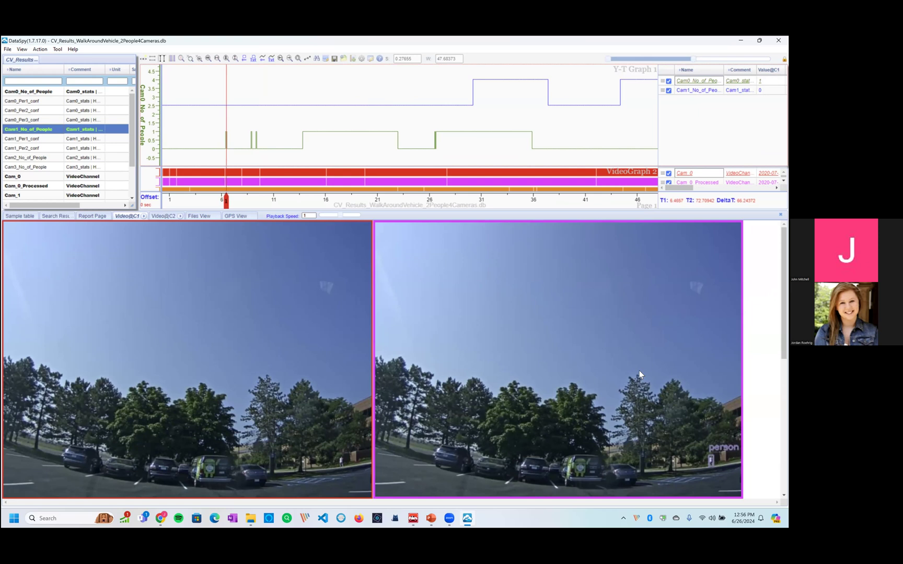
Compare the camera images with the Cam0 people count by placing cursor 1 at about 6.65, 16.93 and 65.89 seconds.
click(228, 134)
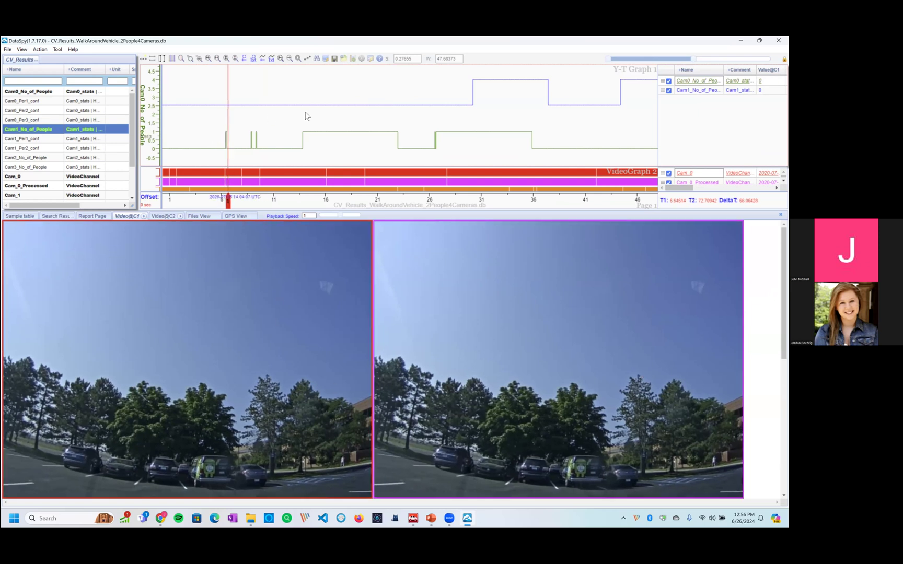
click(298, 135)
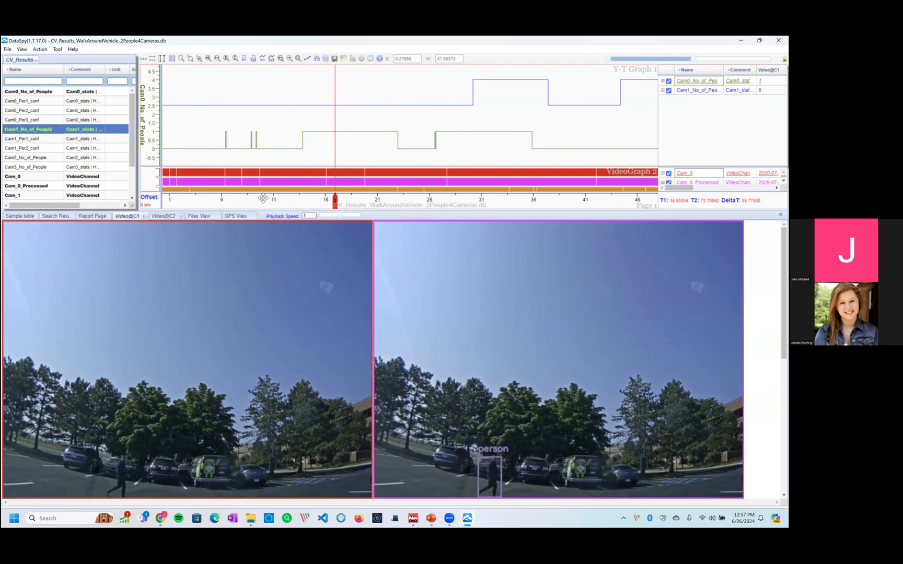
scroll(261, 199, down, 2)
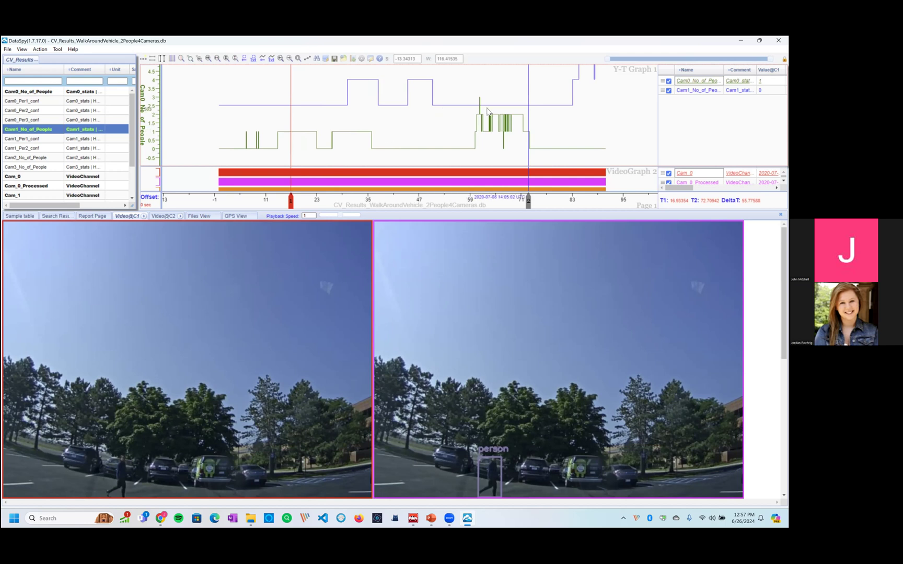
click(474, 140)
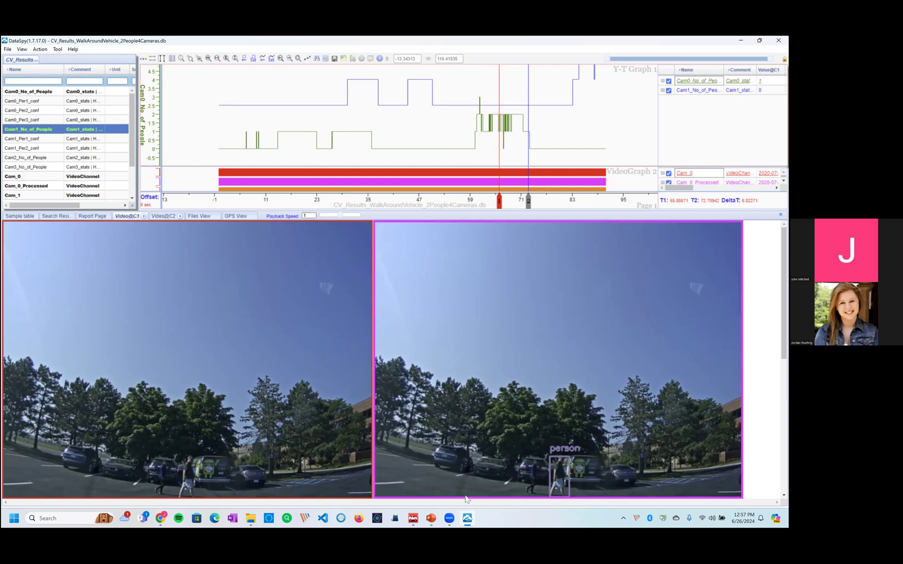
Switch to the PowerPoint presentation TorqueOfTheTown_DataSpy_062624.pptx.
click(432, 519)
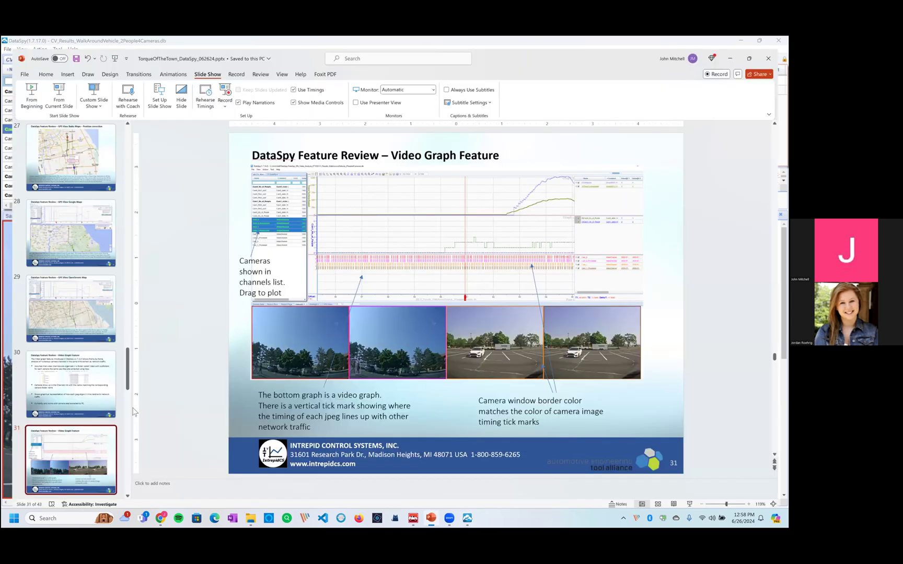
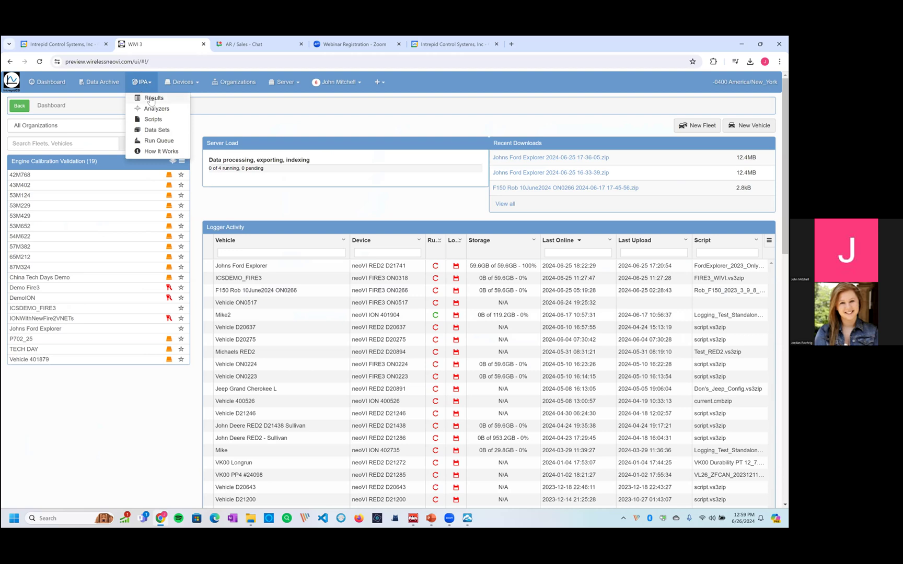
List the IPA results on the WiVI site and open the DemoFIF_062624v2 result file FindInFiles_06-26-24_15-35-30.dsr in the DataSpy web viewer.
click(151, 98)
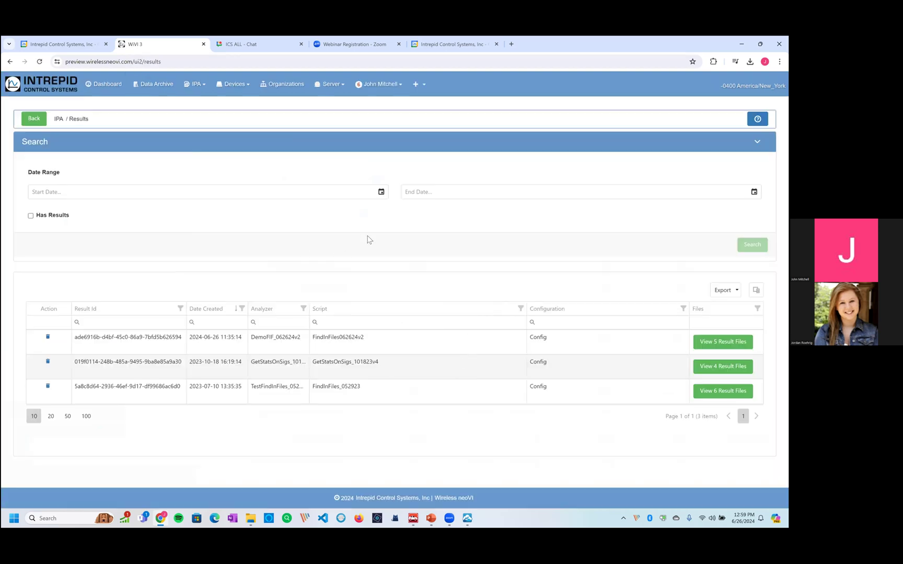
click(723, 342)
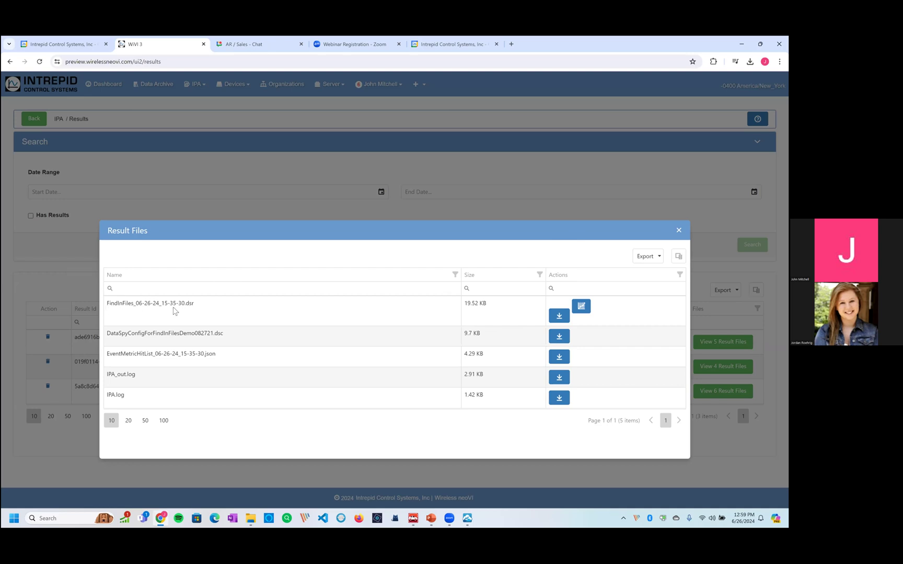
click(581, 307)
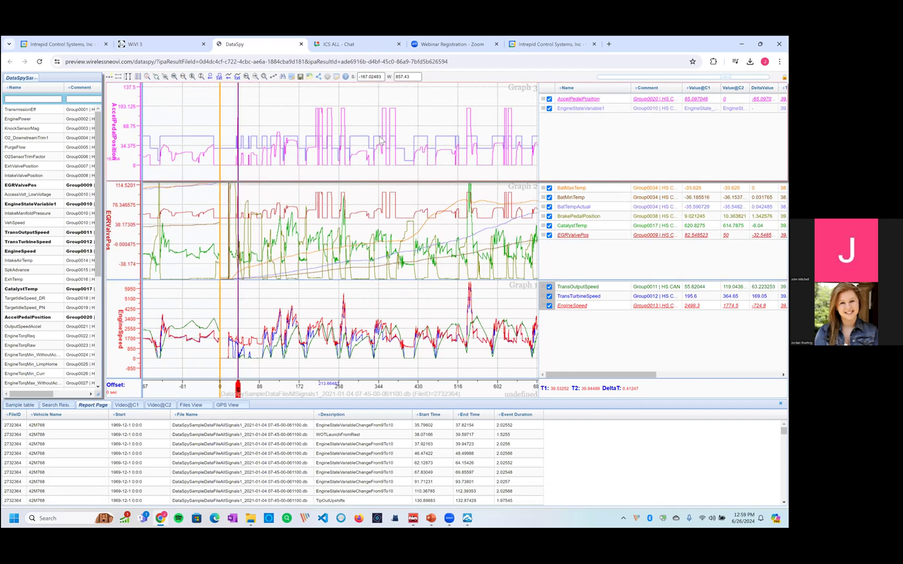
Set the graphs' time window to start at 0 with a width of 30.
double_click(376, 77)
text(0)
double_click(416, 76)
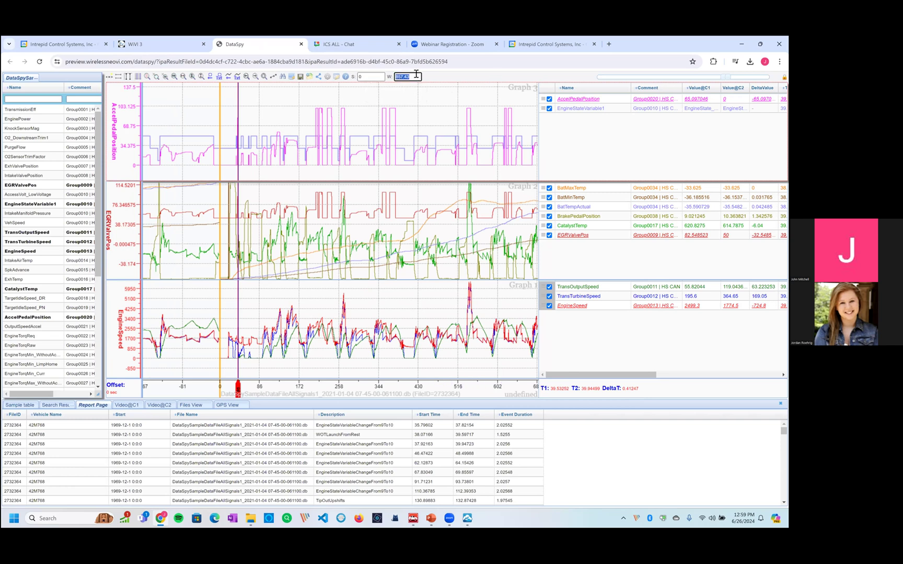
text(30)
key(Return)
Jump to the first EngineStateVariableChangeFrom9To10 event in the report and make EngineStateVariable1 the active signal in Graph 3.
click(349, 427)
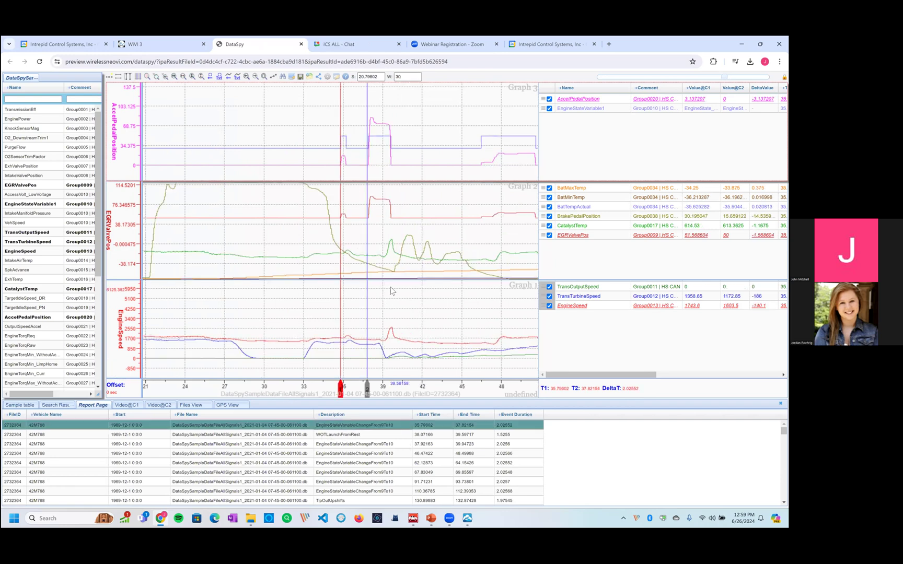
click(343, 435)
click(335, 427)
click(575, 110)
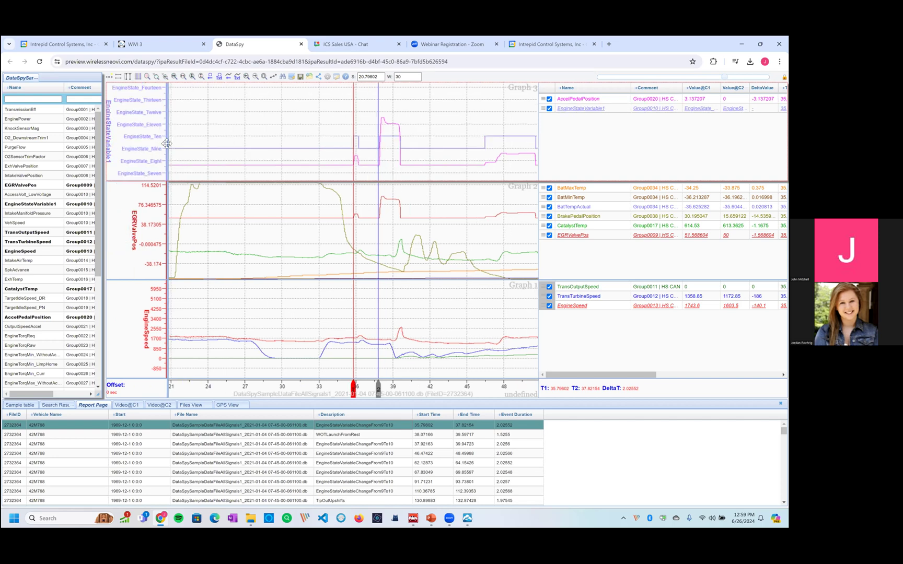
Jump to the WOTLaunchFromRest event and rescale the AccelPedalPosition axis in Graph 3.
click(354, 438)
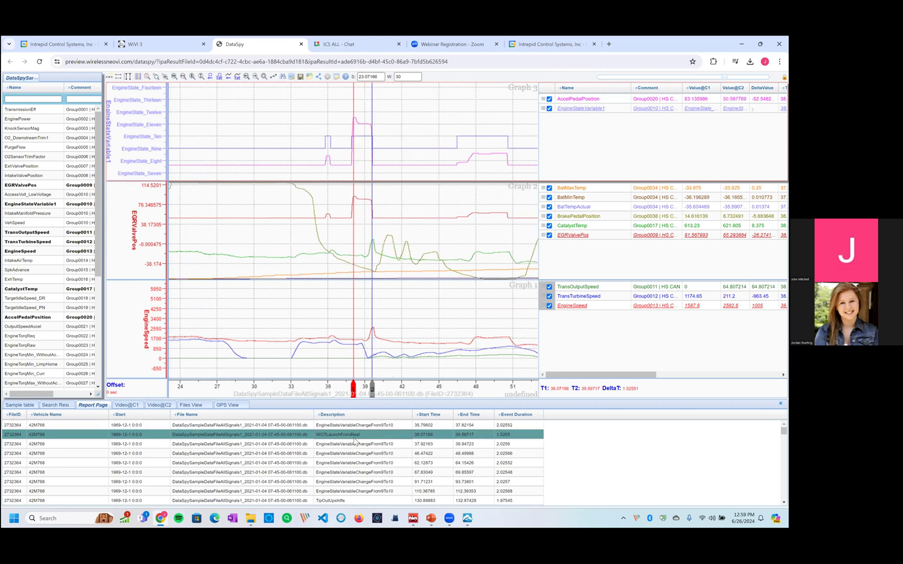
click(570, 101)
drag(130, 147, 128, 171)
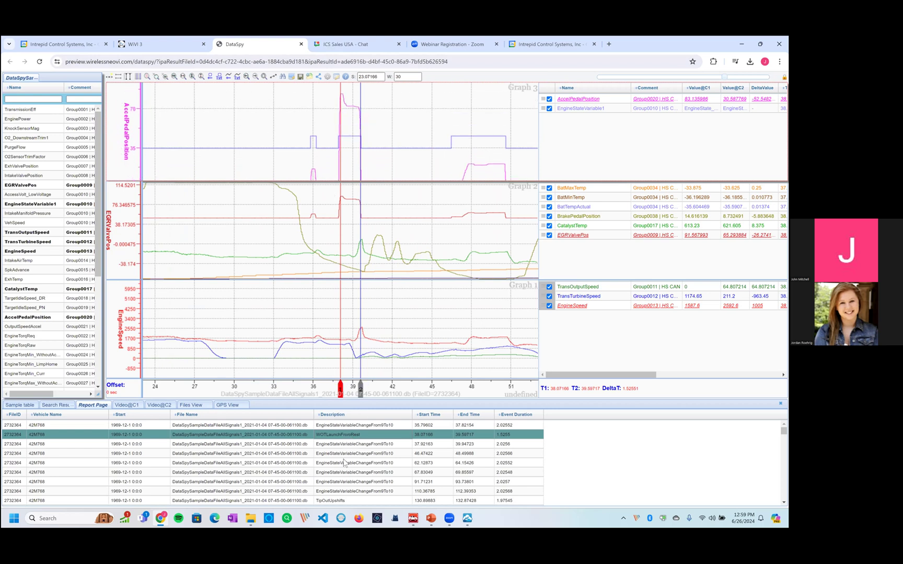
Jump to the first TipOutUpshifts event and enlarge the report pane to list more events.
click(333, 501)
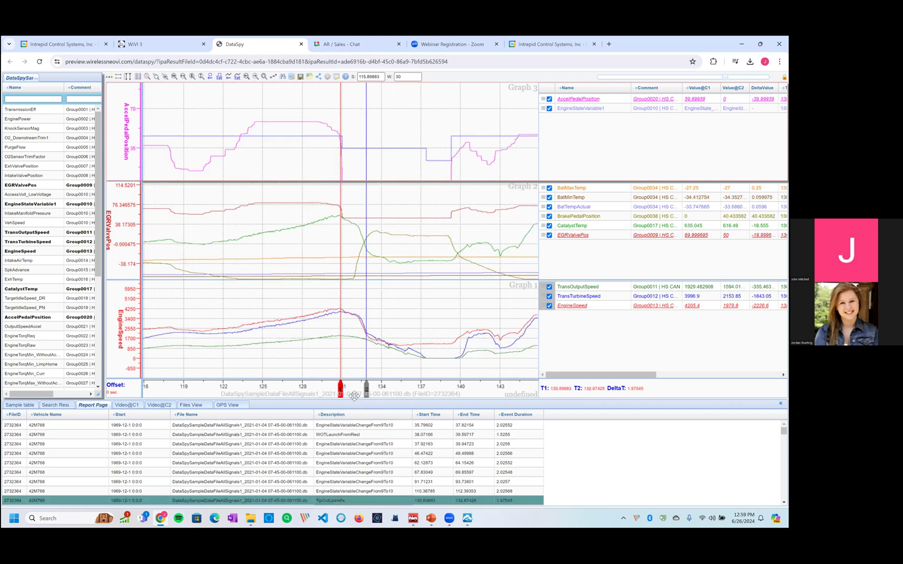
drag(354, 398, 388, 343)
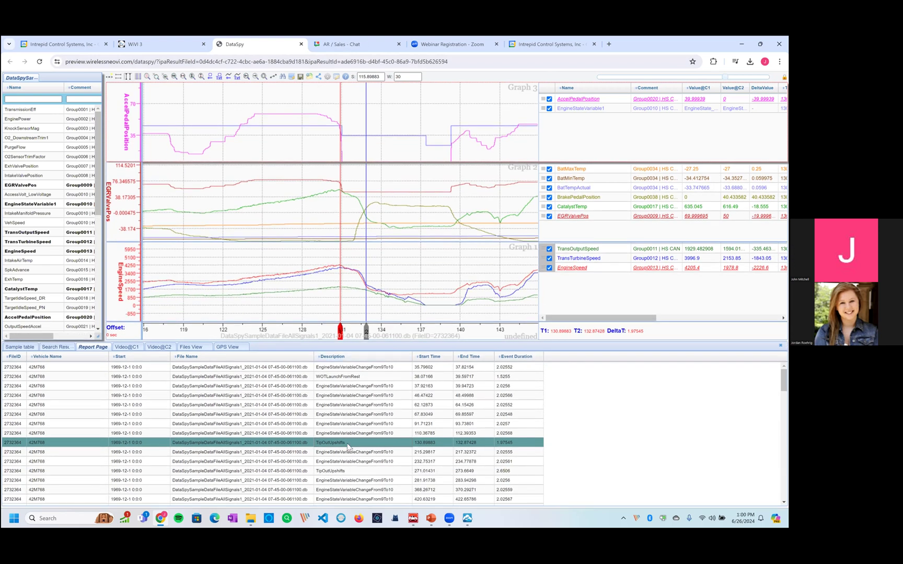
Sort the report by description and step through the EngineStateVariableChangeFrom9To10 events, ending at the one starting at 511.73334.
click(348, 358)
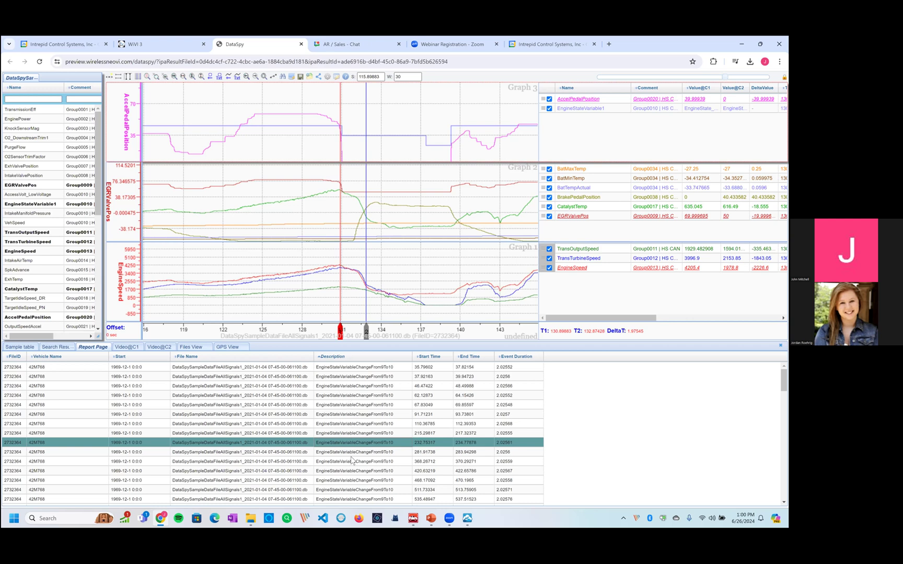
click(351, 461)
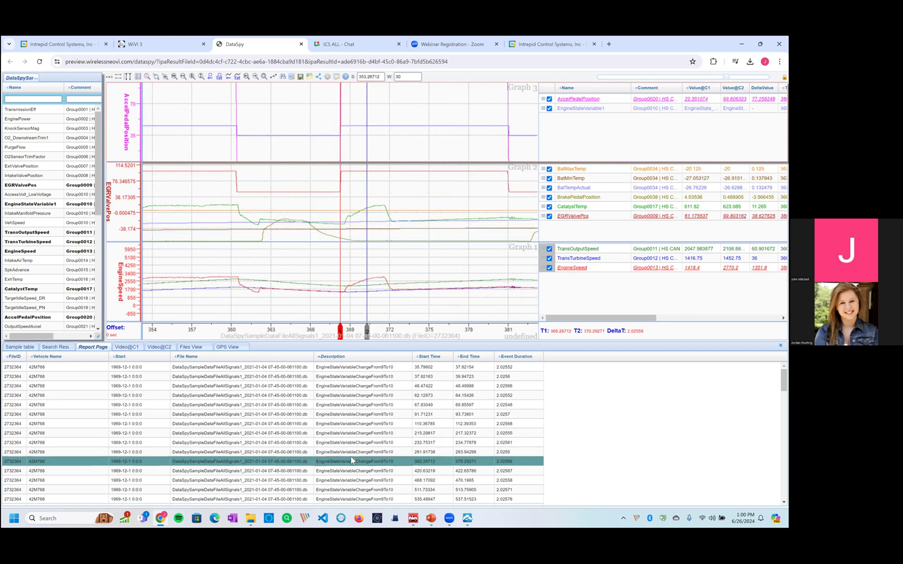
key(Up)
key(Up)
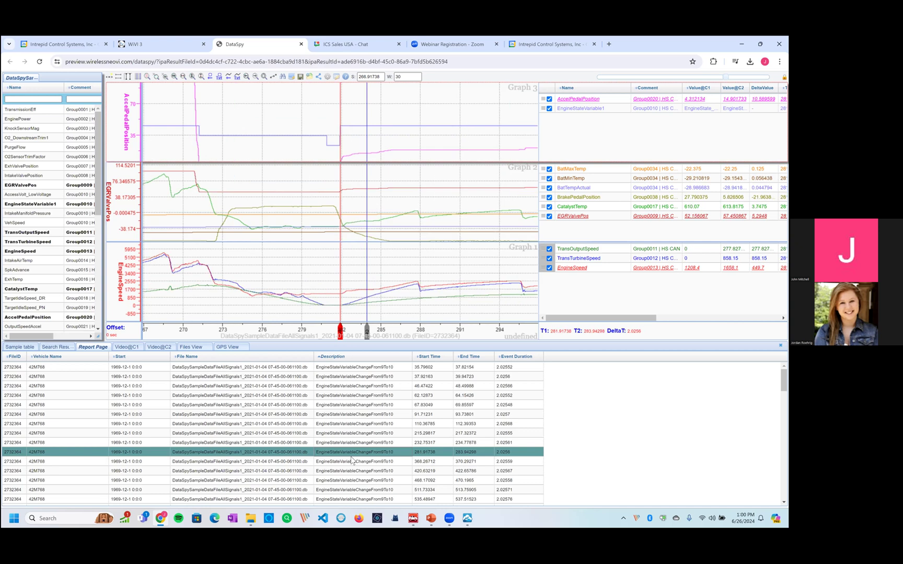
key(Down)
key(Down)
key(Down)
key(Down)
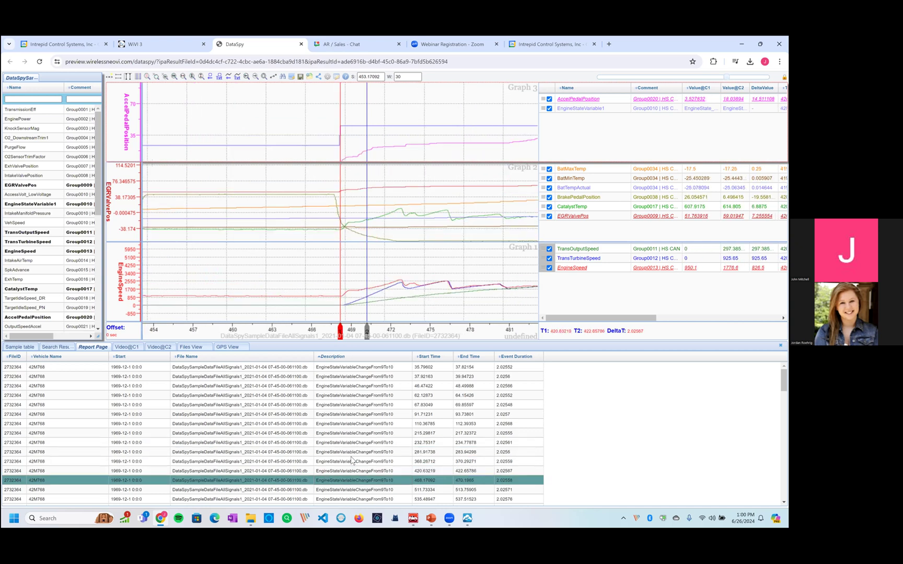
key(Down)
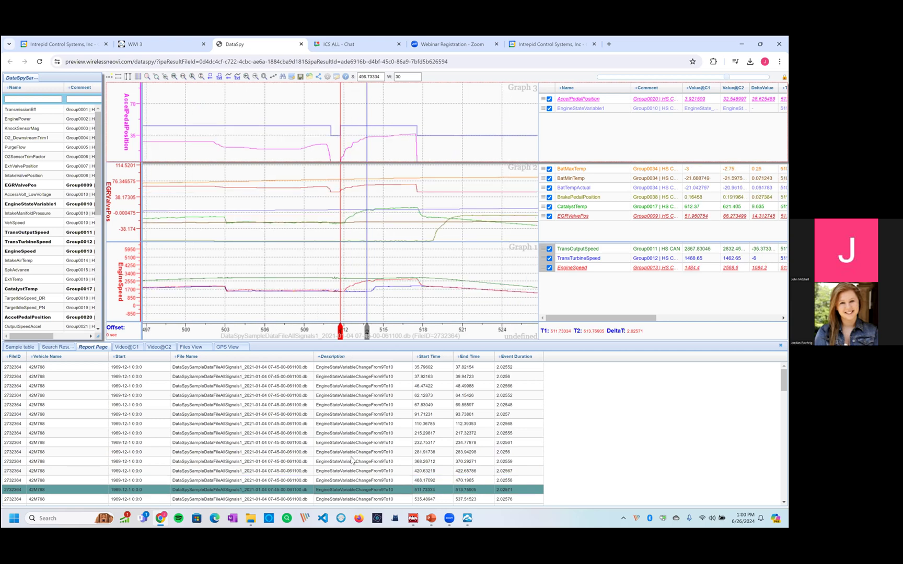
Rescale the EngineSpeed axis in Graph 1 and jump to the first TipOutUpshifts event in the sorted report.
mouse_move(123, 299)
mouse_down()
mouse_move(127, 314)
mouse_move(128, 297)
mouse_up()
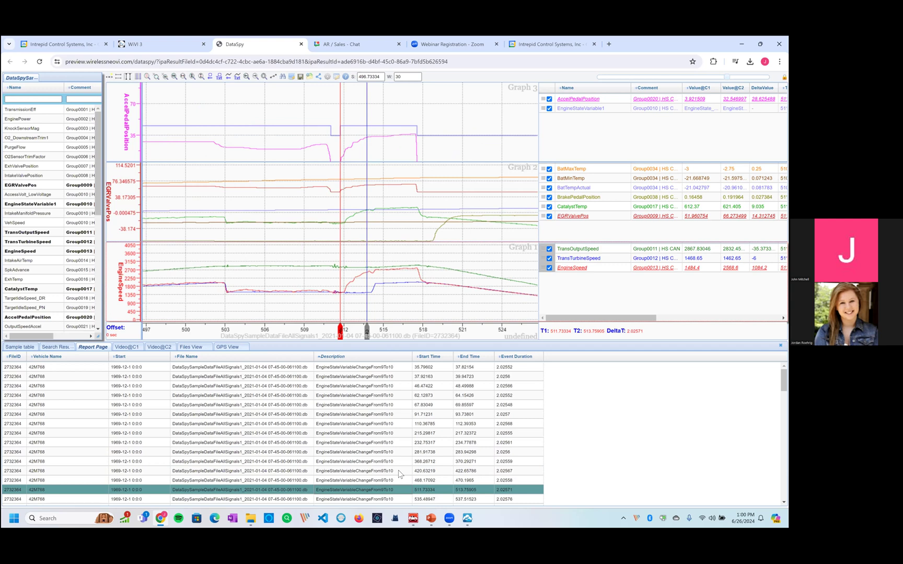
scroll(333, 435, down, 10)
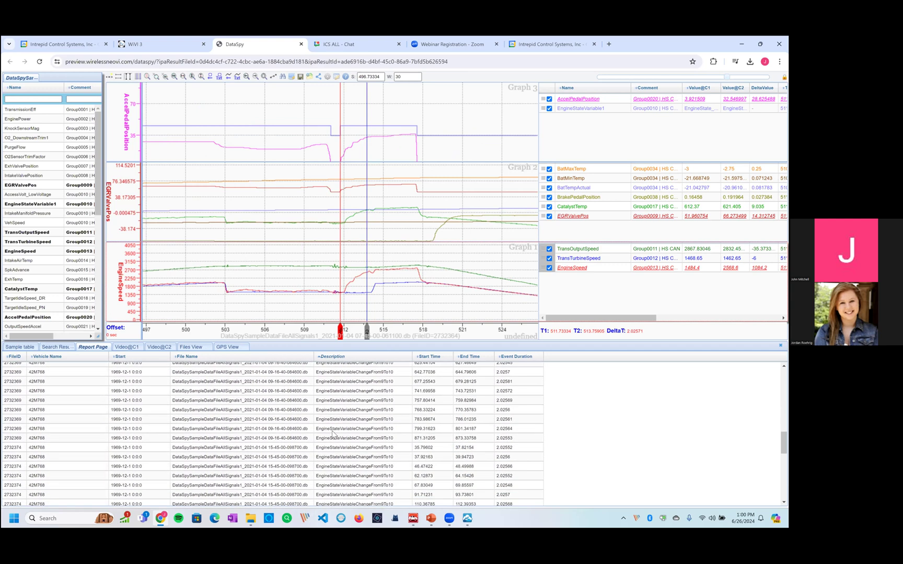
scroll(335, 437, down, 5)
scroll(338, 438, up, 2)
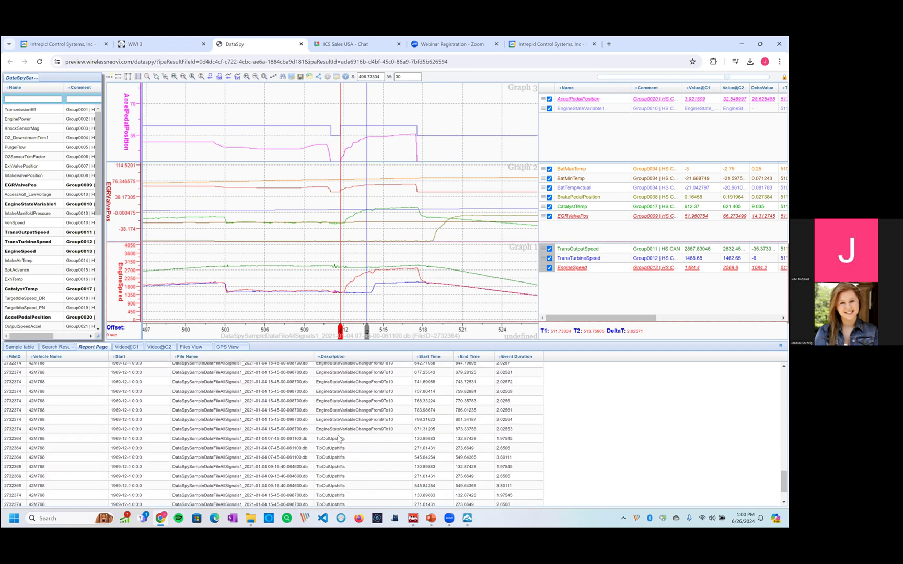
click(339, 440)
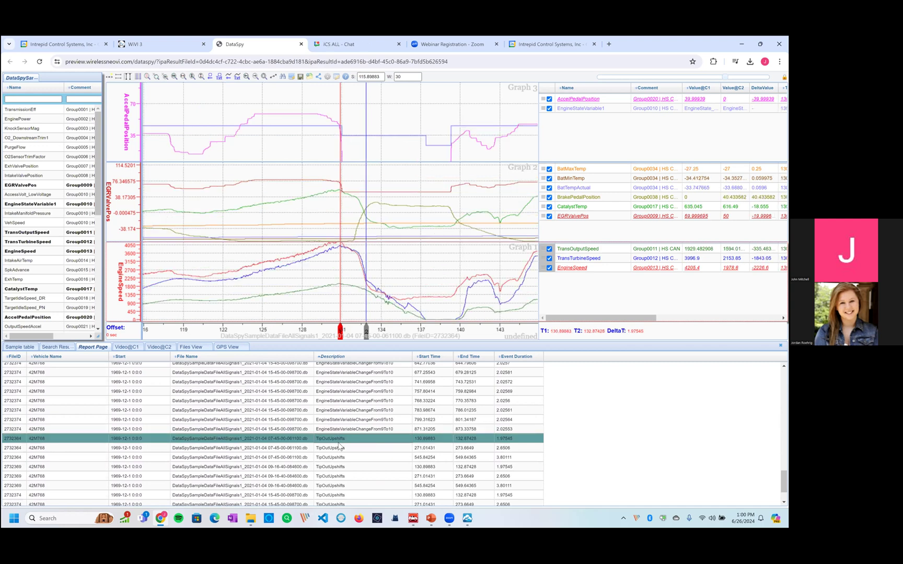
Step through the TipOutUpshifts events to the one starting at 545.84254 and rescale the EngineSpeed axis to fit its peaks.
click(339, 446)
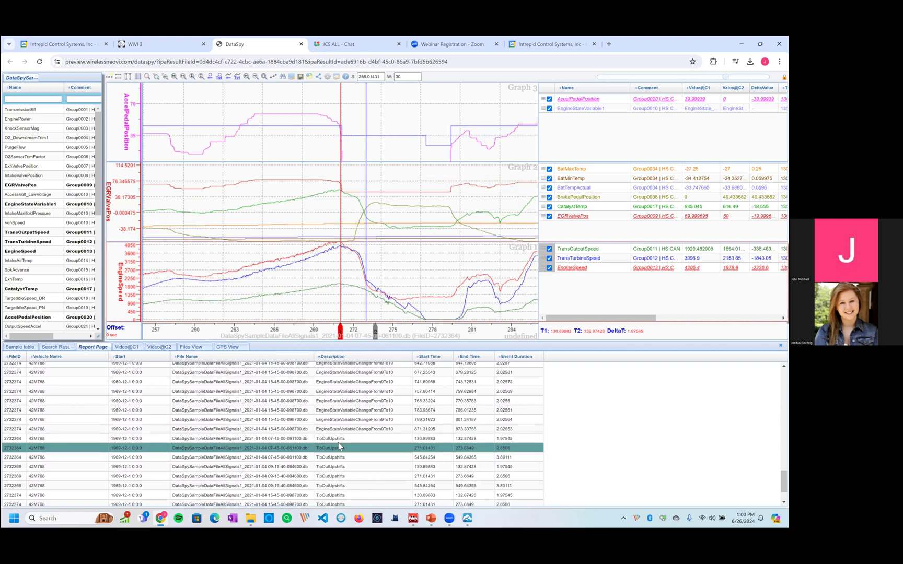
key(Down)
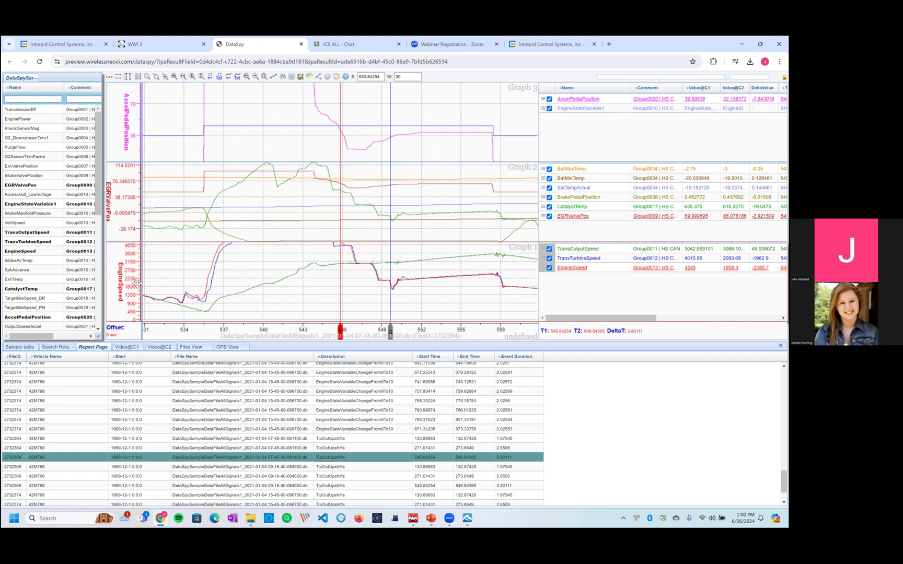
scroll(126, 294, down, 4)
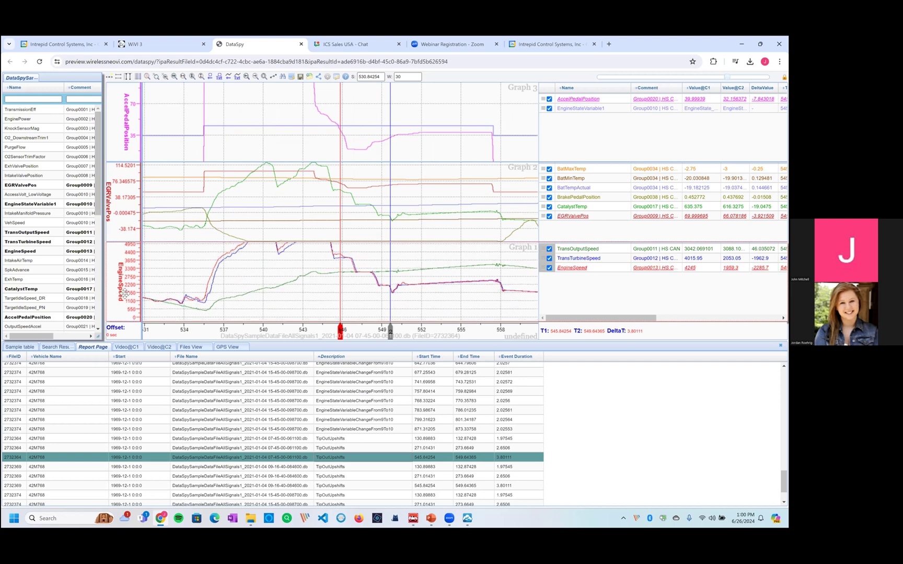
scroll(126, 291, down, 2)
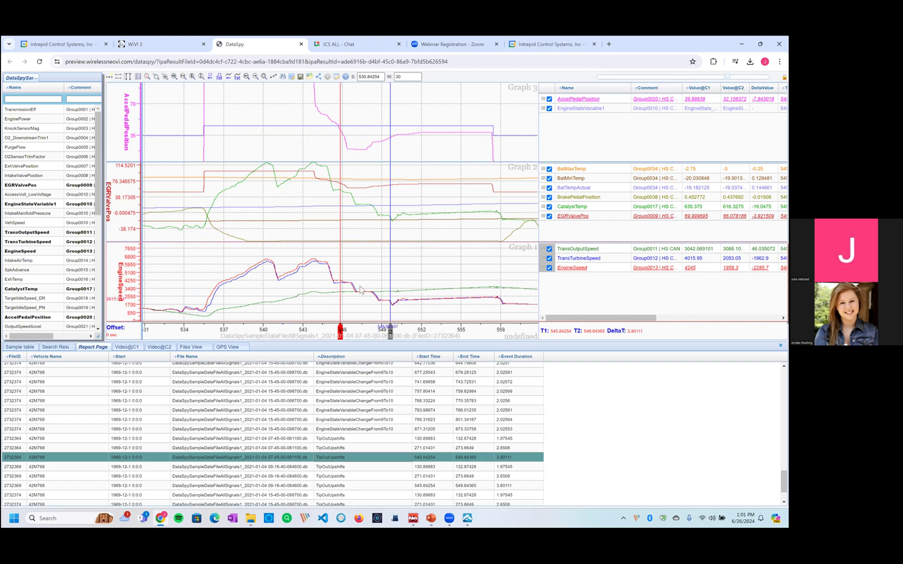
Place the two Graph 1 time cursors at about 549.8 s and 554.3 s, after the tip-out.
drag(391, 335, 453, 334)
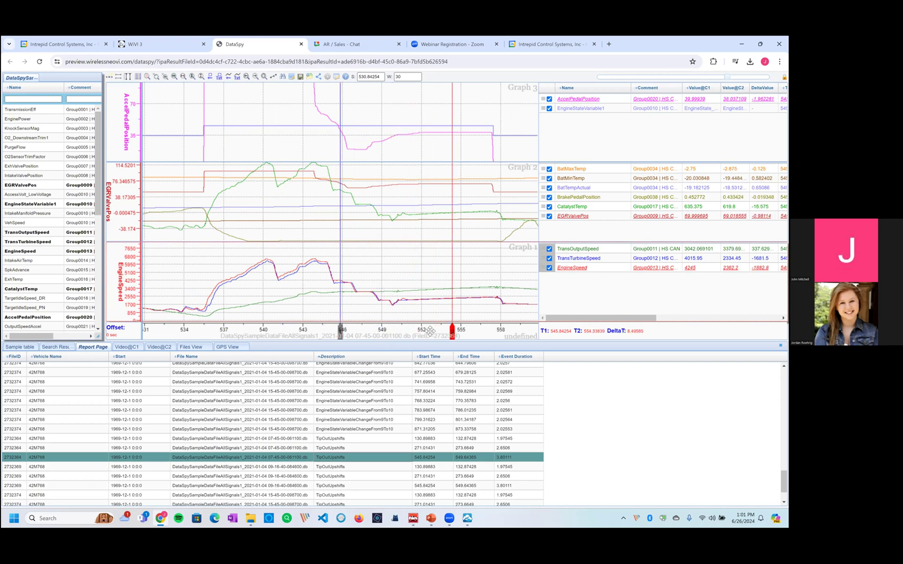
click(391, 319)
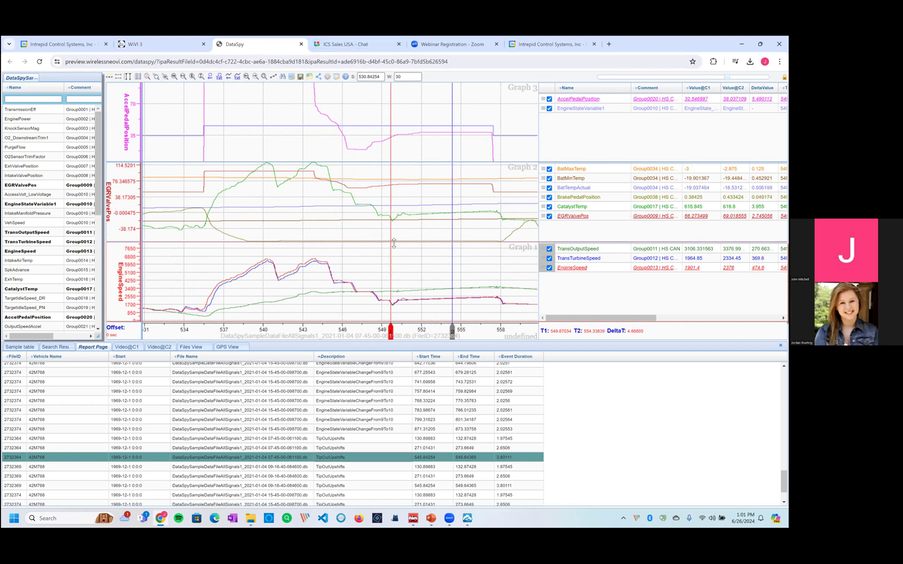
drag(394, 334, 397, 333)
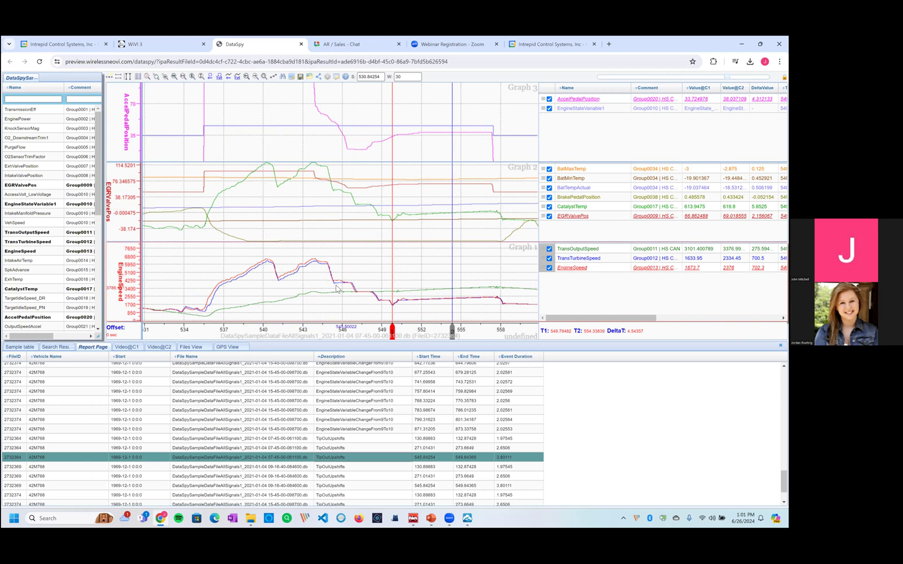
Generate a shared URL for the current DataSpy page, copy it and load it in a new browser tab.
click(319, 77)
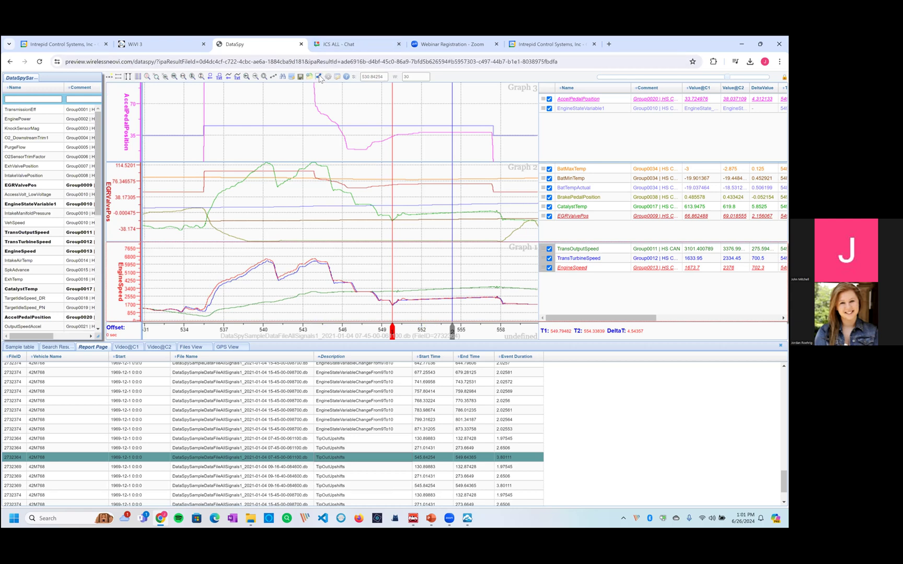
click(448, 311)
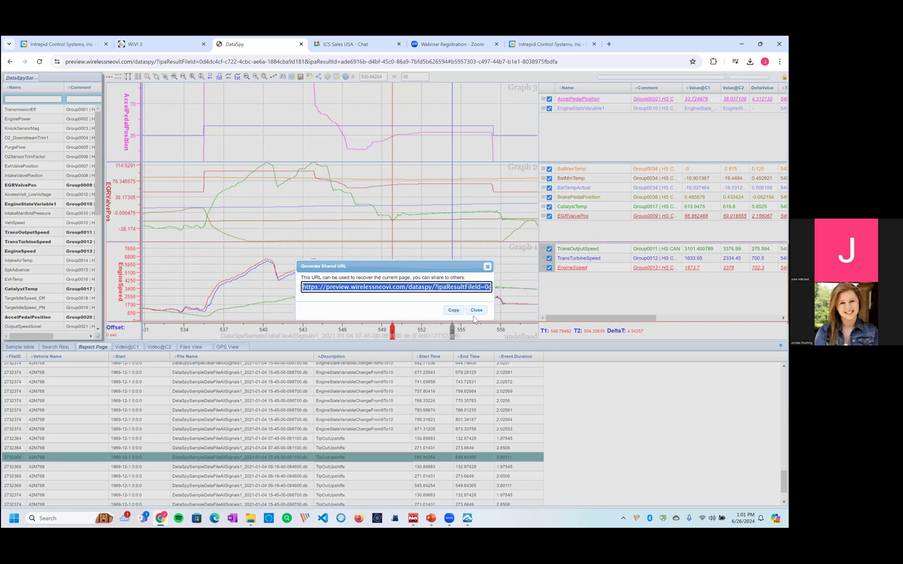
click(476, 310)
key(ctrl+t)
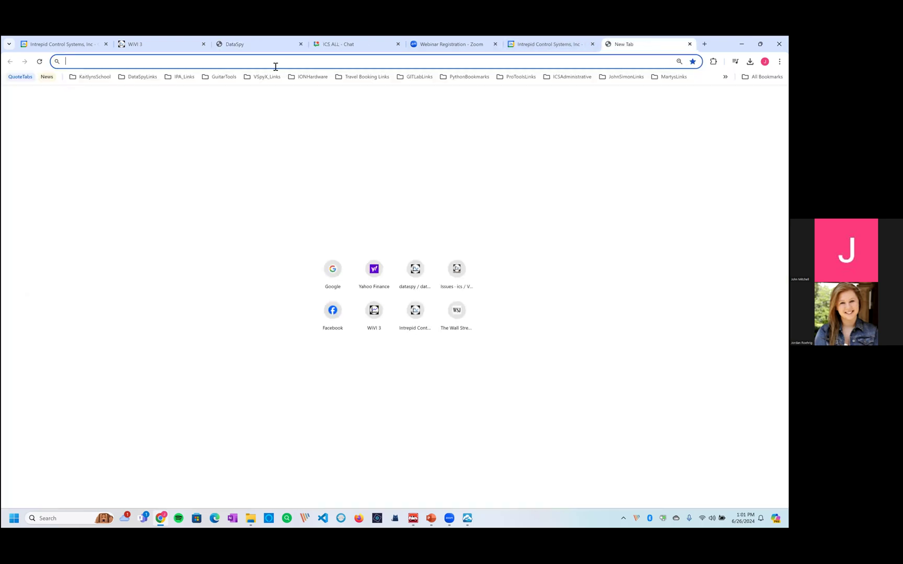
key(ctrl+v)
key(Return)
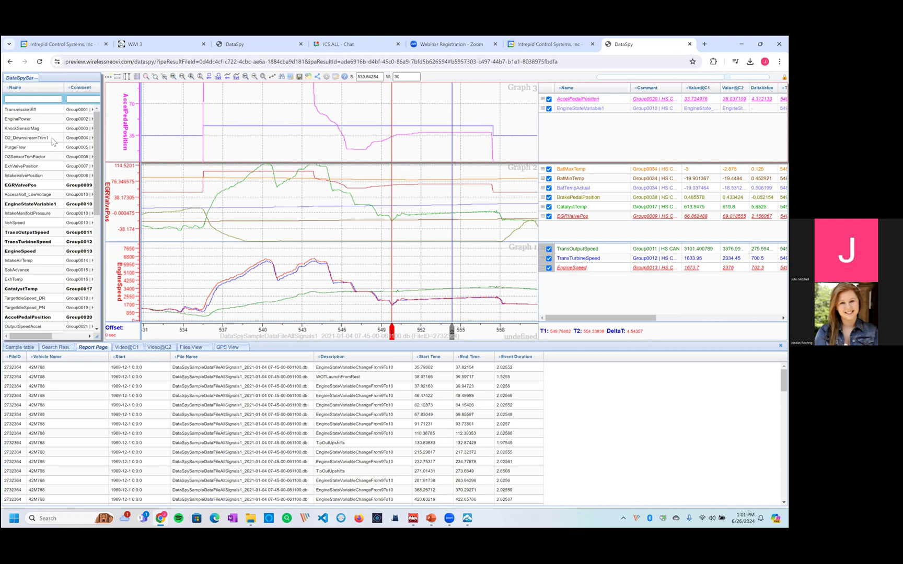
Add the five signals from EngineTorqMin_LimpHome through EngineTorqMax_LimpHome to Graph 1 and enlarge the graph area.
scroll(99, 176, down, 7)
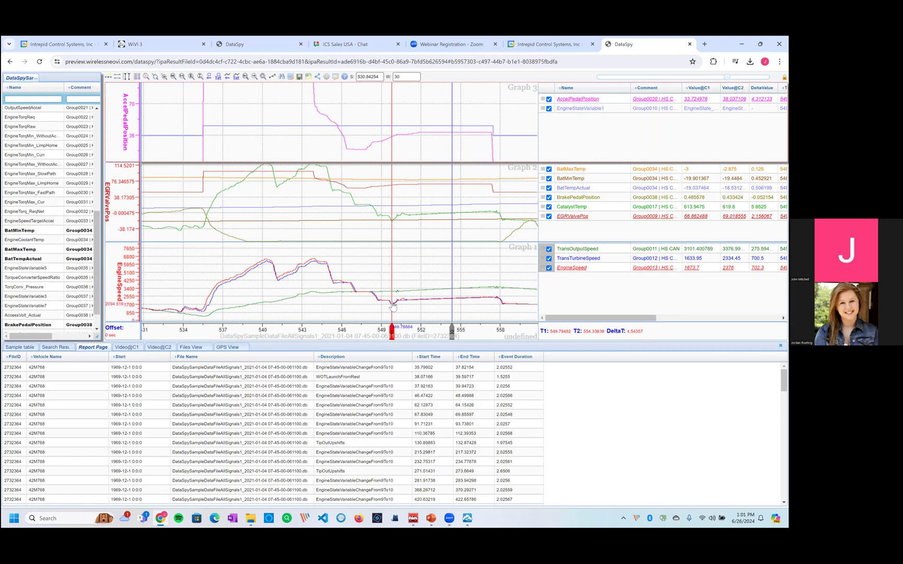
click(28, 145)
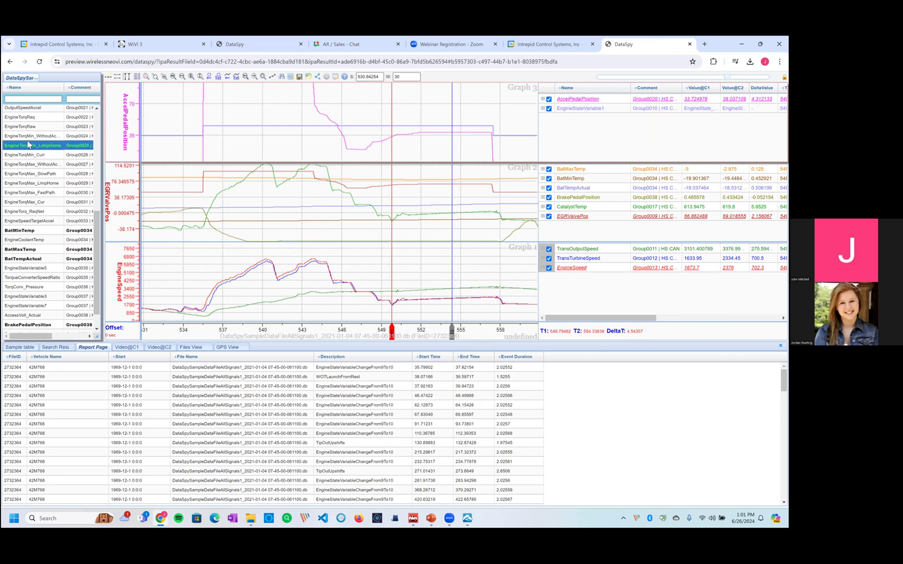
shift+click(38, 186)
drag(34, 163, 151, 280)
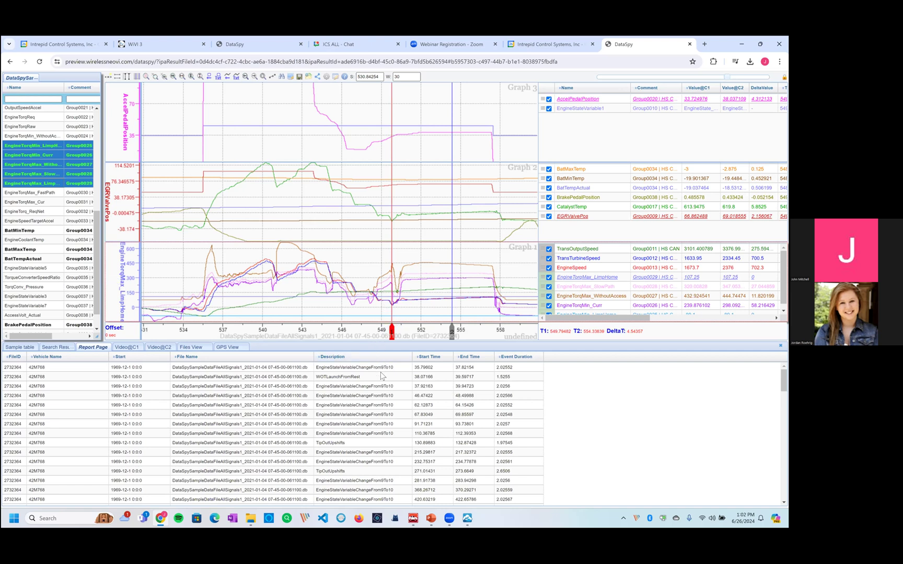
drag(382, 342, 383, 376)
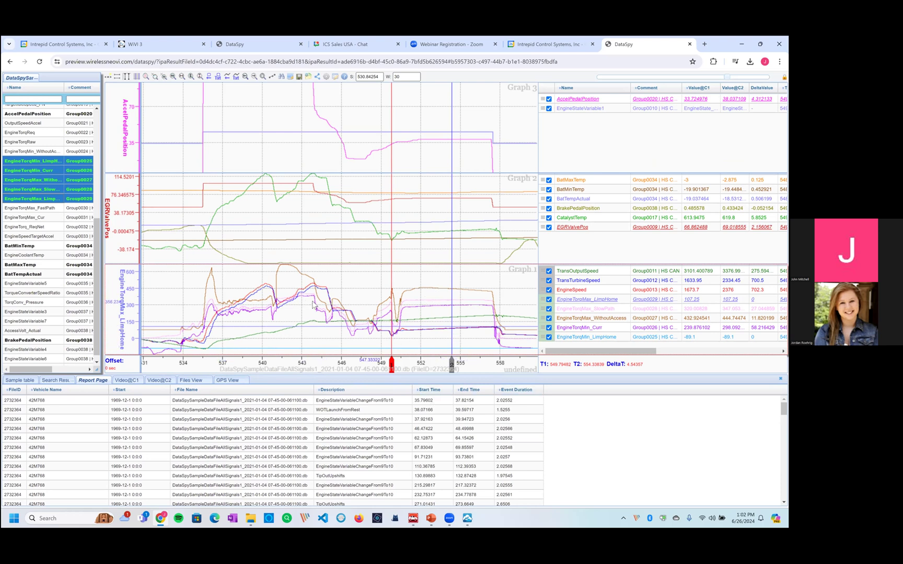
scroll(319, 368, up, 1)
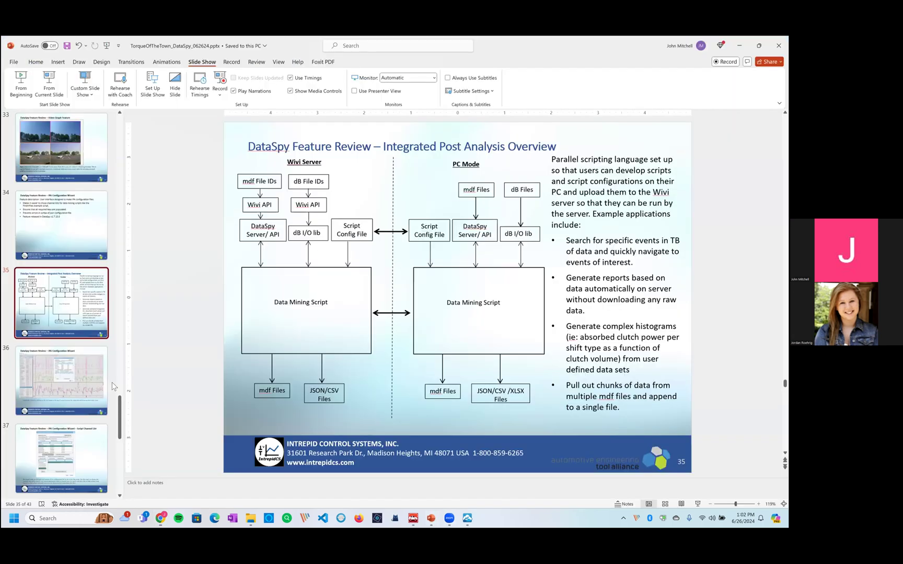
Switch to the PowerPoint presentation and go back through the DataSpy feature slides to slide 11, X-Y Graph.
click(432, 518)
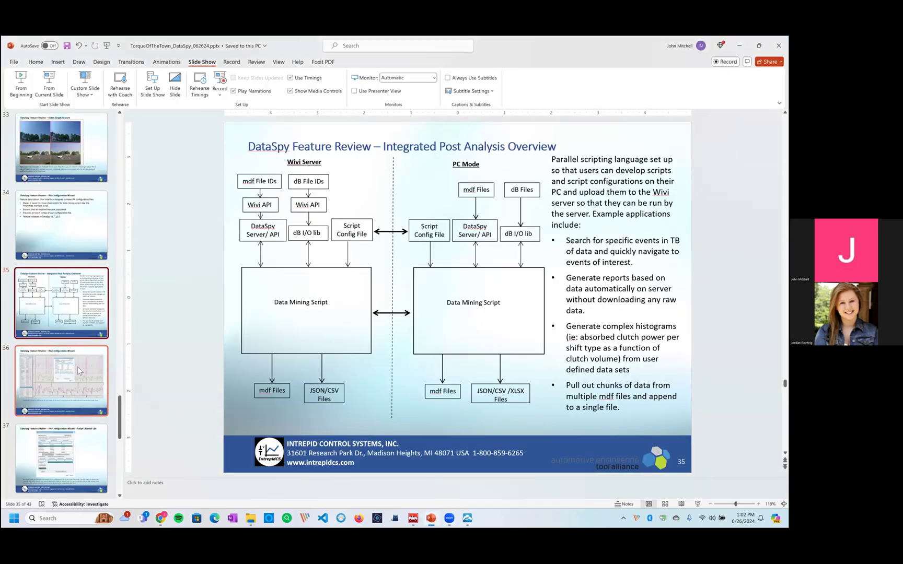
click(80, 371)
key(Up)
key(Up)
key(Up)
key(Up)
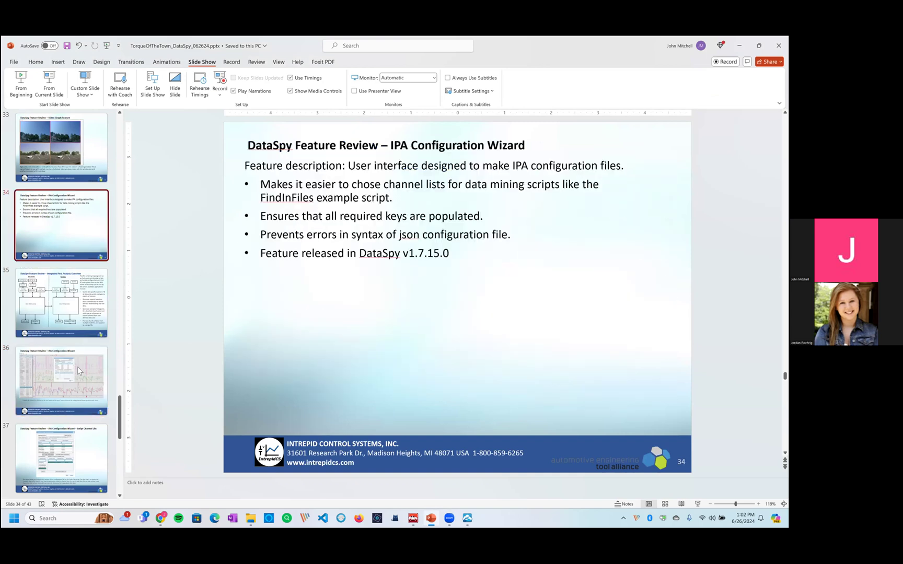
key(Up)
key(Up)
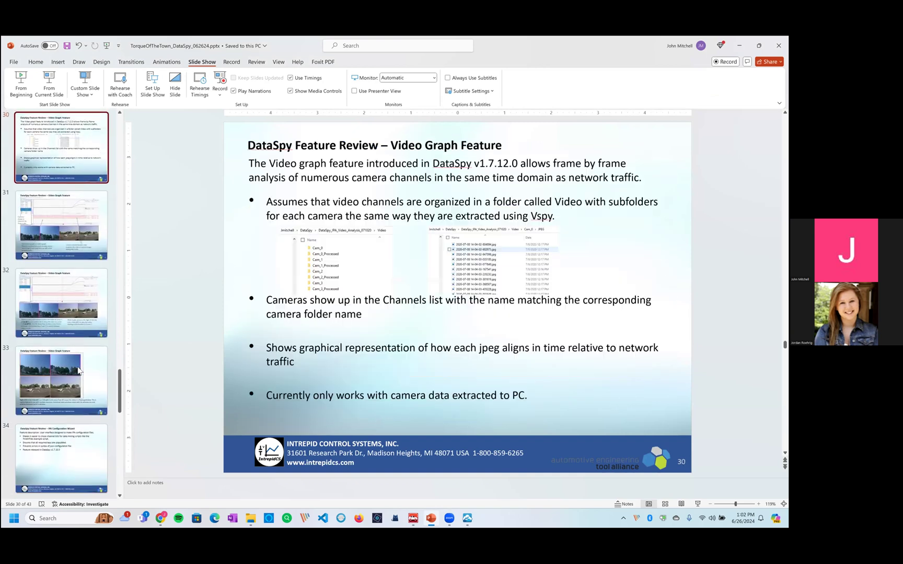
key(Up)
key(Up)
key(Up)
key(Up)
key(Up)
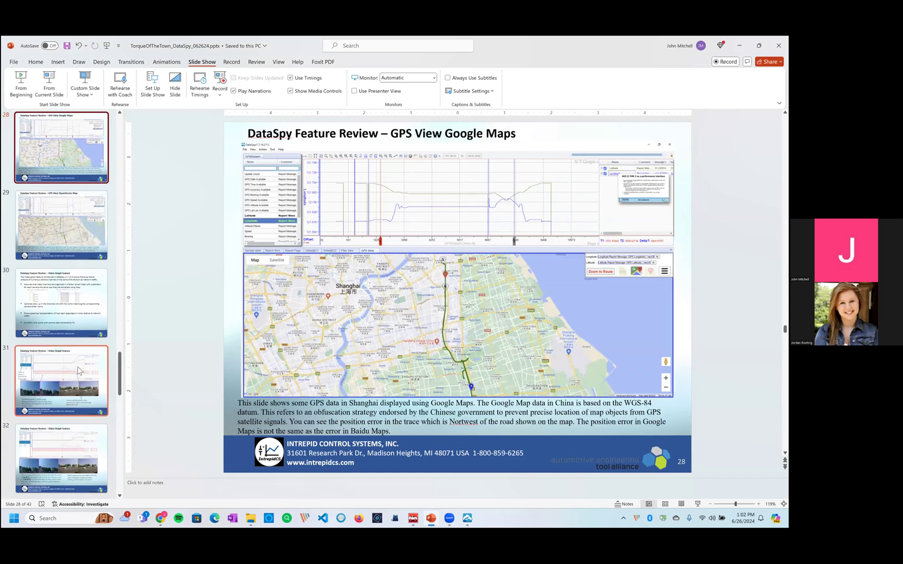
key(Up)
key(Up)
key(Up)
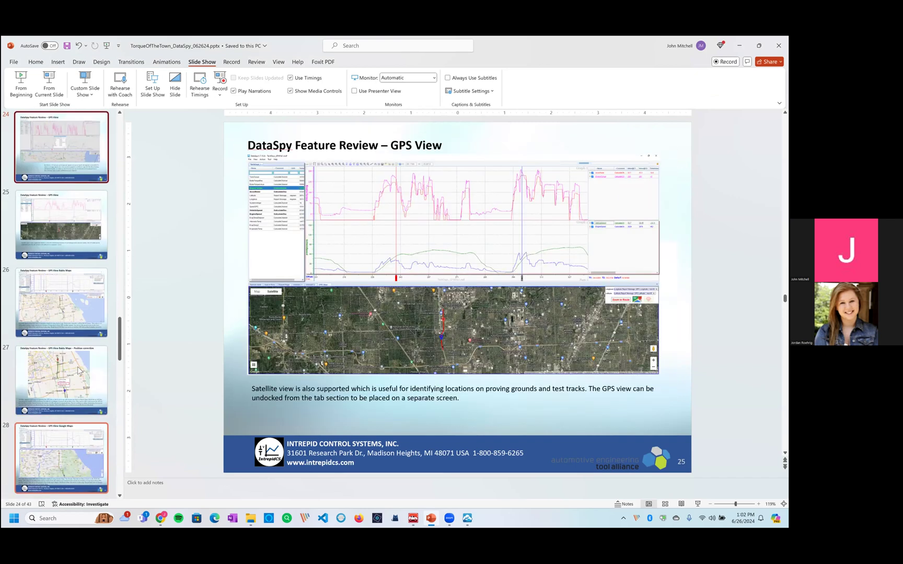
key(Up)
key(Up)
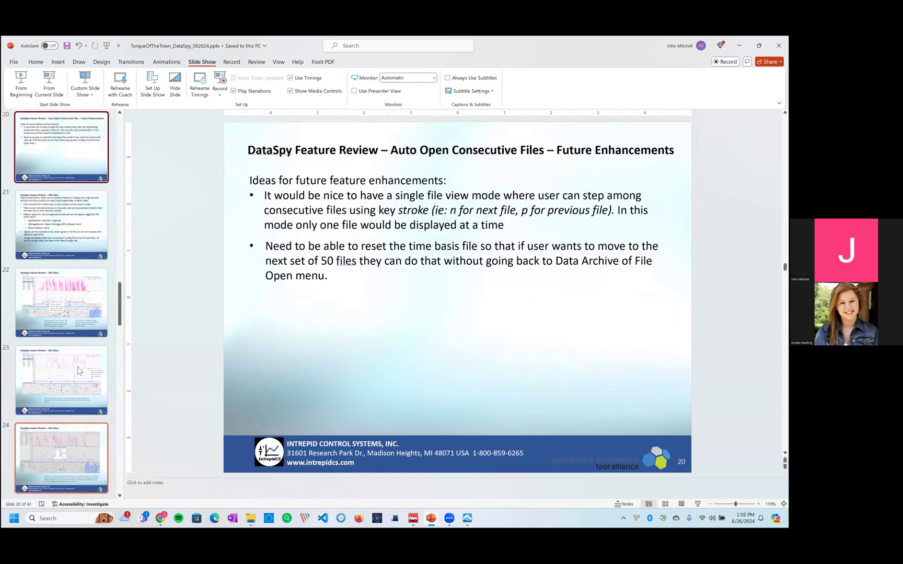
key(Up)
key(Up)
key(Up)
key(Up)
key(Up)
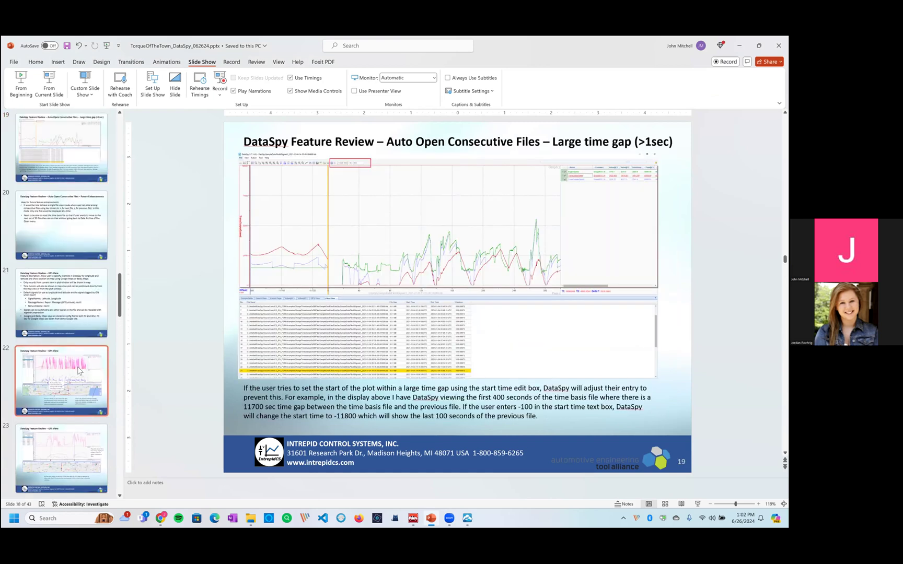
key(Up)
key(Up)
key(Up)
key(Up)
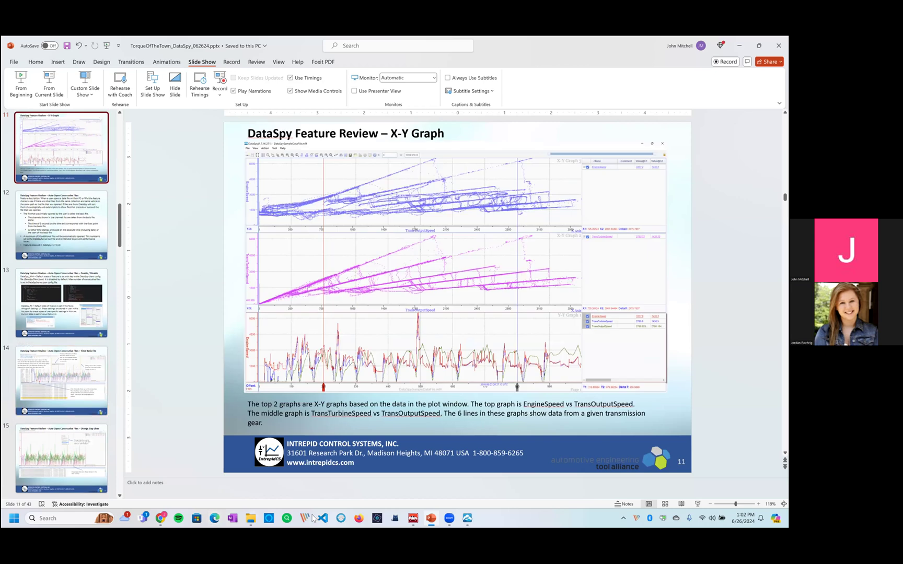
Switch to Vehicle Spy 3 and open the recent setup JustEngSpdThrVehSpdAndGPS.
click(413, 519)
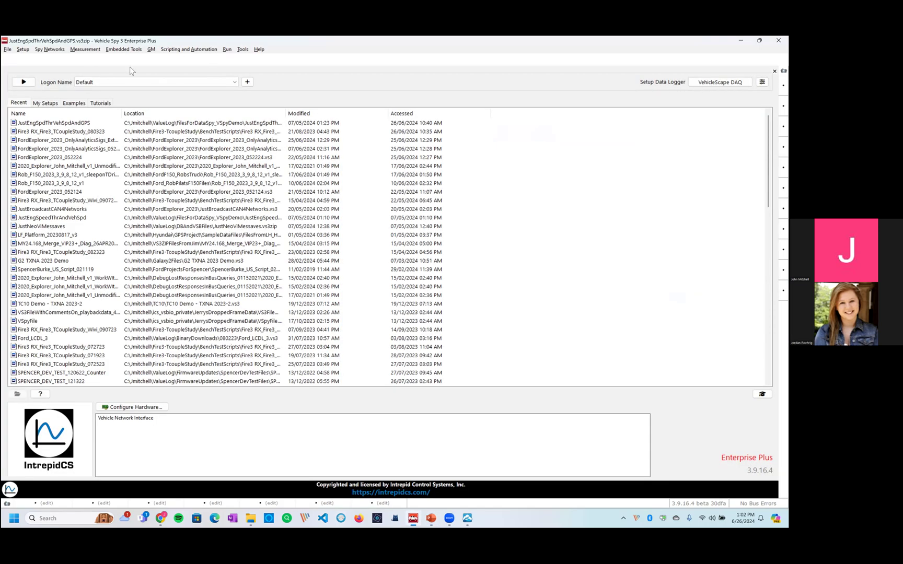
click(76, 125)
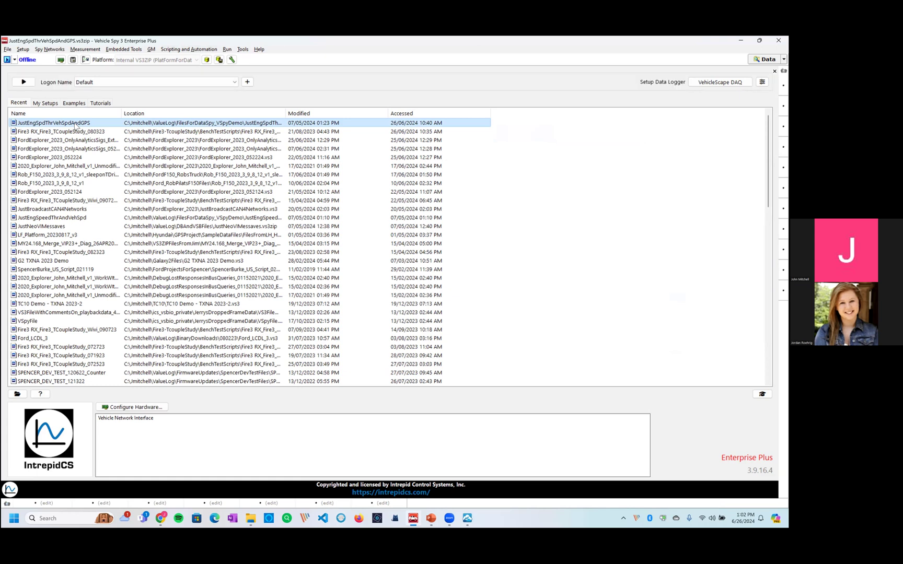
double_click(76, 126)
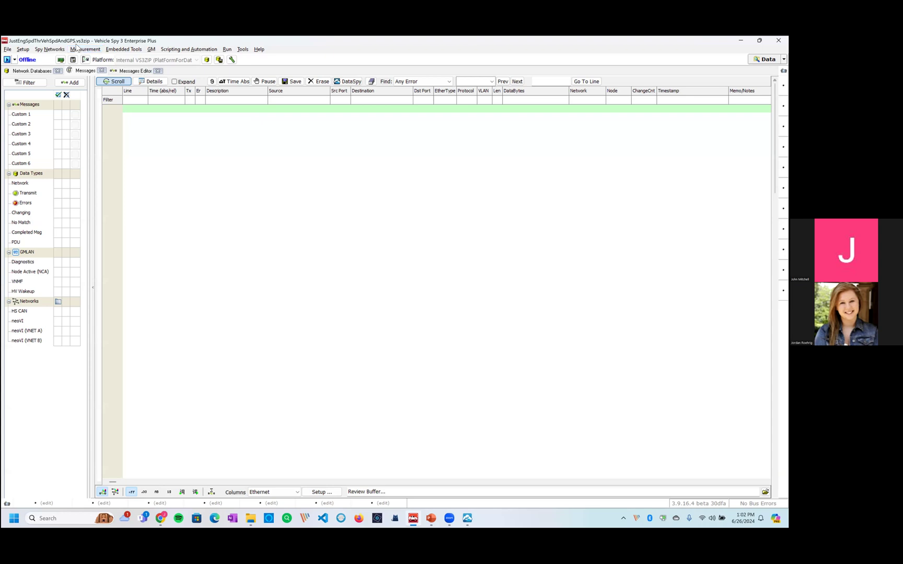
Browse for a review buffer file in the DataSpy folder under Presentations, LinkedIn_TorqueOfTheTown_062624, FilesForDataSpy_VSpyDemo.
click(9, 50)
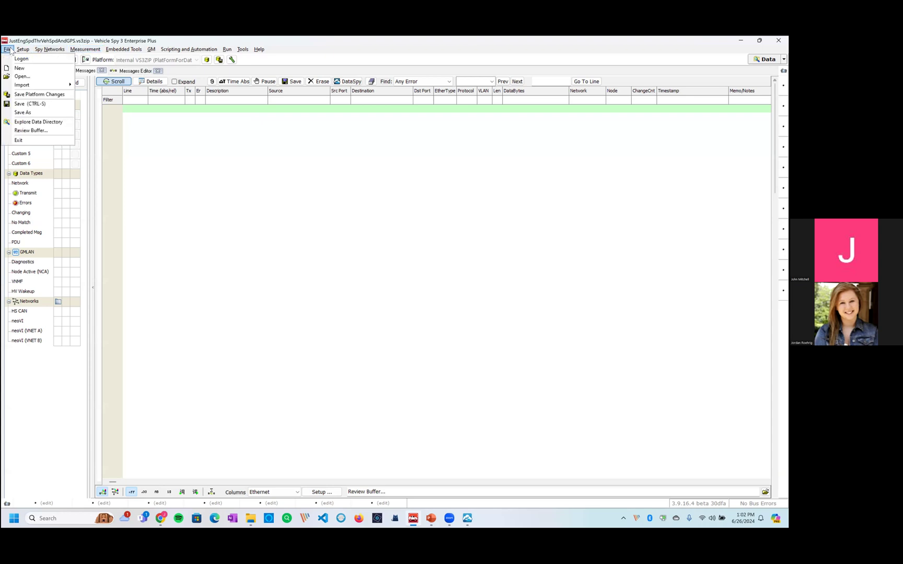
click(35, 131)
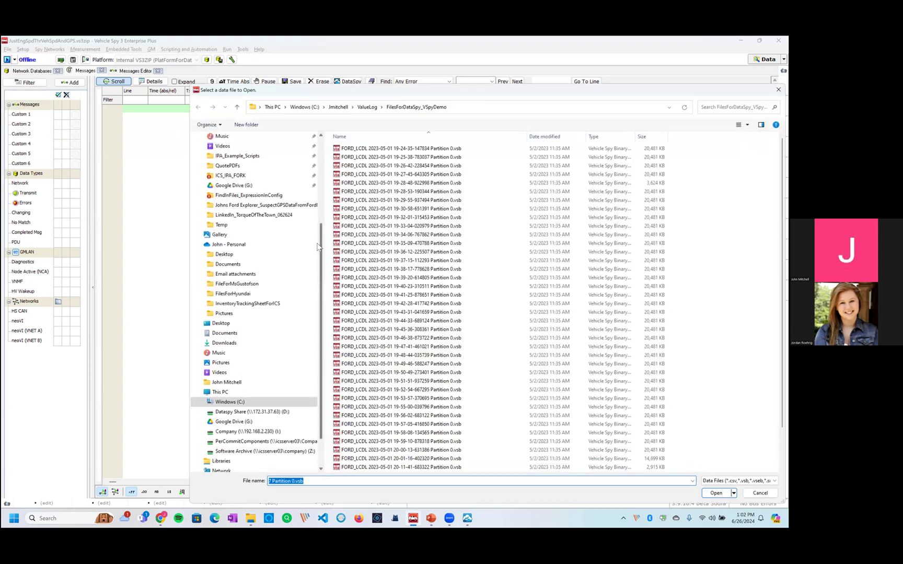
click(337, 110)
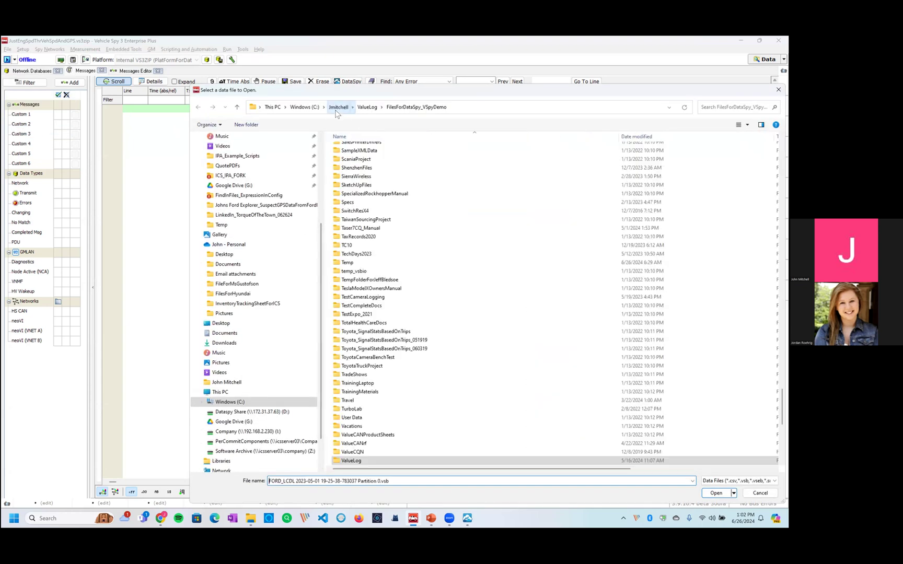
scroll(386, 306, up, 20)
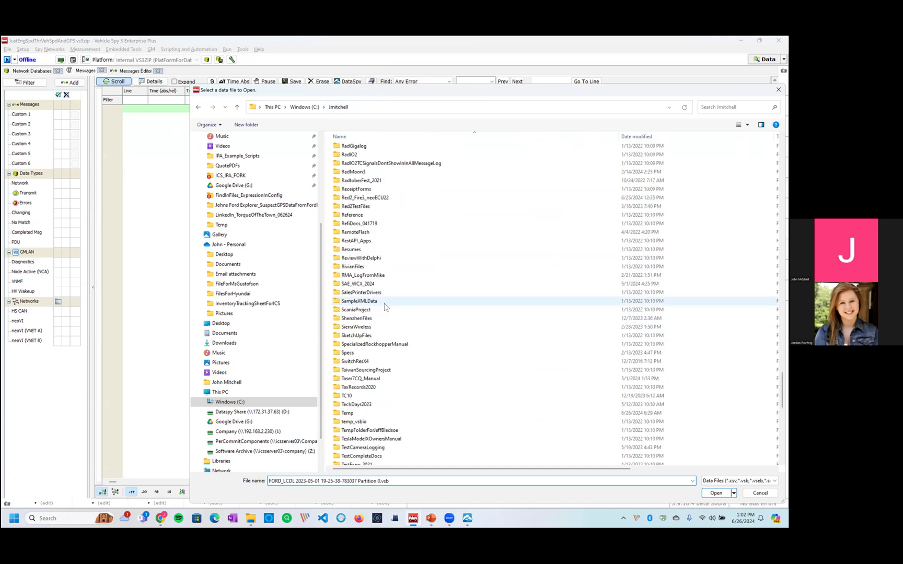
scroll(380, 310, up, 20)
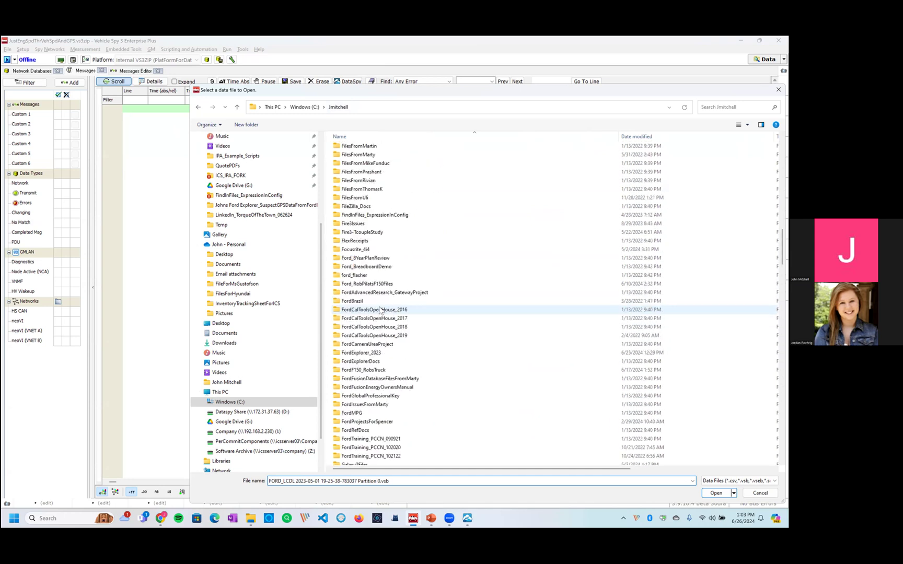
scroll(374, 320, down, 1)
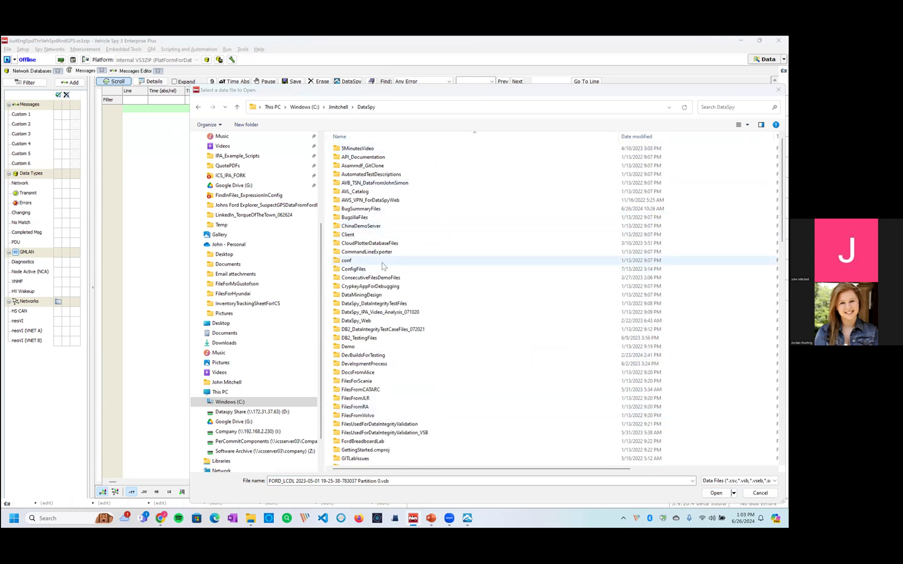
scroll(383, 267, down, 15)
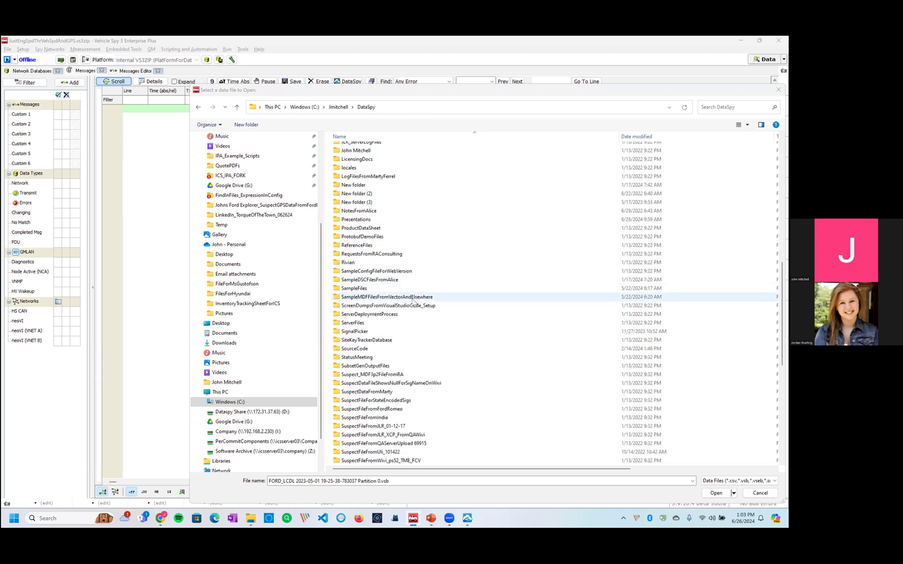
double_click(366, 219)
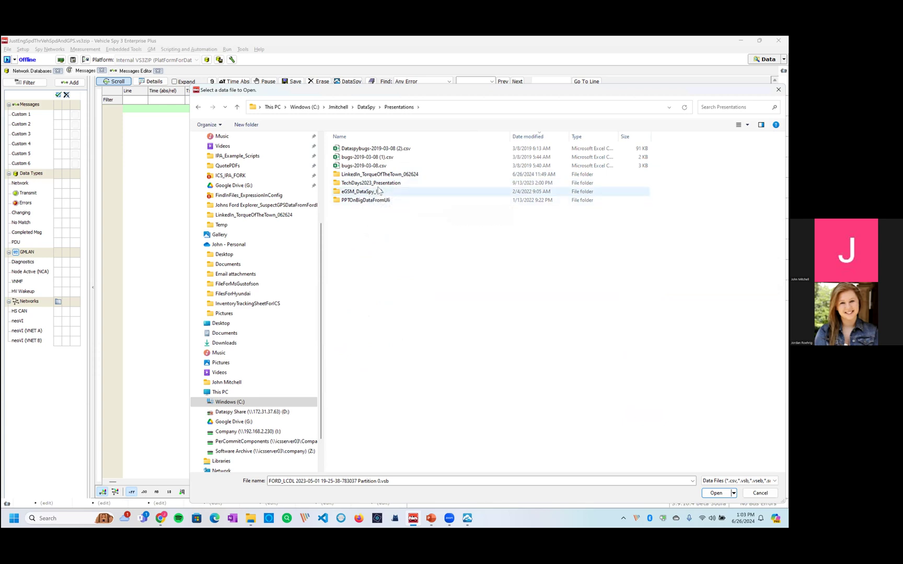
double_click(366, 176)
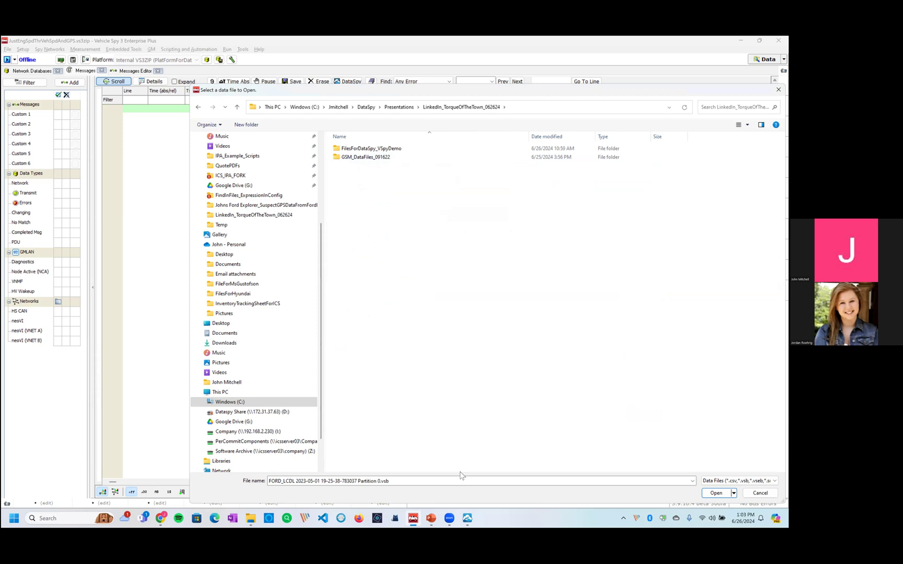
click(470, 347)
double_click(369, 149)
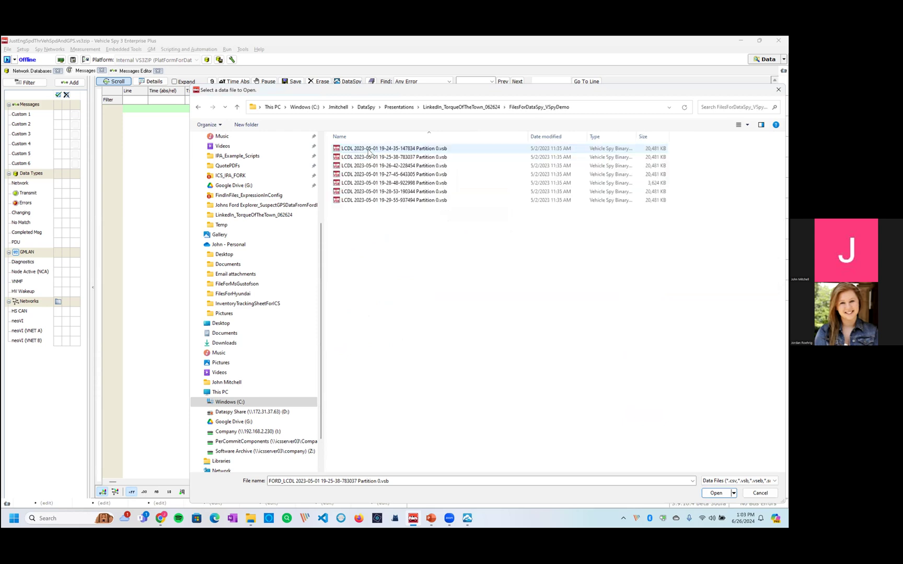
double_click(407, 150)
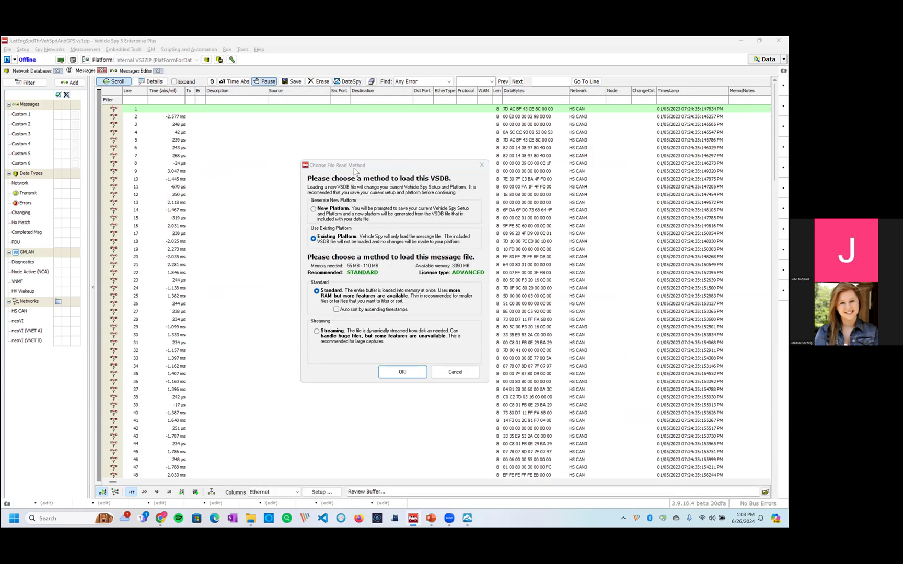
drag(355, 166, 183, 169)
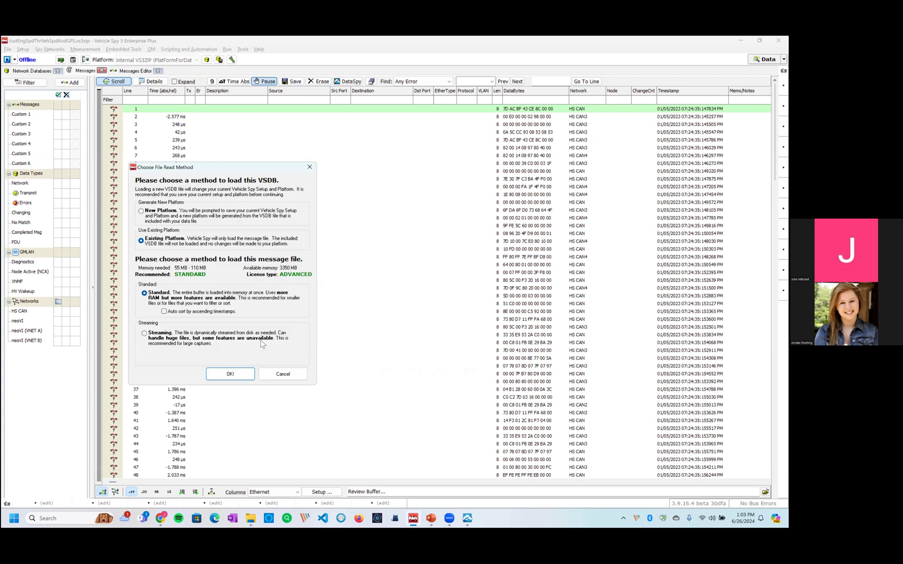
click(230, 375)
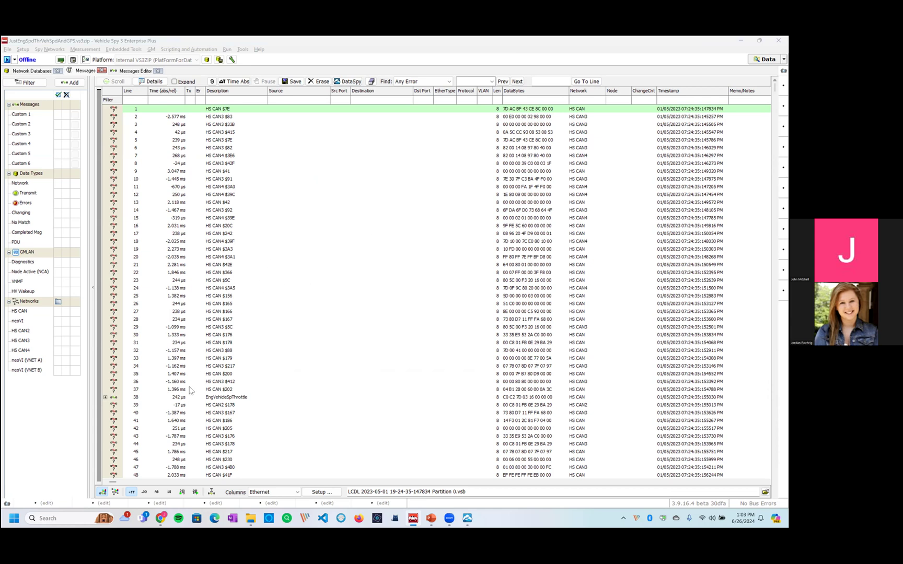
click(105, 397)
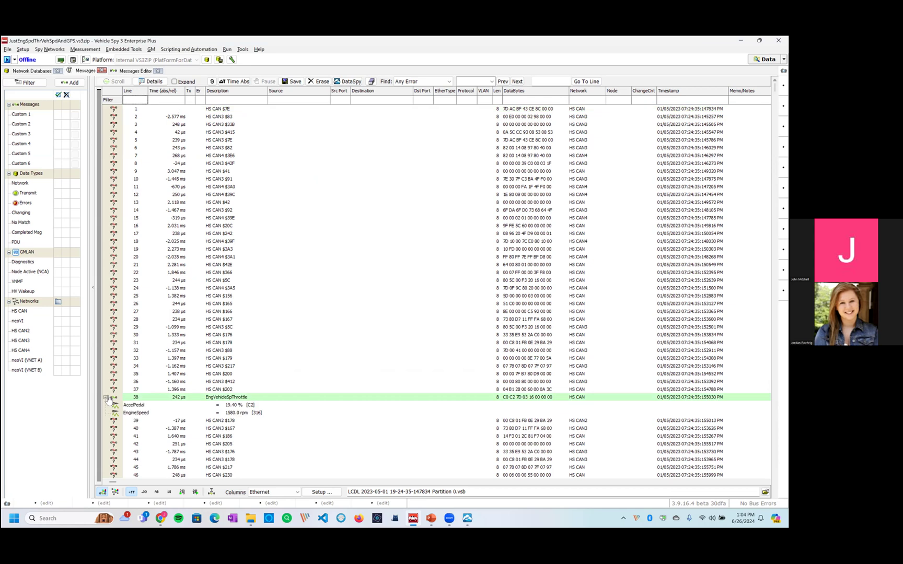
click(106, 398)
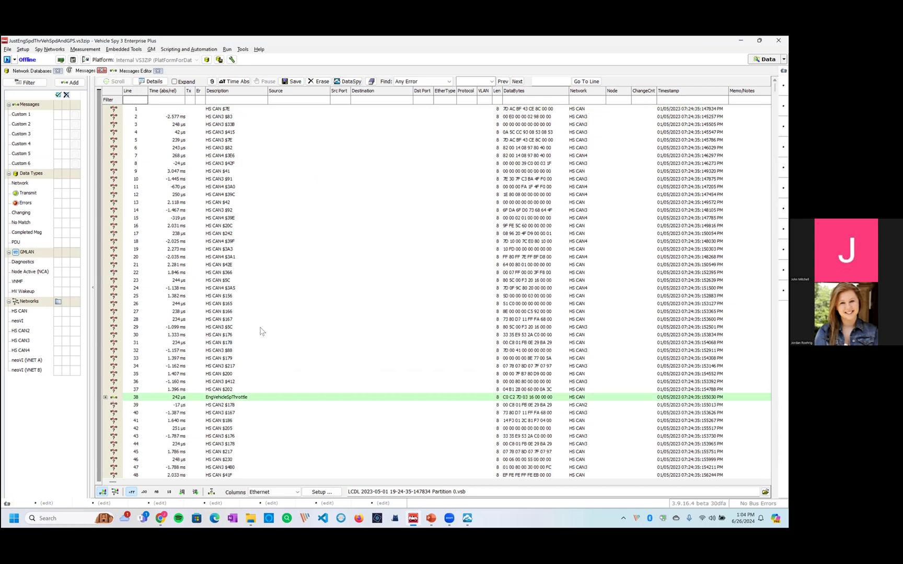
Launch DataSpy from the loaded message buffer and plot EngineSpeed and VehicleSpeed on the Y-T graph.
click(349, 82)
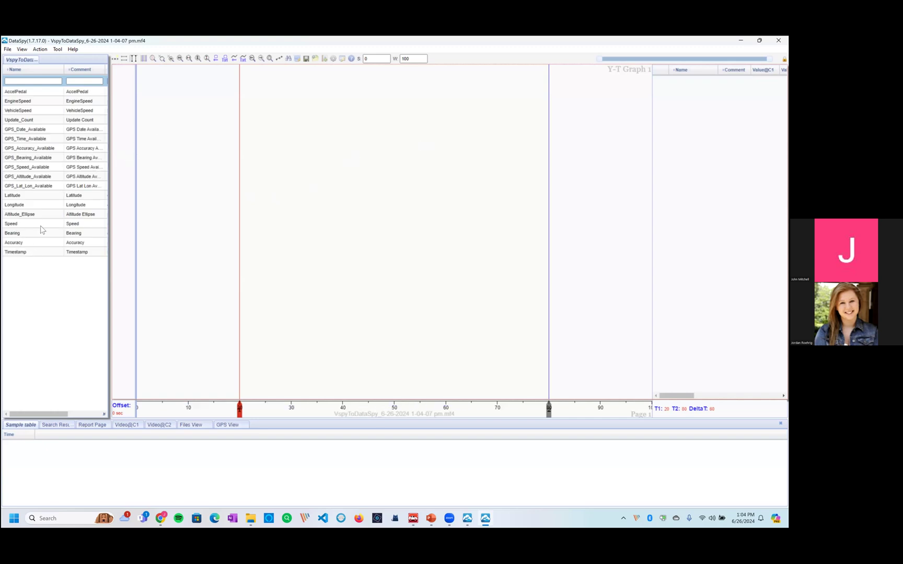
double_click(20, 101)
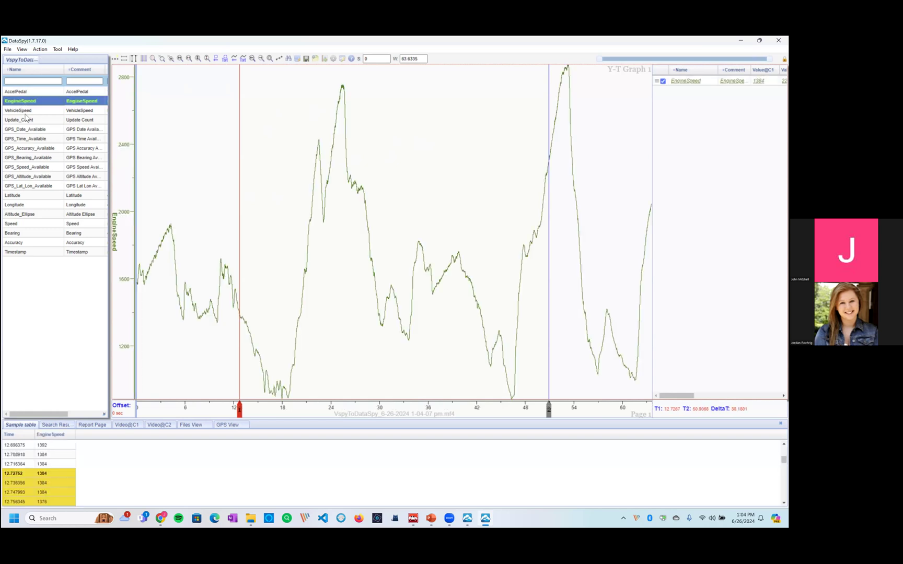
double_click(29, 111)
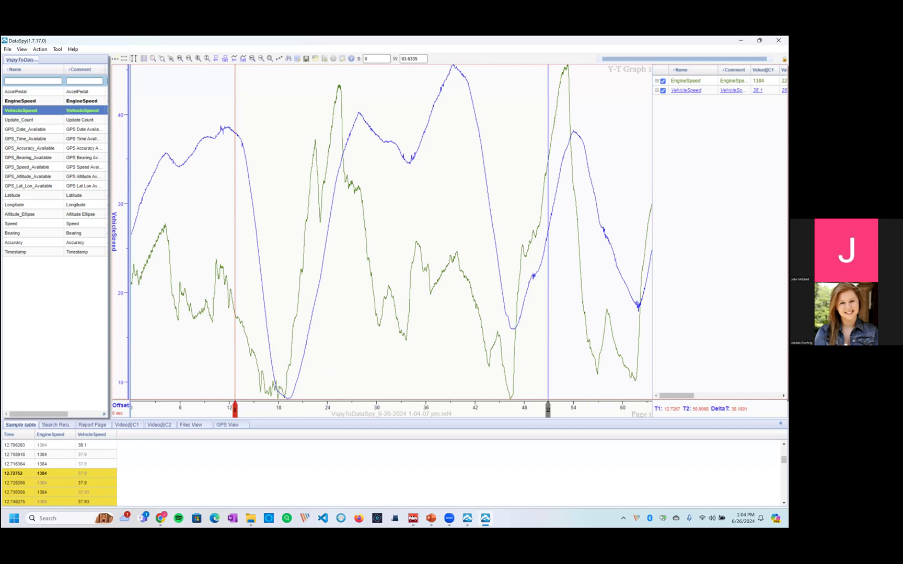
Display the route on Google Maps in an enlarged GPS View and widen the graph's time window to about 243 seconds.
click(228, 425)
drag(333, 420, 337, 307)
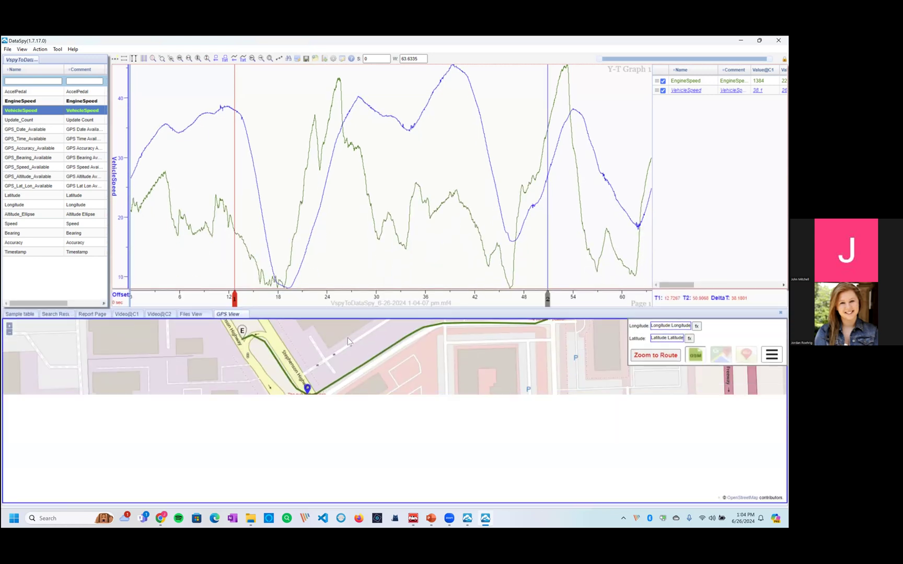
click(656, 354)
click(721, 353)
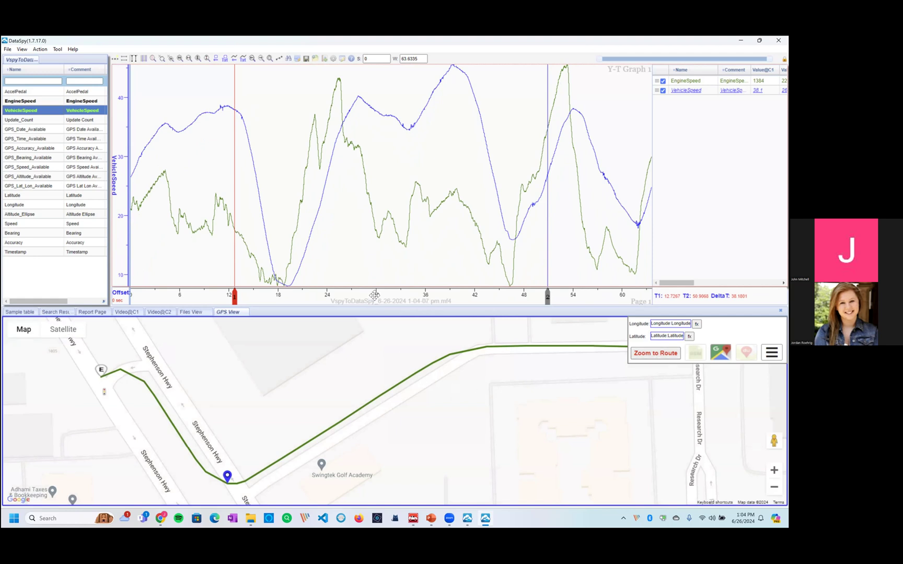
scroll(376, 295, down, 2)
scroll(380, 294, down, 1)
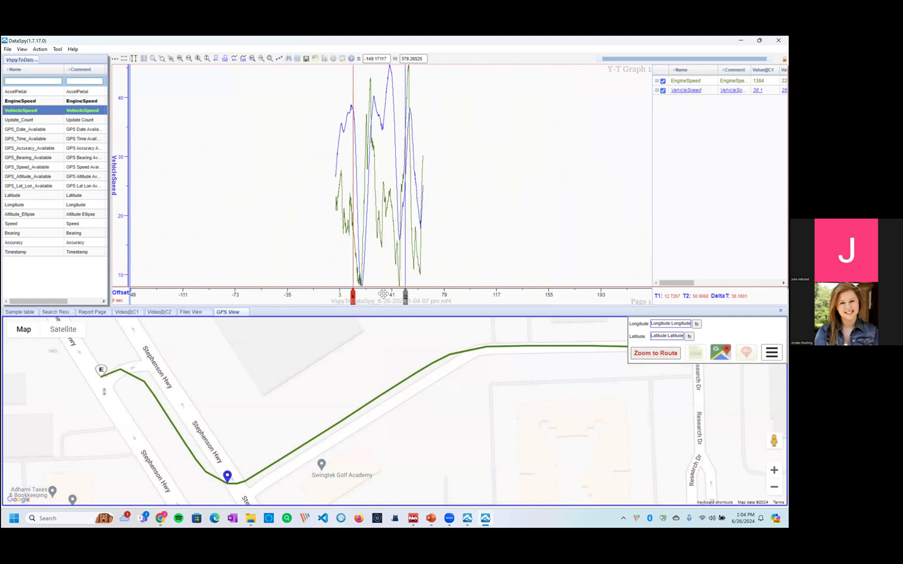
scroll(356, 399, down, 1)
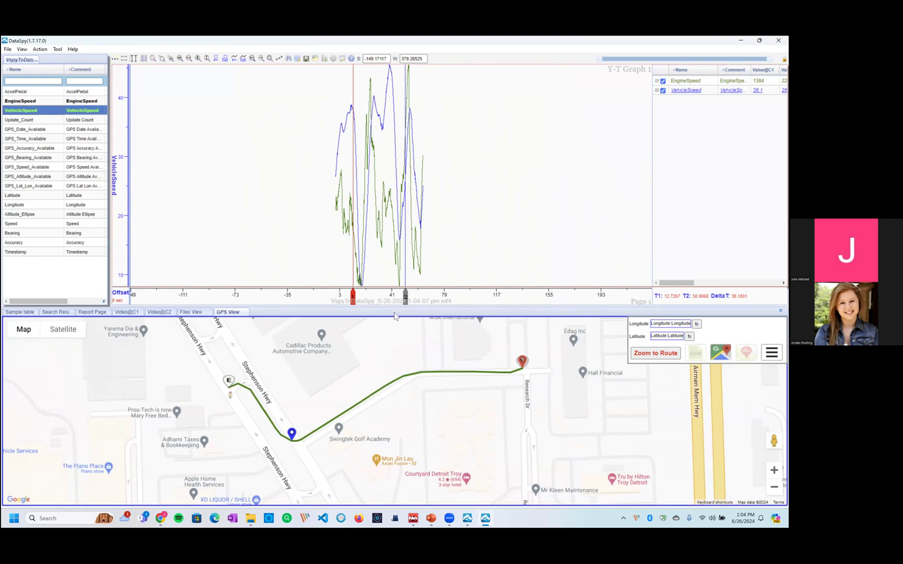
scroll(386, 294, up, 1)
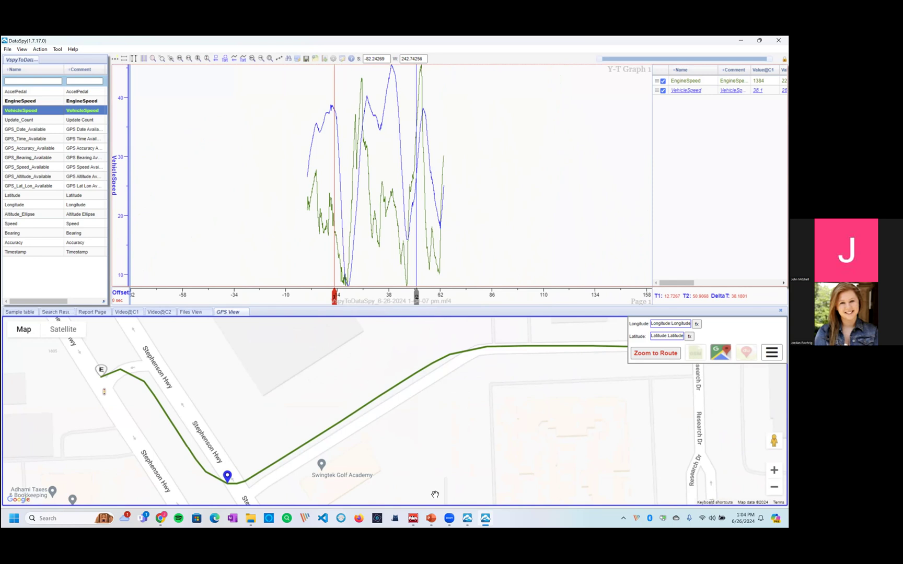
click(412, 518)
mouse_move(412, 518)
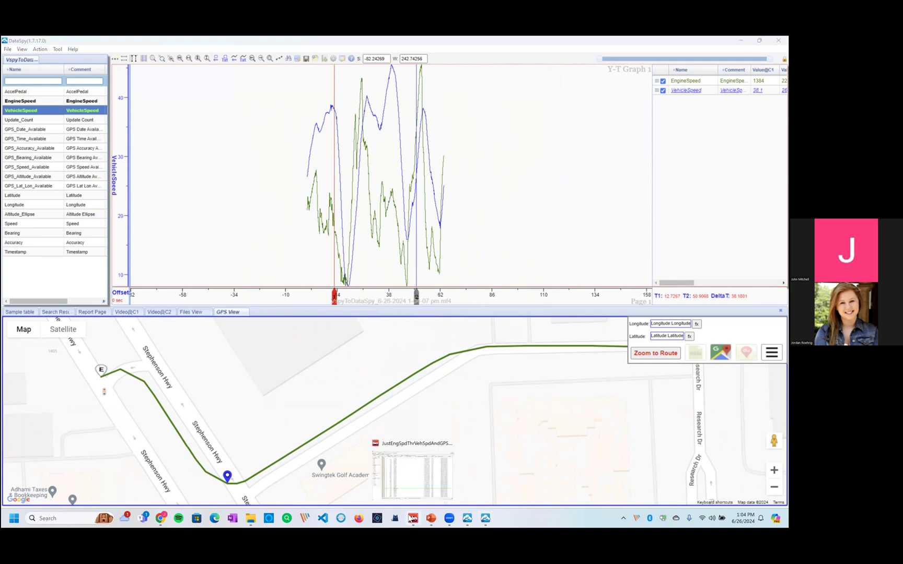
click(413, 473)
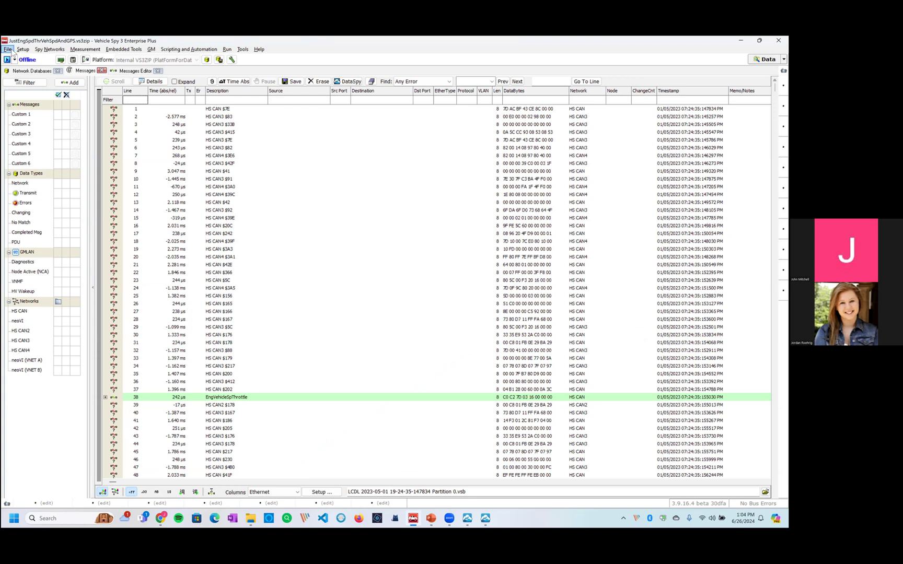
click(8, 49)
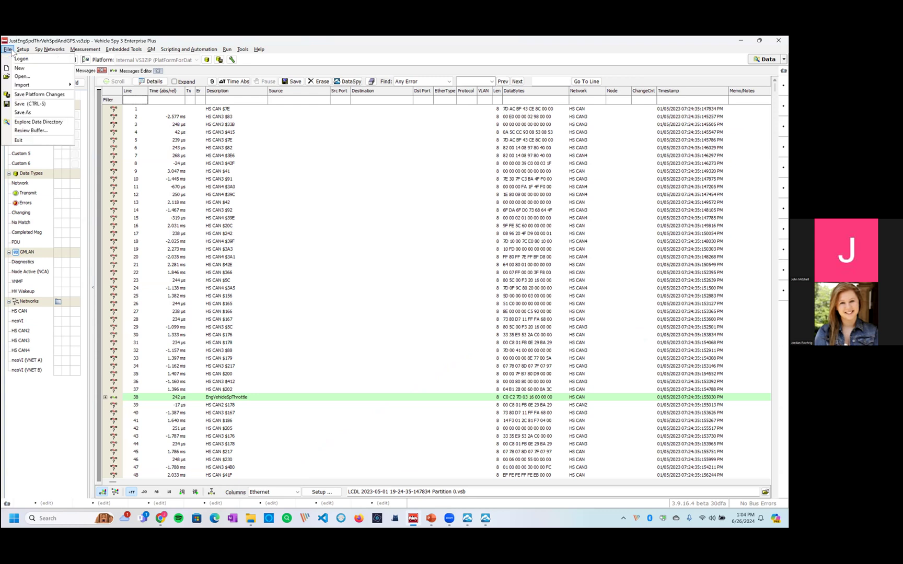
click(28, 131)
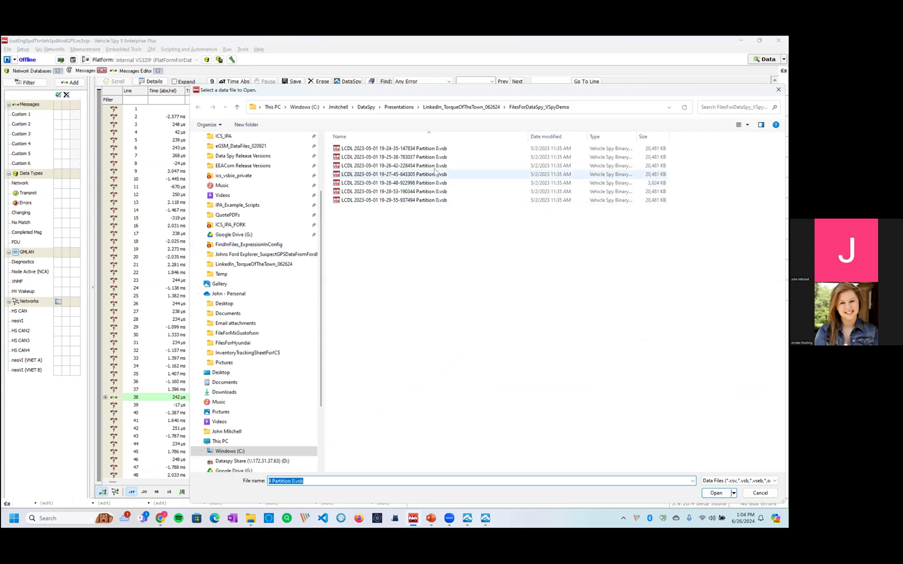
click(421, 166)
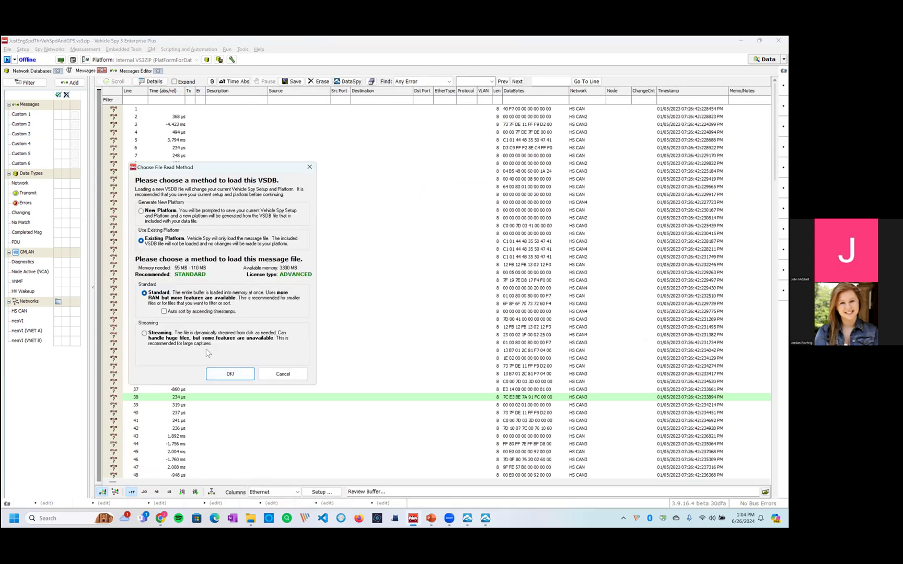
click(230, 374)
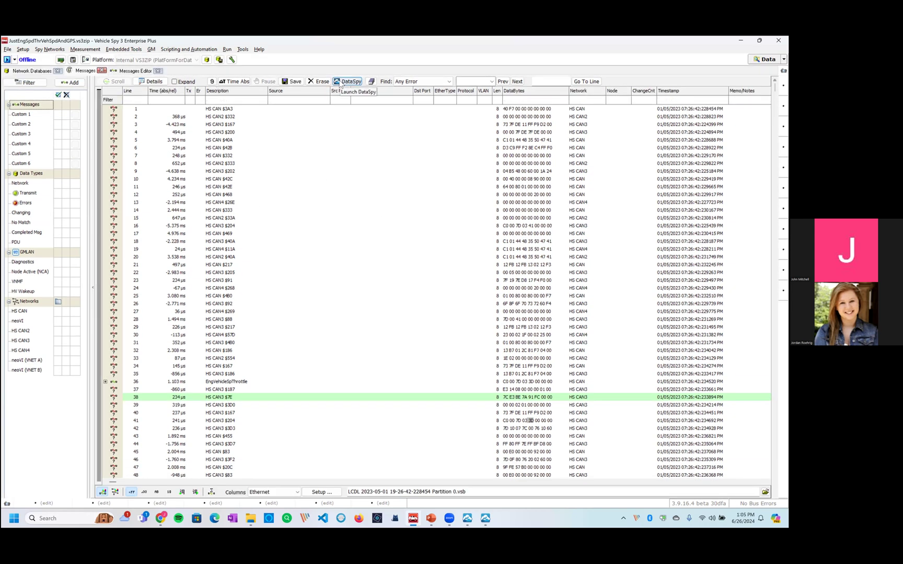
Send the newly loaded buffer to DataSpy, shift the traces along the time axis and rescale the VehicleSpeed and EngineSpeed axes.
mouse_move(476, 519)
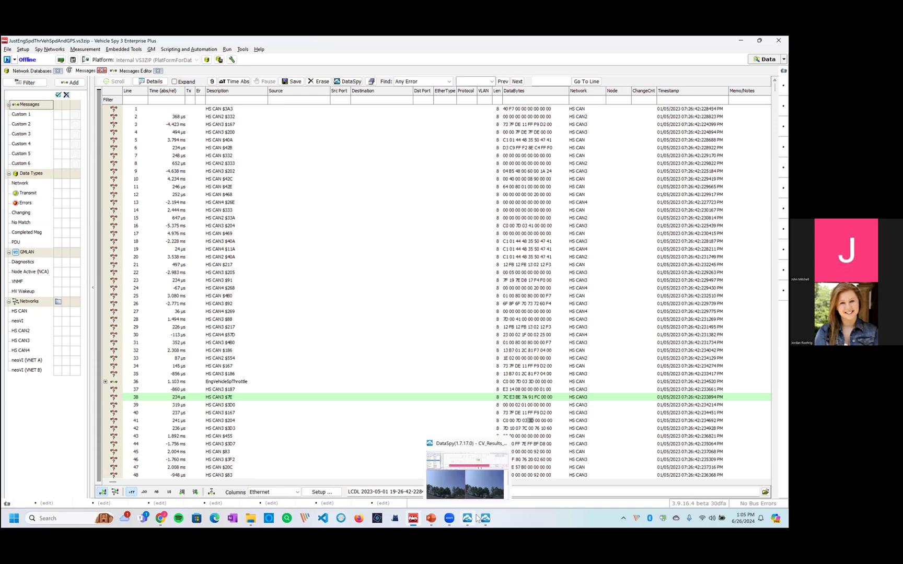
click(485, 519)
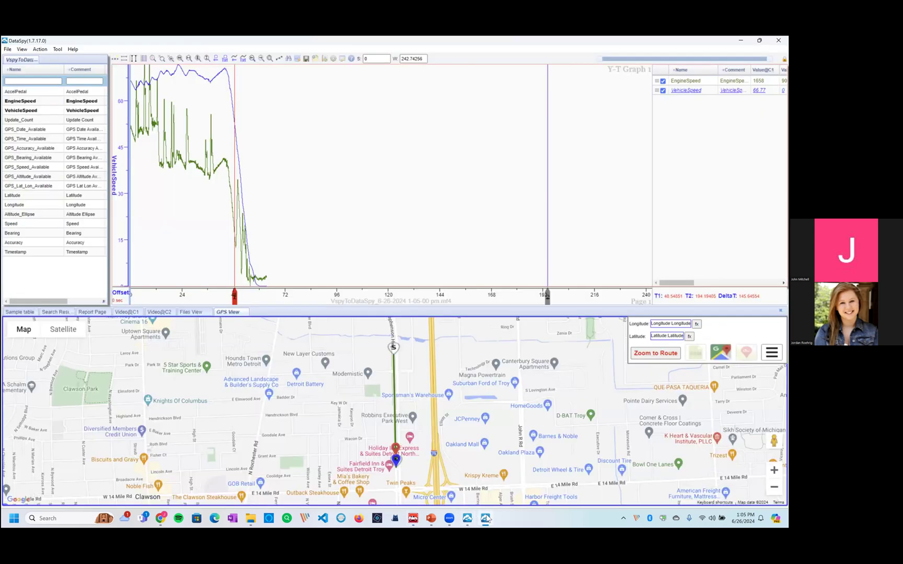
drag(316, 304, 440, 297)
scroll(129, 227, down, 2)
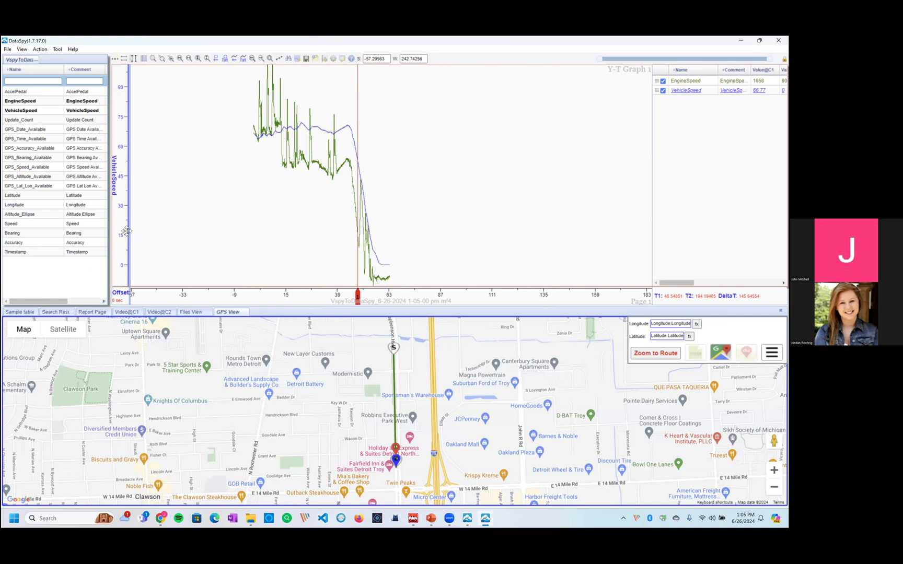
click(694, 81)
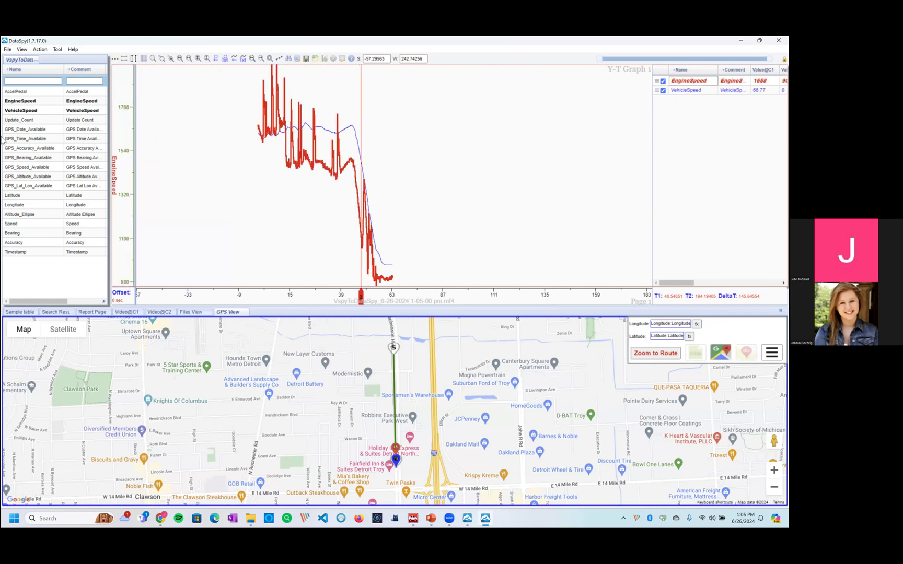
scroll(123, 141, down, 1)
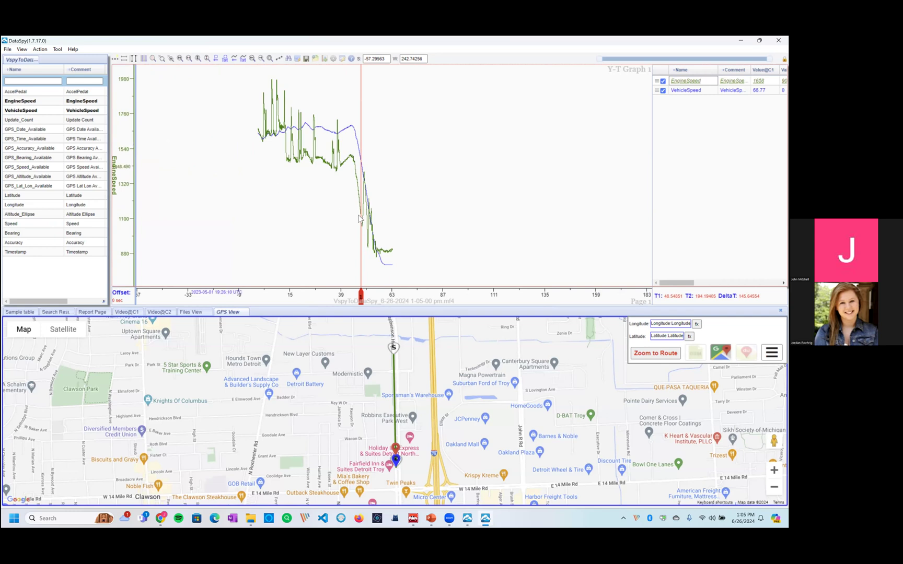
Examine the new GPS route at different map scales and narrow the graph's time window to about 194 seconds.
scroll(330, 318, up, 2)
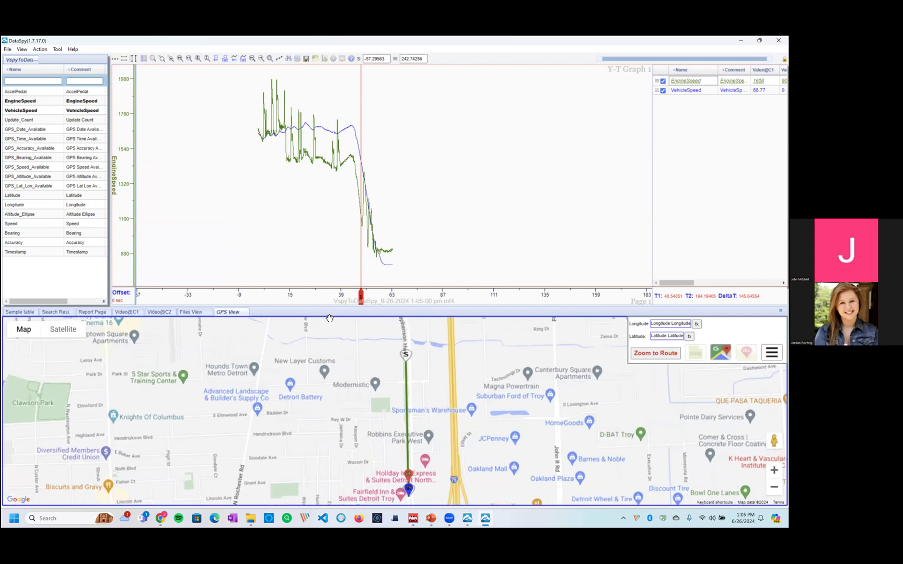
scroll(378, 413, down, 2)
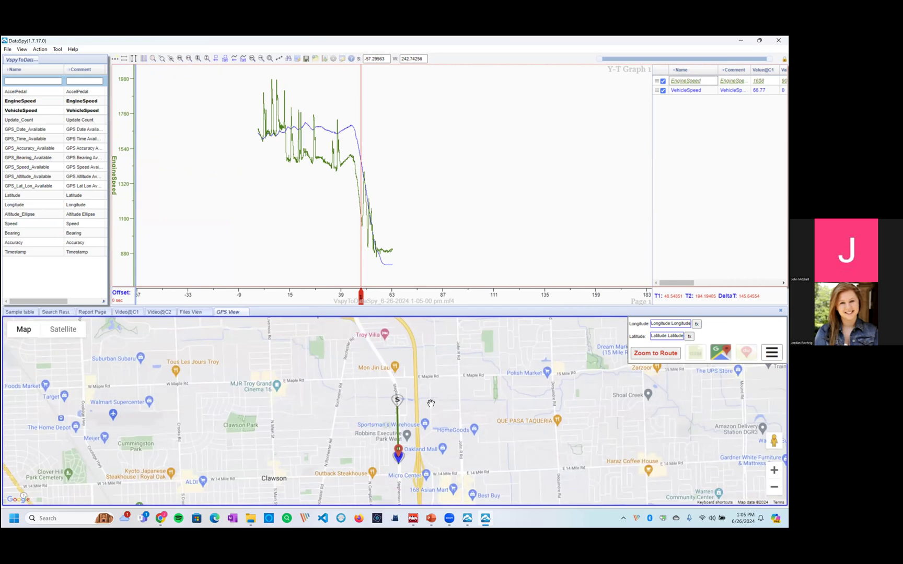
scroll(330, 303, up, 1)
scroll(396, 455, up, 2)
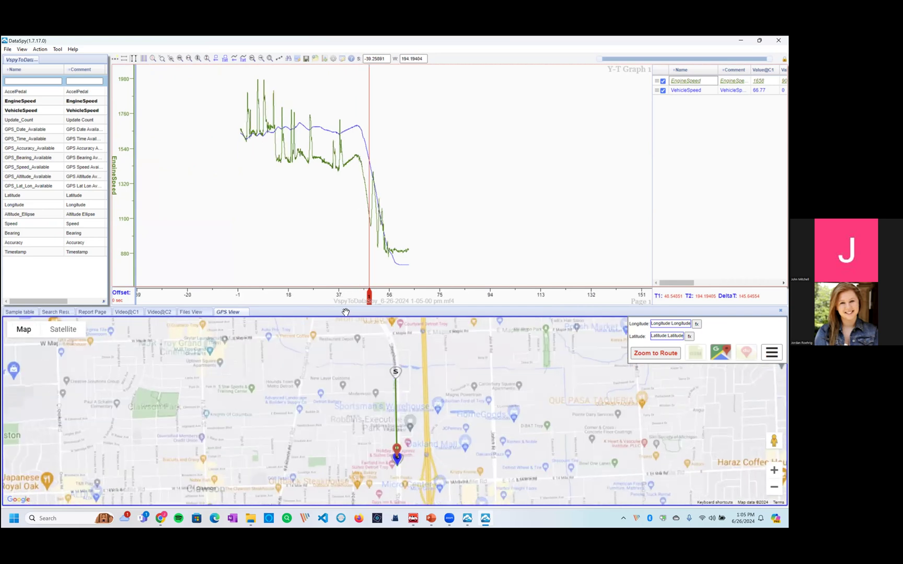